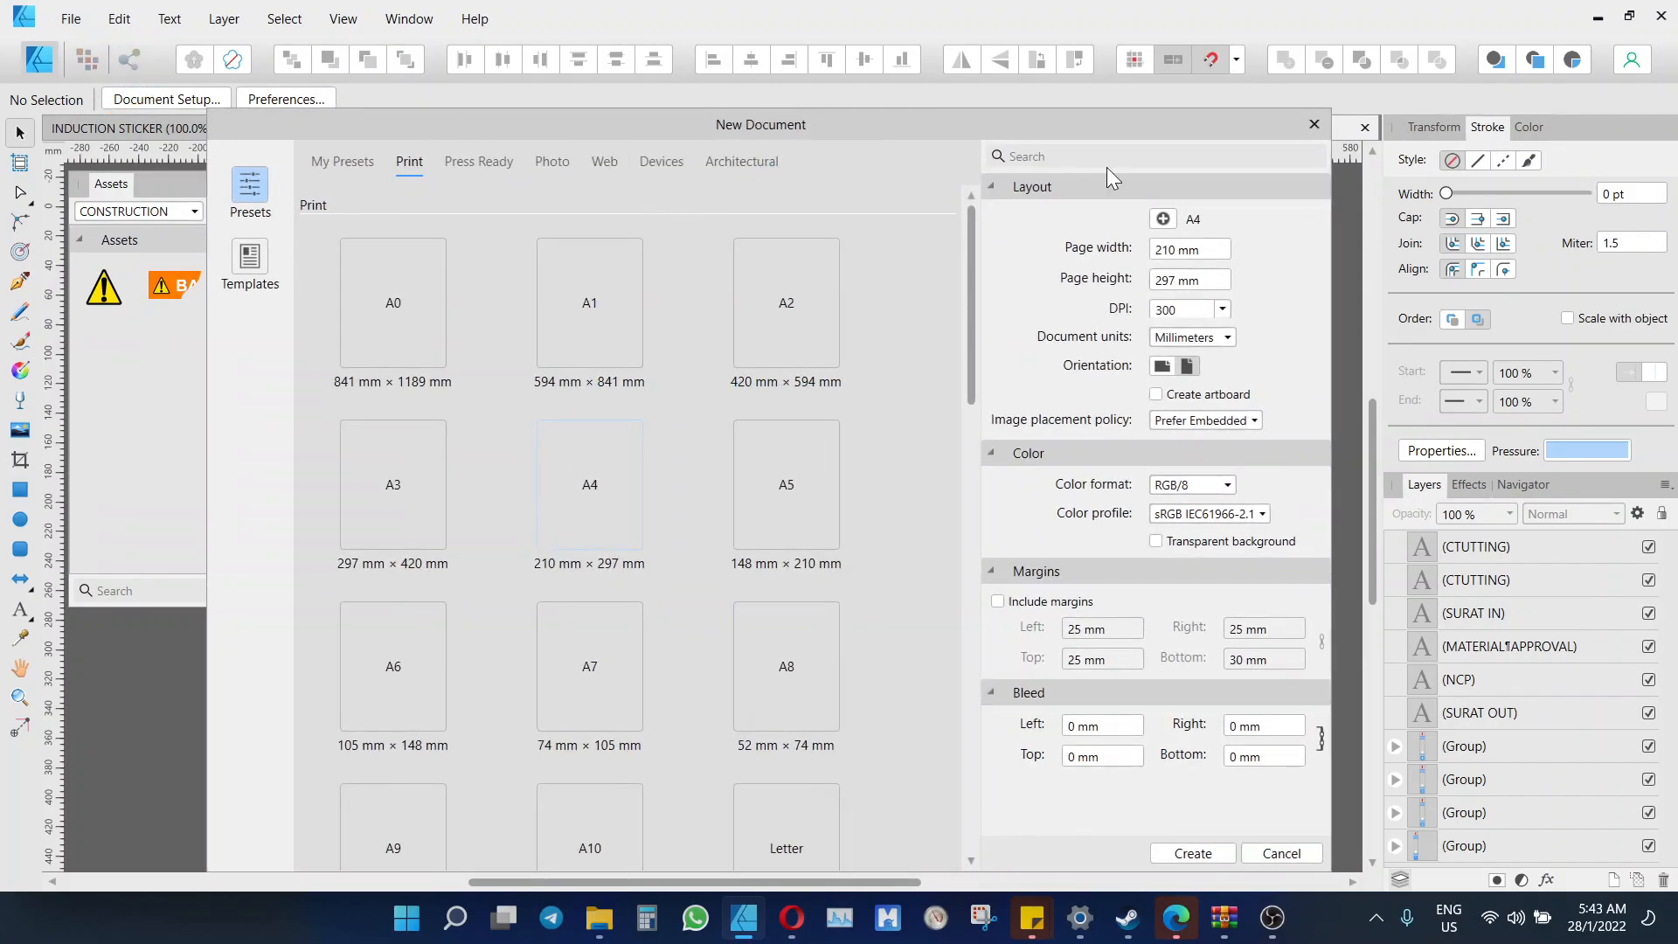
# Dismiss the new document setup, close all three open documents and hide the Assets panel
pyautogui.click(1314, 124)
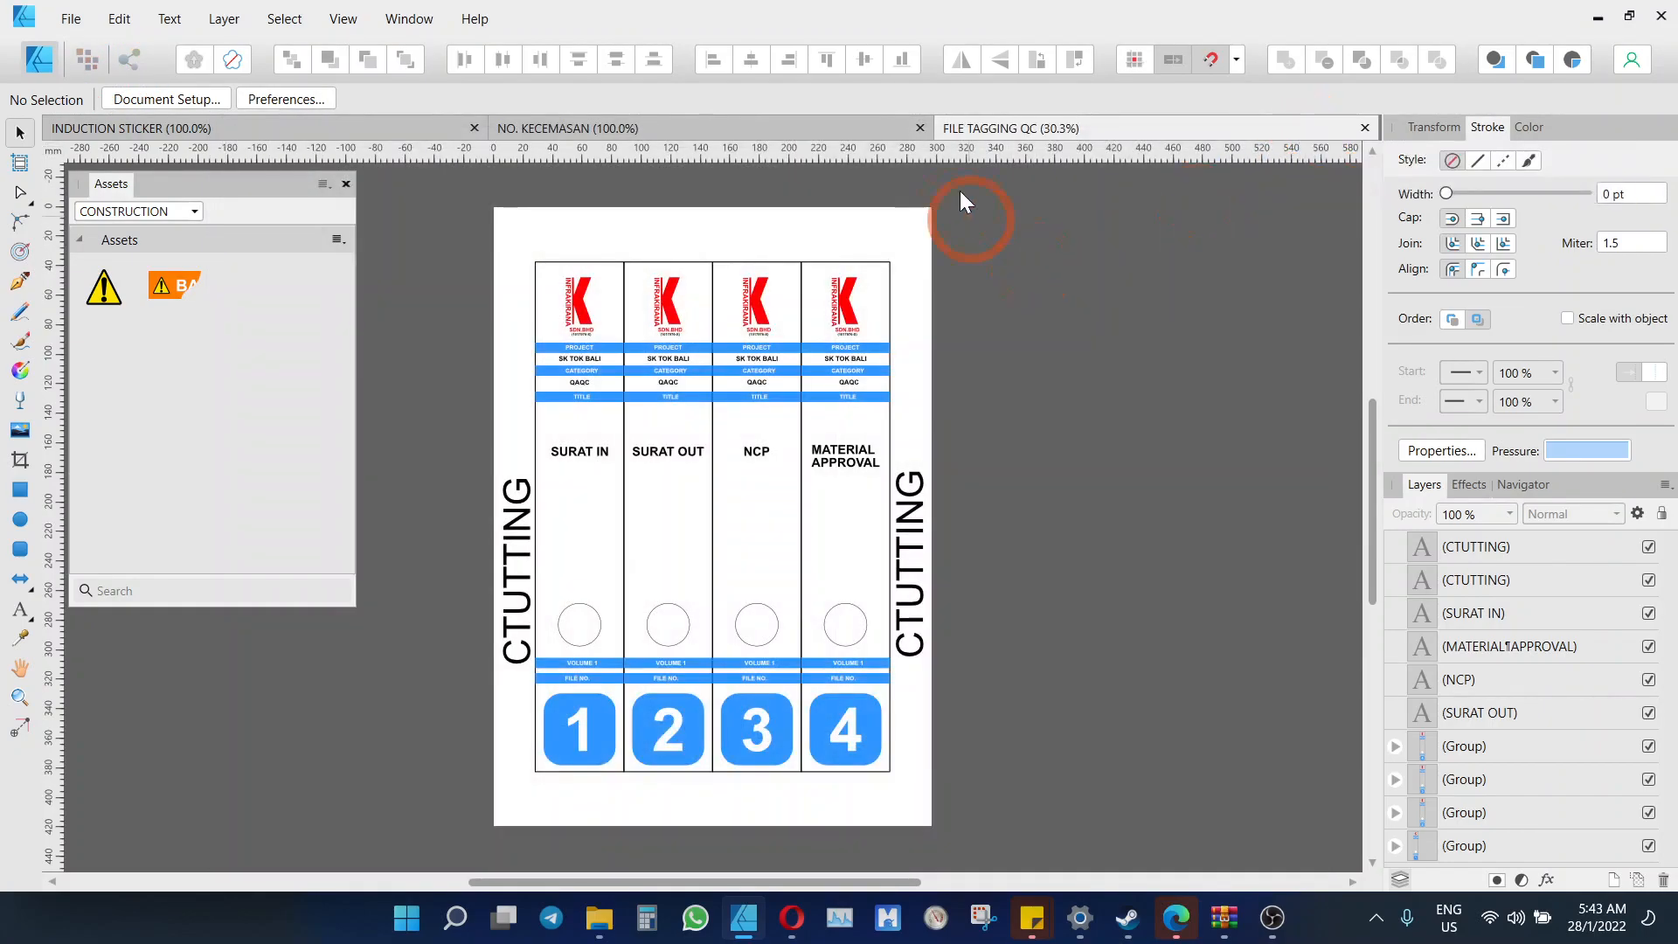
pyautogui.click(1366, 128)
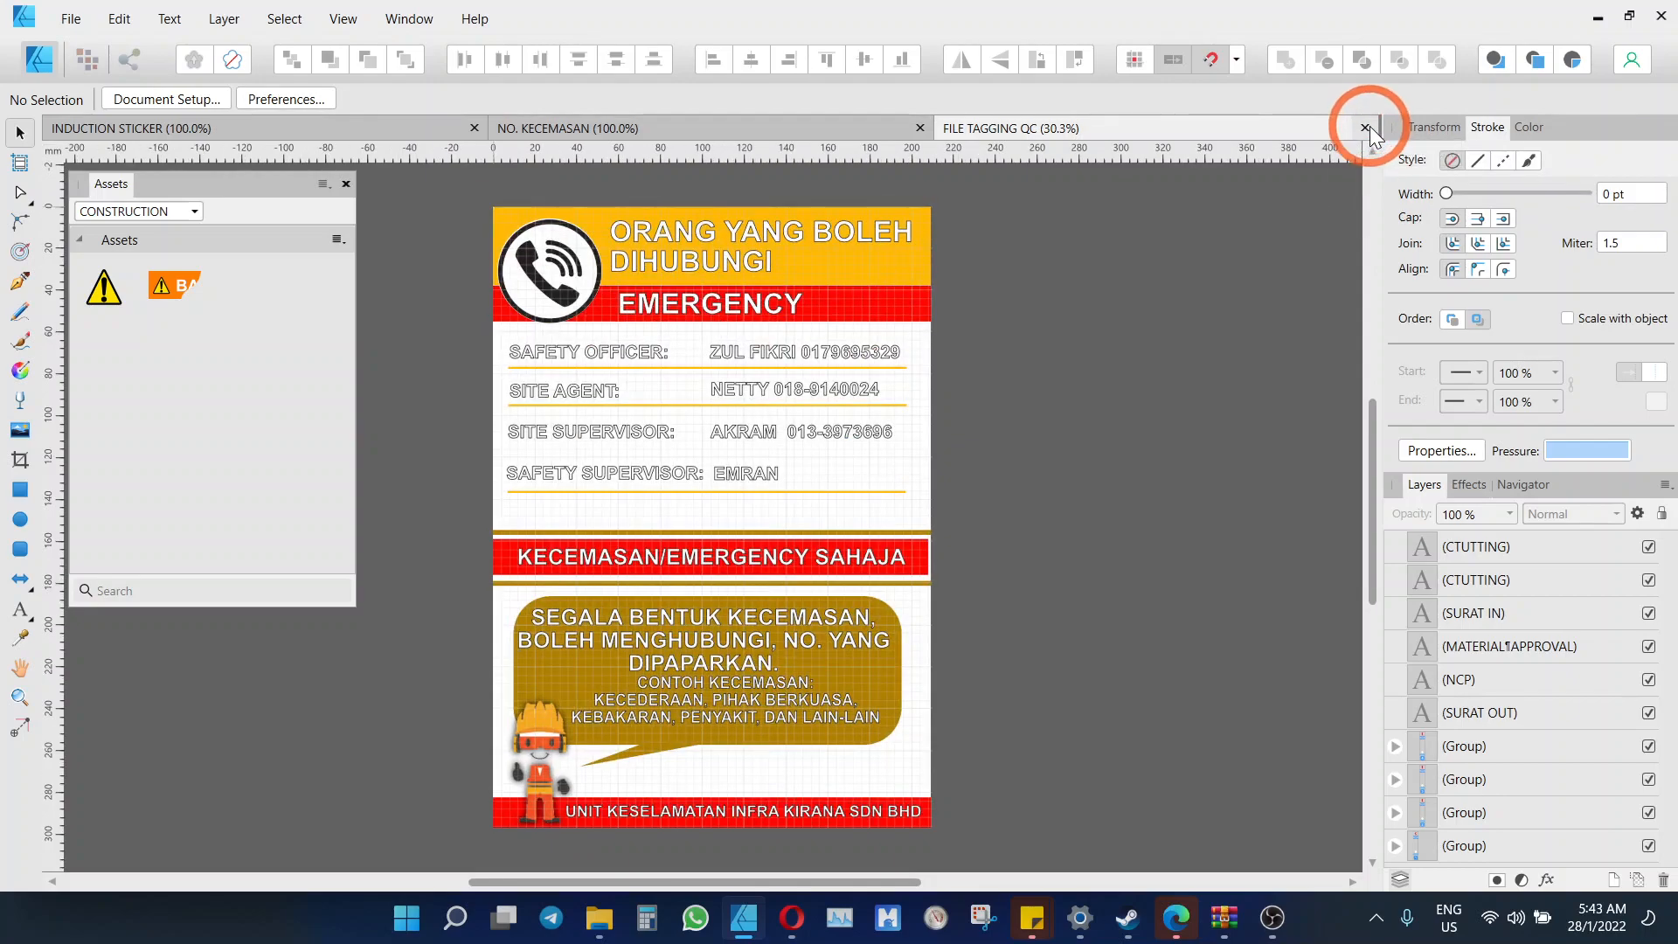
pyautogui.click(1366, 126)
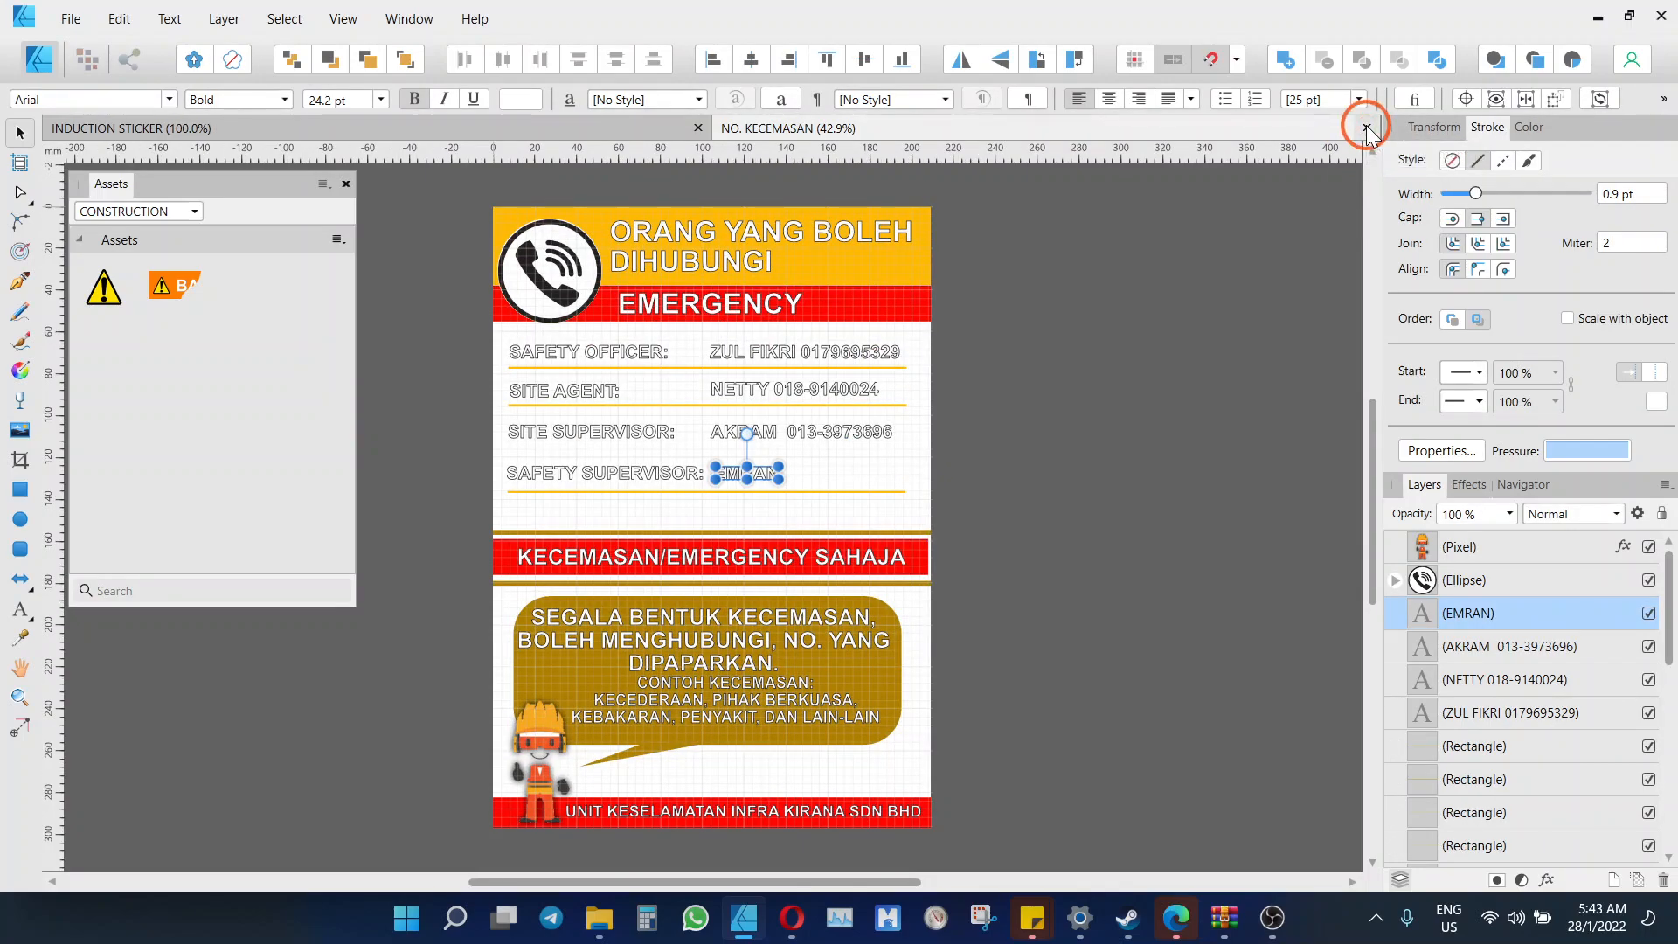
pyautogui.click(1366, 128)
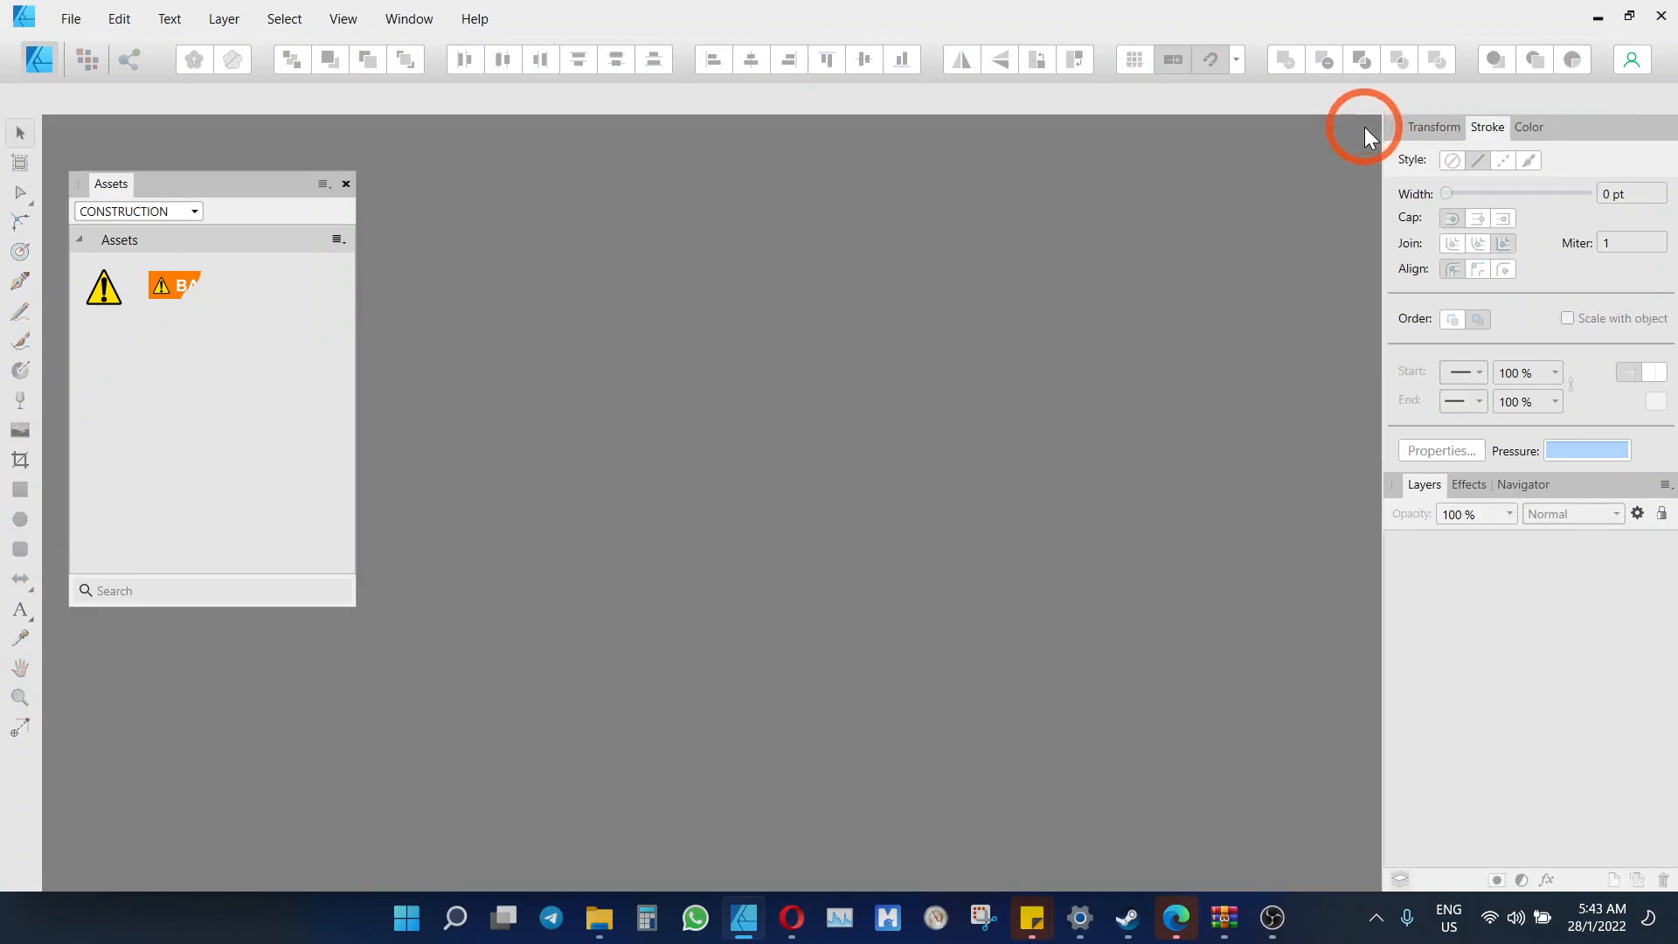
pyautogui.click(345, 184)
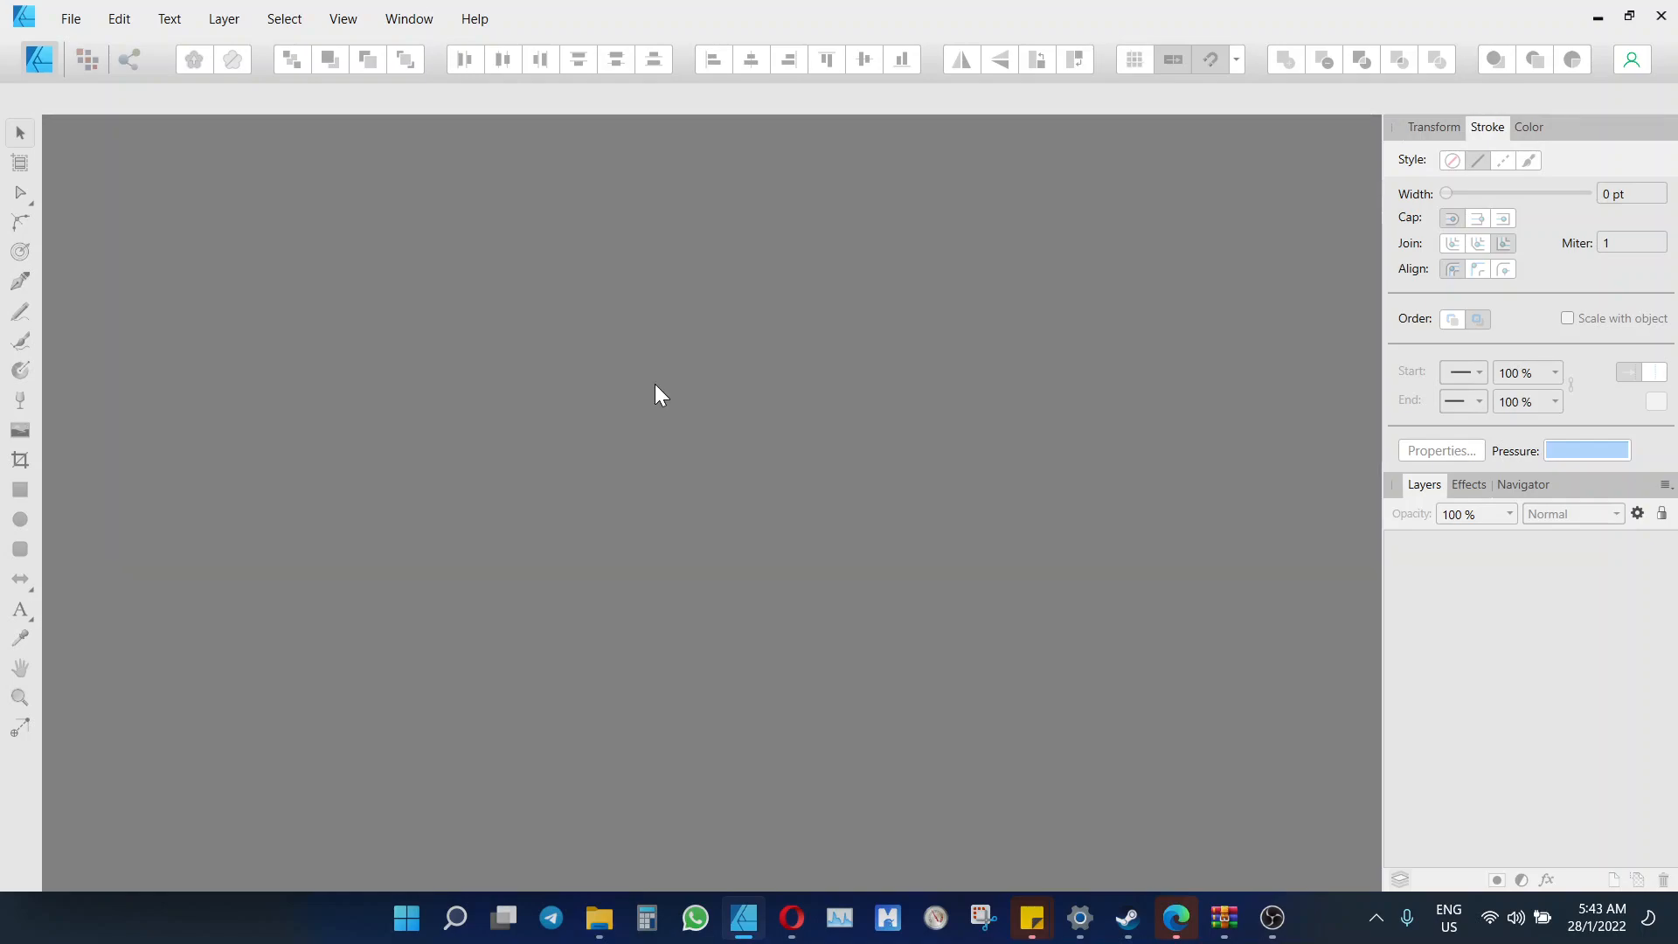
# Look over the pattern-making lesson folders in File Explorer, and return to Affinity Designer
pyautogui.click(599, 917)
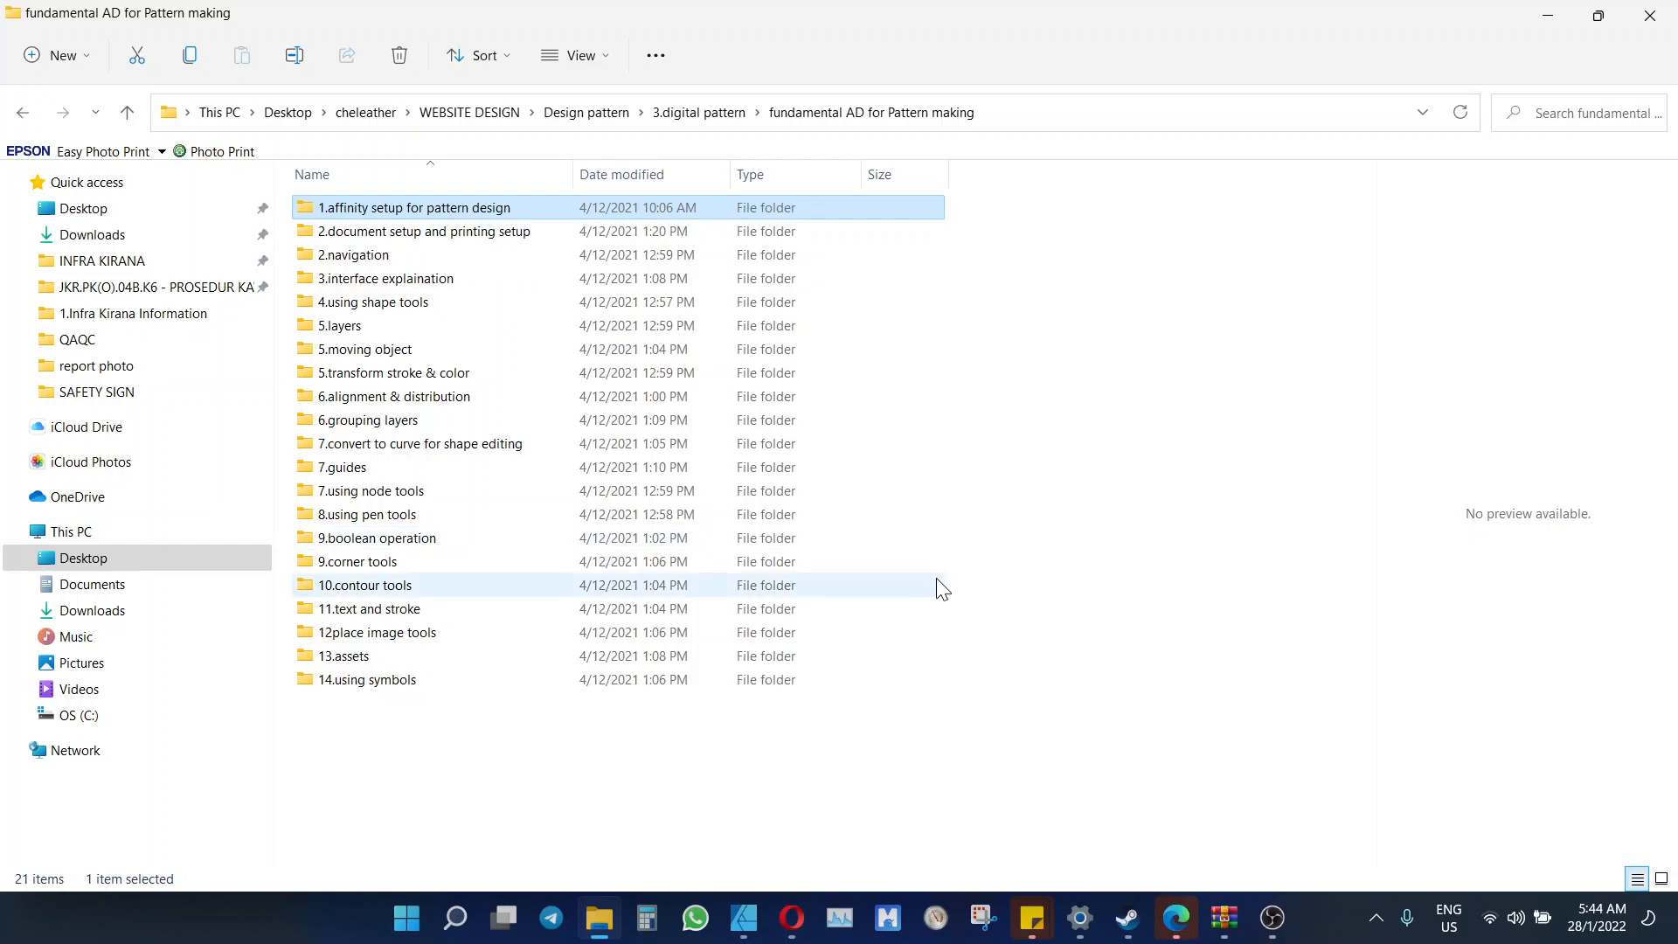
pyautogui.click(744, 914)
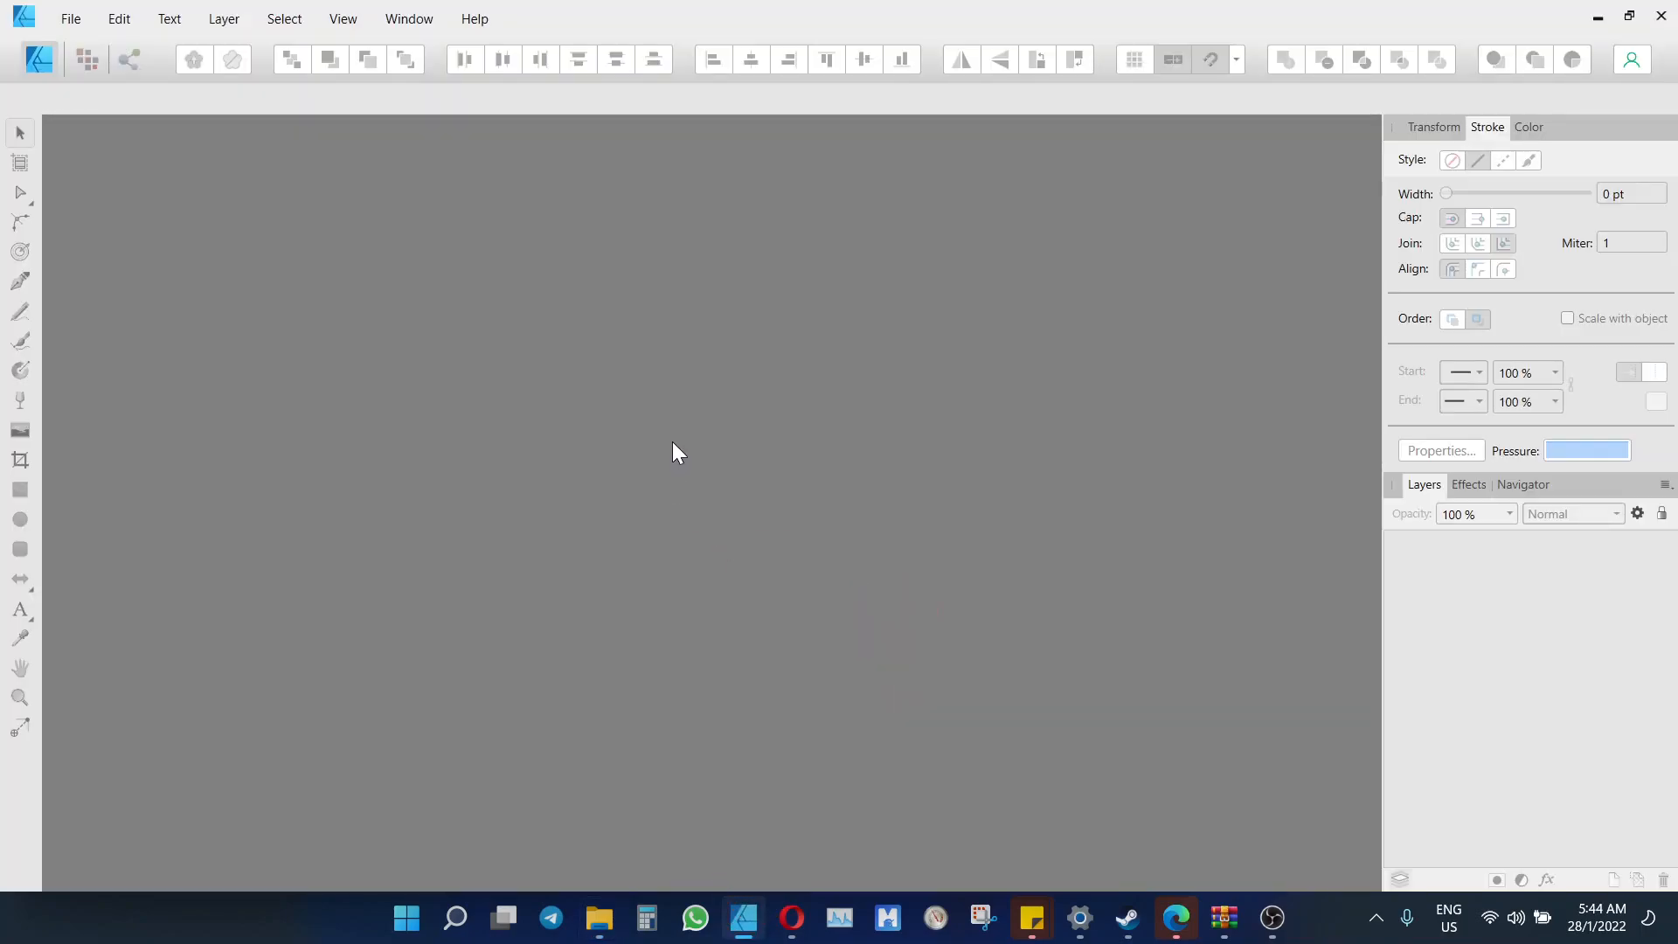
# Open the application preferences and review the General and Color settings
pyautogui.click(70, 18)
pyautogui.click(120, 19)
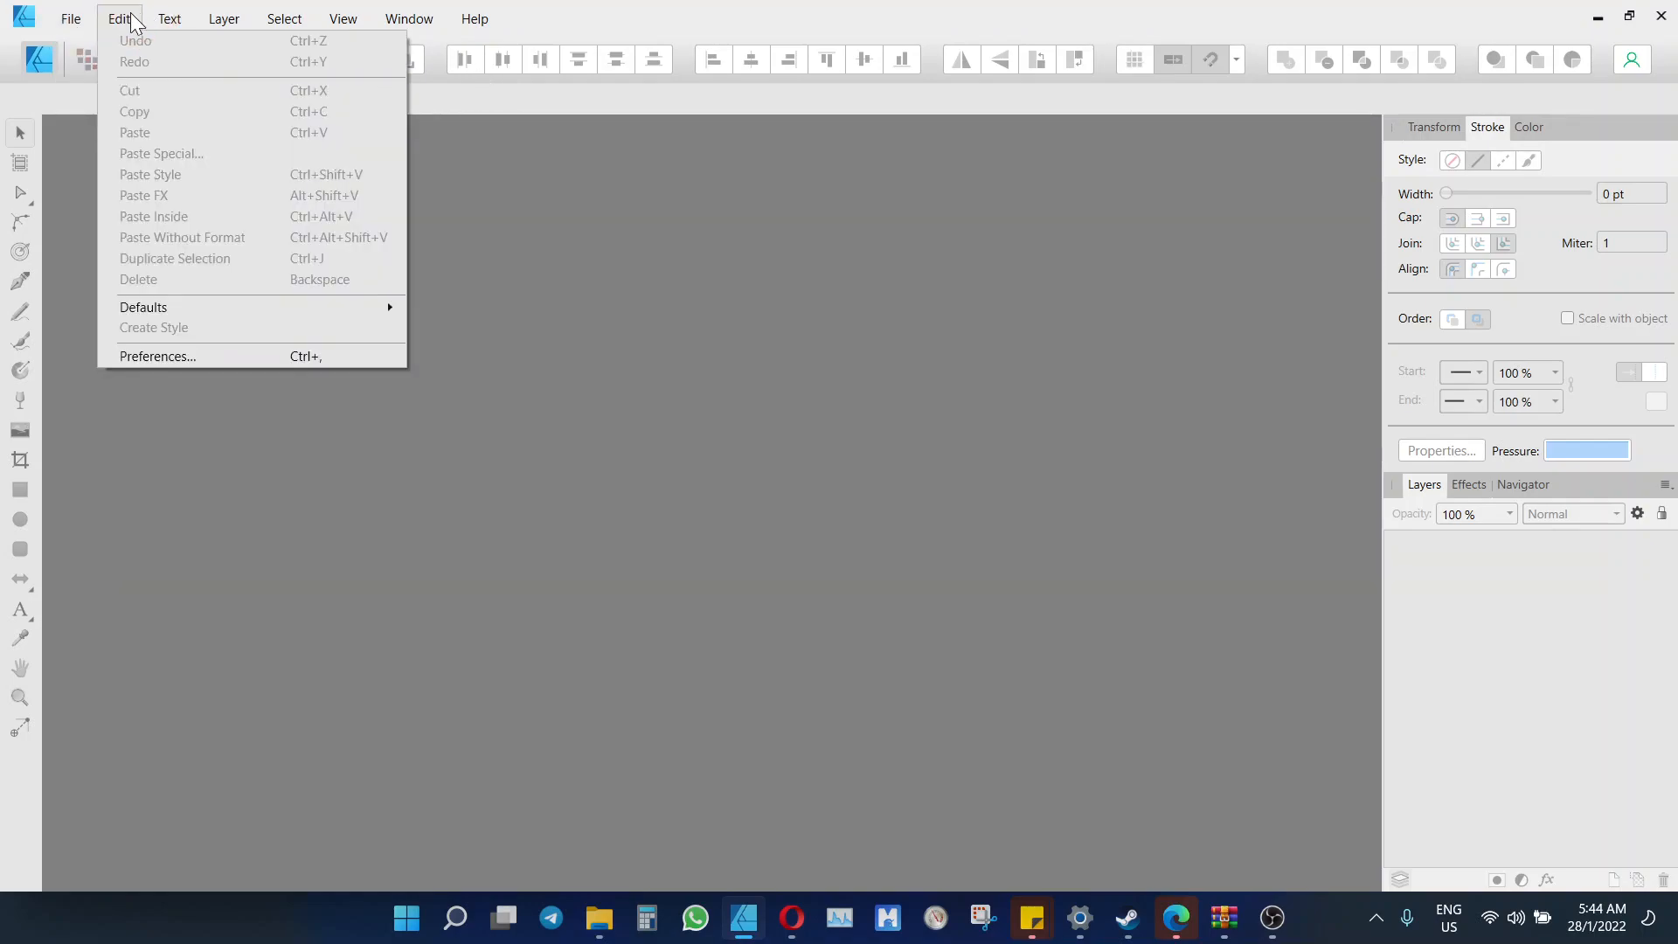
pyautogui.click(200, 351)
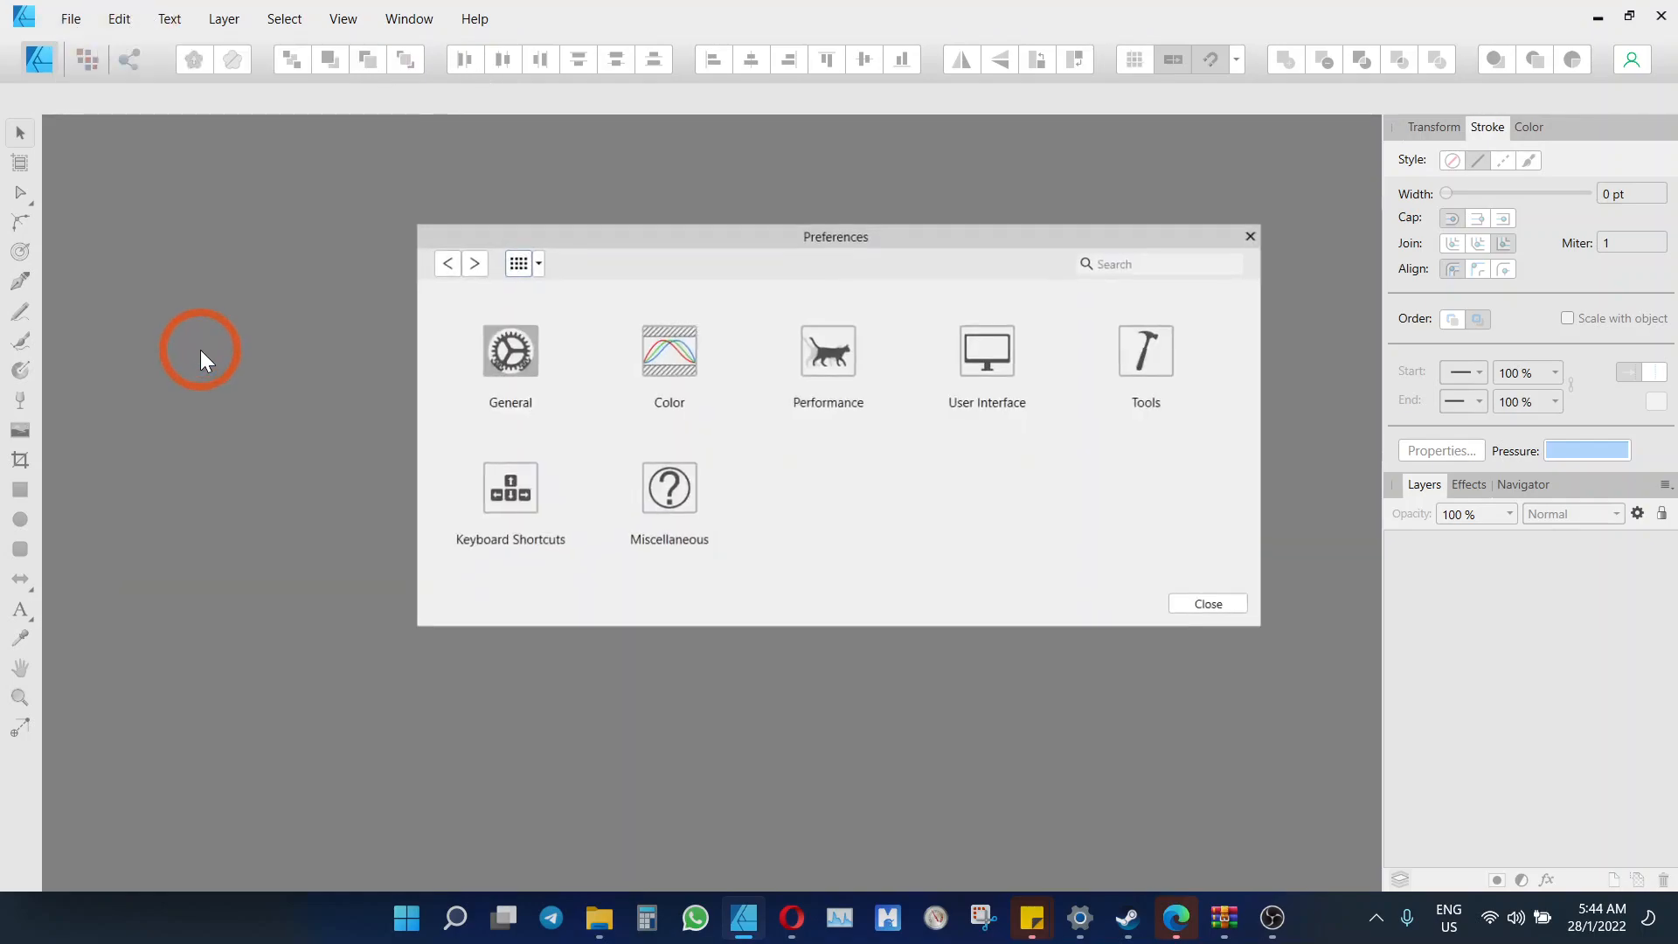
pyautogui.moveTo(630, 234); pyautogui.dragTo(653, 106)
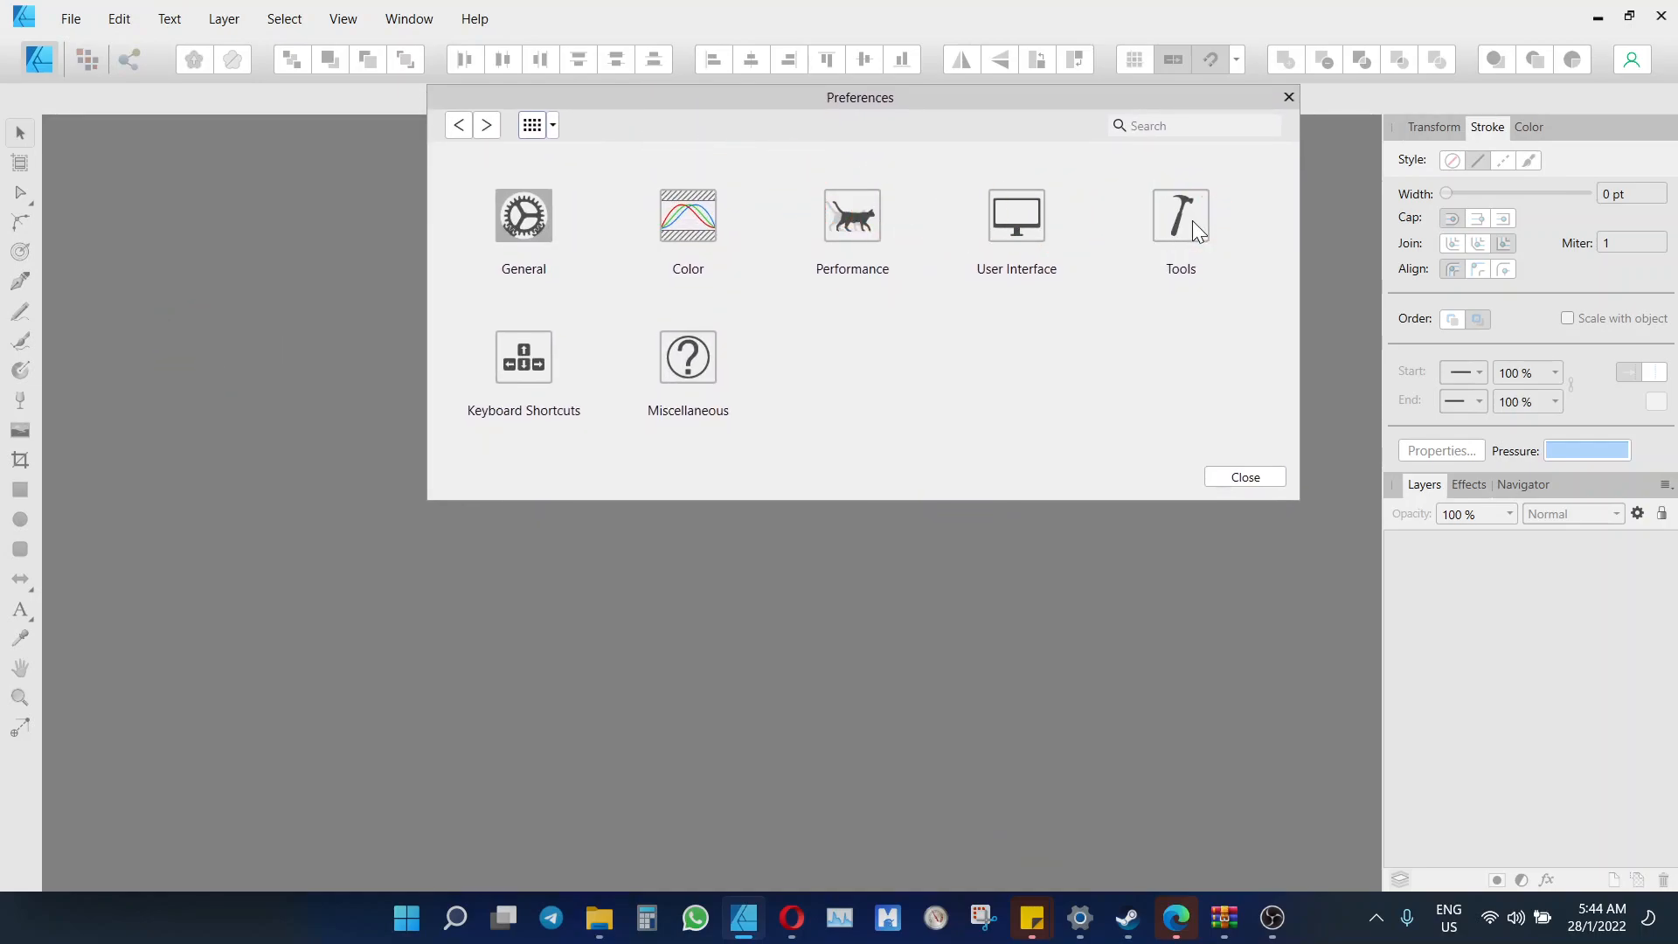
pyautogui.click(524, 216)
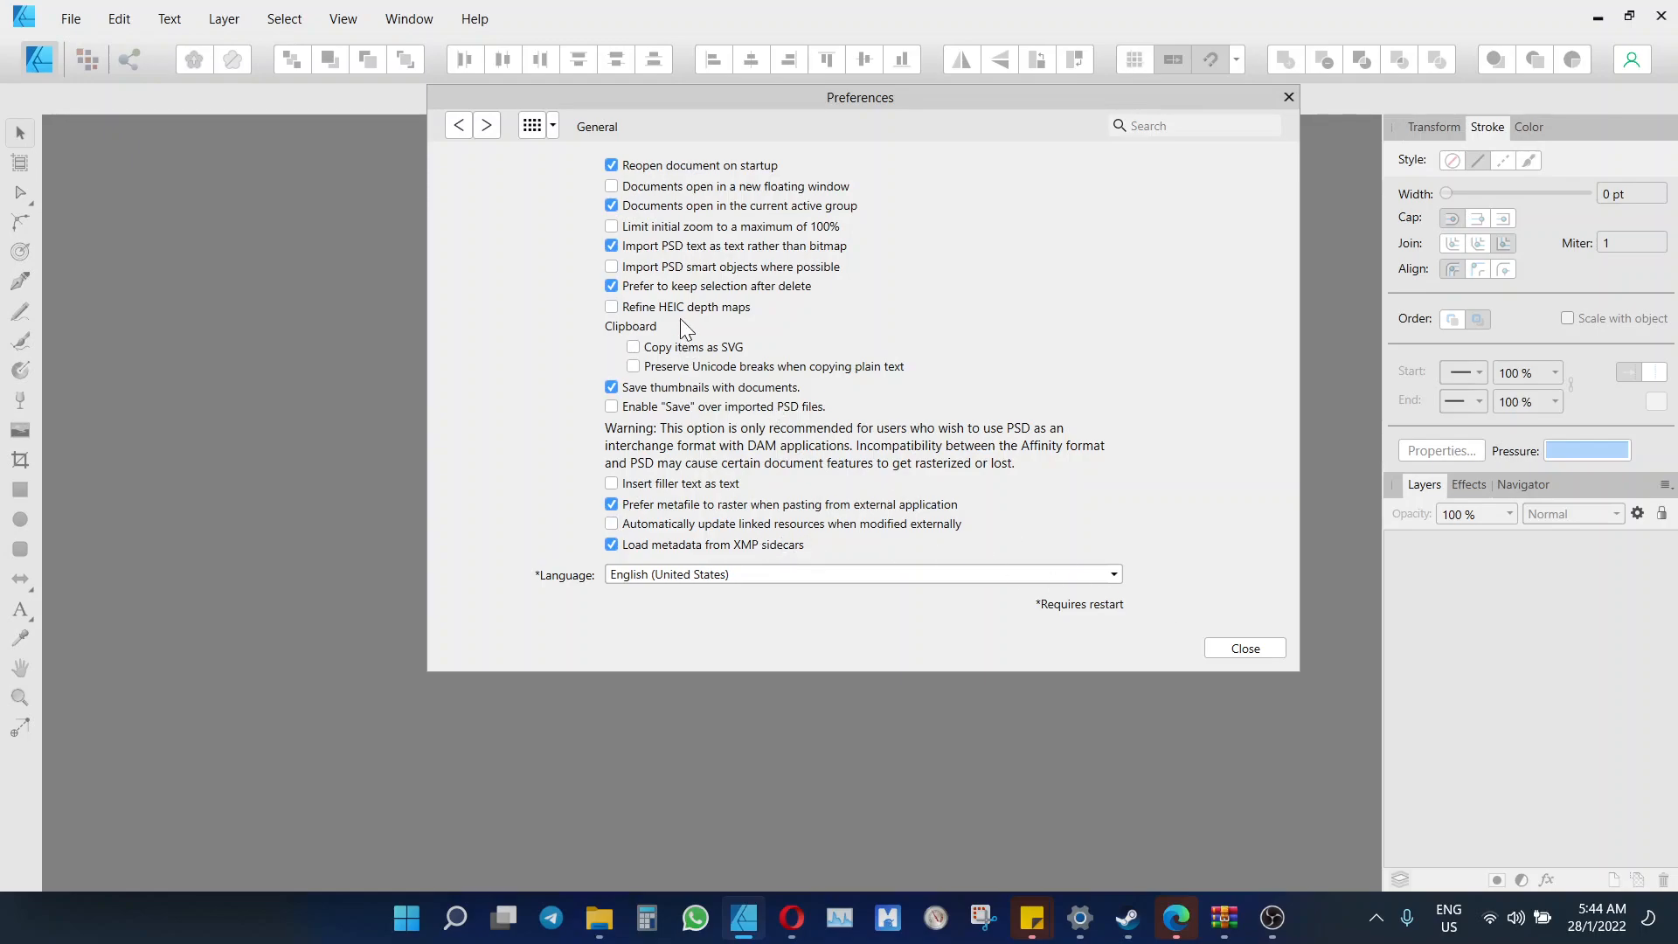
pyautogui.click(552, 127)
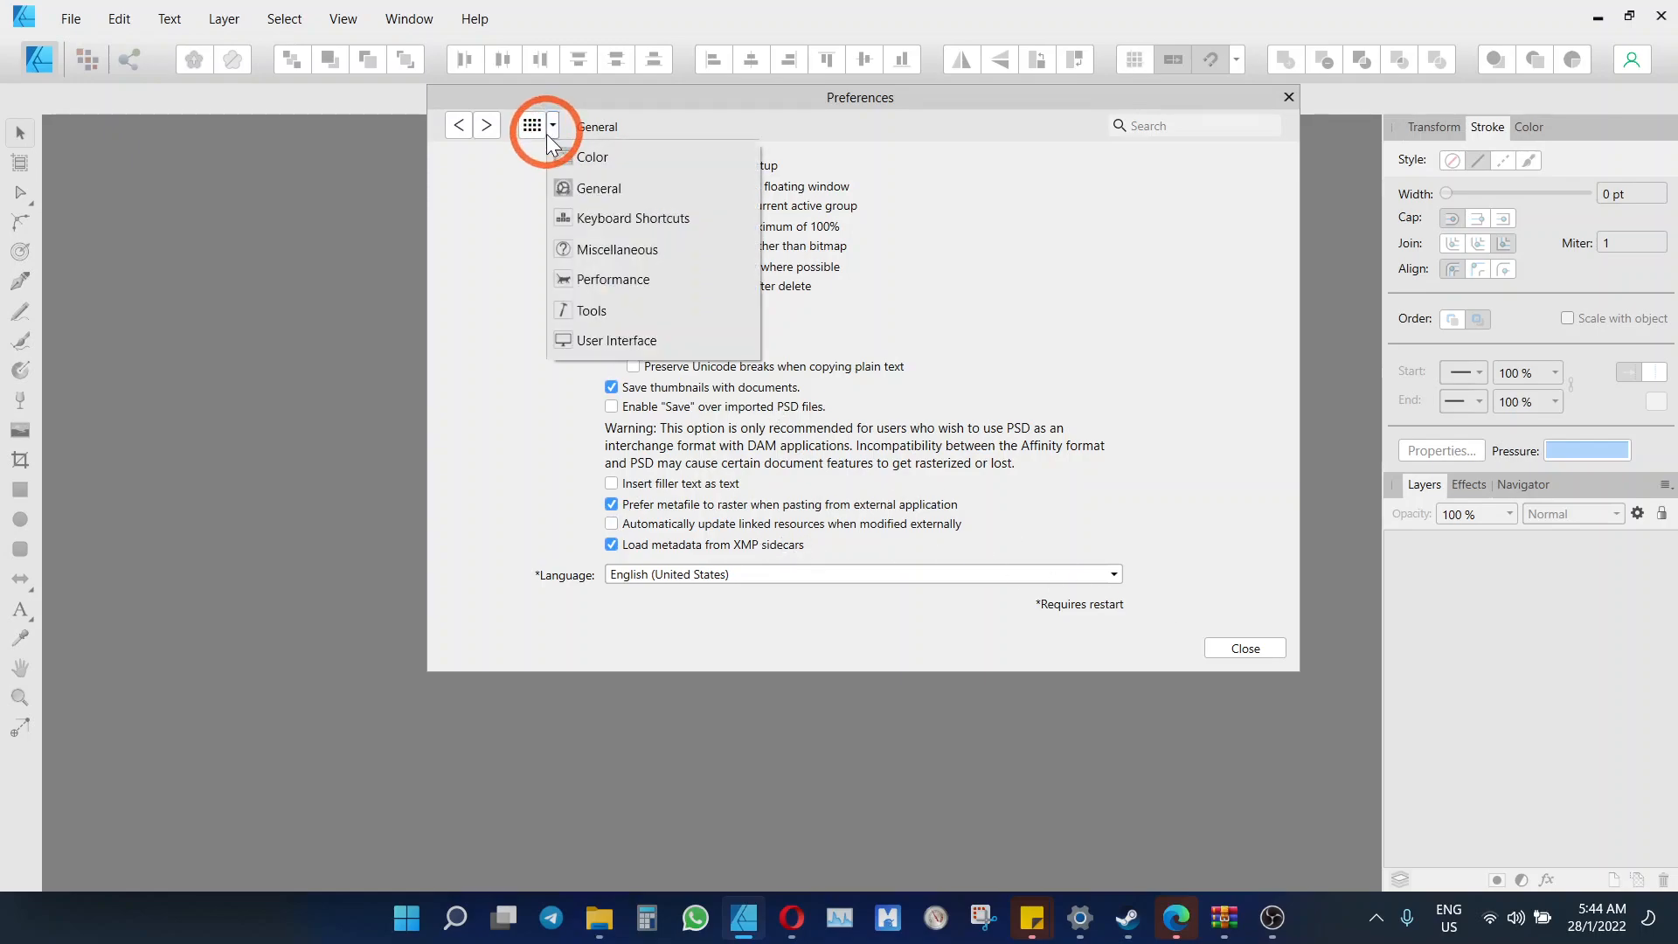
pyautogui.click(586, 162)
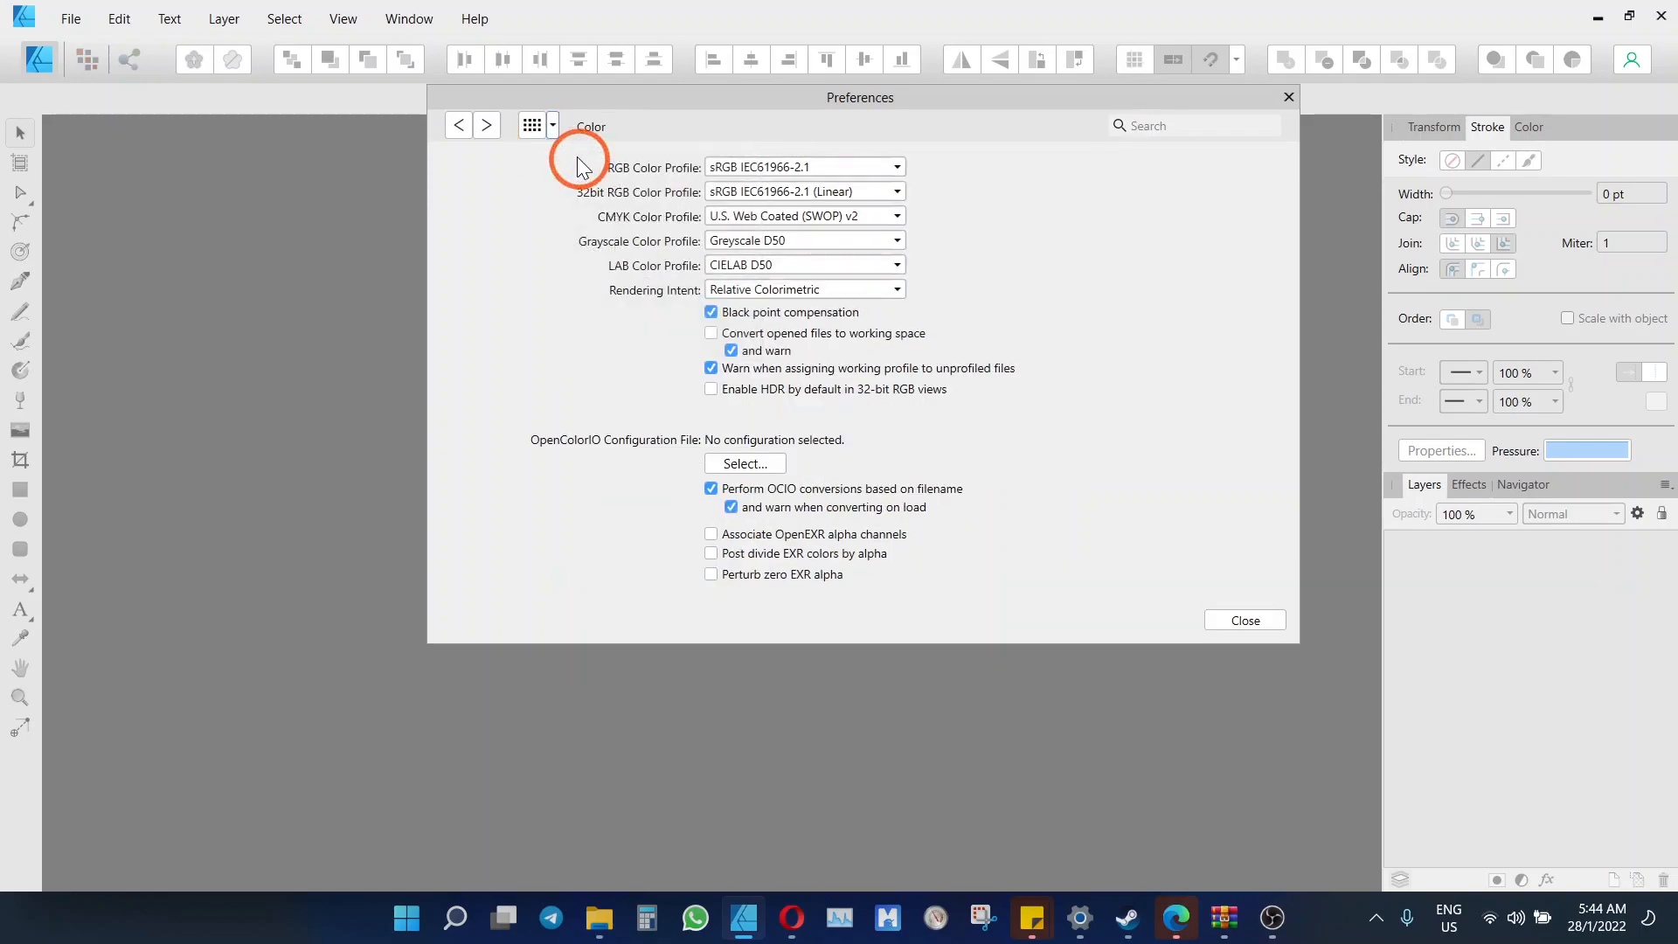
# Review the Performance preferences, including the available renderers and the file recovery interval
pyautogui.click(552, 134)
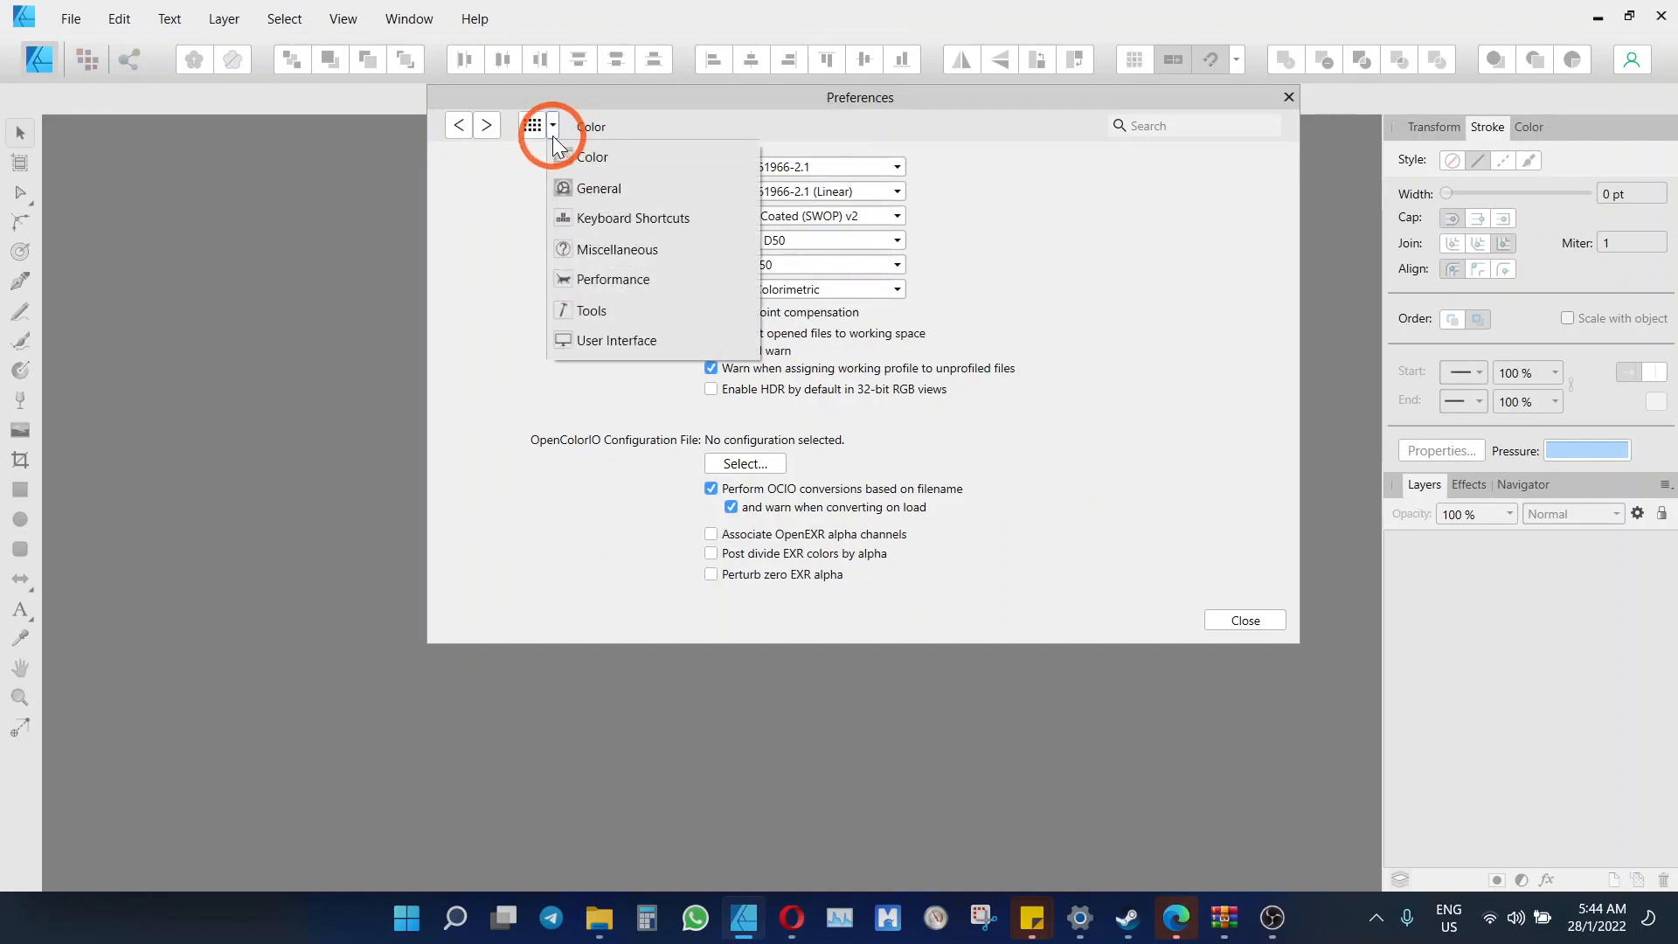
pyautogui.click(594, 284)
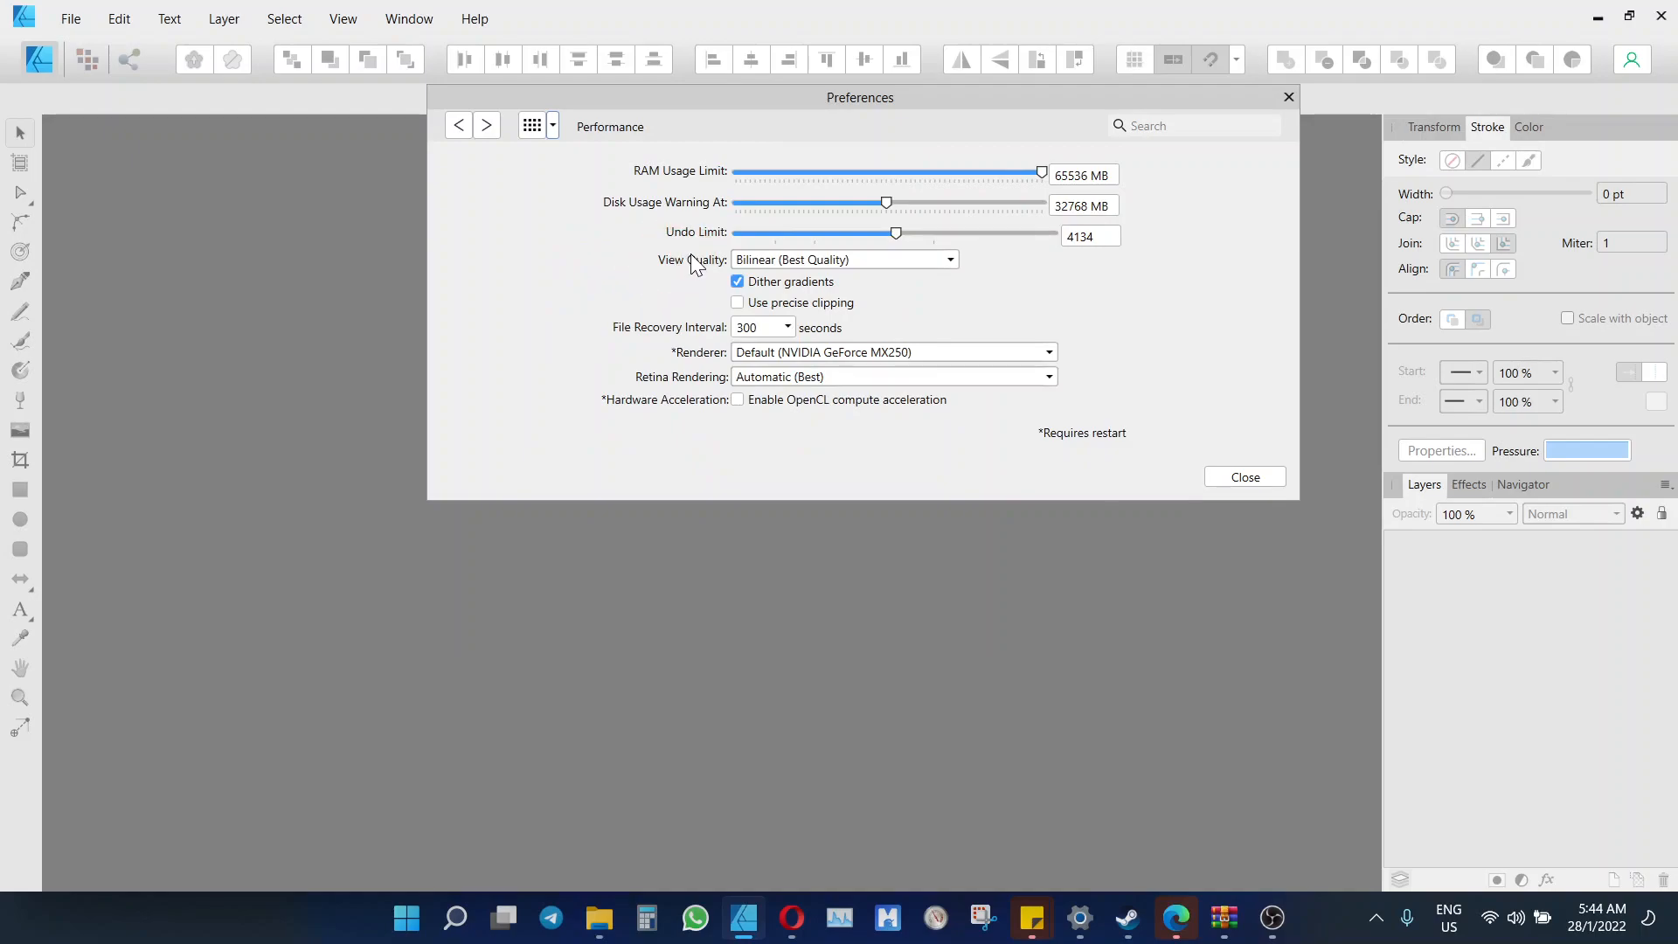
pyautogui.click(872, 354)
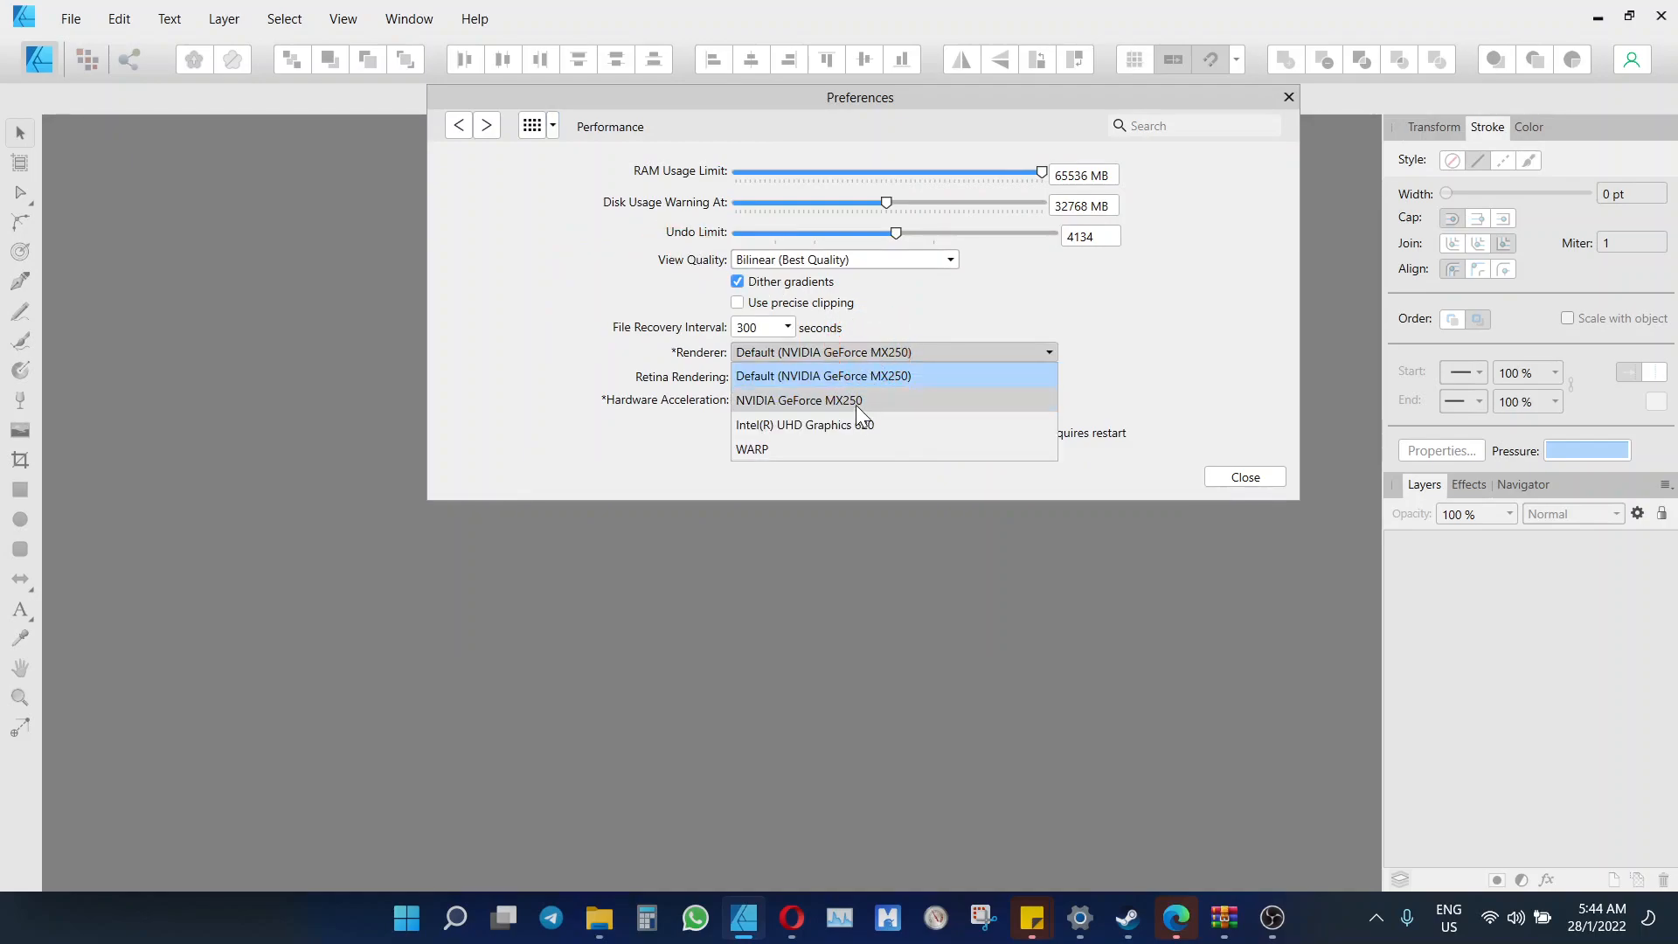
pyautogui.click(895, 355)
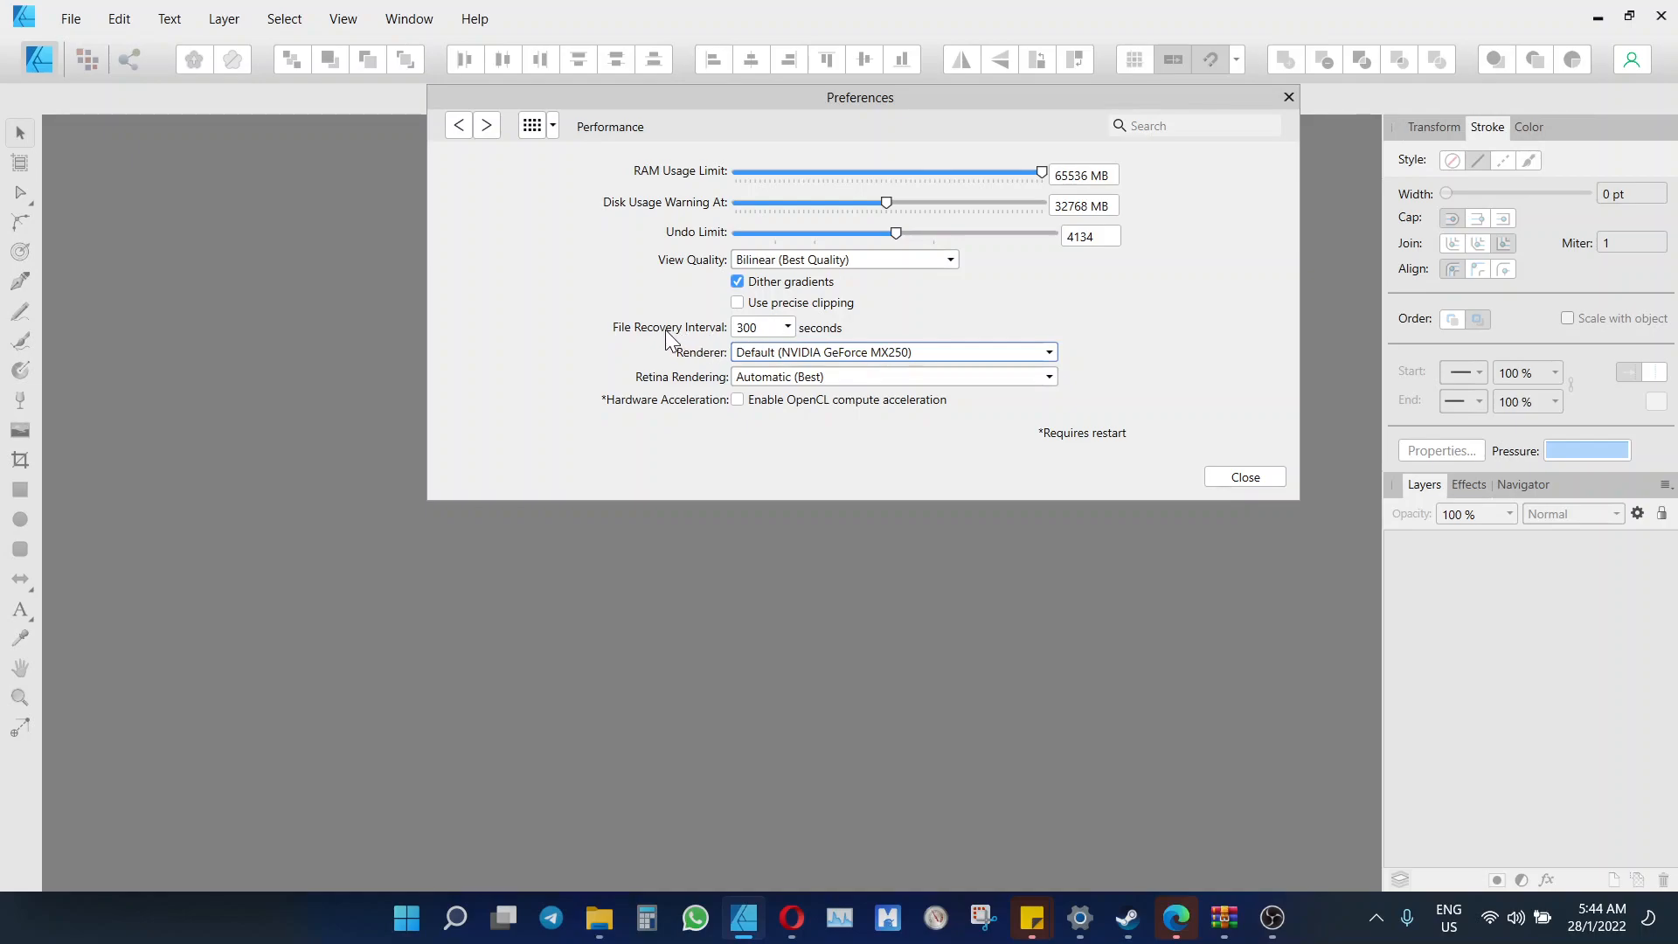
pyautogui.click(789, 329)
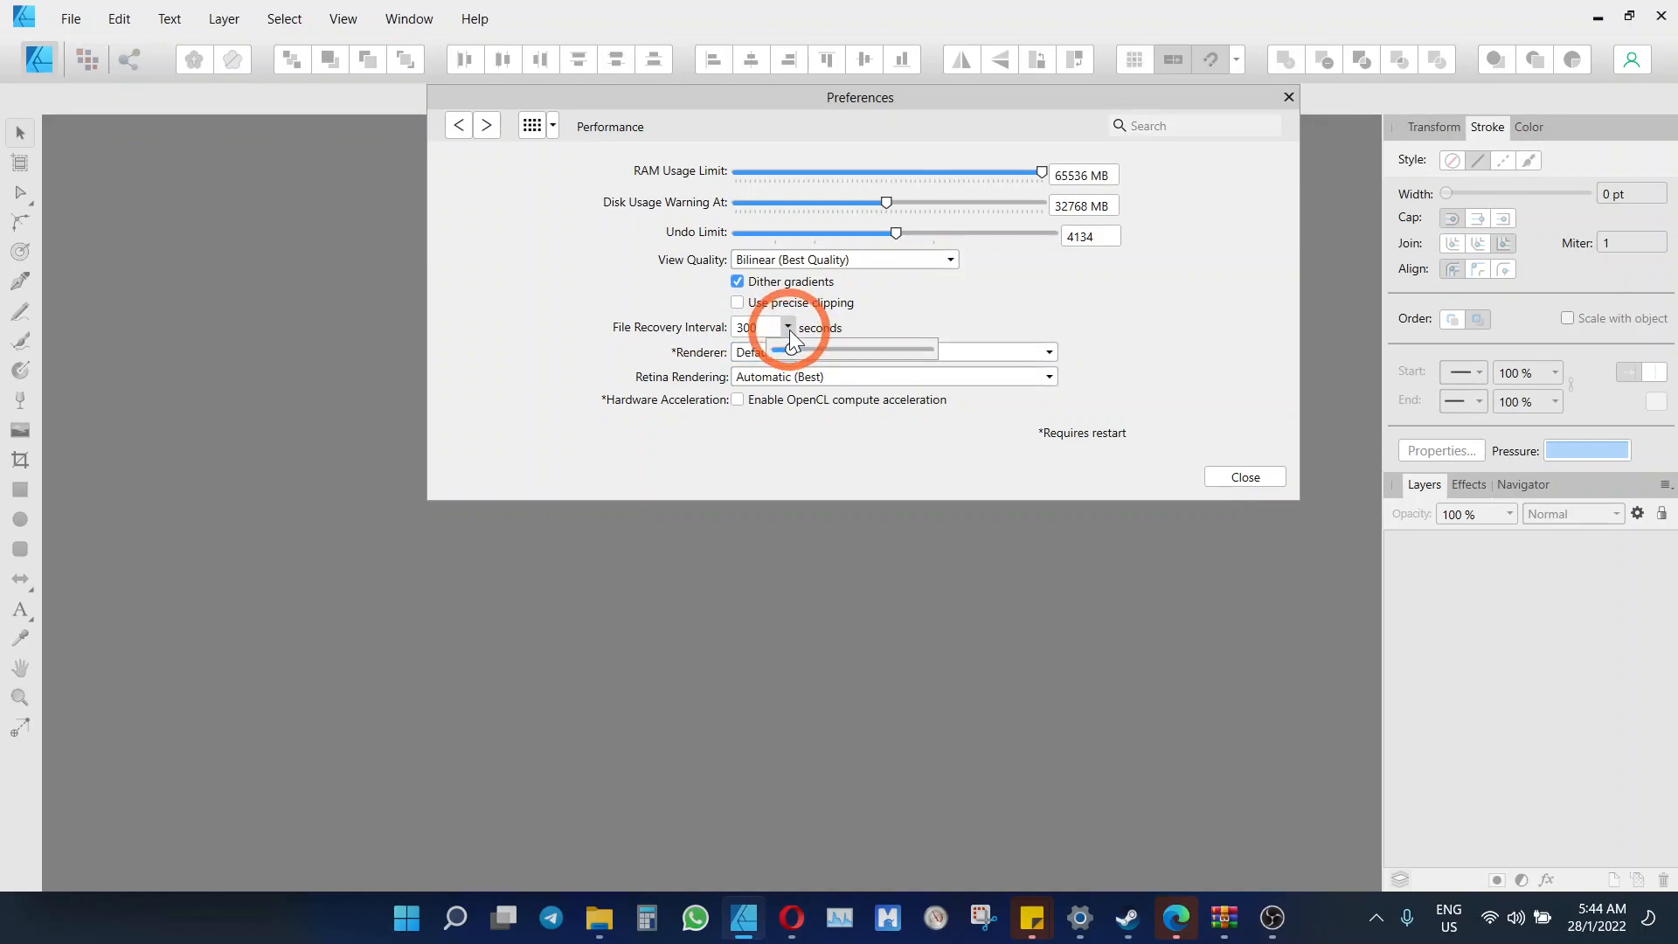
pyautogui.click(789, 330)
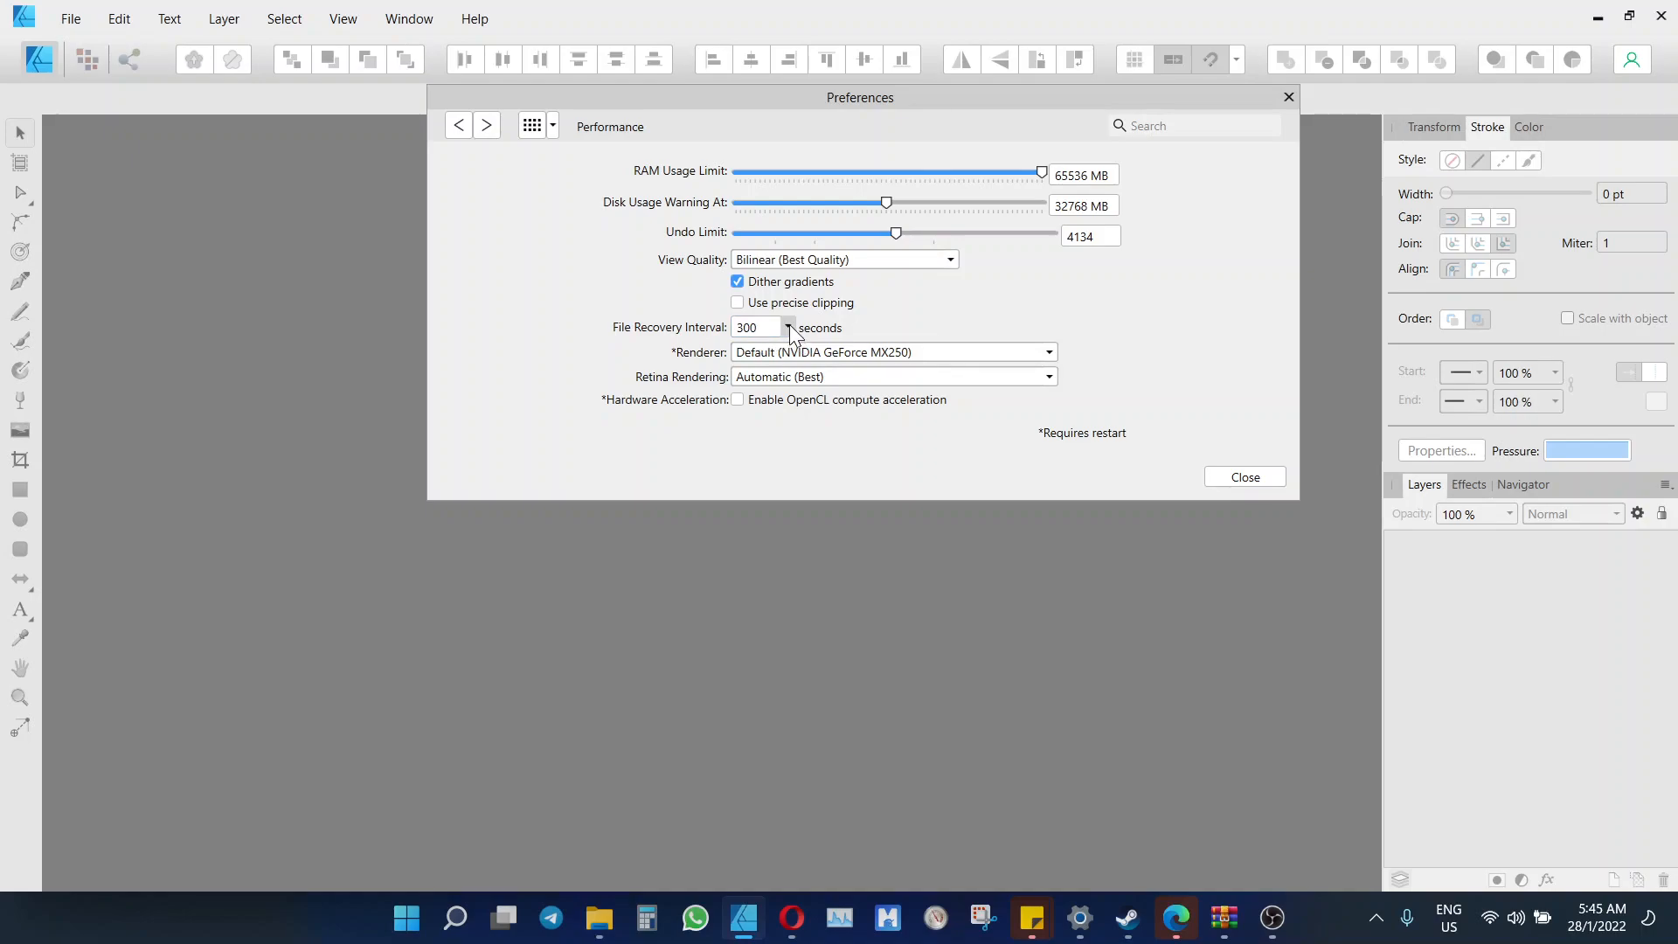
pyautogui.click(788, 327)
pyautogui.click(787, 328)
pyautogui.moveTo(722, 98); pyautogui.dragTo(729, 133)
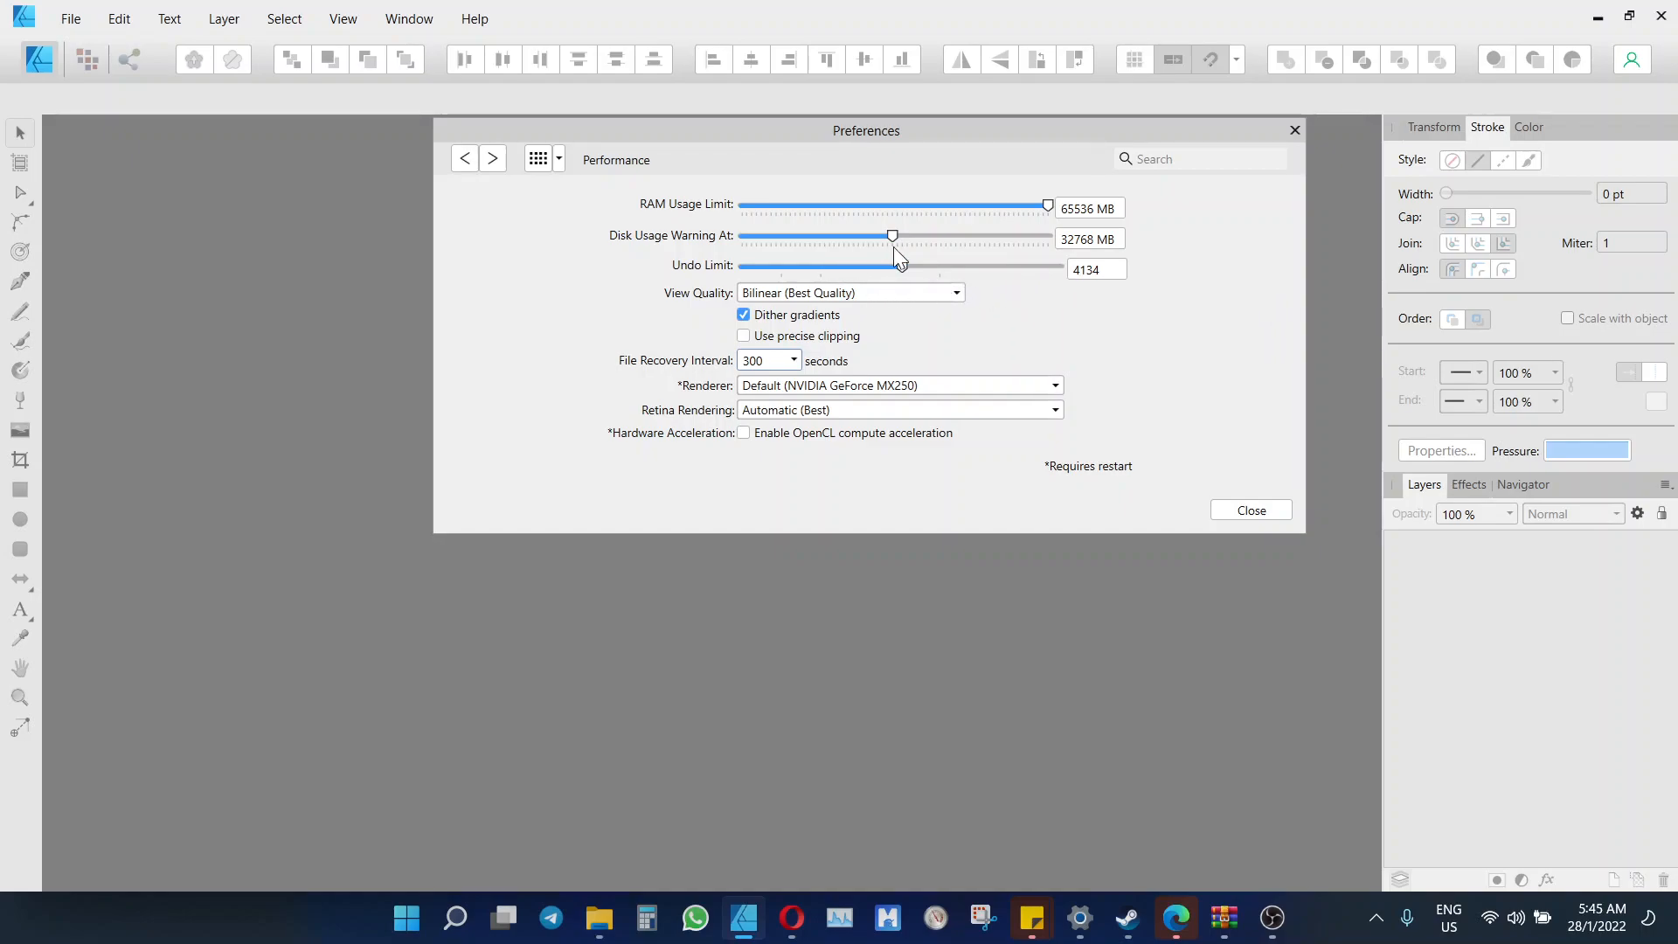
# Go to the Tools preferences and choose Millimeters as the nudge distance unit
pyautogui.click(560, 160)
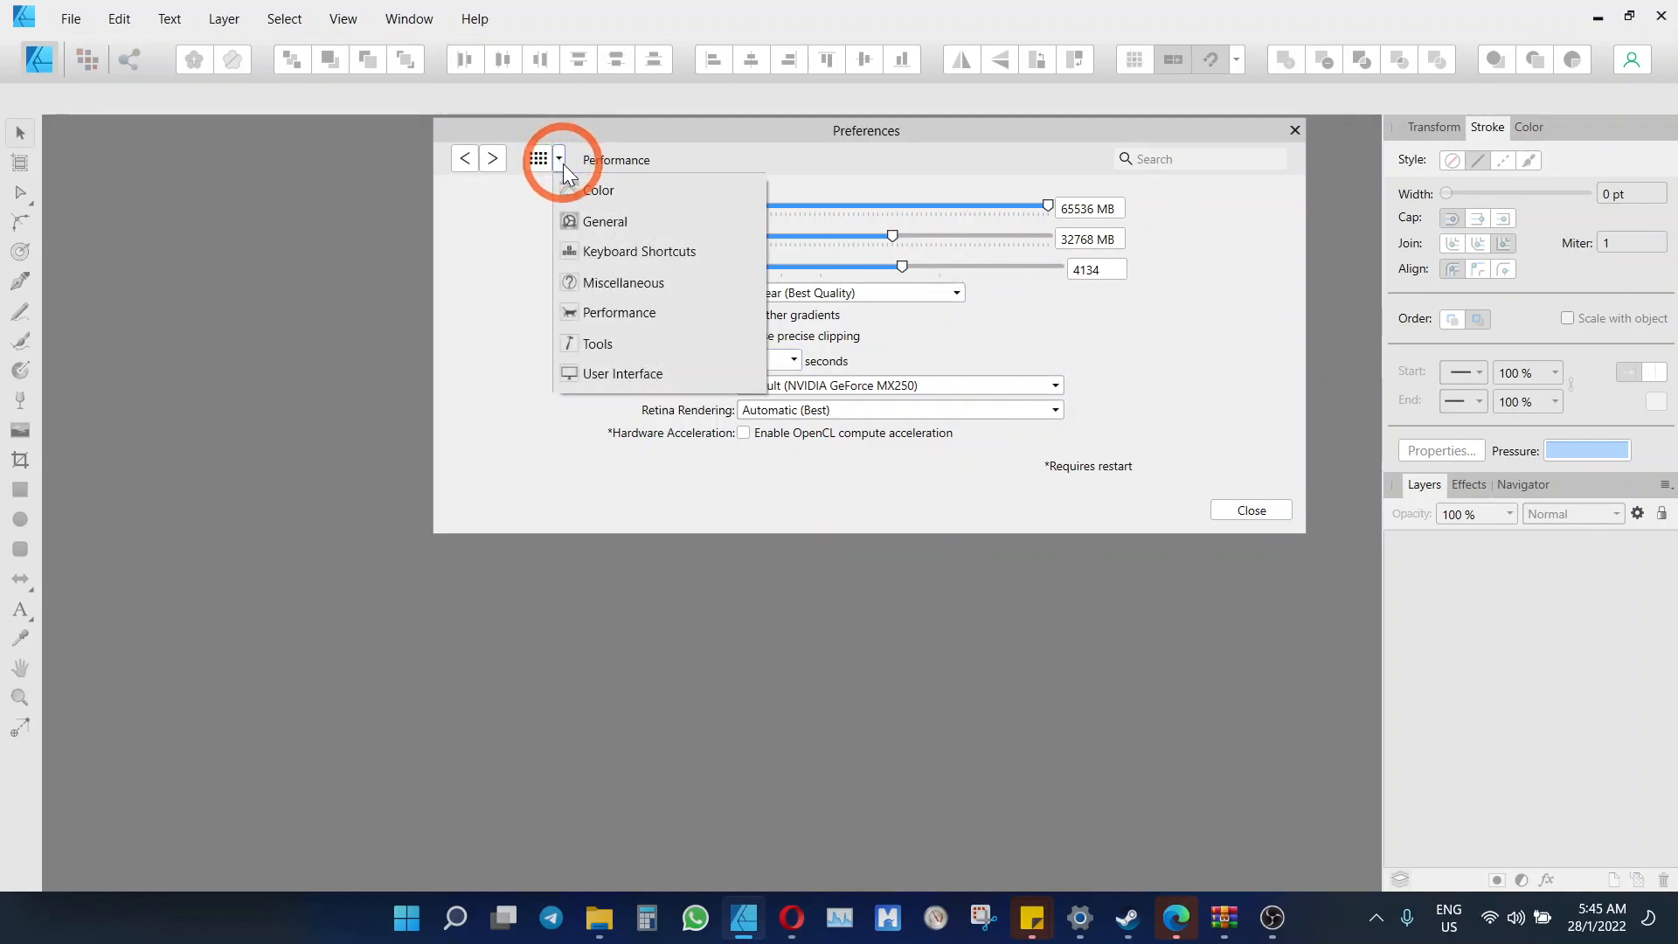
pyautogui.click(648, 344)
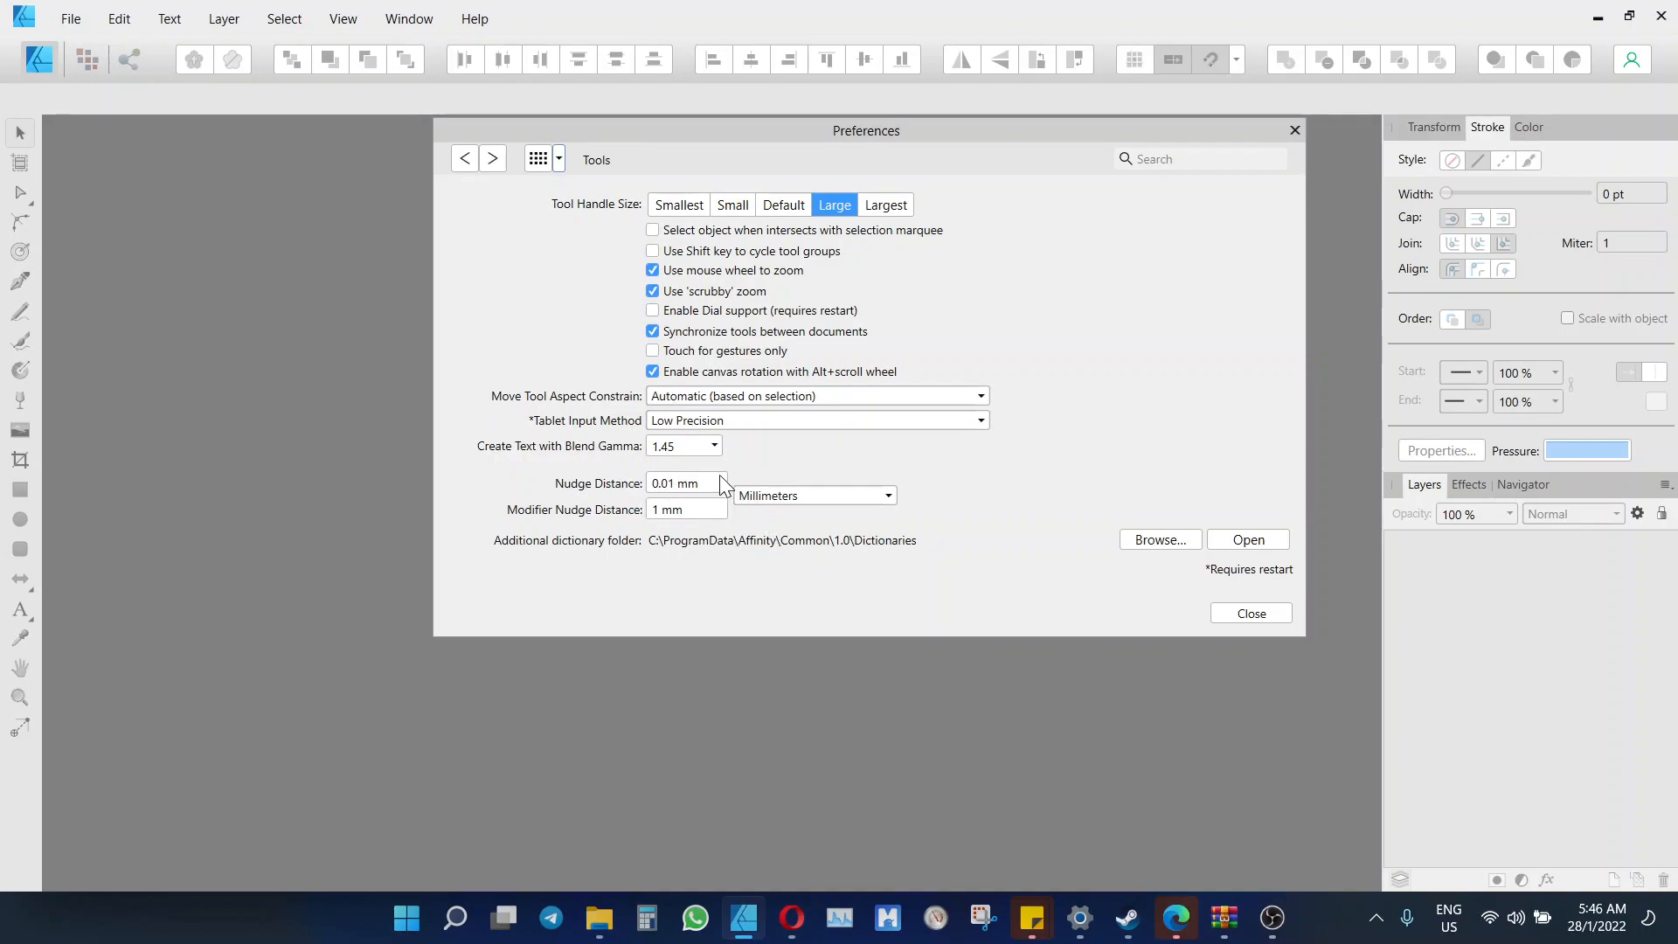
pyautogui.click(780, 496)
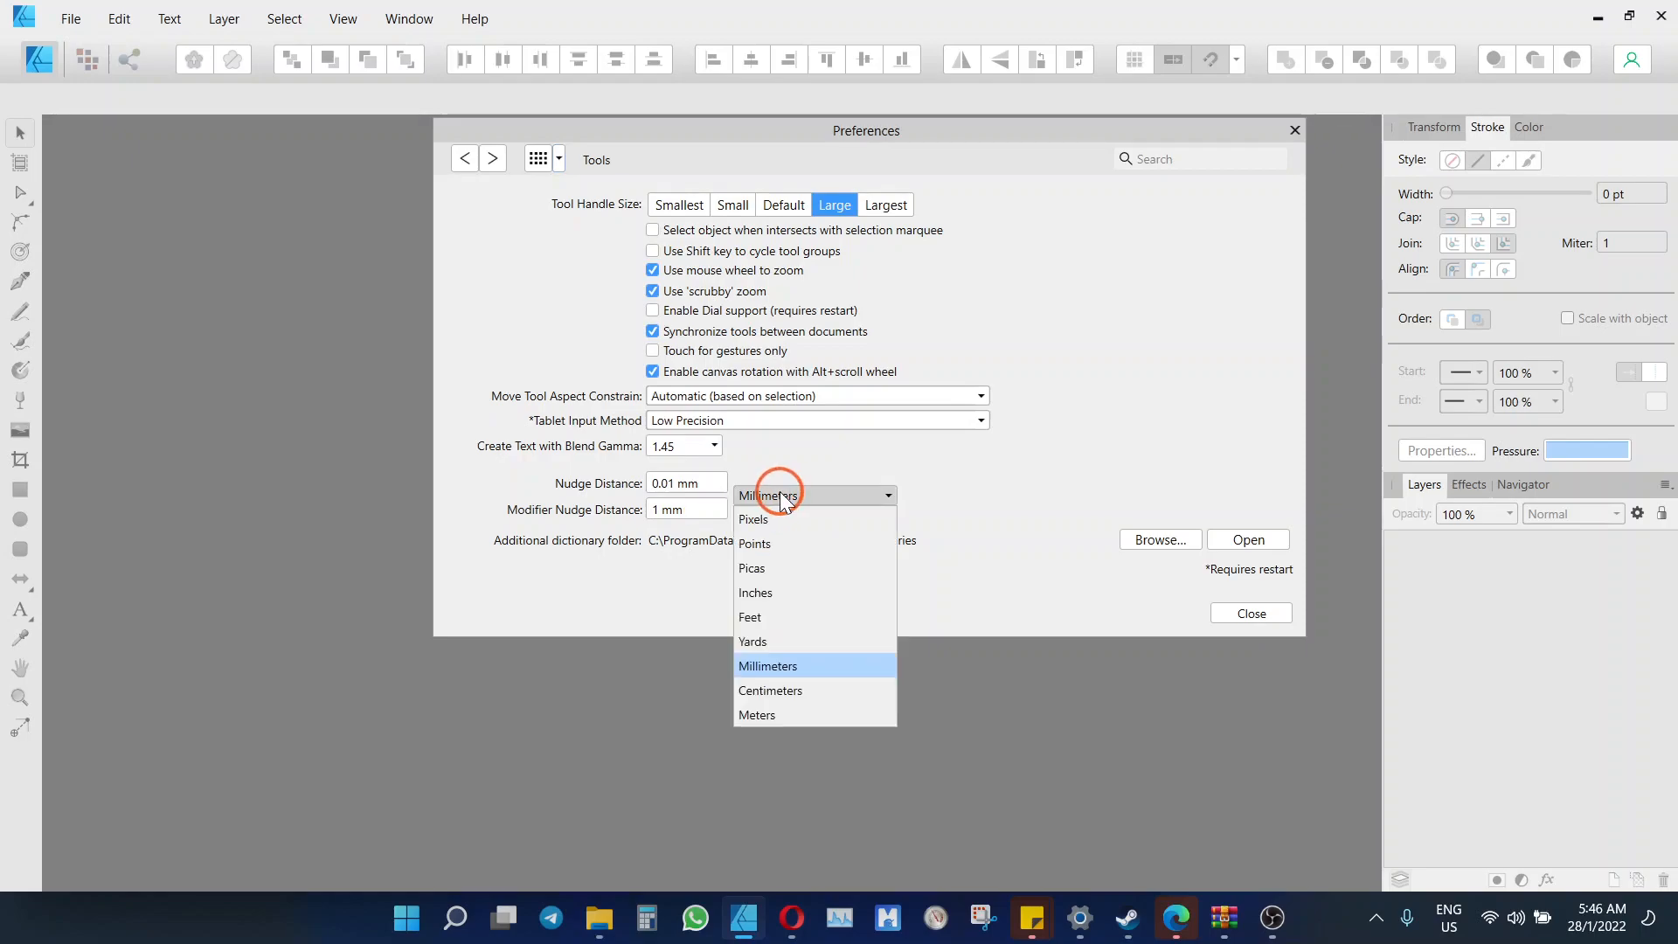
pyautogui.click(789, 666)
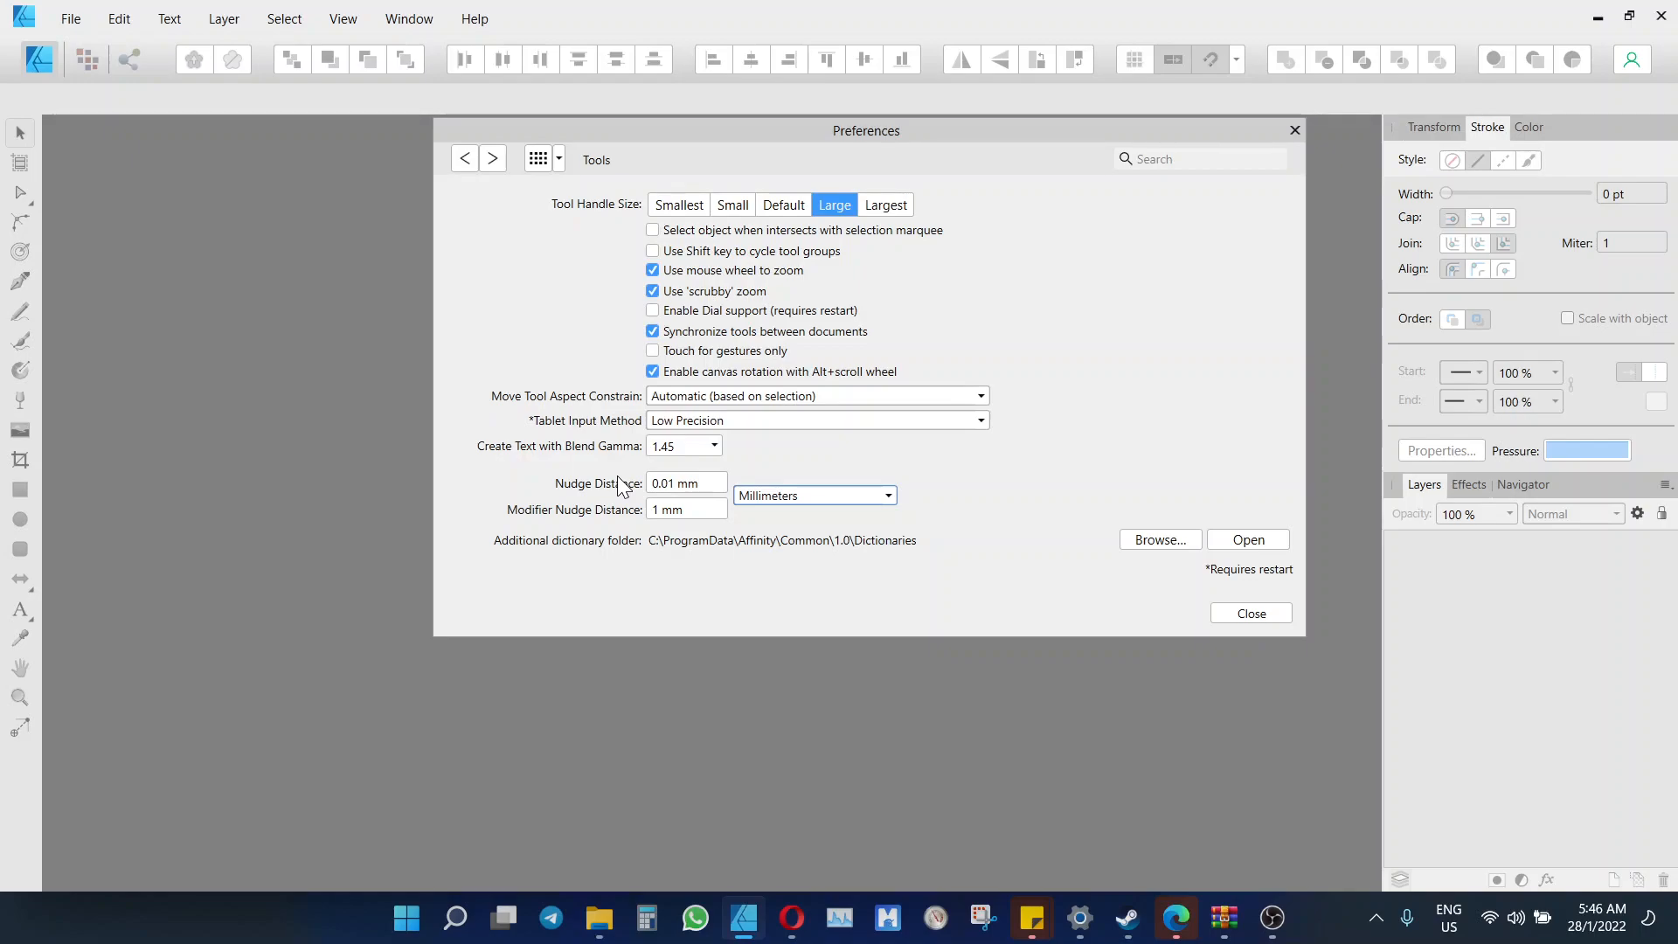
# Set the nudge distance to 0.1 mm in the Tools preferences
pyautogui.click(673, 488)
pyautogui.click(702, 482)
pyautogui.moveTo(648, 484); pyautogui.dragTo(725, 479)
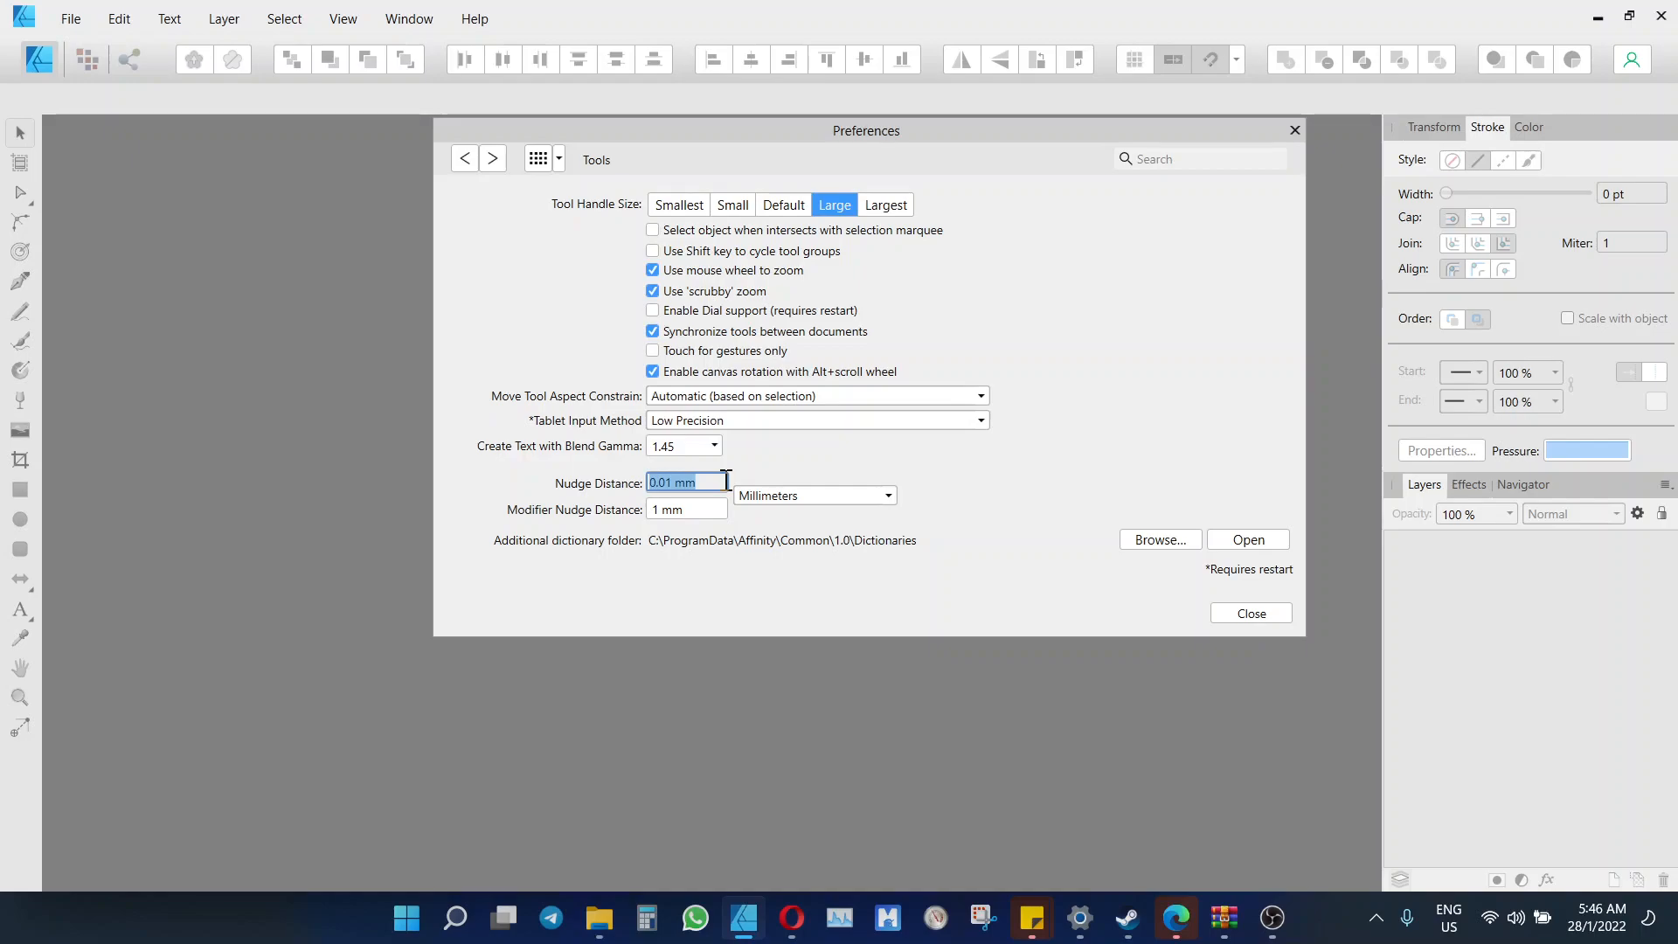
pyautogui.write('01')
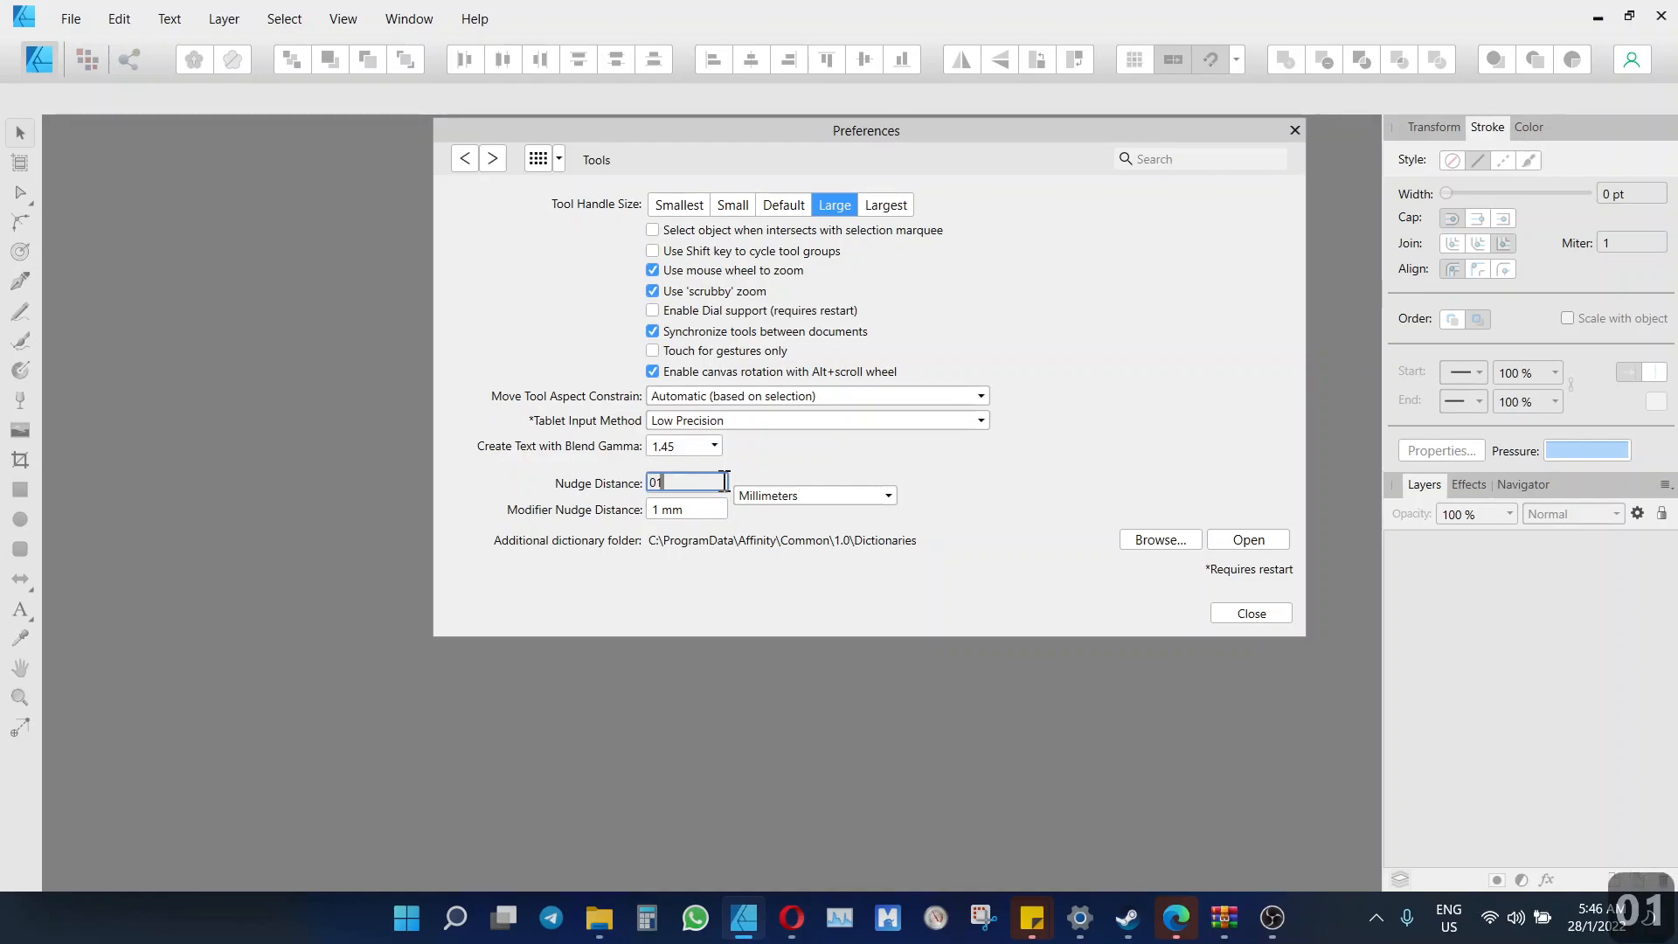
pyautogui.press('BackSpace')
pyautogui.write('.1')
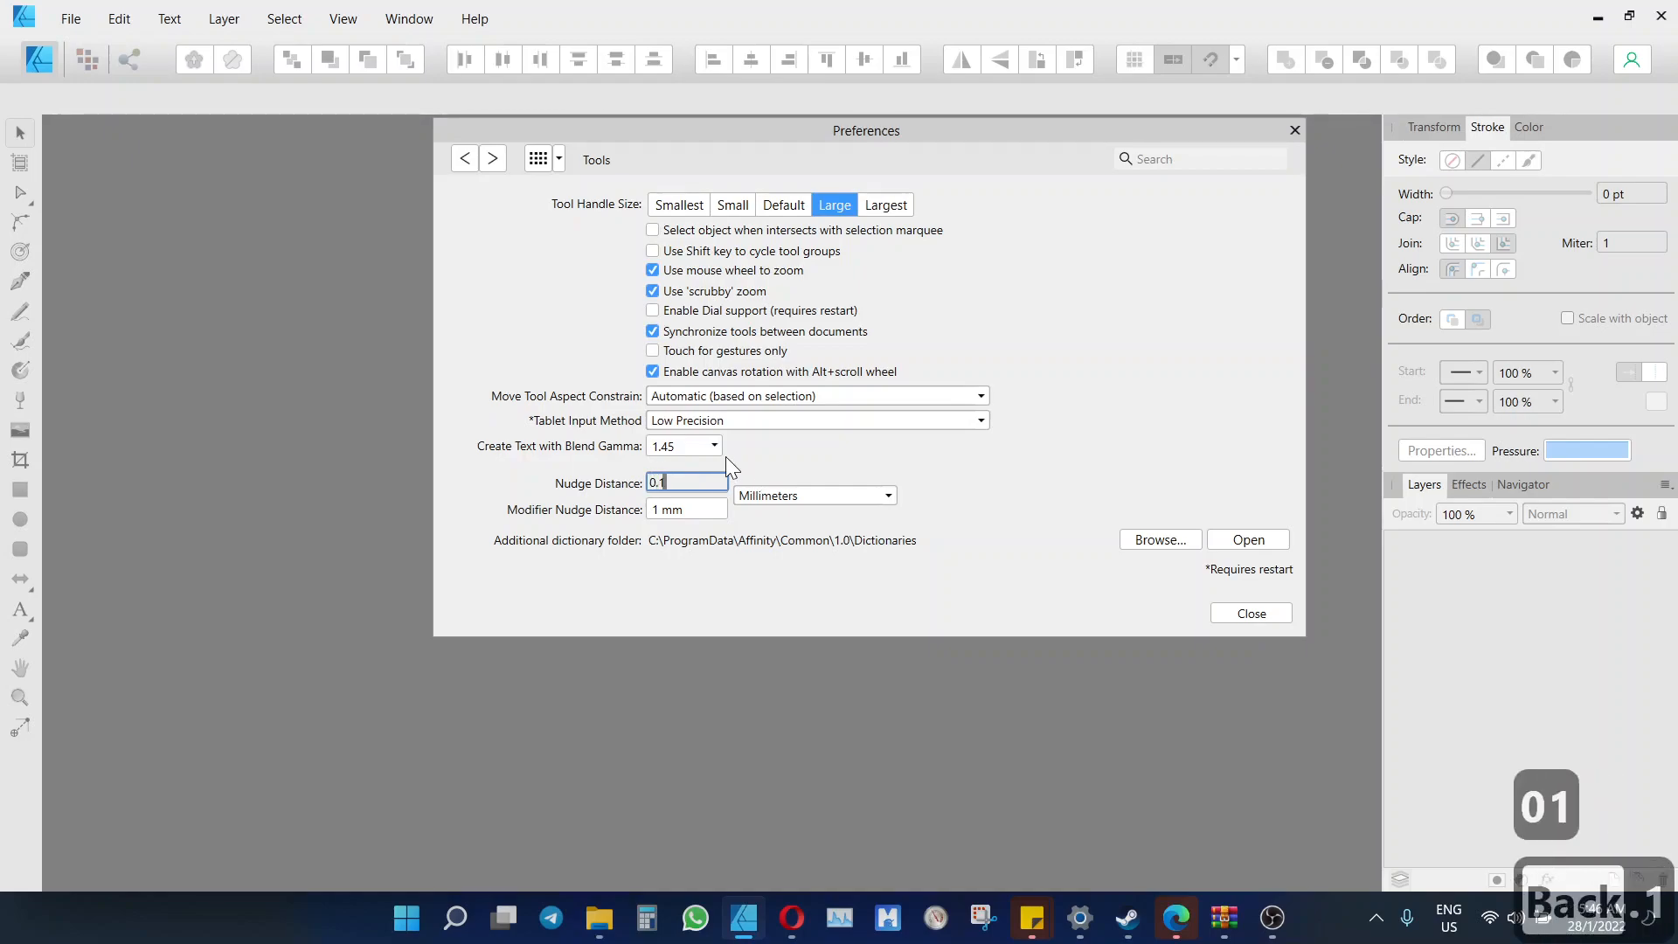
pyautogui.click(825, 464)
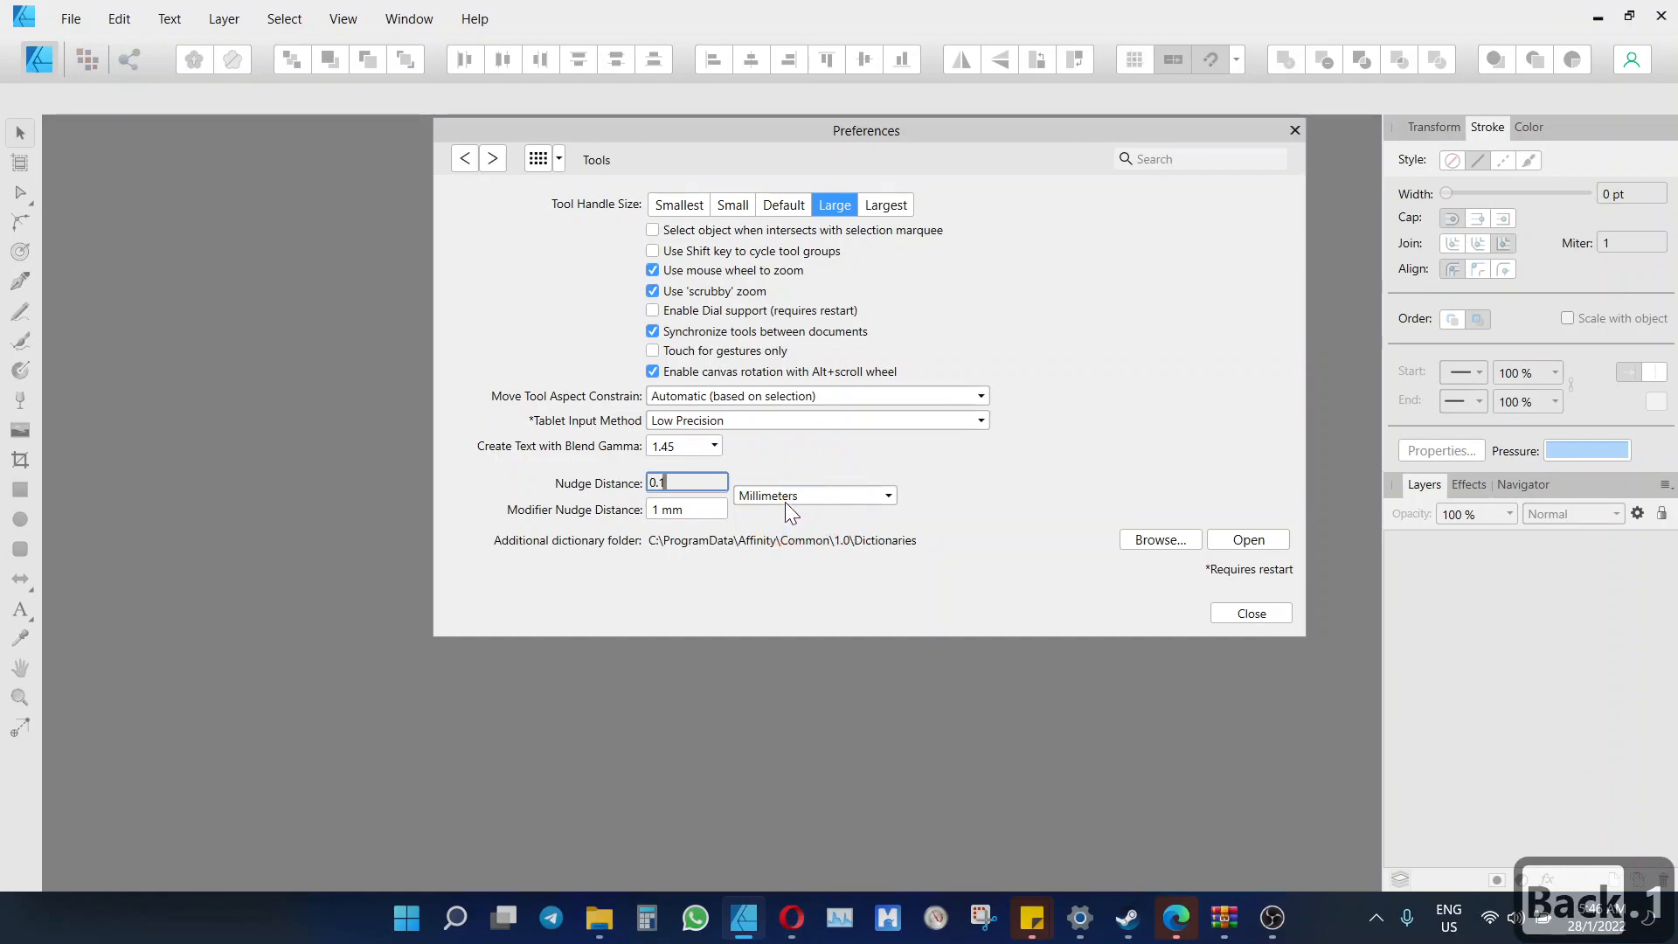
pyautogui.write('mm')
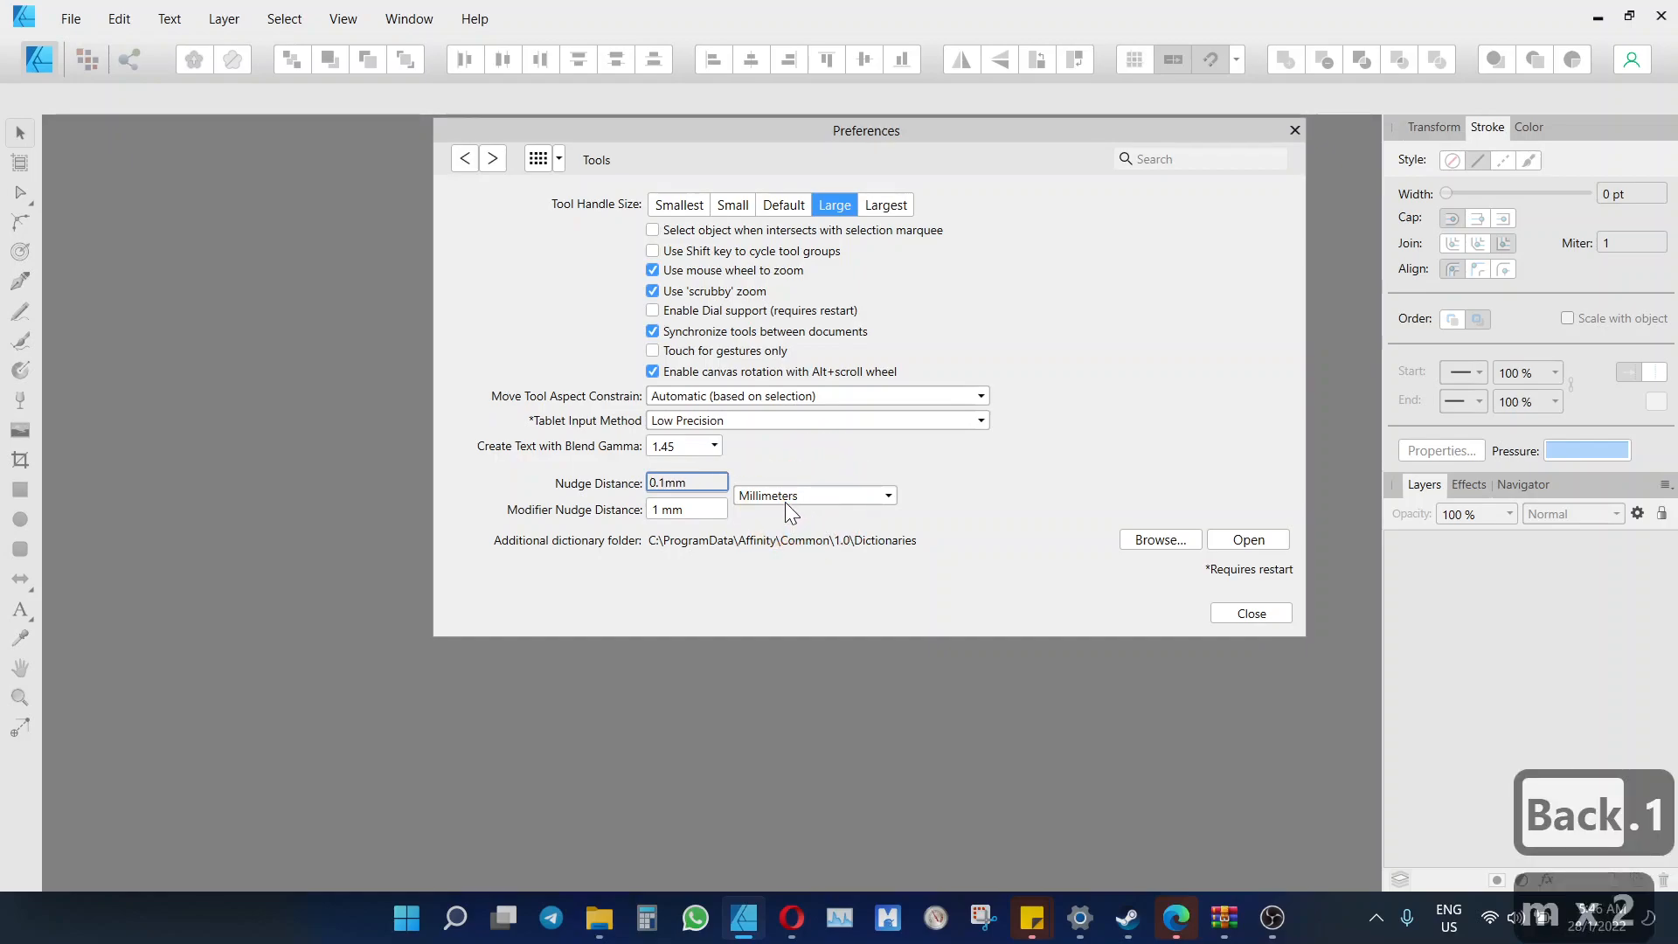
pyautogui.press('Return')
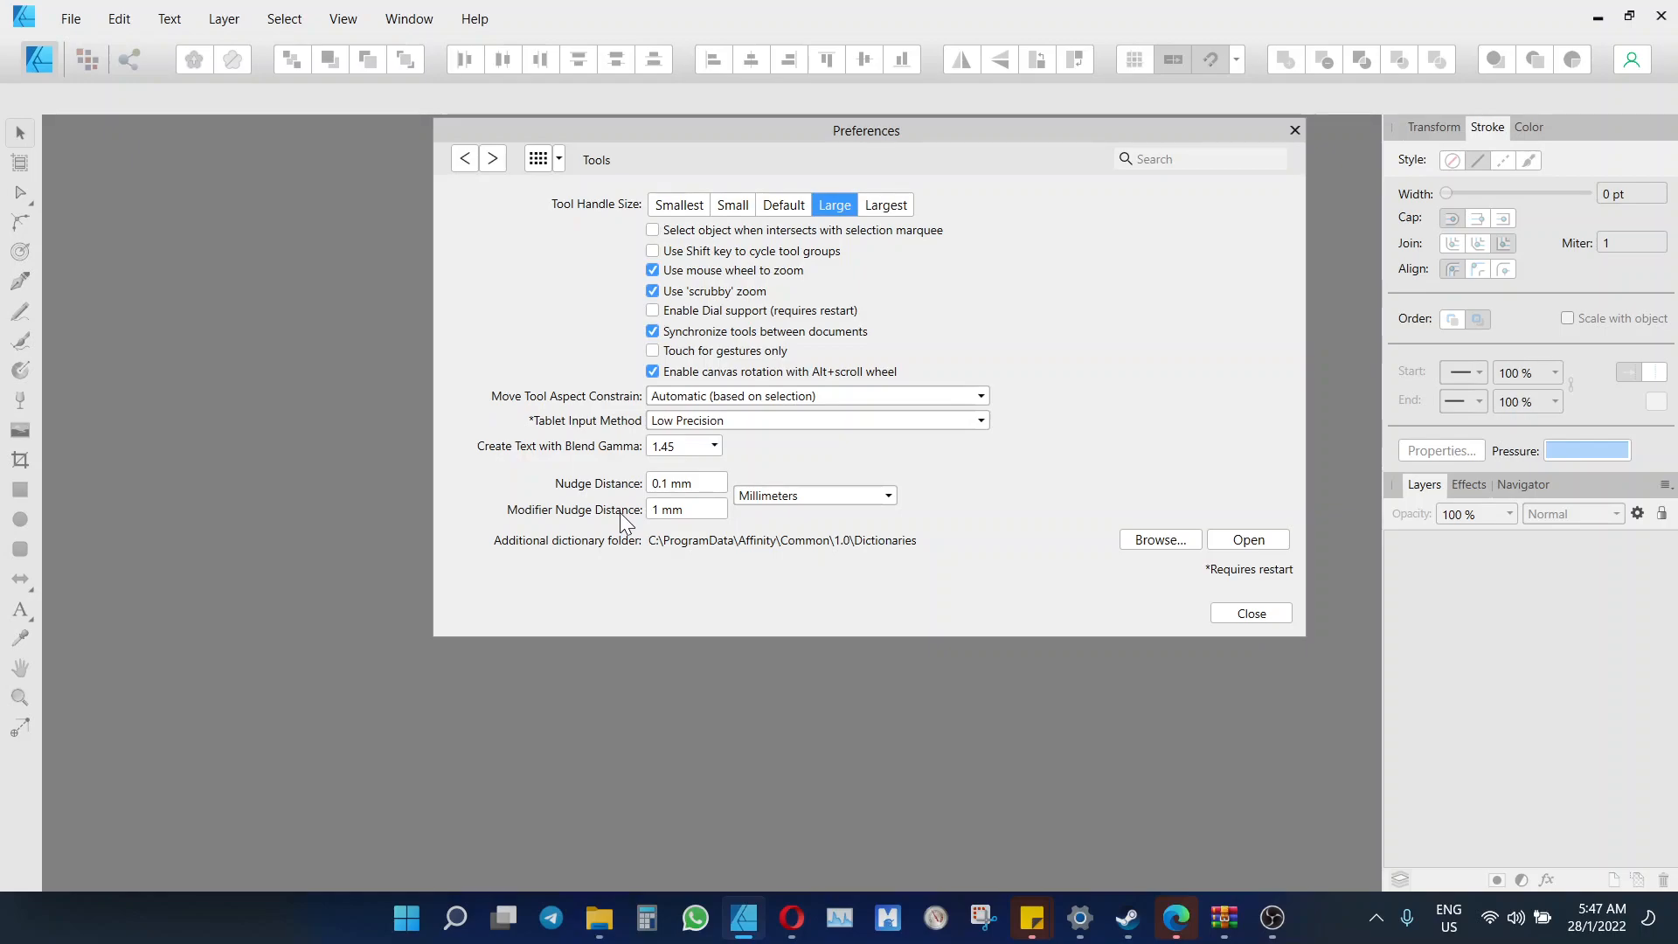
# Set the nudge distance to 1 mm
pyautogui.click(664, 485)
pyautogui.write('1')
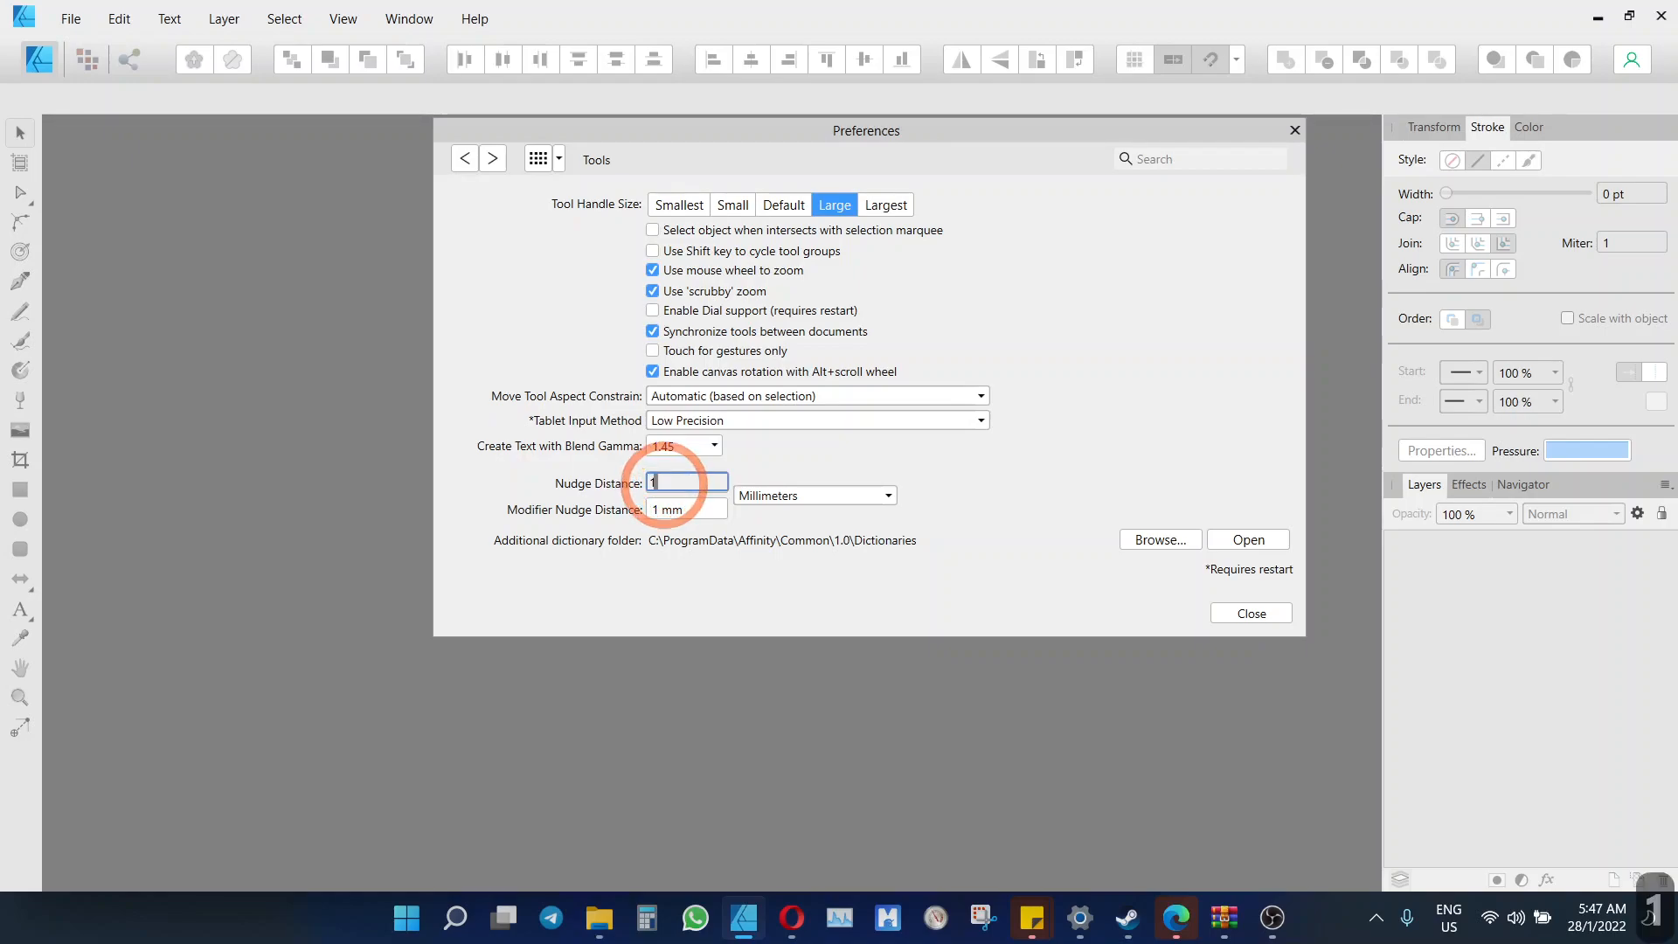
pyautogui.press('Return')
# Set the modifier nudge distance to 0.1 mm and close the preferences
pyautogui.click(685, 508)
pyautogui.write('0.0')
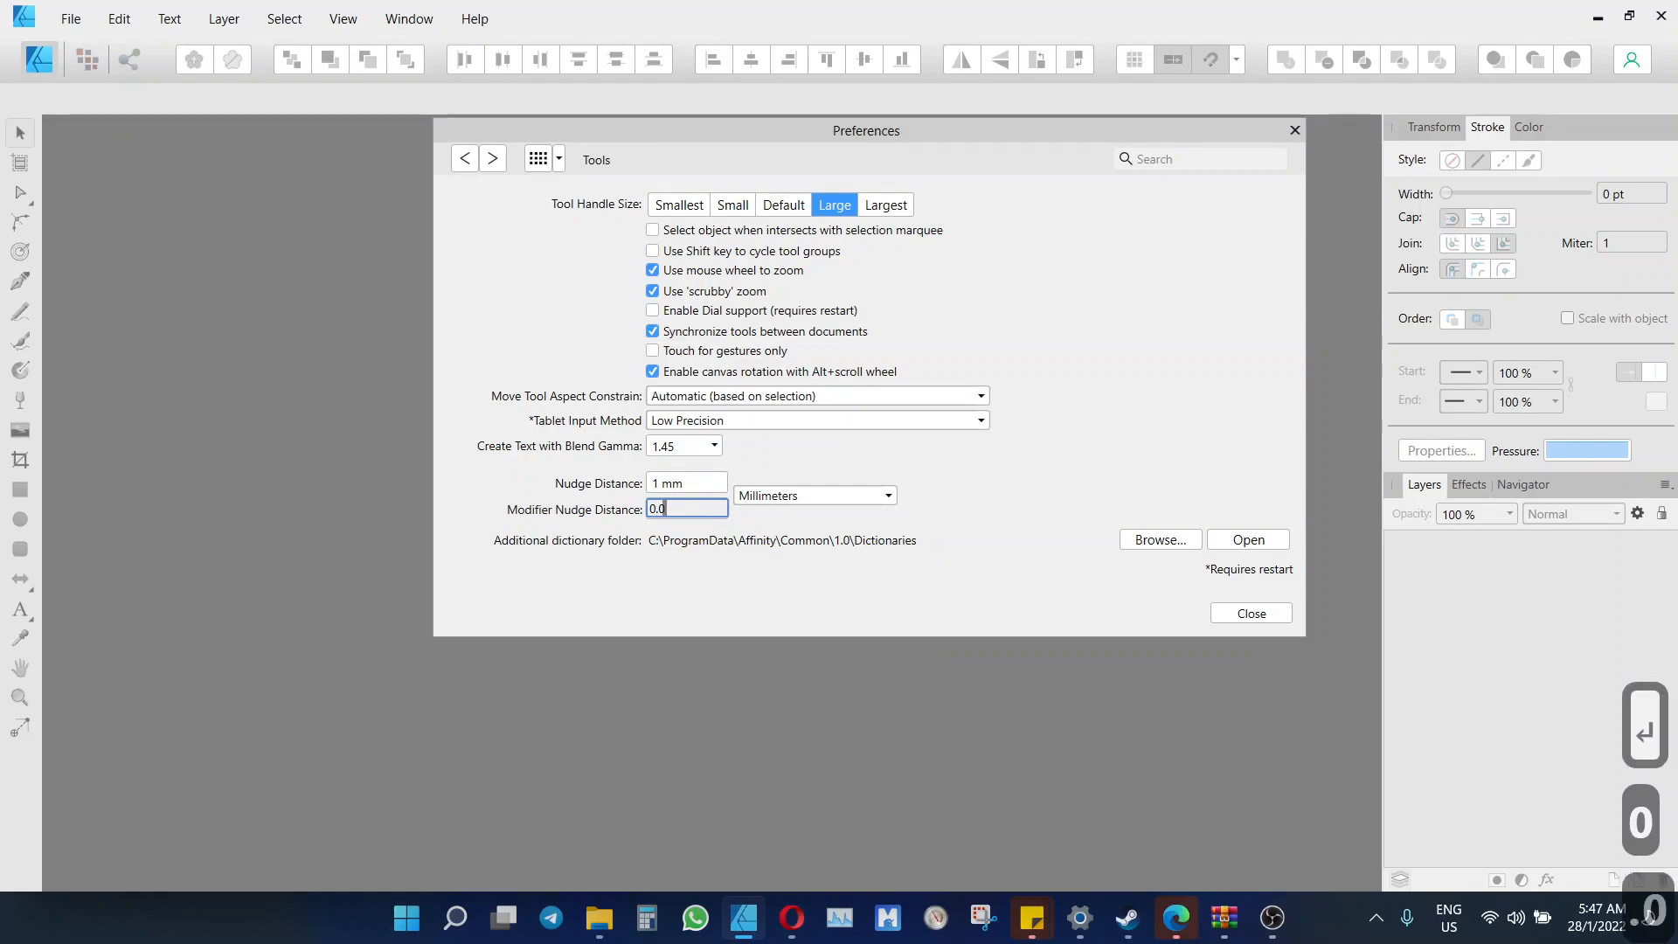
pyautogui.press('BackSpace')
pyautogui.write('1')
pyautogui.press('Return')
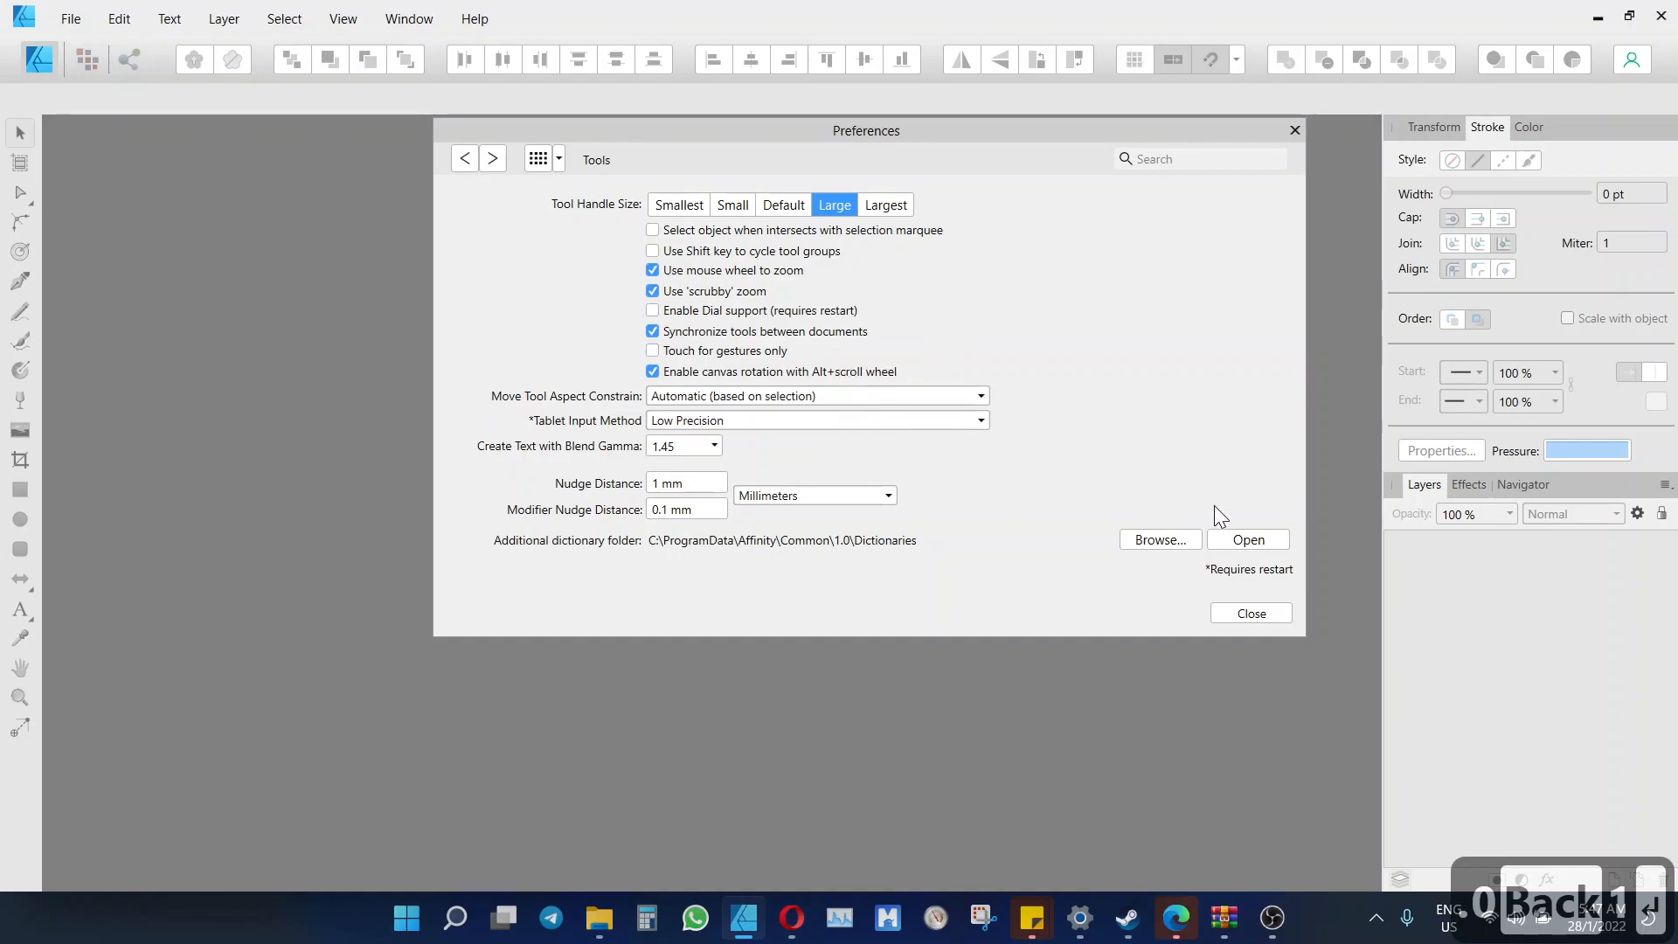
pyautogui.click(1269, 617)
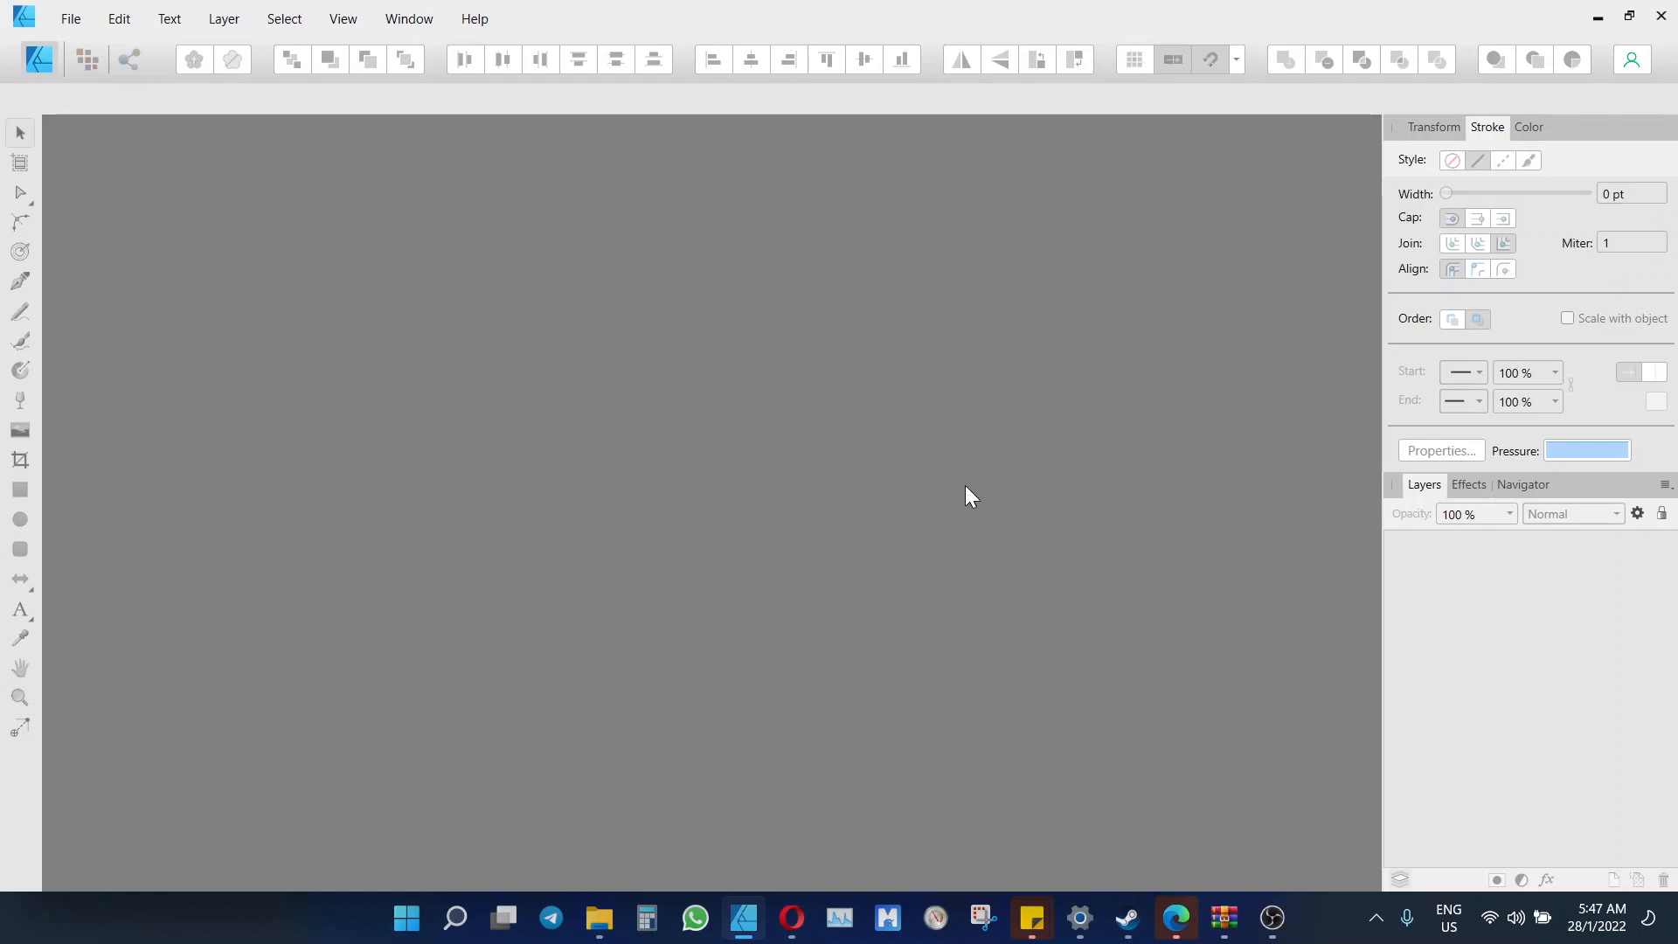
# Switch to File Explorer to look up the next topic among the lesson folders
pyautogui.click(599, 918)
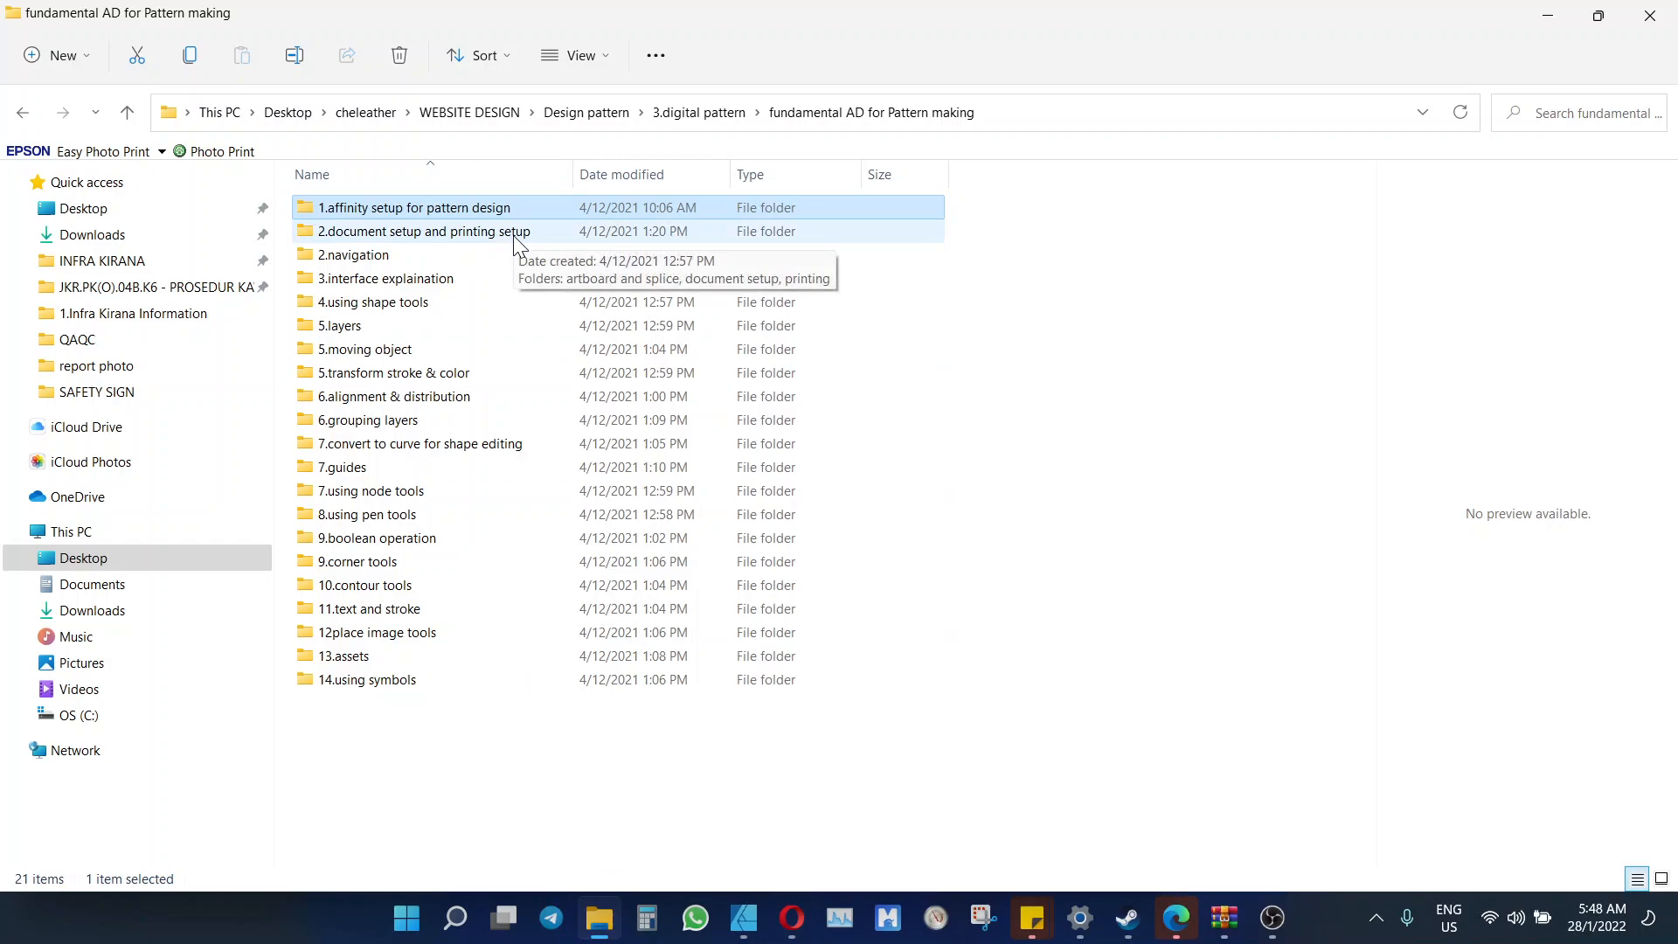
# Switch to Affinity Designer and create a new document from the A4 print preset with millimetre units
pyautogui.click(743, 918)
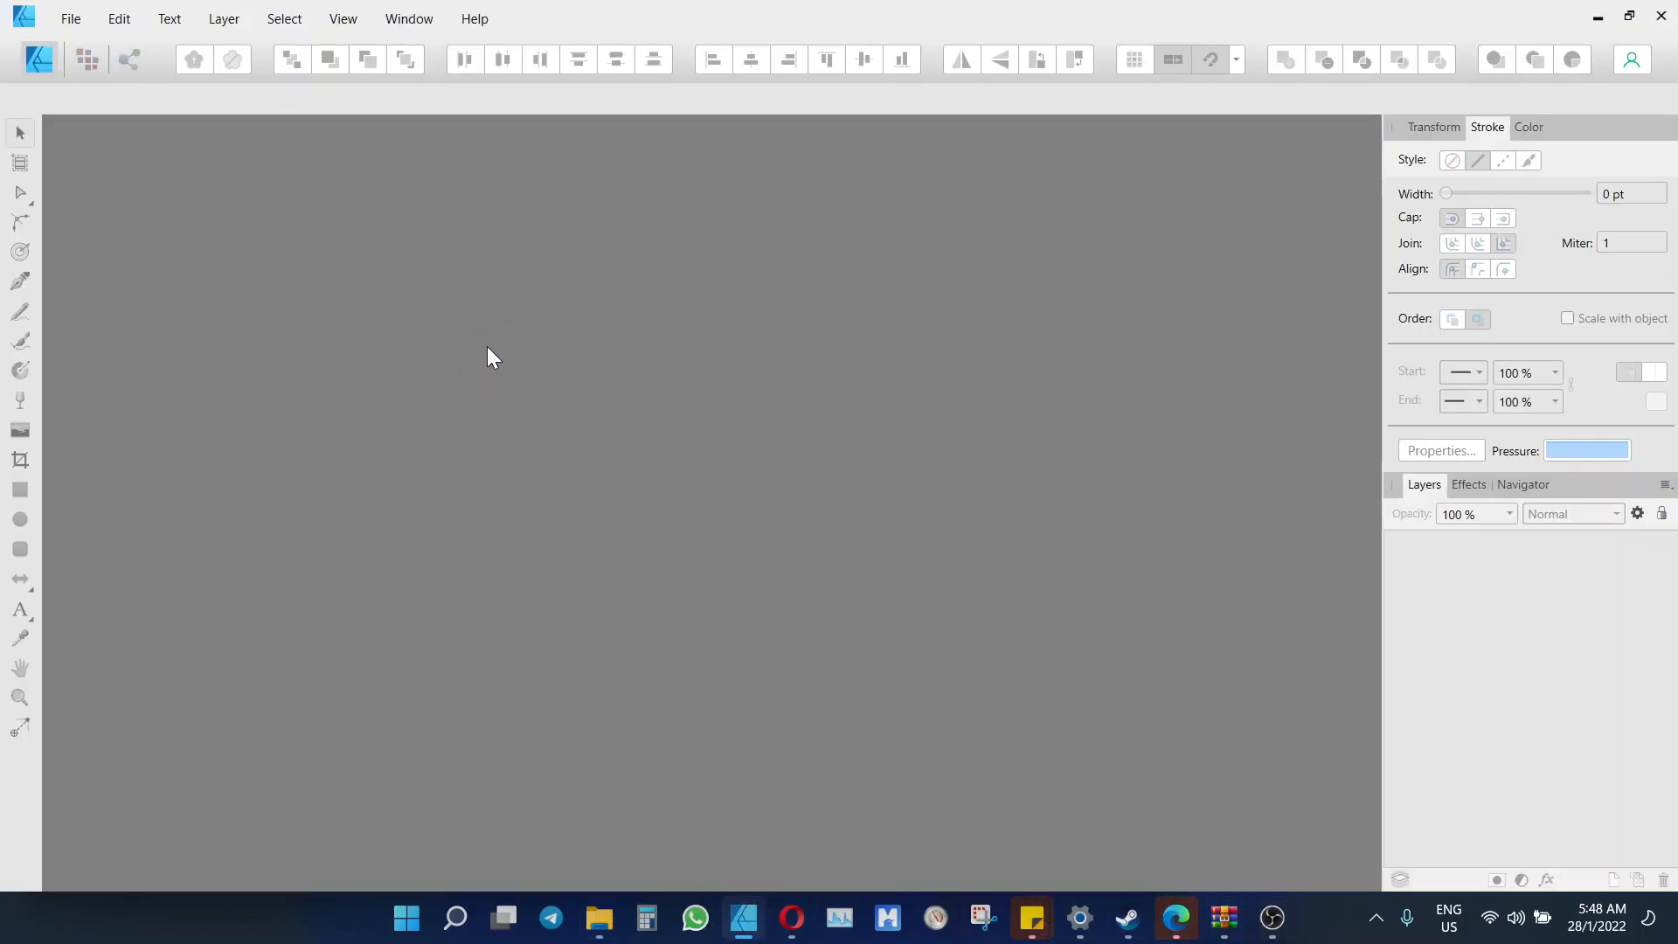
pyautogui.click(70, 19)
pyautogui.click(91, 63)
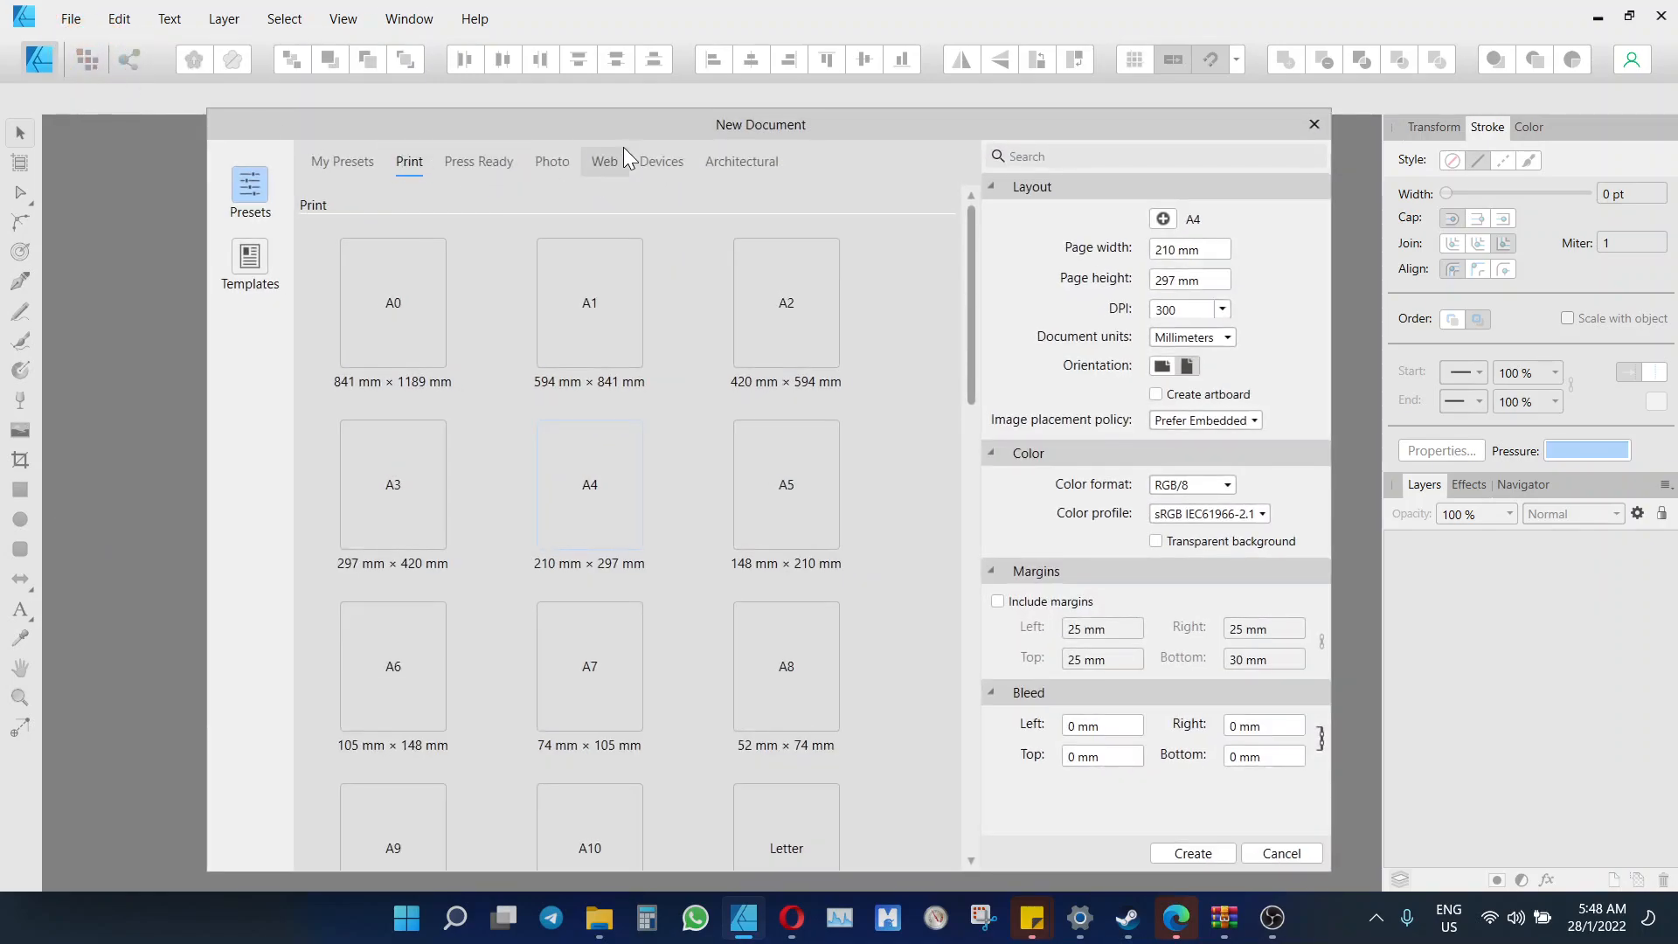
pyautogui.moveTo(728, 122); pyautogui.dragTo(719, 51)
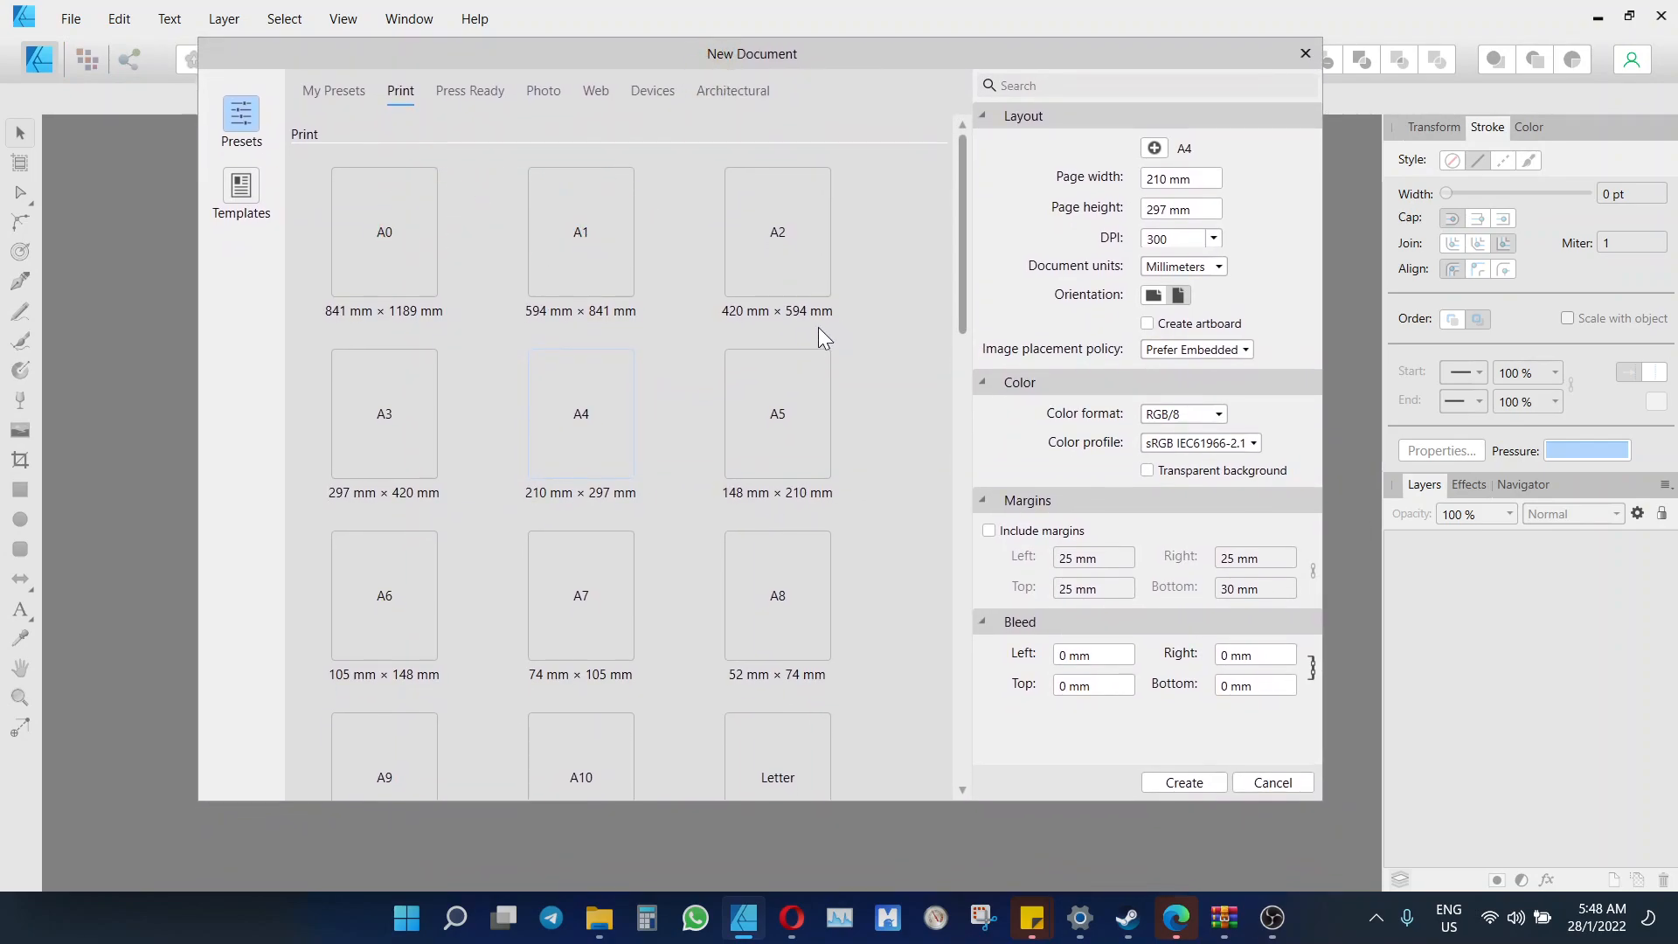
pyautogui.click(1221, 268)
pyautogui.click(1224, 271)
pyautogui.doubleClick(574, 392)
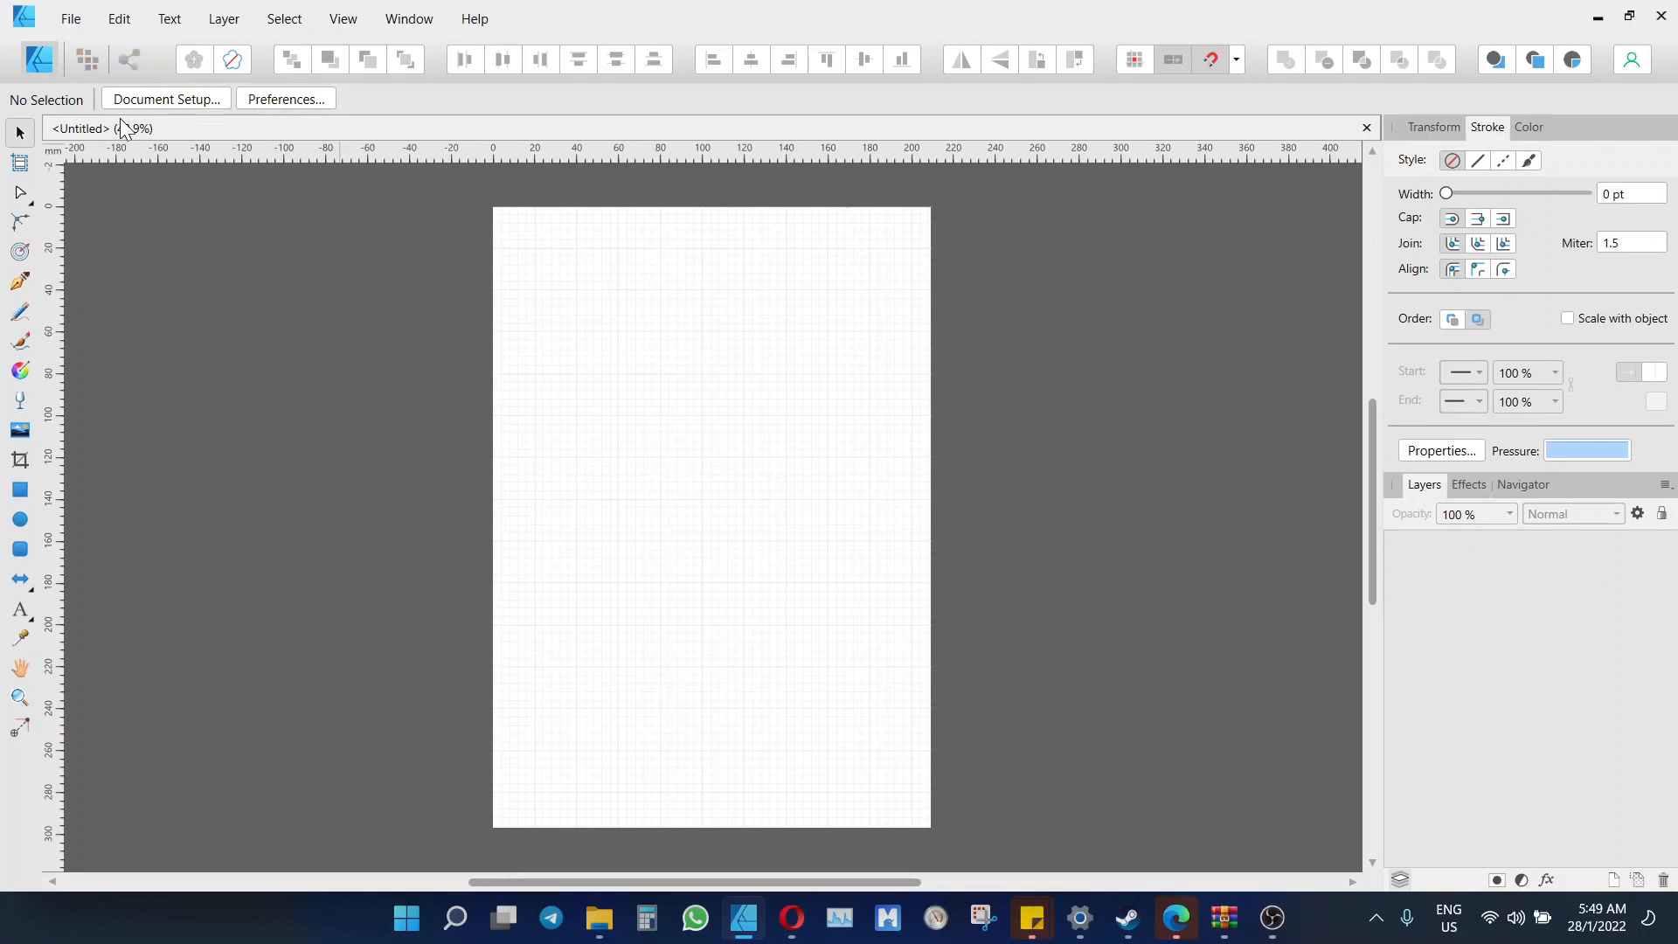
# Create another new A4 document, 210 × 297 mm, with the option to create an artboard enabled
pyautogui.click(70, 18)
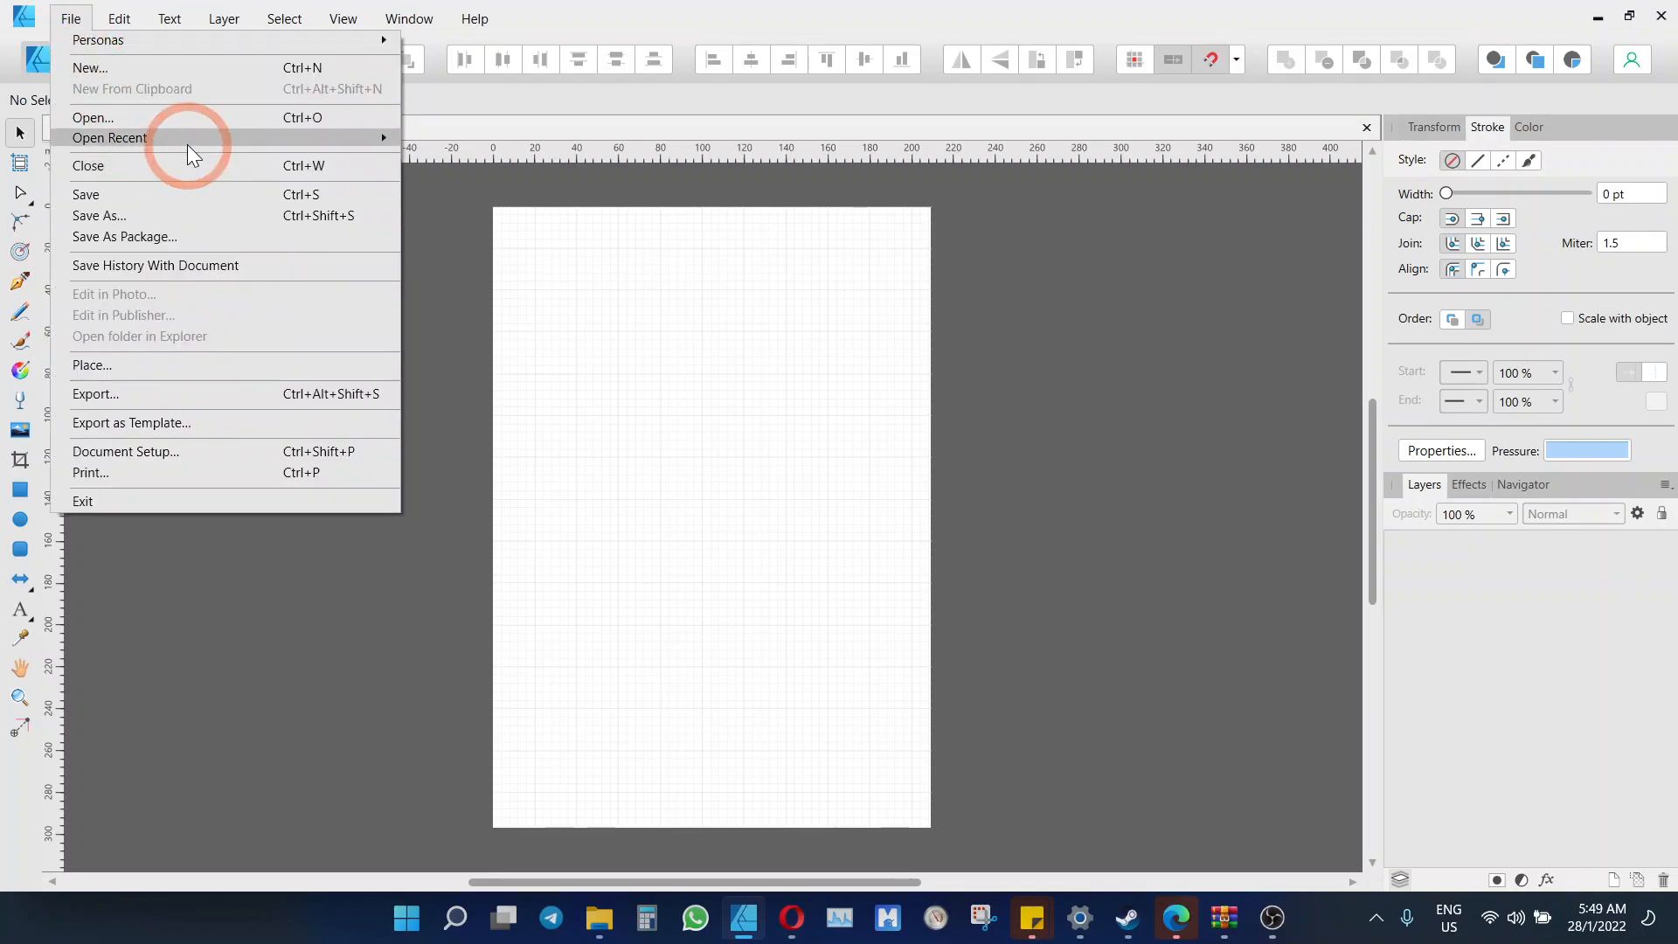
pyautogui.click(205, 67)
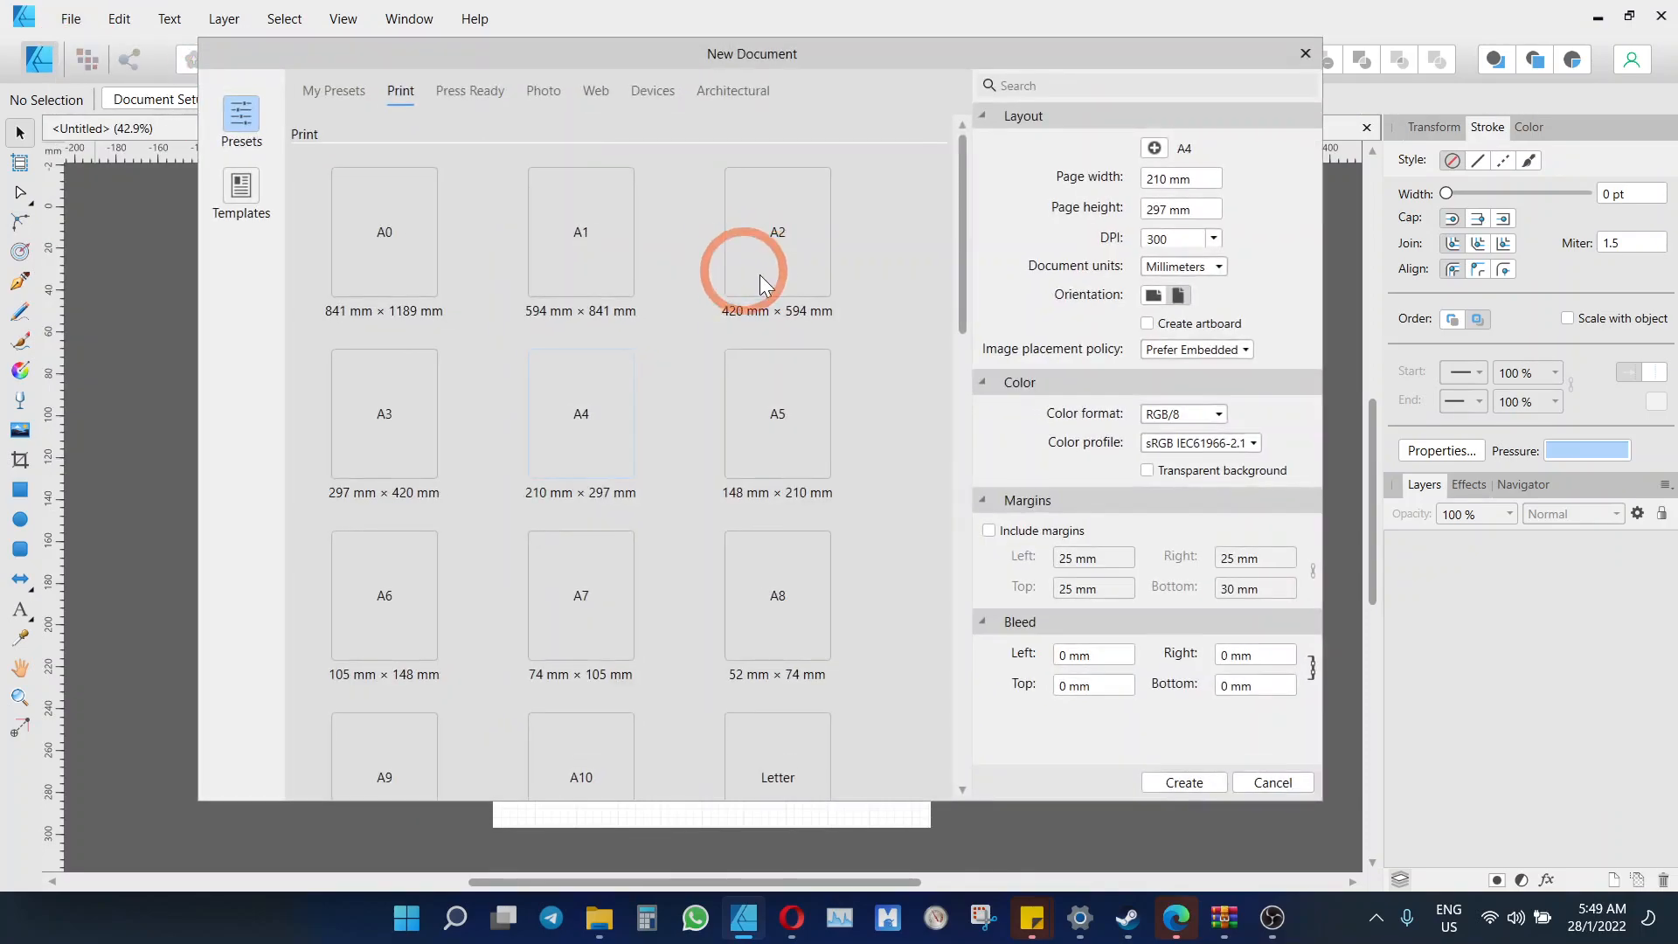
pyautogui.click(1147, 323)
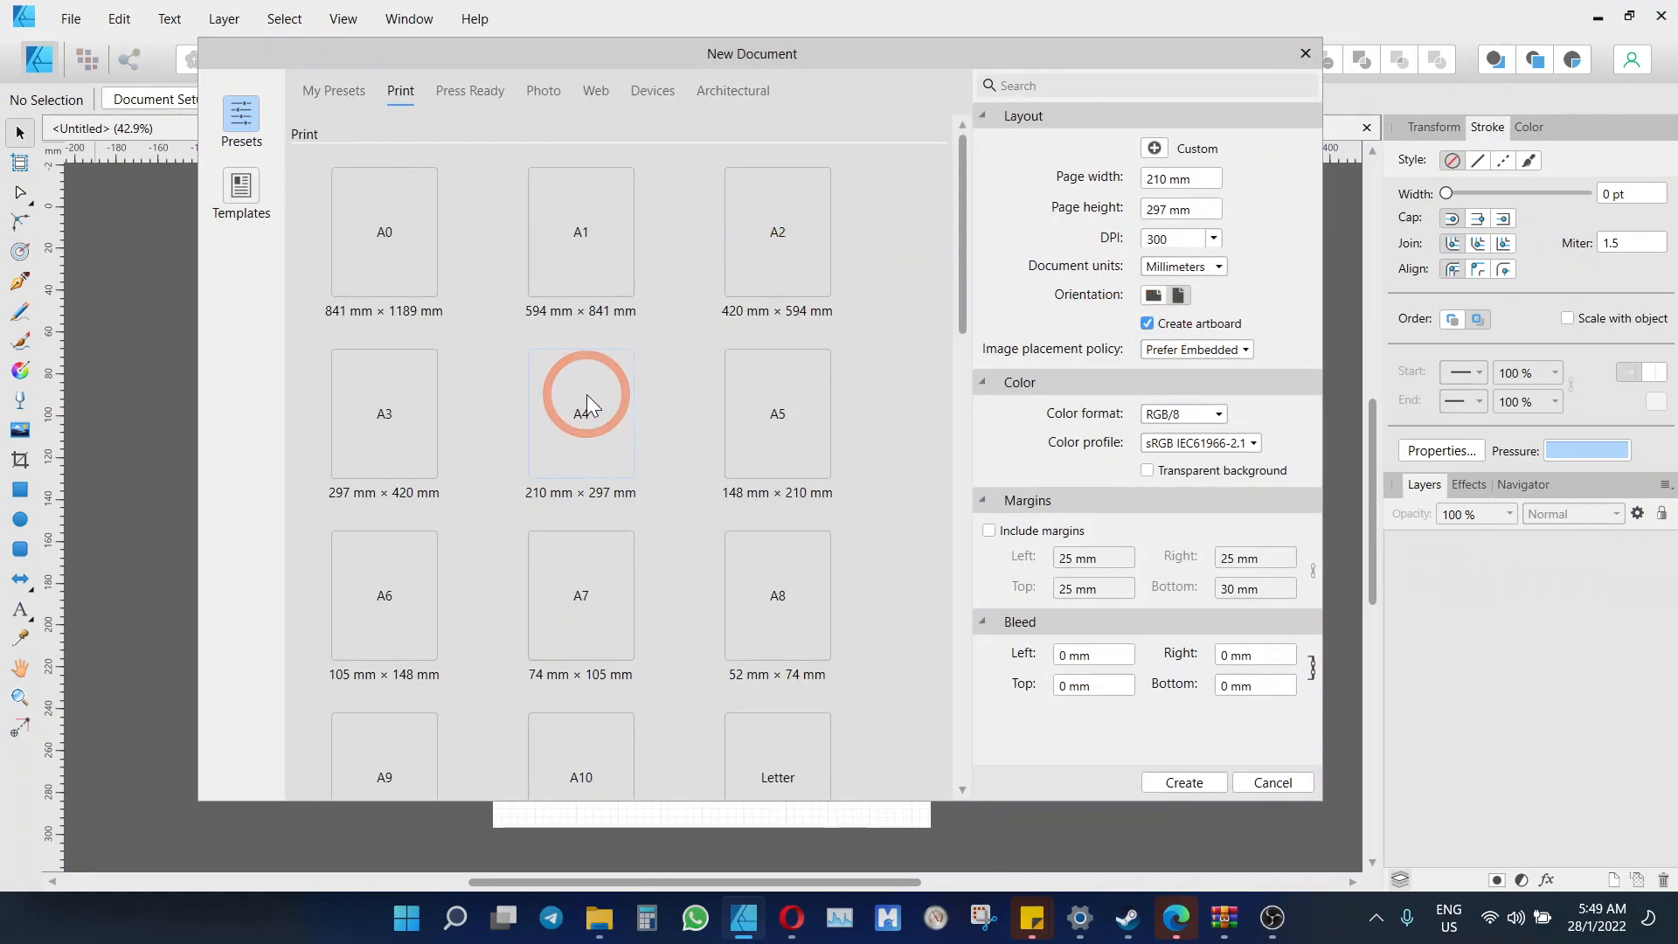
pyautogui.click(1185, 783)
pyautogui.click(932, 516)
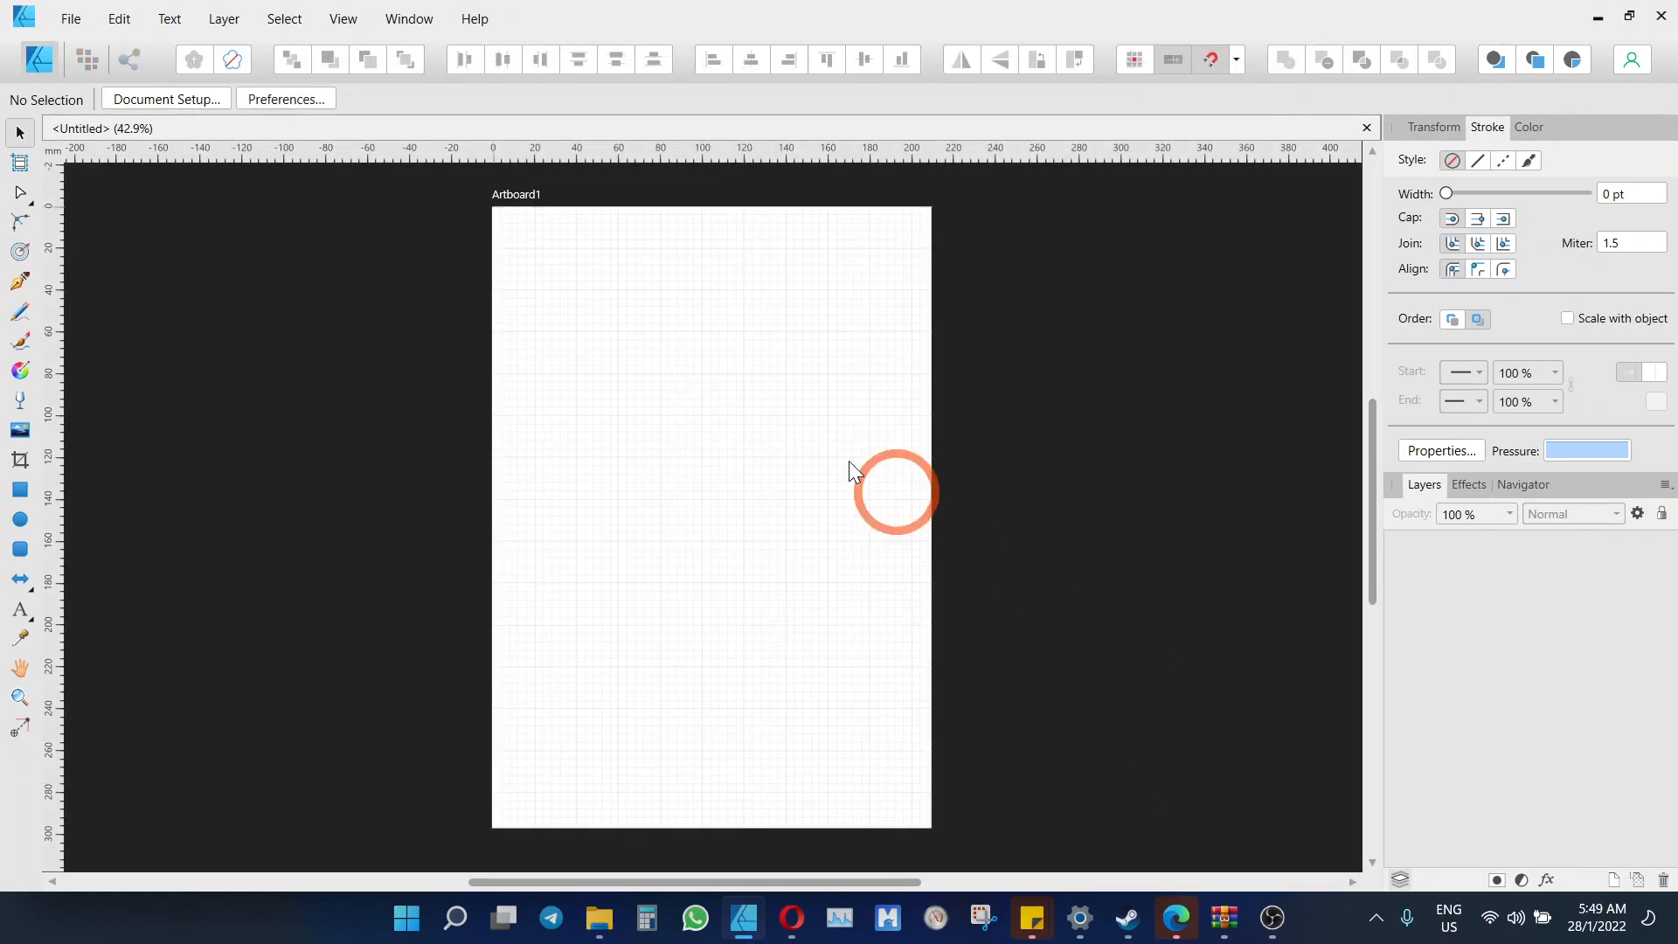
# Draw a second artboard about 220 × 297 mm beside the first, and insert a third artboard using the Document size
pyautogui.scroll(-2, 567, 410)
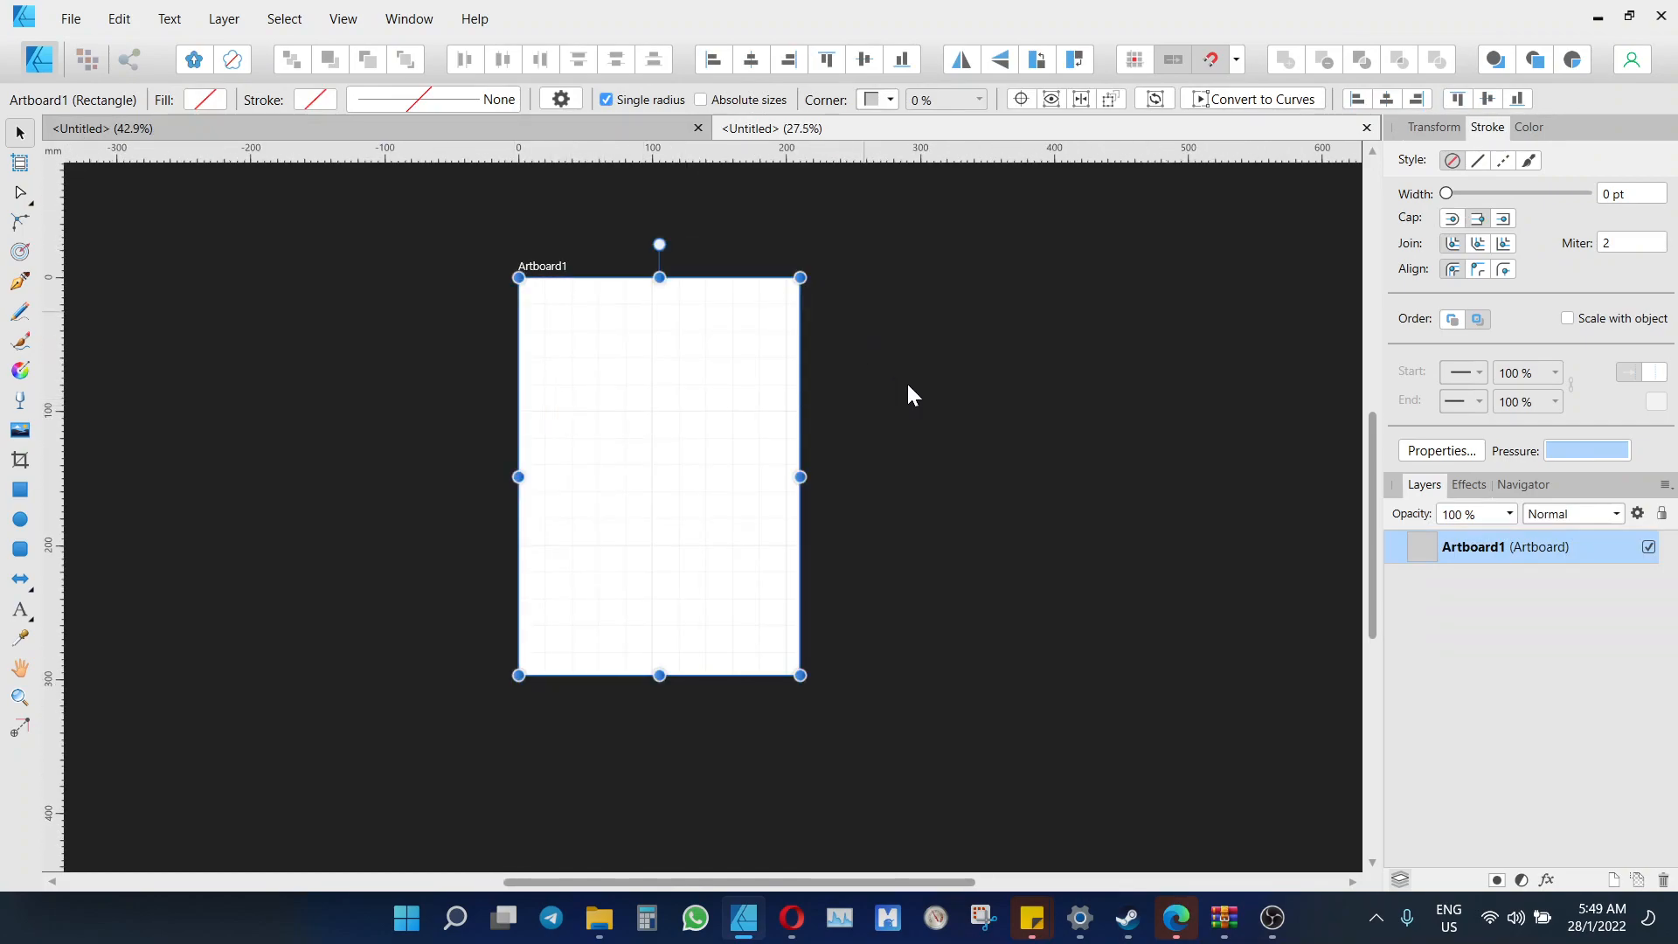
pyautogui.click(777, 354)
pyautogui.click(20, 163)
pyautogui.moveTo(840, 278); pyautogui.dragTo(1134, 675)
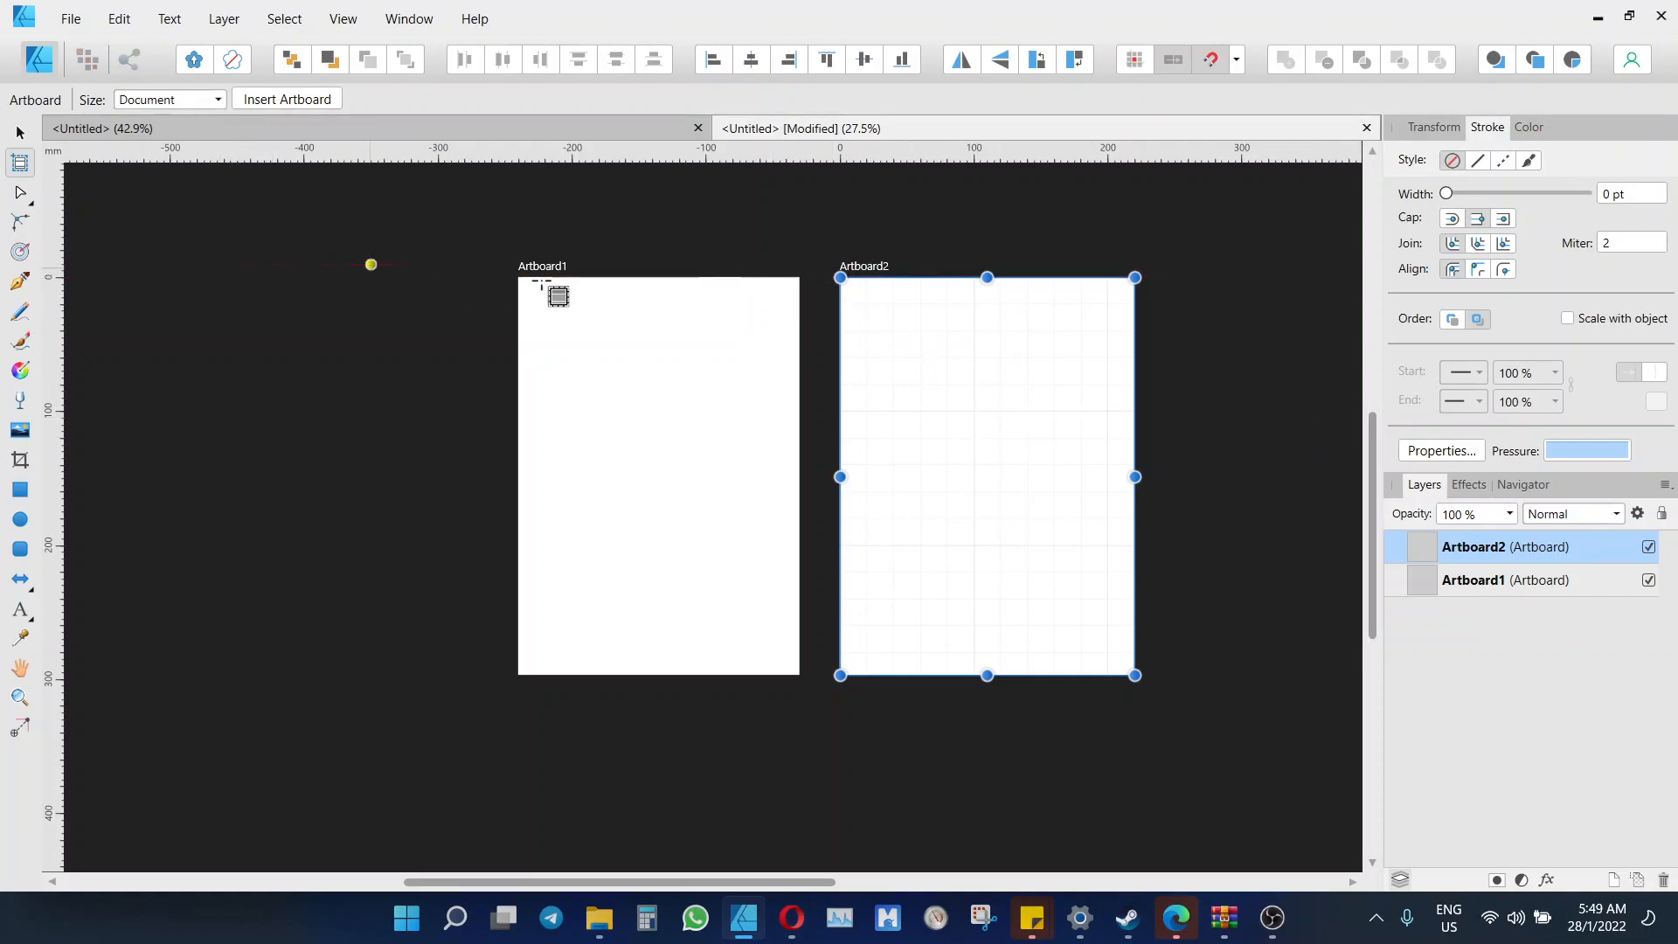
pyautogui.click(274, 102)
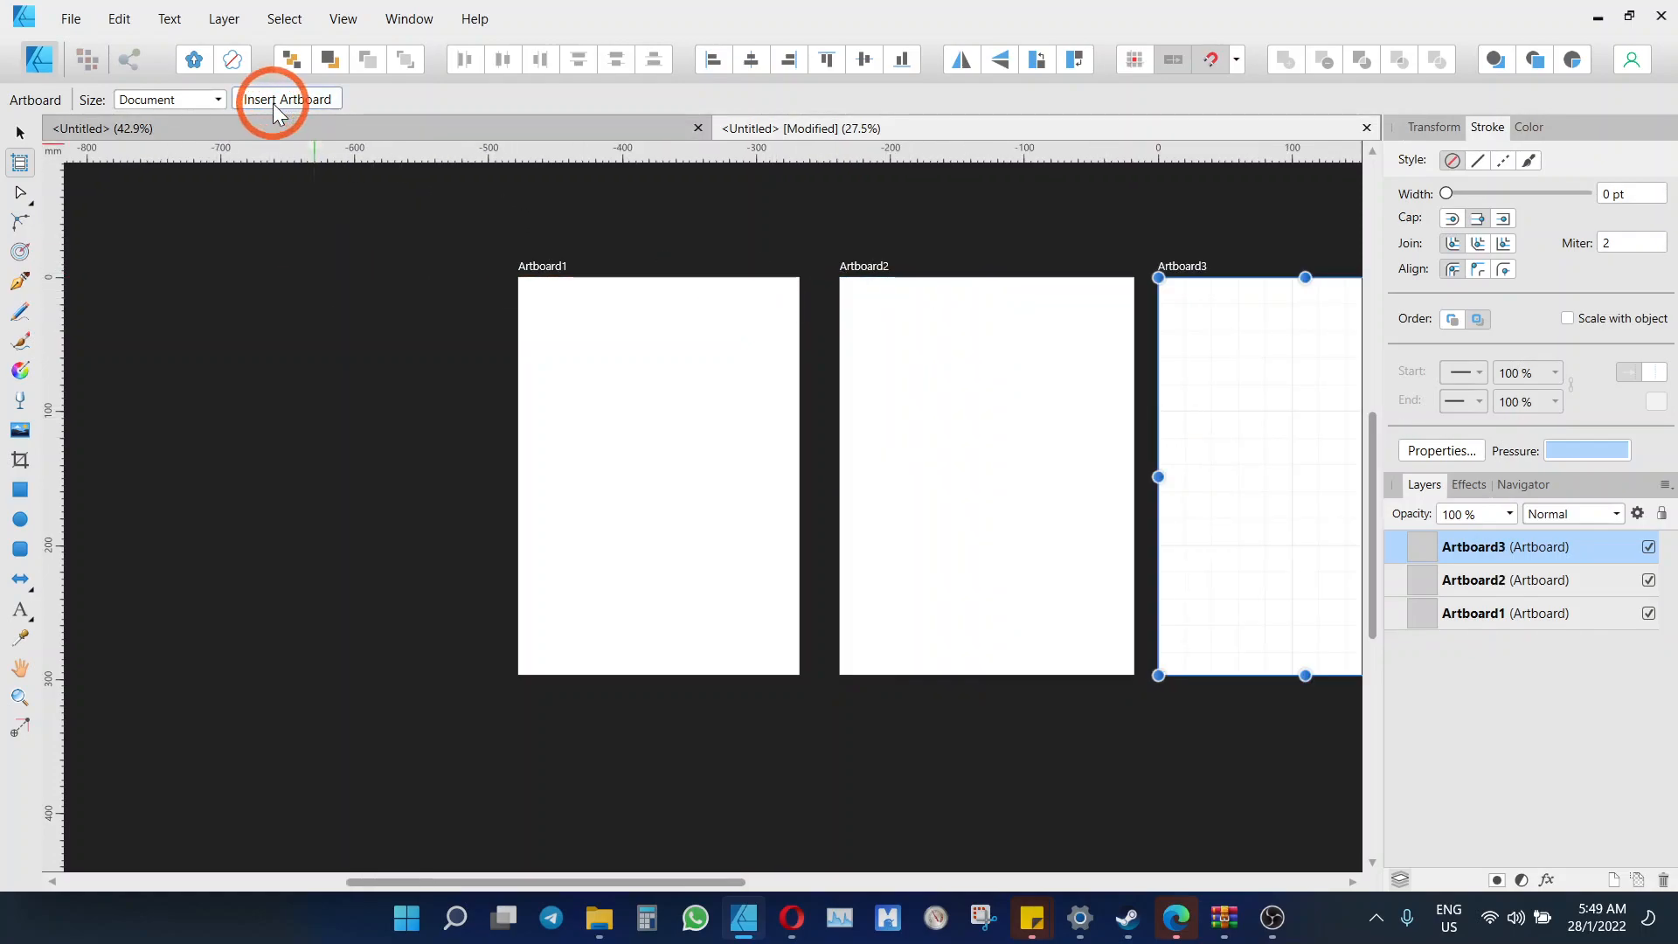
pyautogui.scroll(-3, 983, 411)
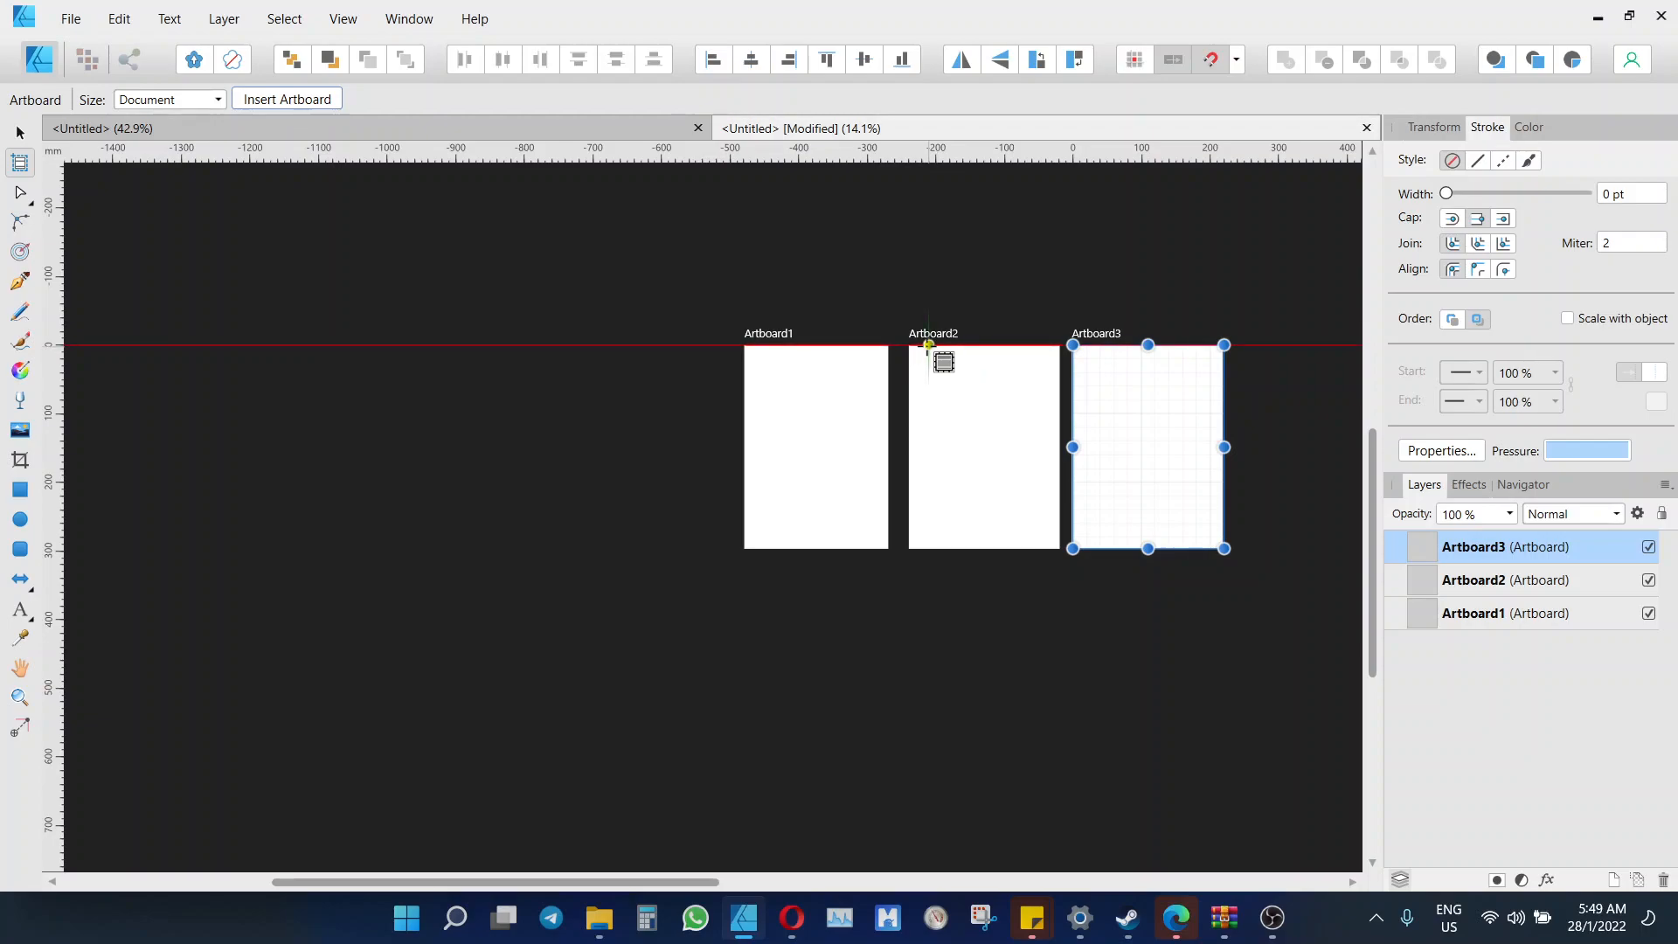
pyautogui.scroll(2, 962, 387)
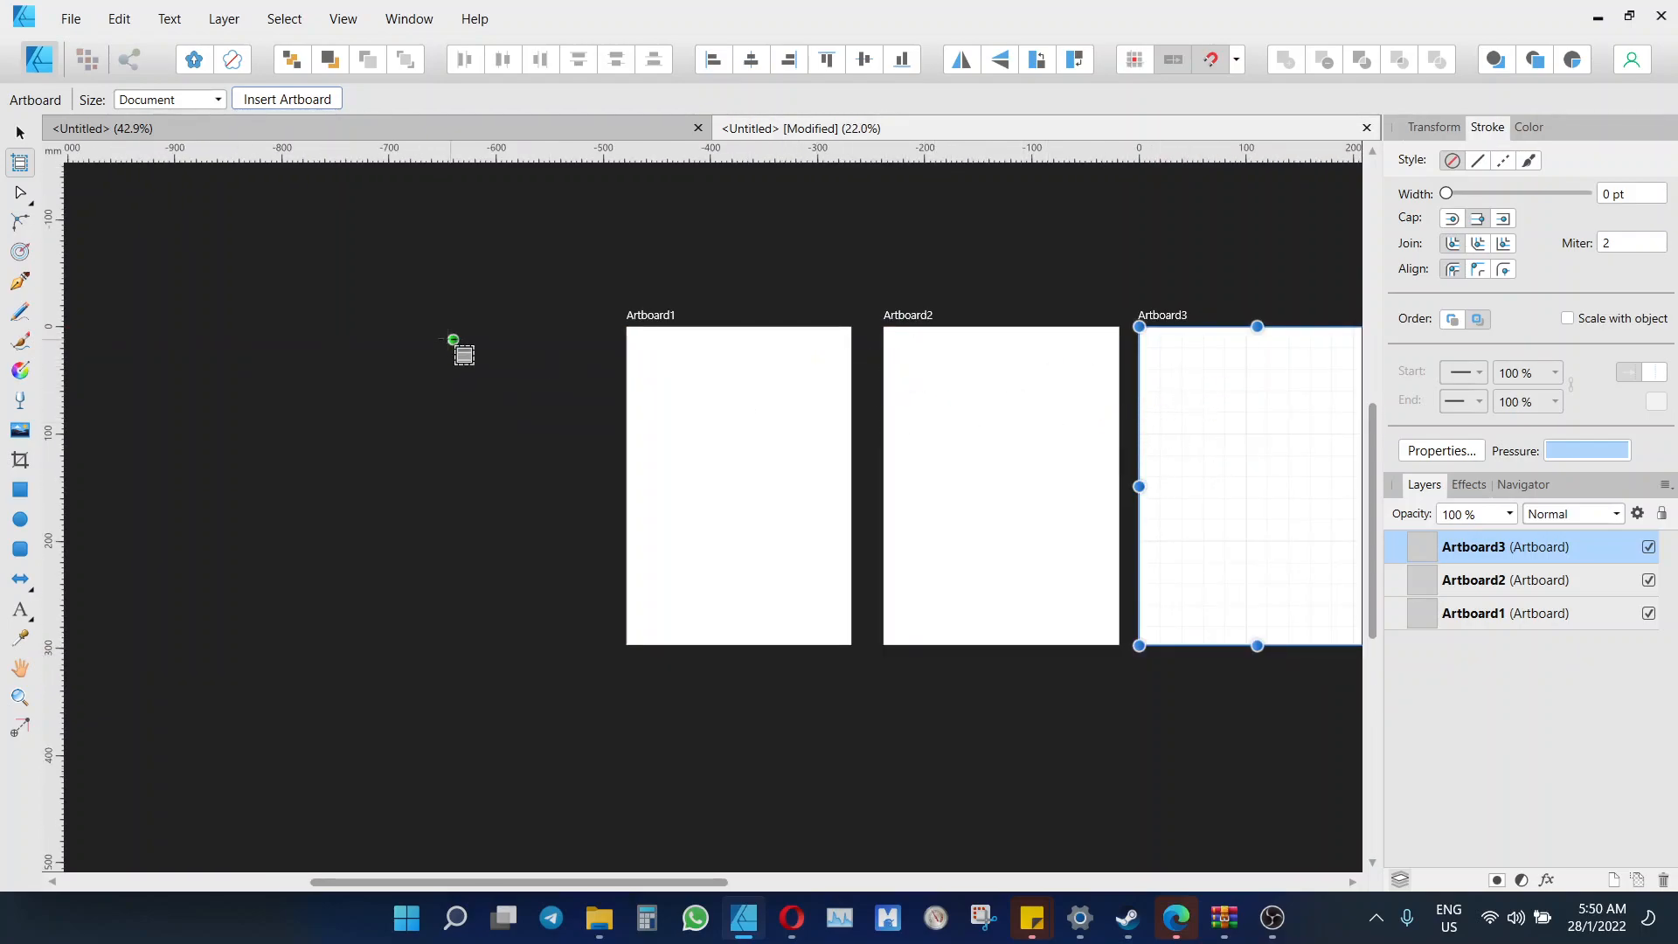
# Resize the first artboard on all four sides to about 597 × 417 mm, and select the second artboard
pyautogui.click(739, 329)
pyautogui.moveTo(739, 330); pyautogui.dragTo(739, 246)
pyautogui.moveTo(620, 446); pyautogui.dragTo(310, 442)
pyautogui.moveTo(228, 437)
pyautogui.mouseDown()
pyautogui.moveTo(639, 437)
pyautogui.moveTo(203, 437)
pyautogui.mouseUp()
pyautogui.click(451, 525)
pyautogui.moveTo(533, 644); pyautogui.dragTo(547, 694)
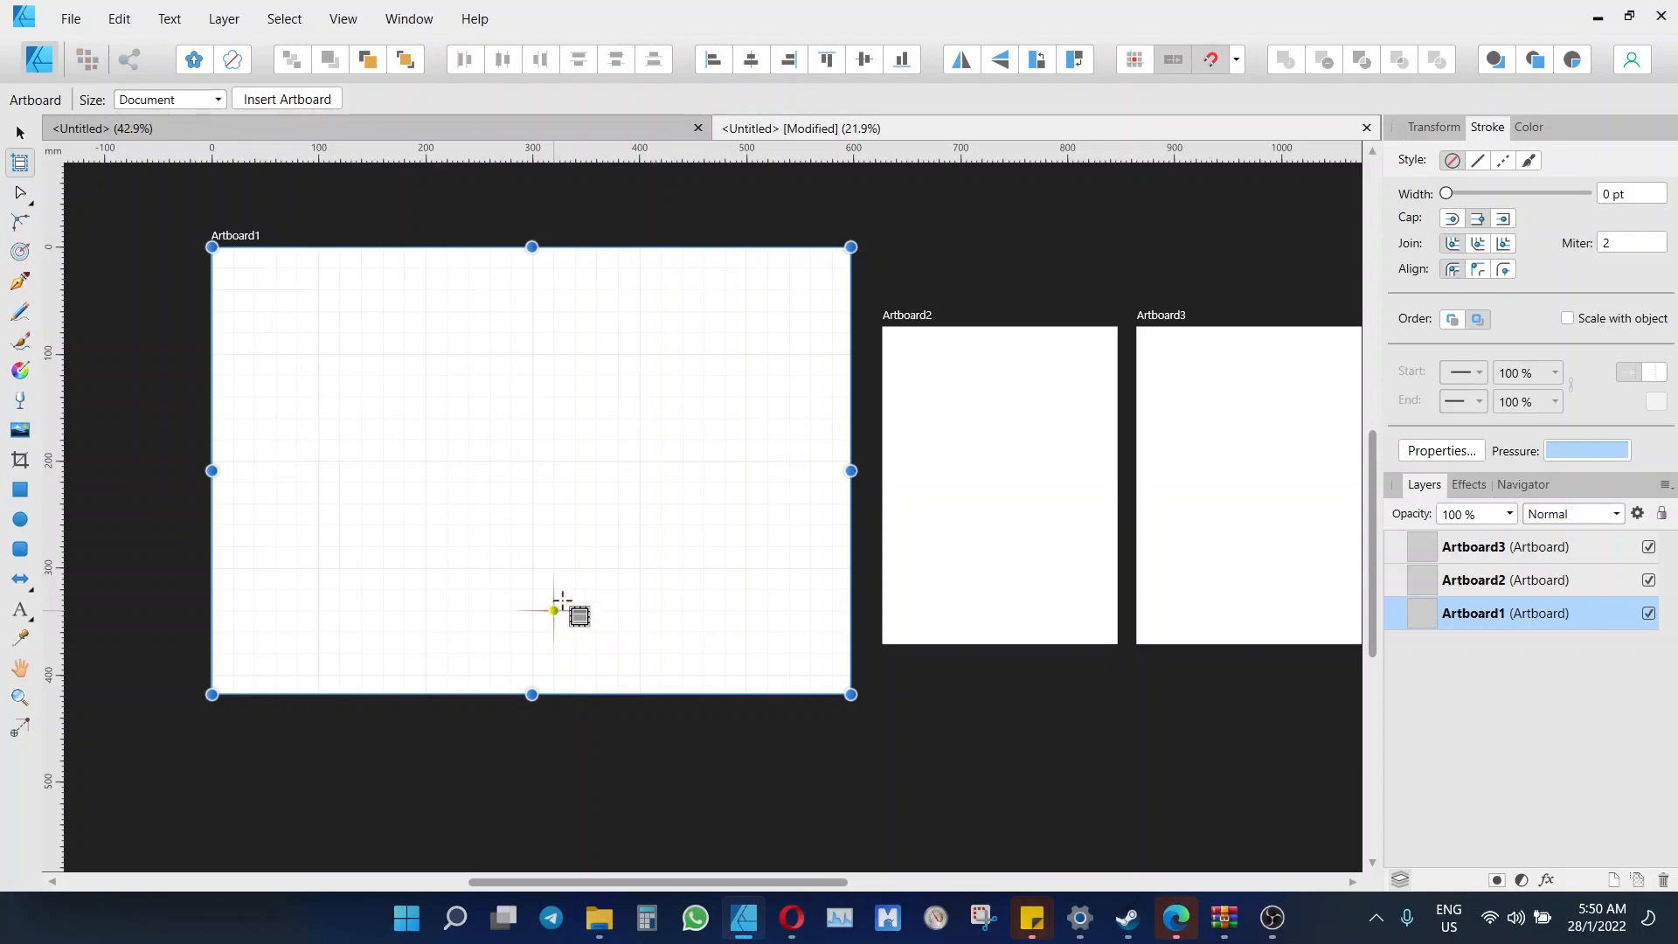
pyautogui.click(910, 452)
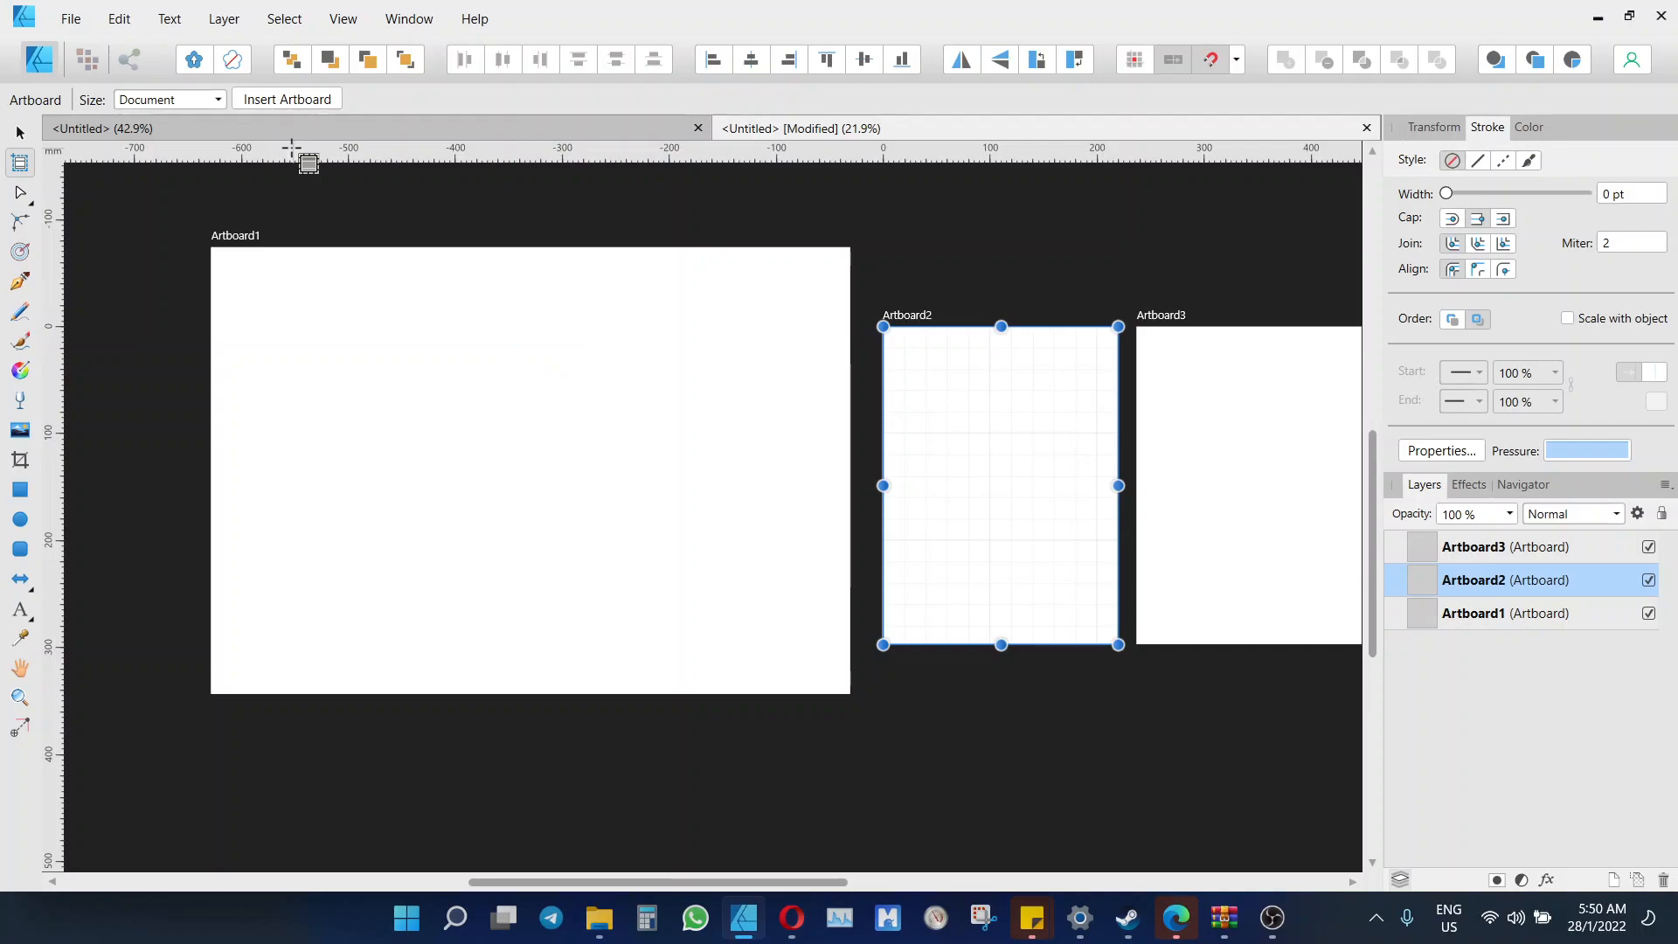
# Create a new document from the A2 print preset, 420 × 594 mm, and check its grid at different zoom levels
pyautogui.click(71, 18)
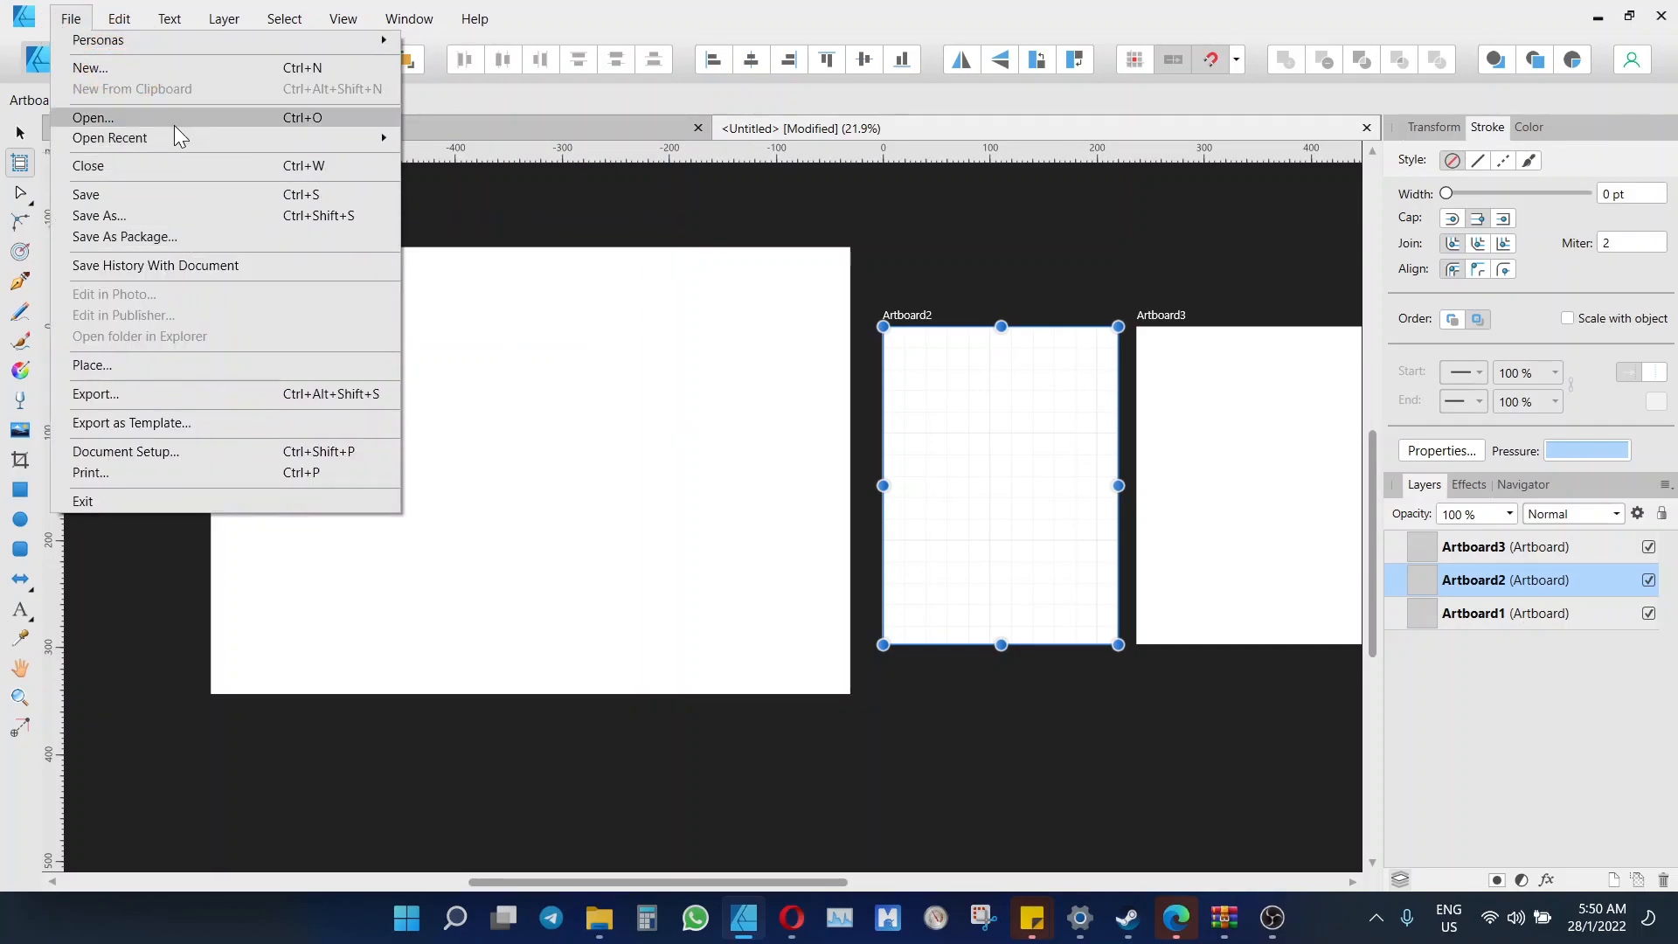
pyautogui.click(192, 71)
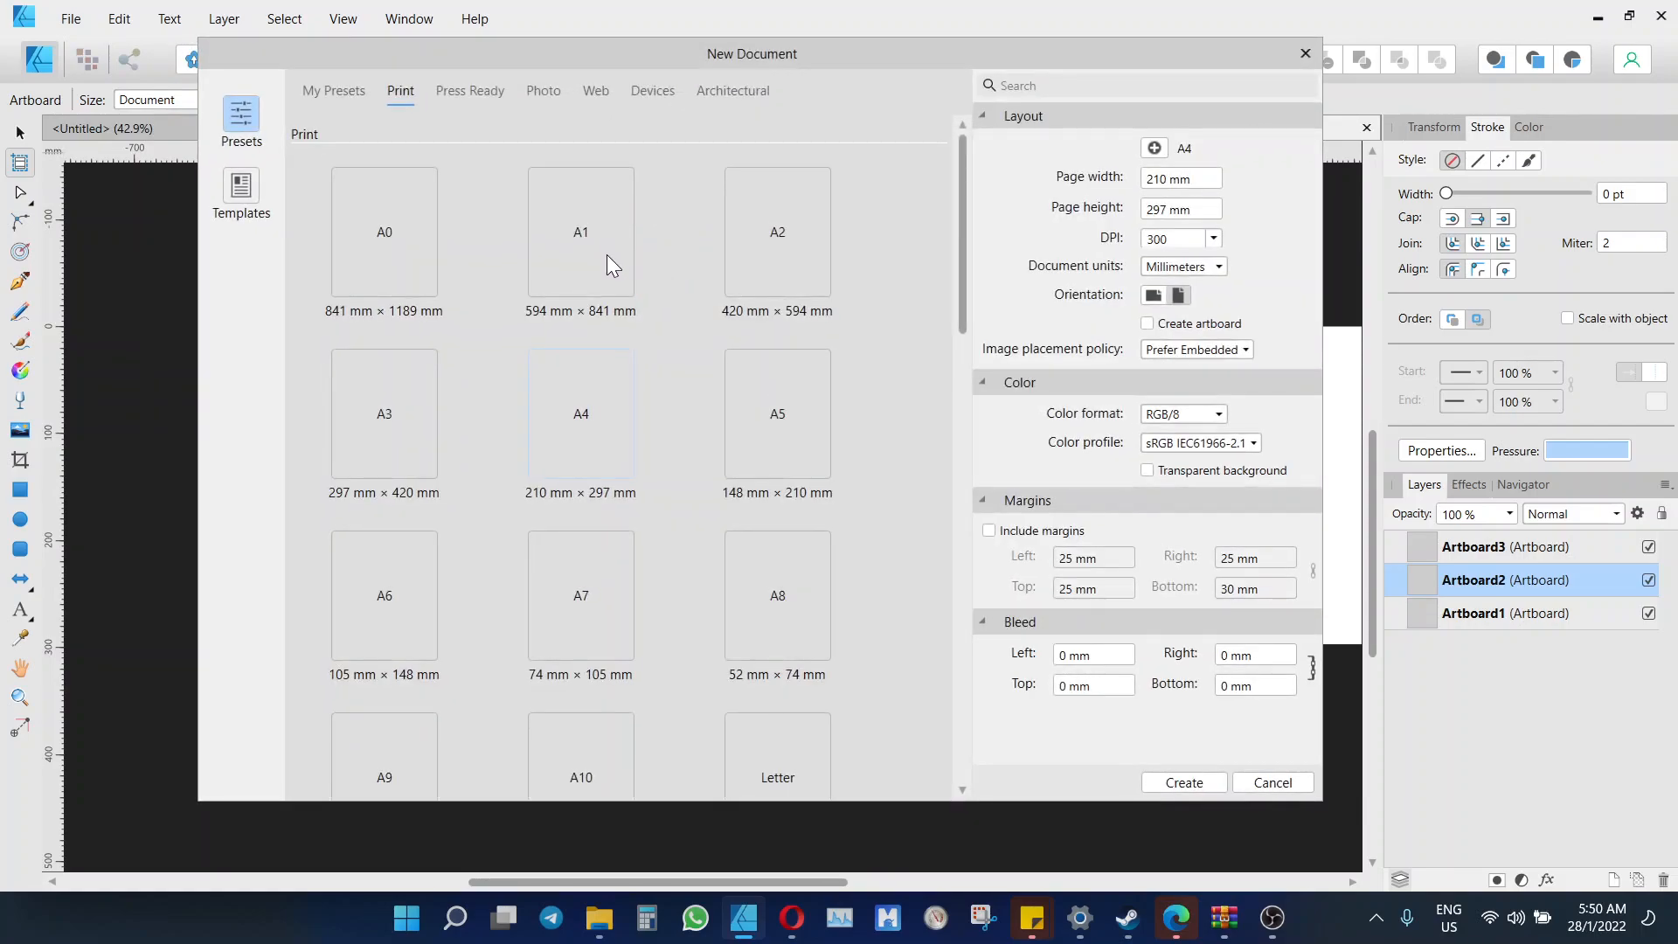
pyautogui.doubleClick(809, 253)
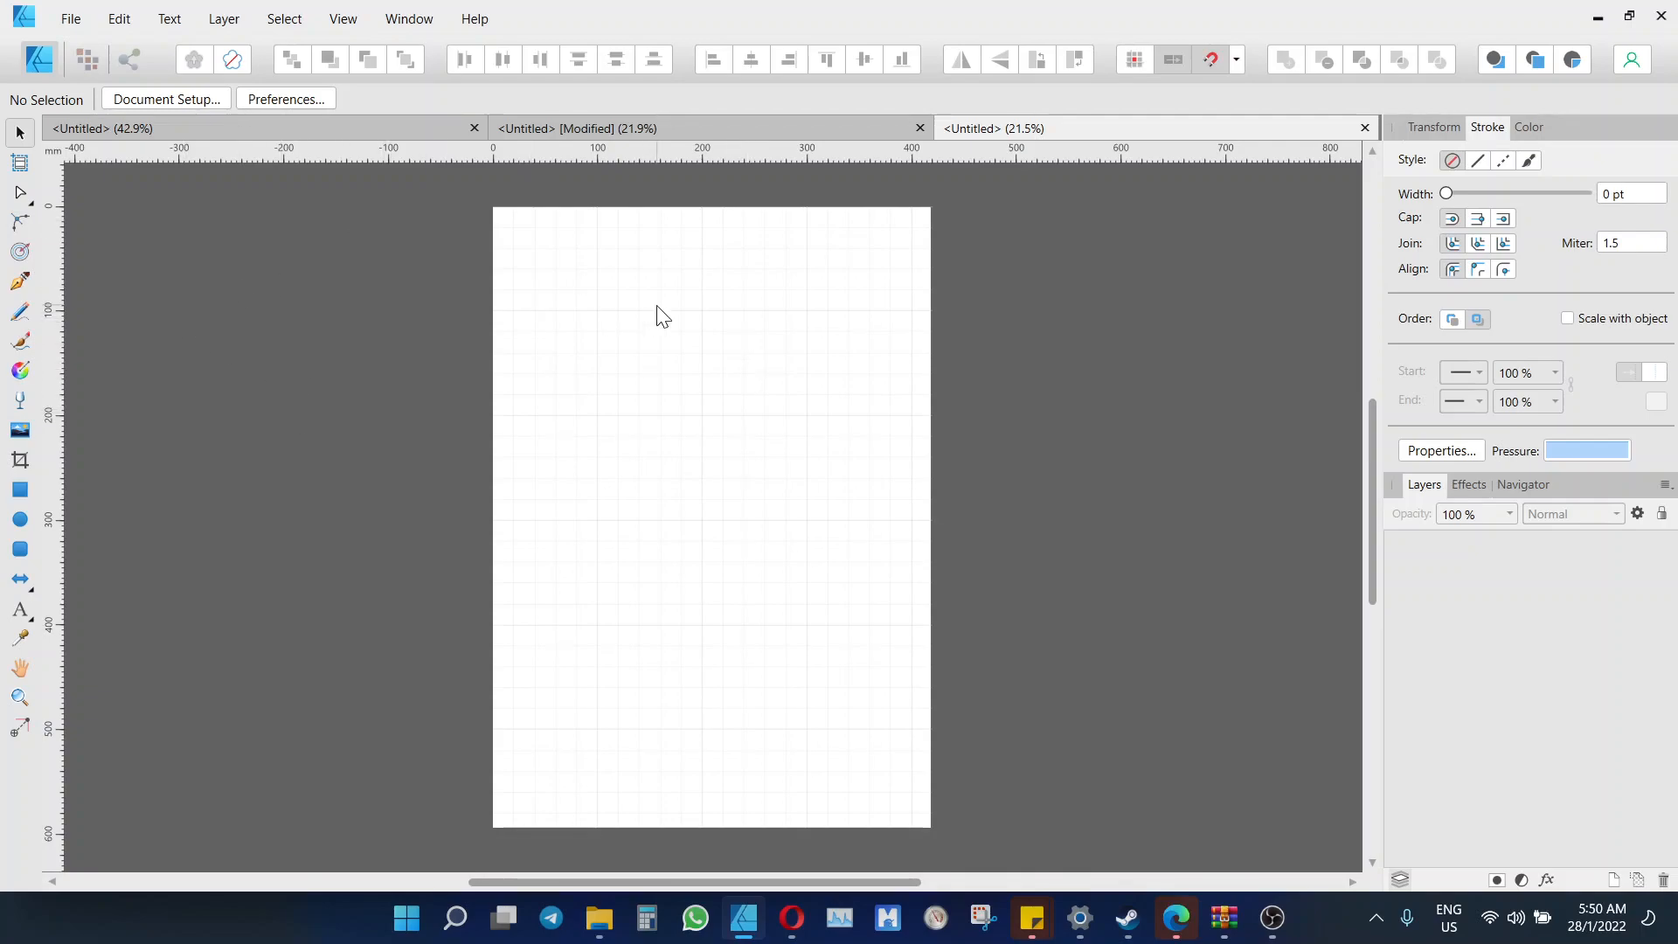
pyautogui.scroll(2, 658, 300)
pyautogui.scroll(4, 658, 300)
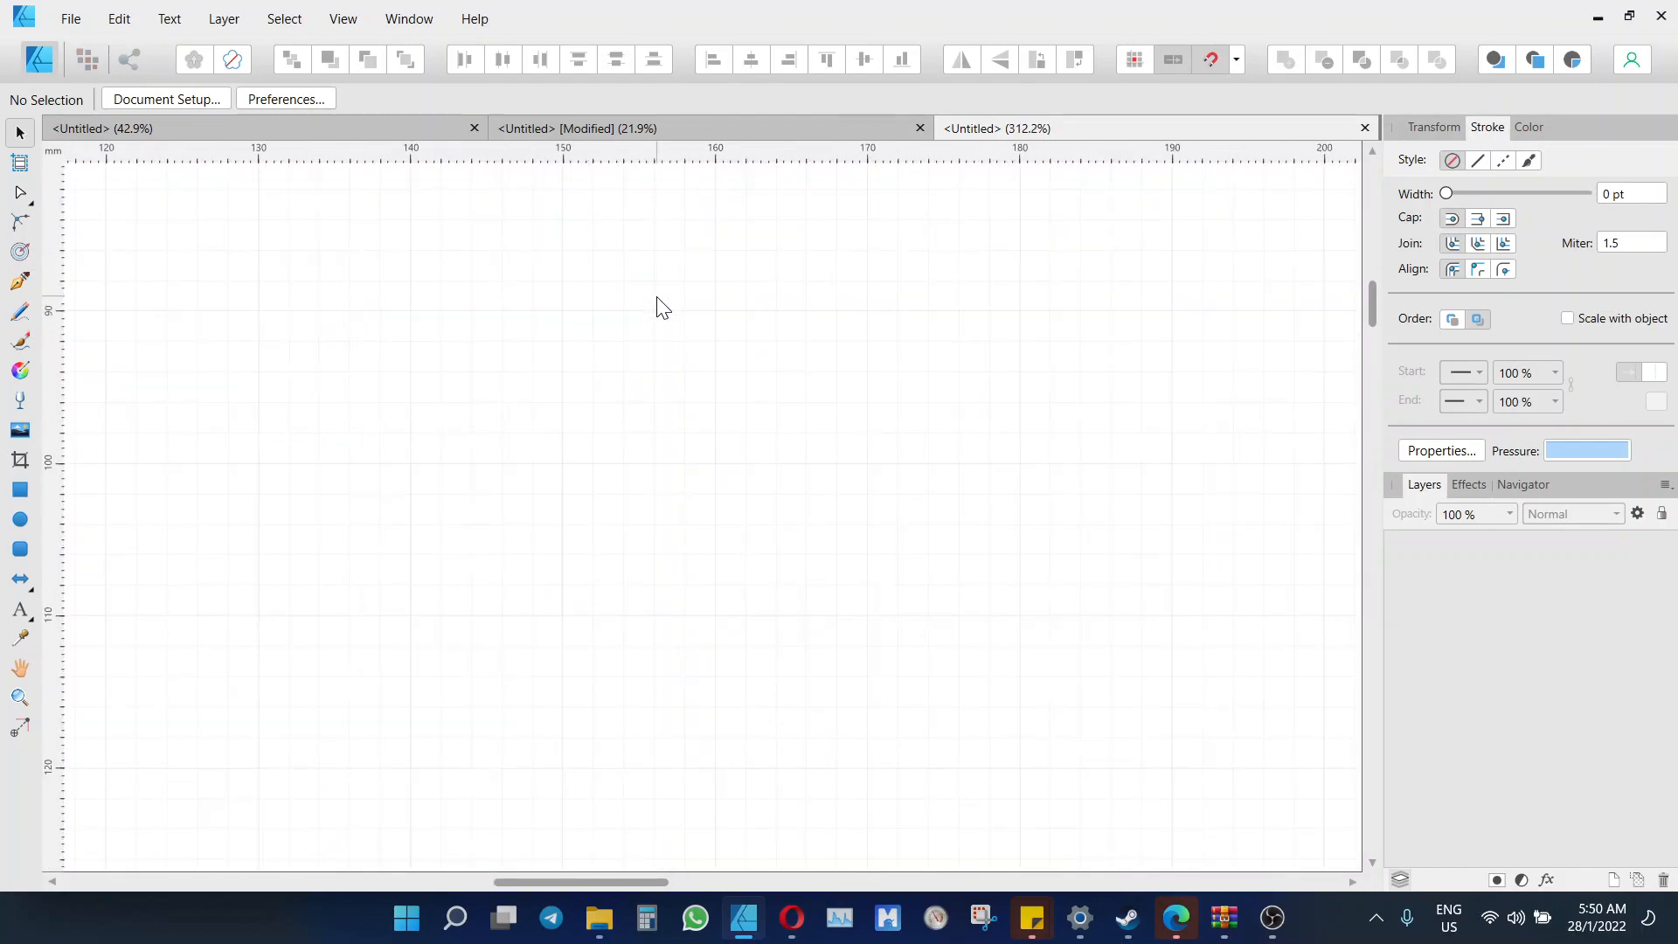
pyautogui.scroll(-9, 524, 318)
pyautogui.scroll(2, 525, 318)
pyautogui.click(403, 26)
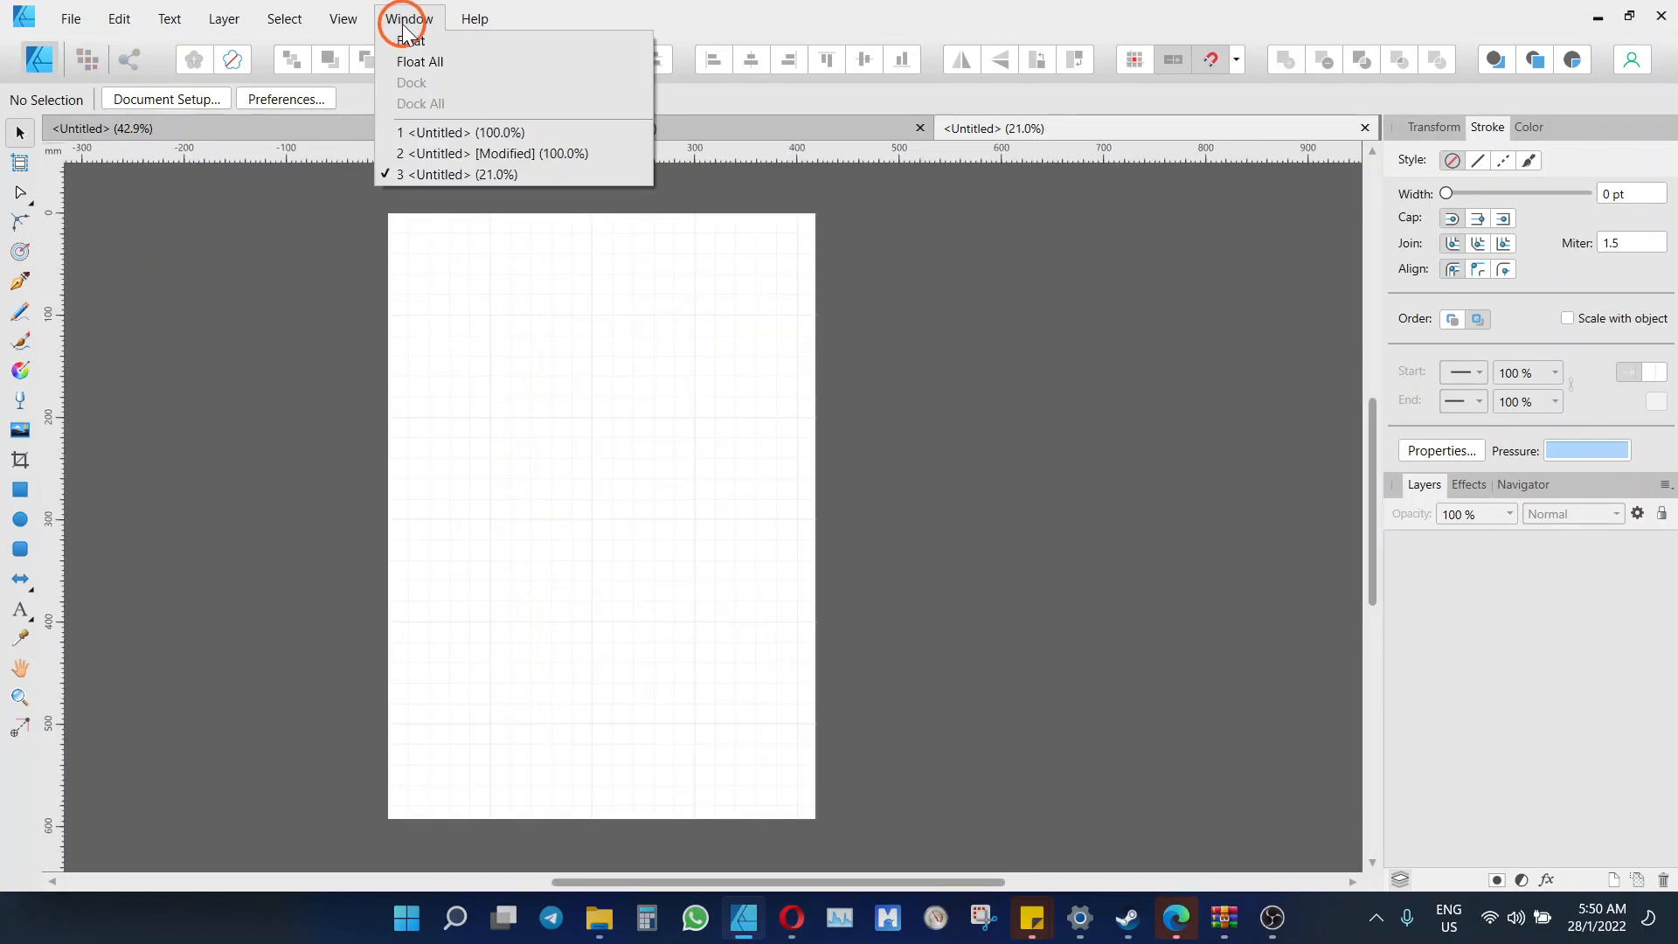
pyautogui.click(349, 28)
pyautogui.click(431, 227)
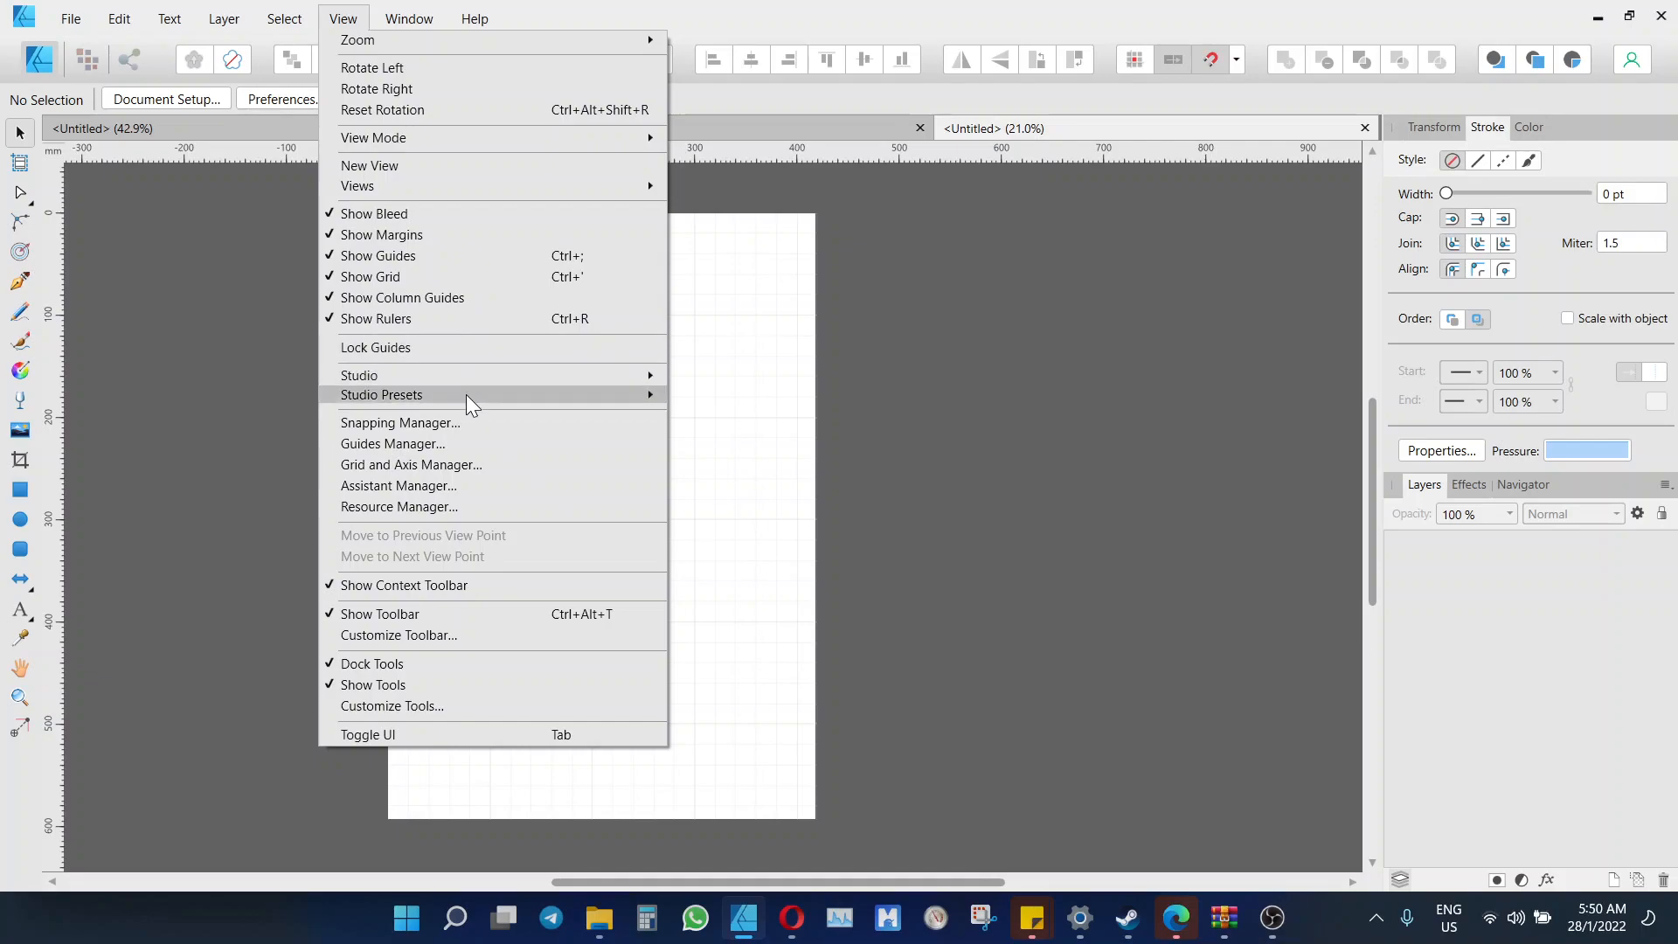
pyautogui.click(453, 436)
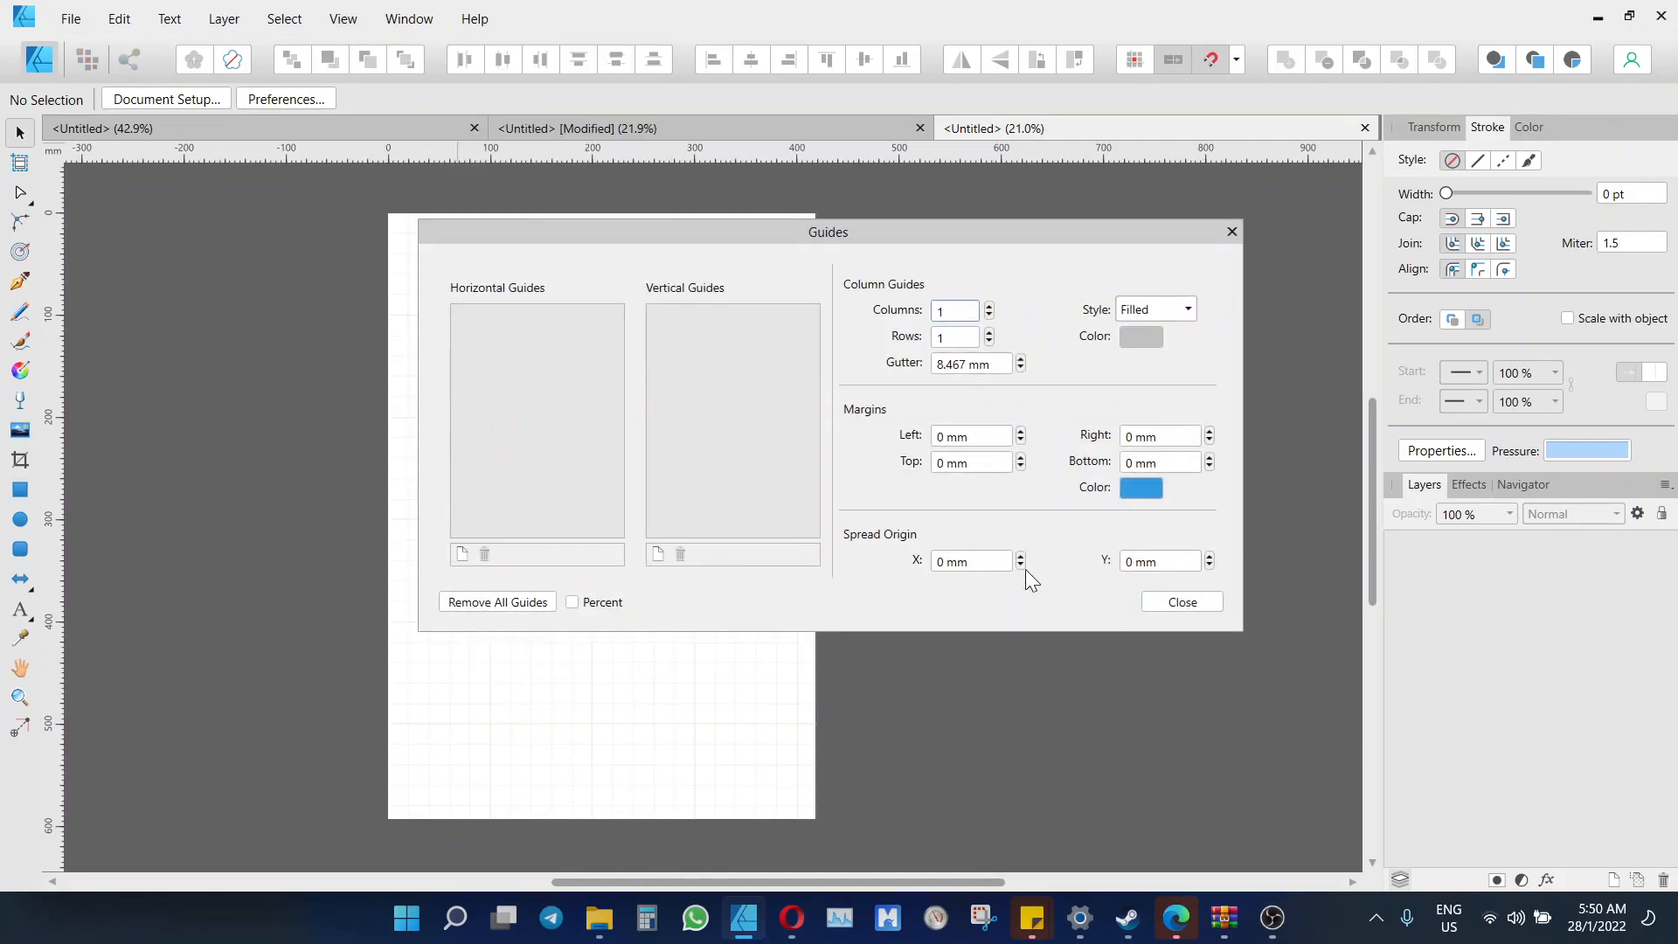
pyautogui.click(1182, 603)
pyautogui.click(504, 61)
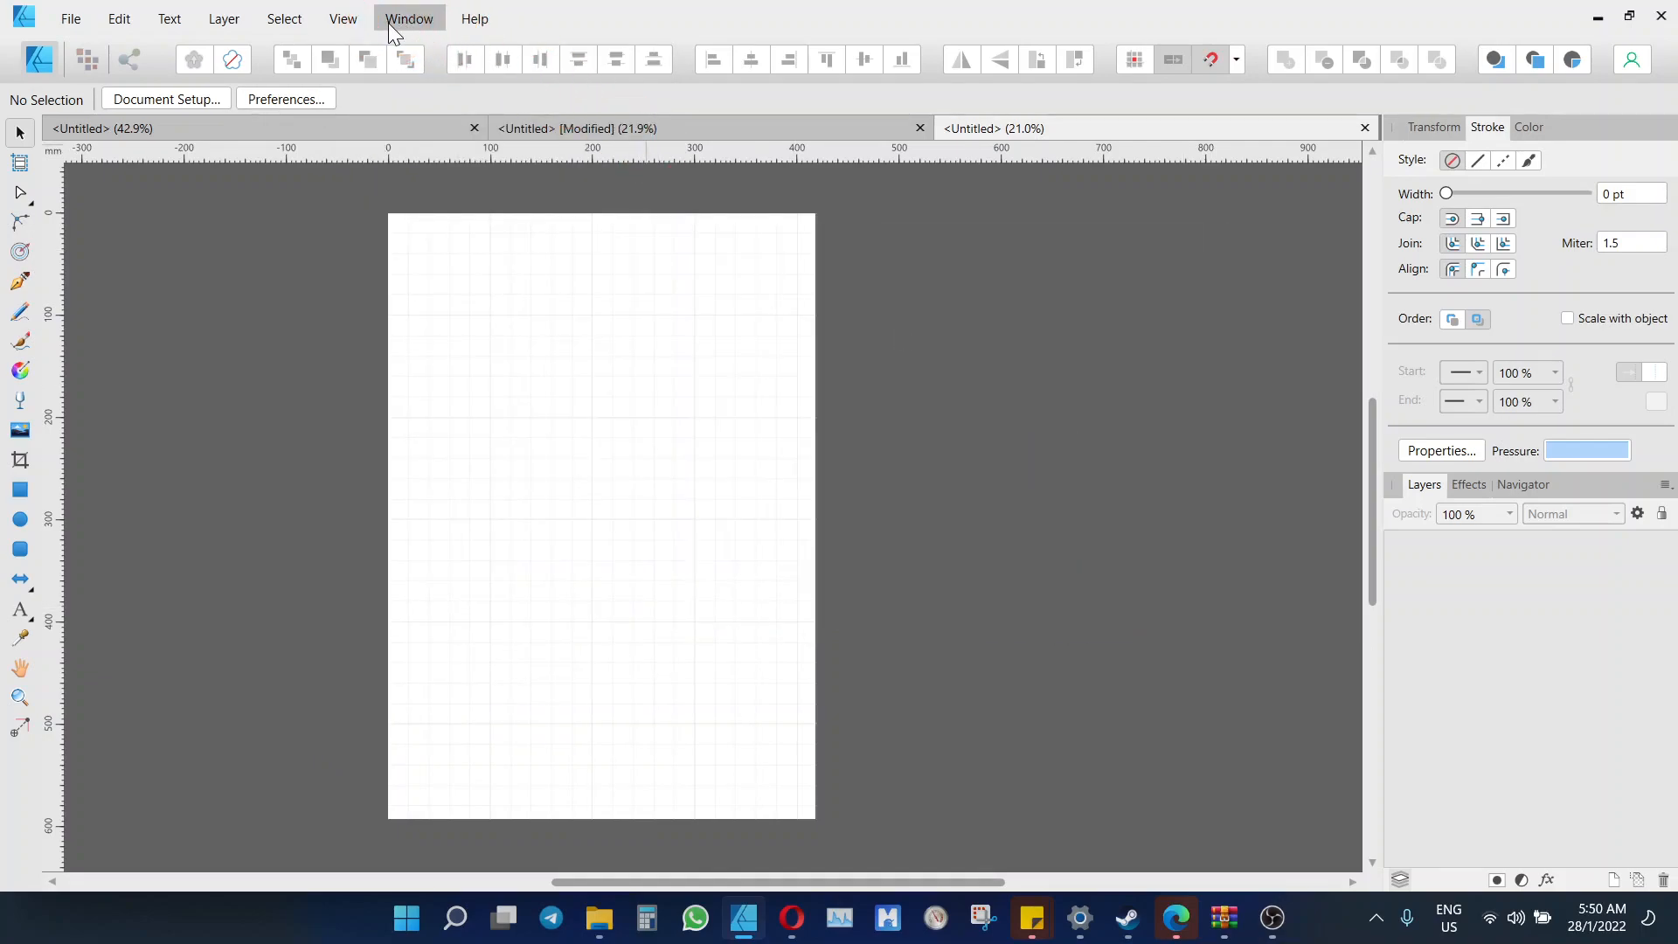
# Open the grid and snapping axis settings and switch the grid to Advanced mode, keeping the Standard grid type
pyautogui.click(343, 19)
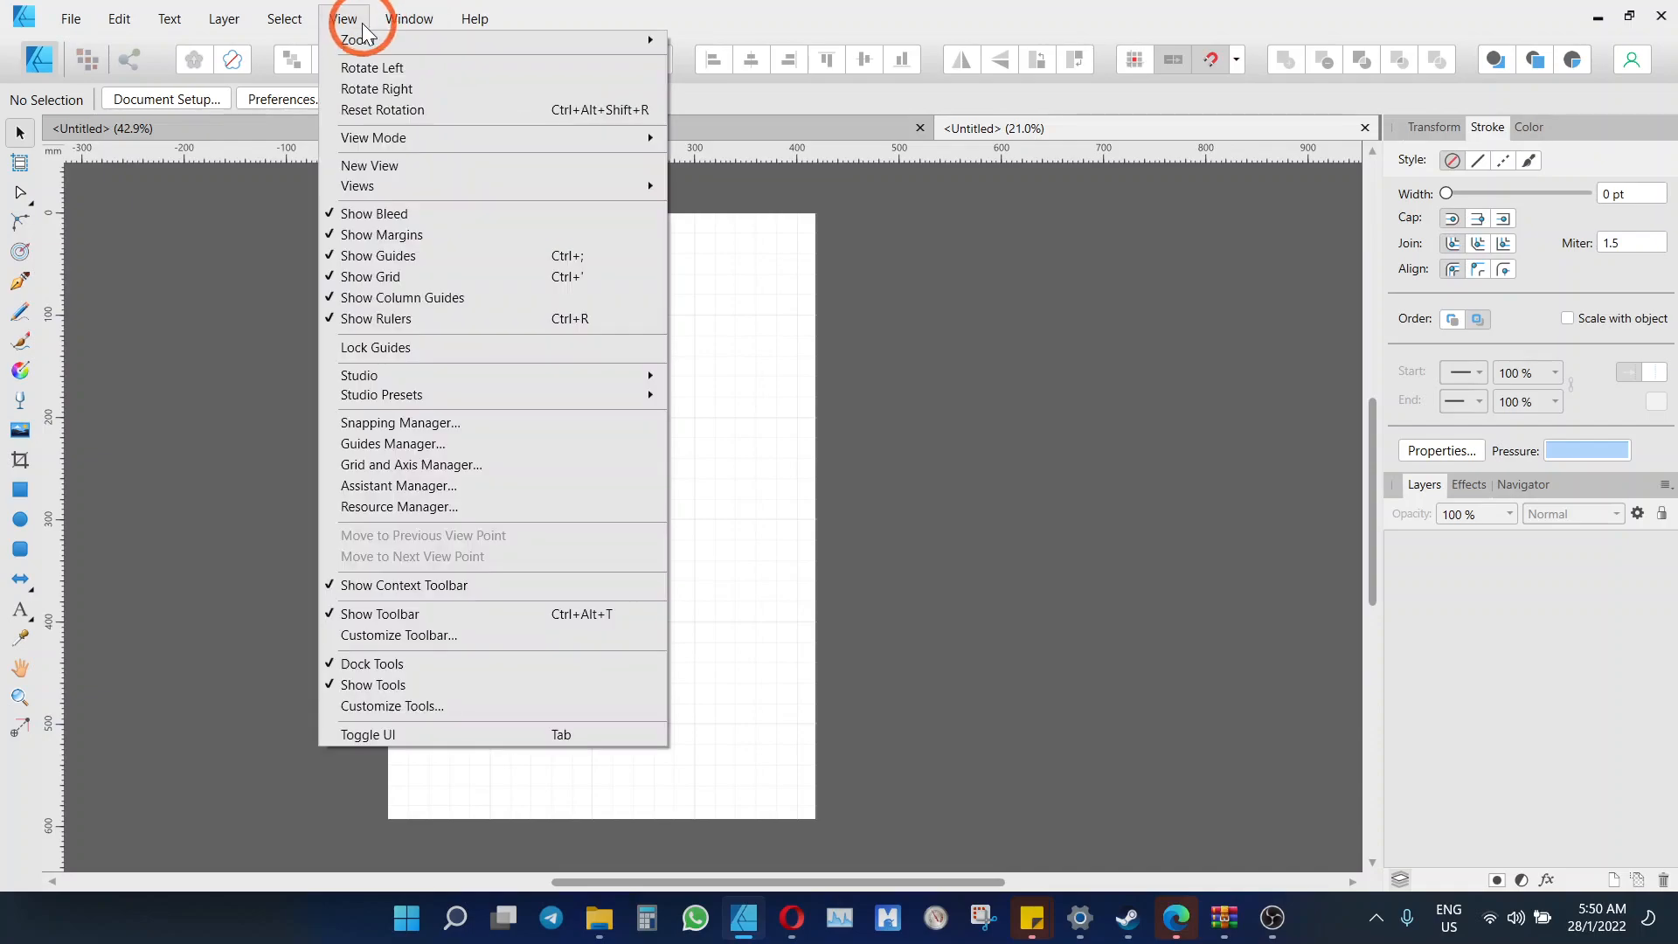
pyautogui.click(513, 466)
pyautogui.click(672, 319)
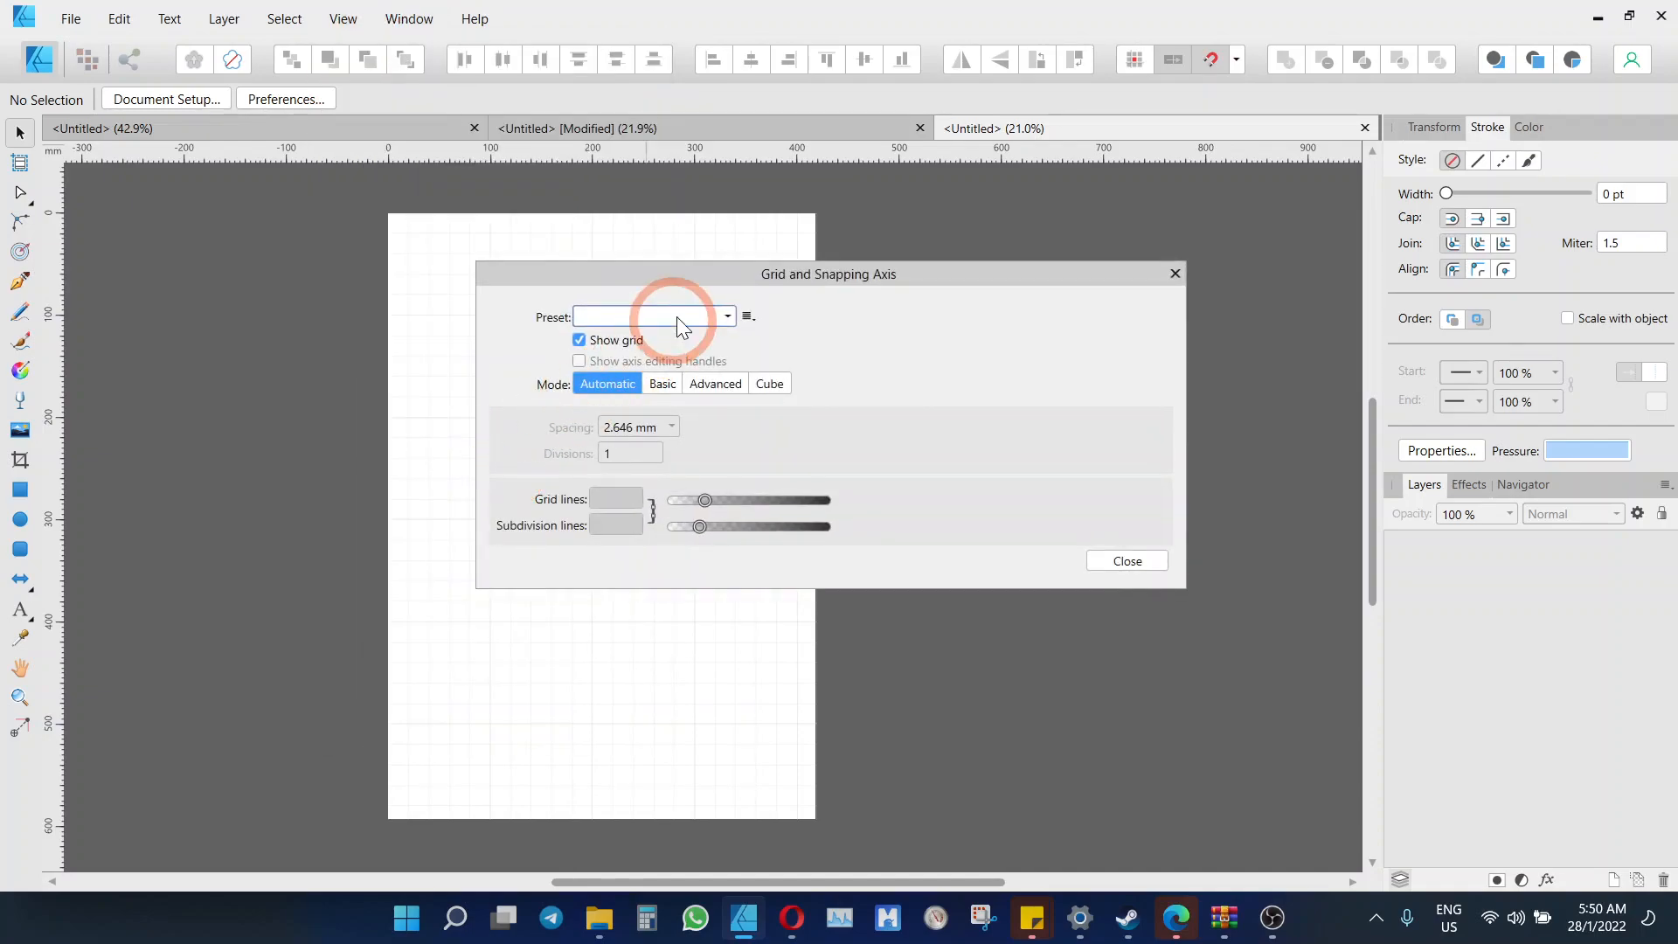
pyautogui.moveTo(746, 271); pyautogui.dragTo(800, 100)
pyautogui.click(642, 173)
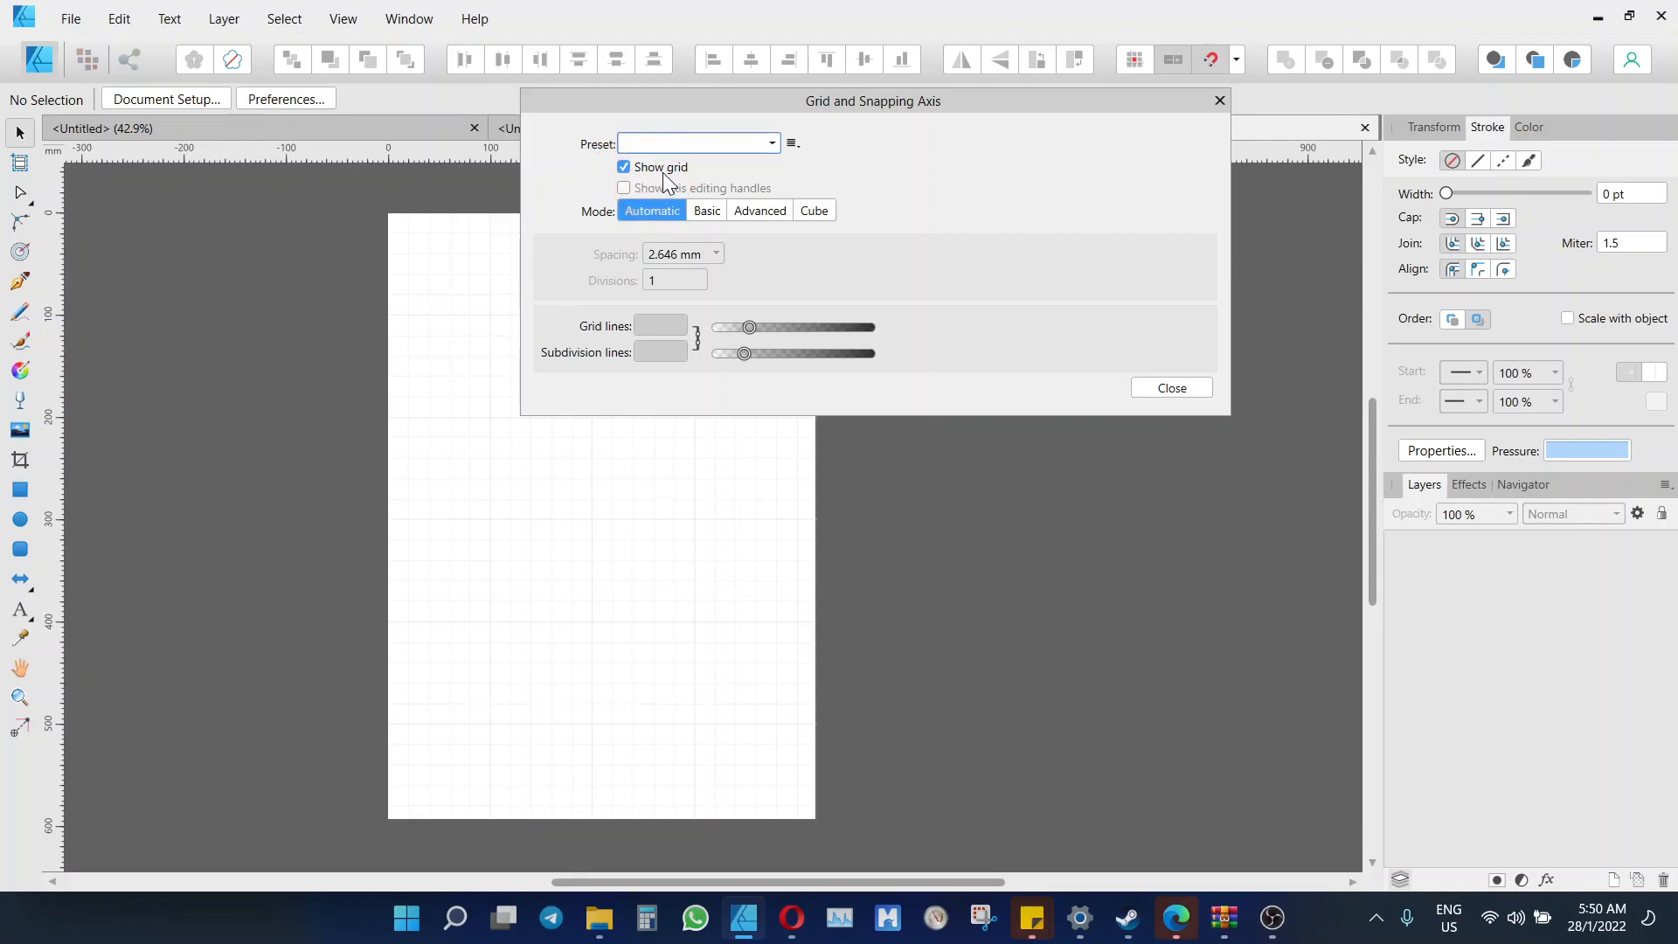
pyautogui.click(760, 213)
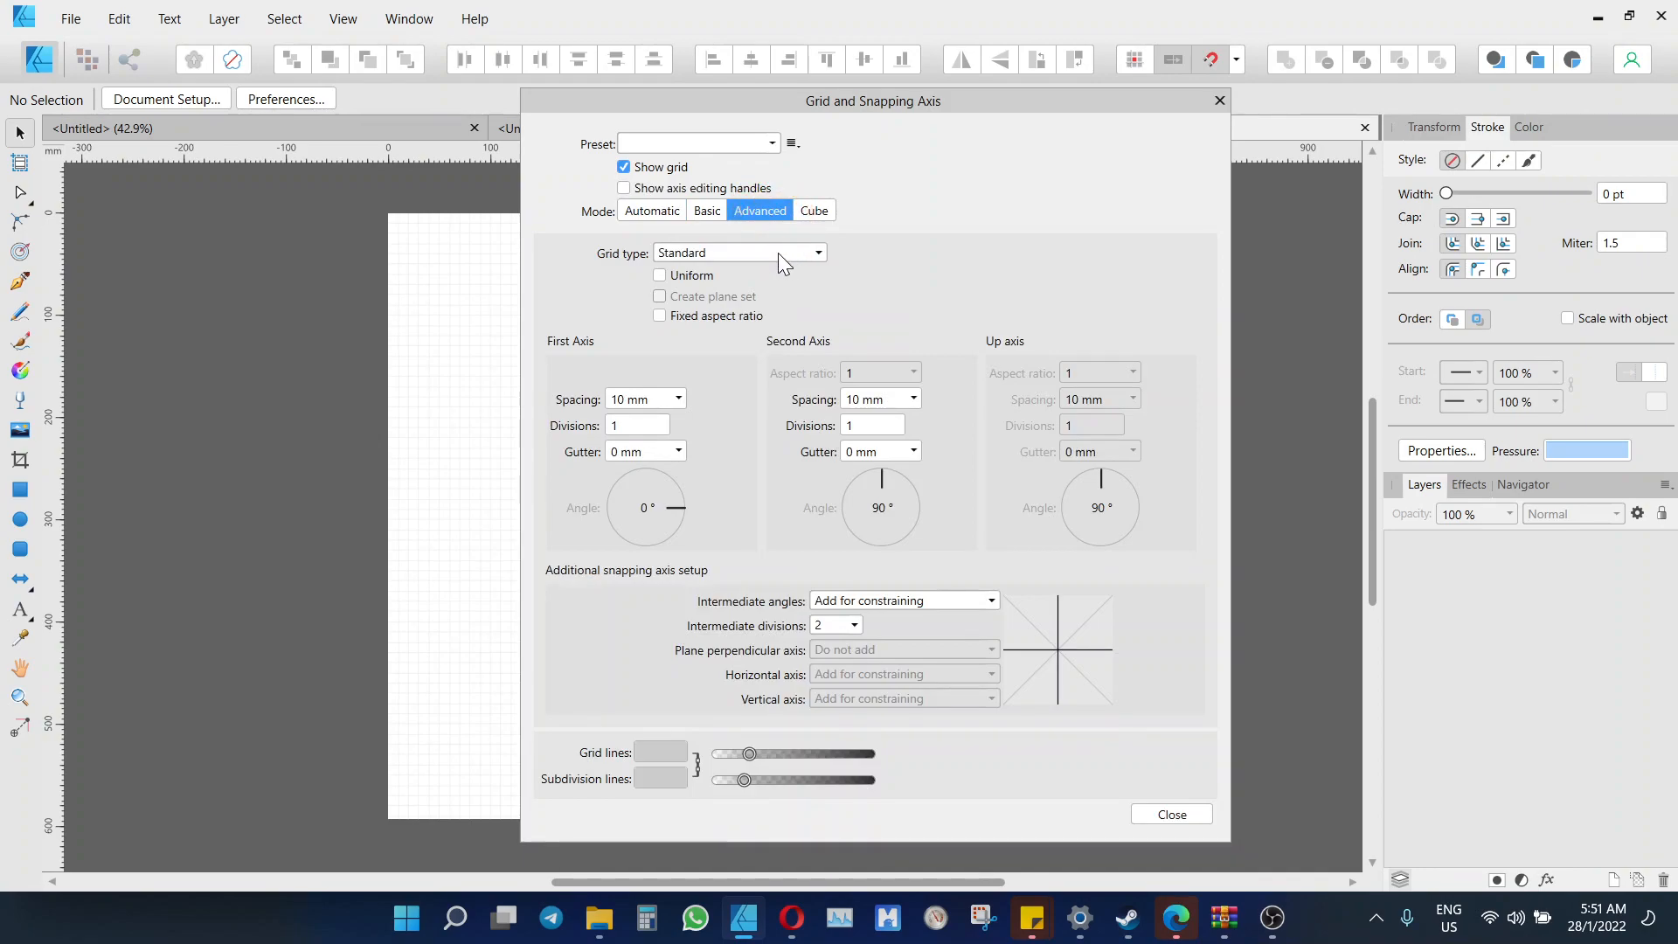
pyautogui.click(778, 253)
pyautogui.click(778, 253)
# Set the grid spacing to 210 mm for the first axis and 279 for the second axis
pyautogui.click(696, 433)
pyautogui.click(676, 400)
pyautogui.click(656, 399)
pyautogui.write('210')
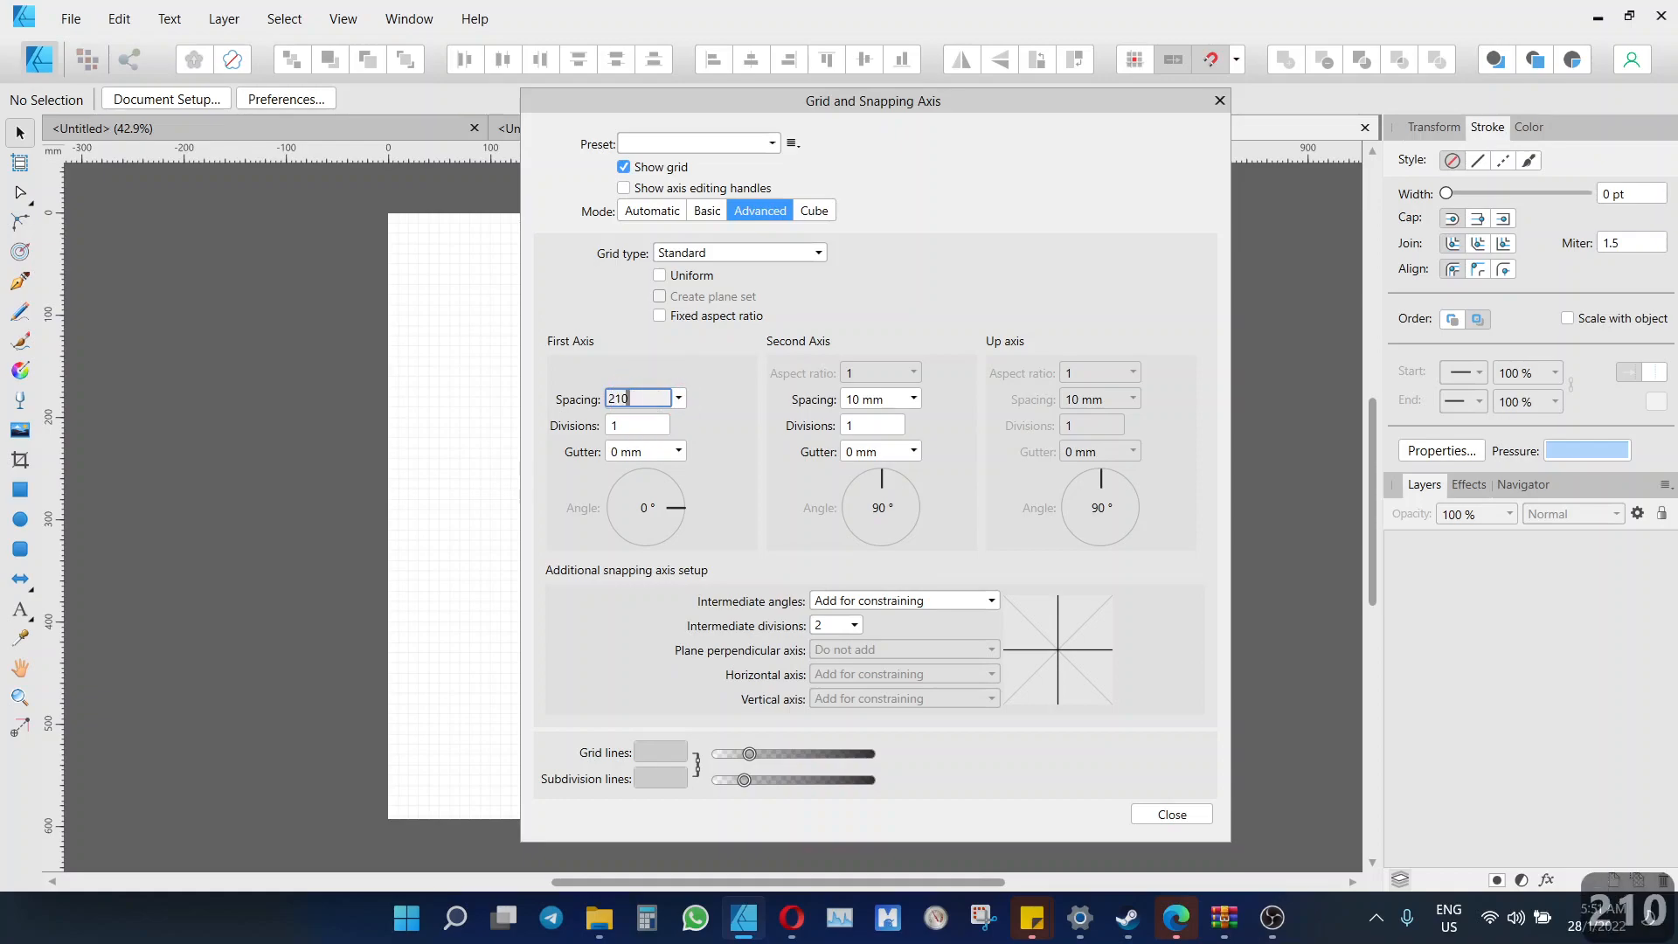
pyautogui.click(896, 398)
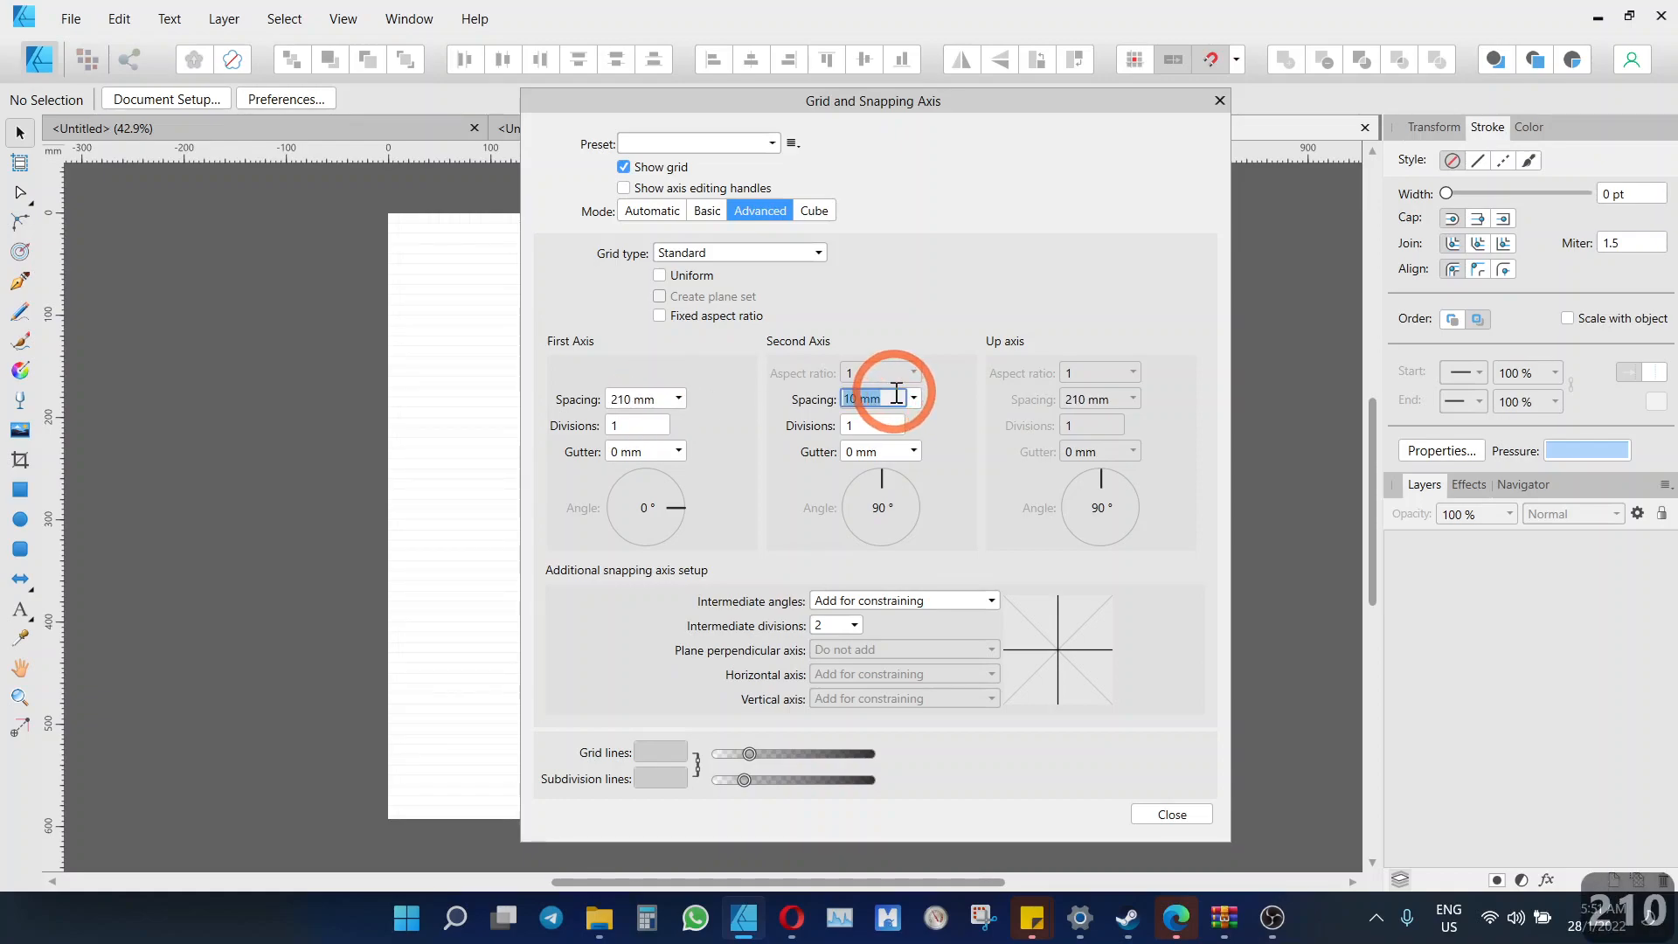
pyautogui.write('297')
pyautogui.press('BackSpace')
pyautogui.press('BackSpace')
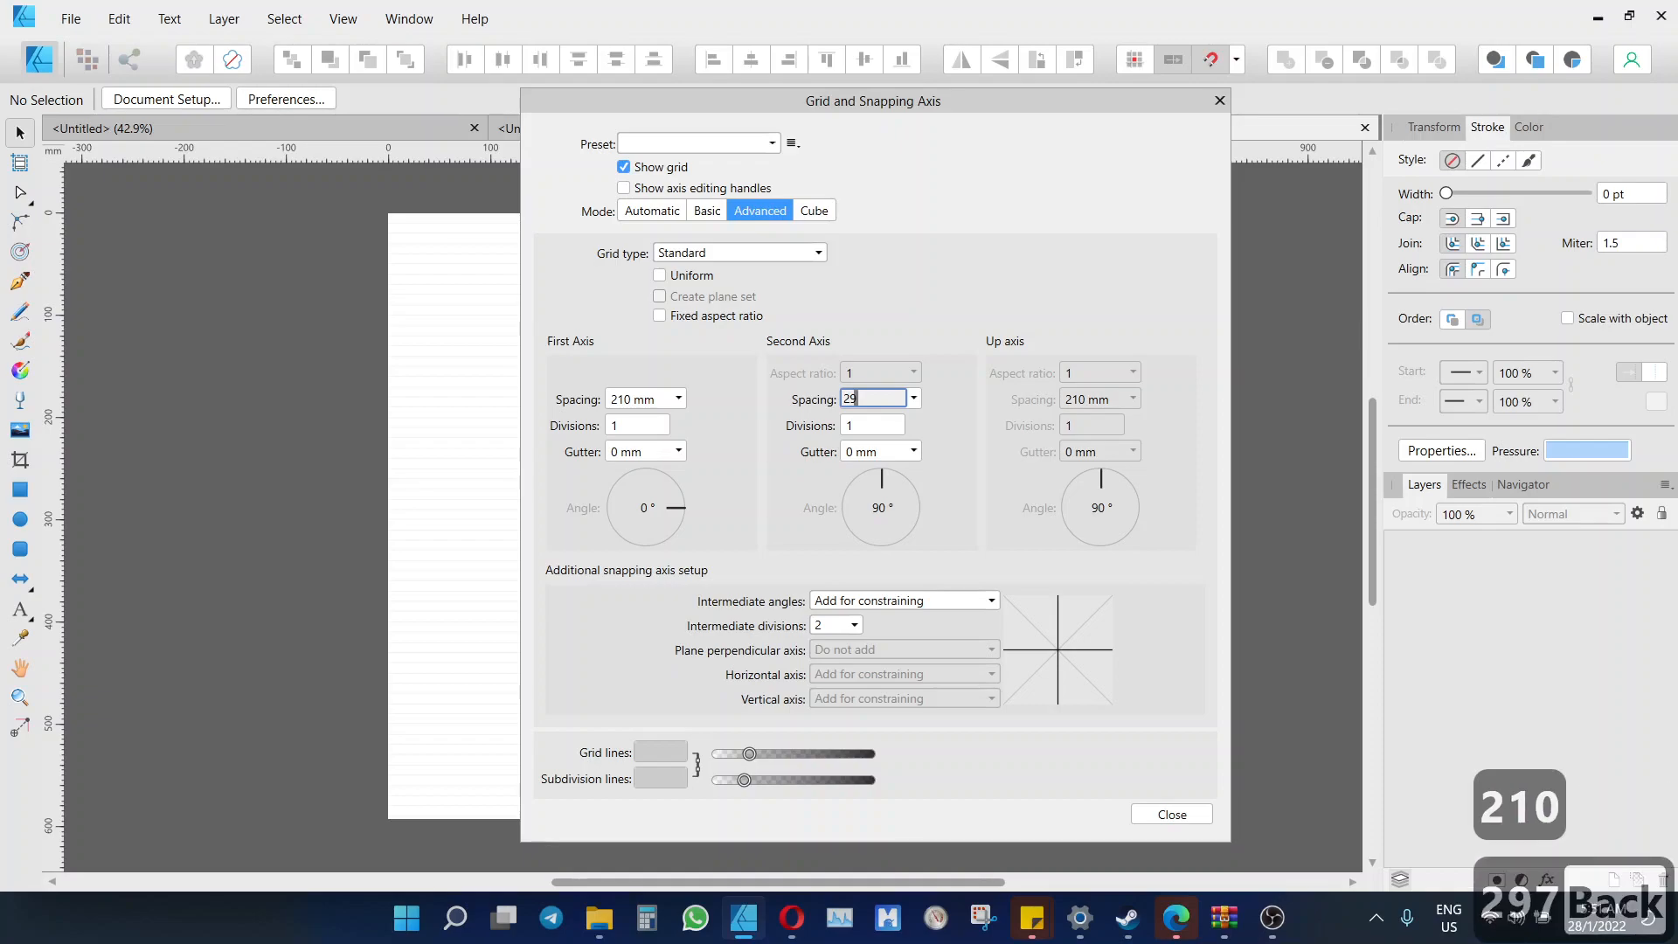
pyautogui.write('7')
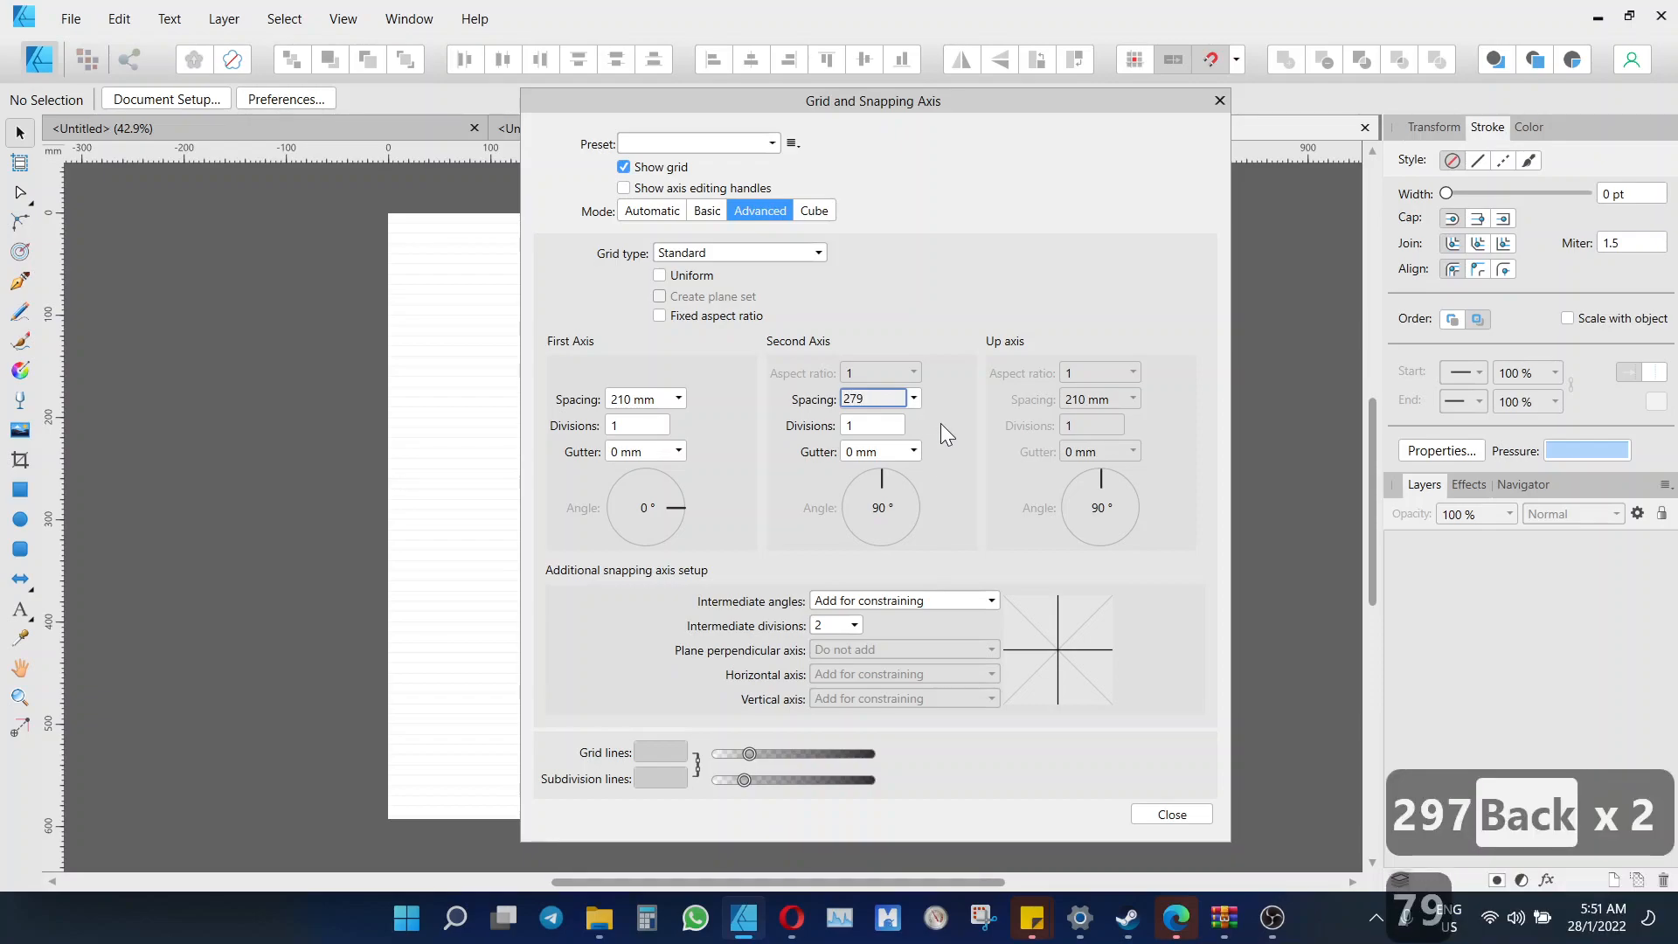
# Switch to the Opera browser and search Google for "a4 size" to look up the paper dimensions
pyautogui.click(791, 918)
pyautogui.click(774, 189)
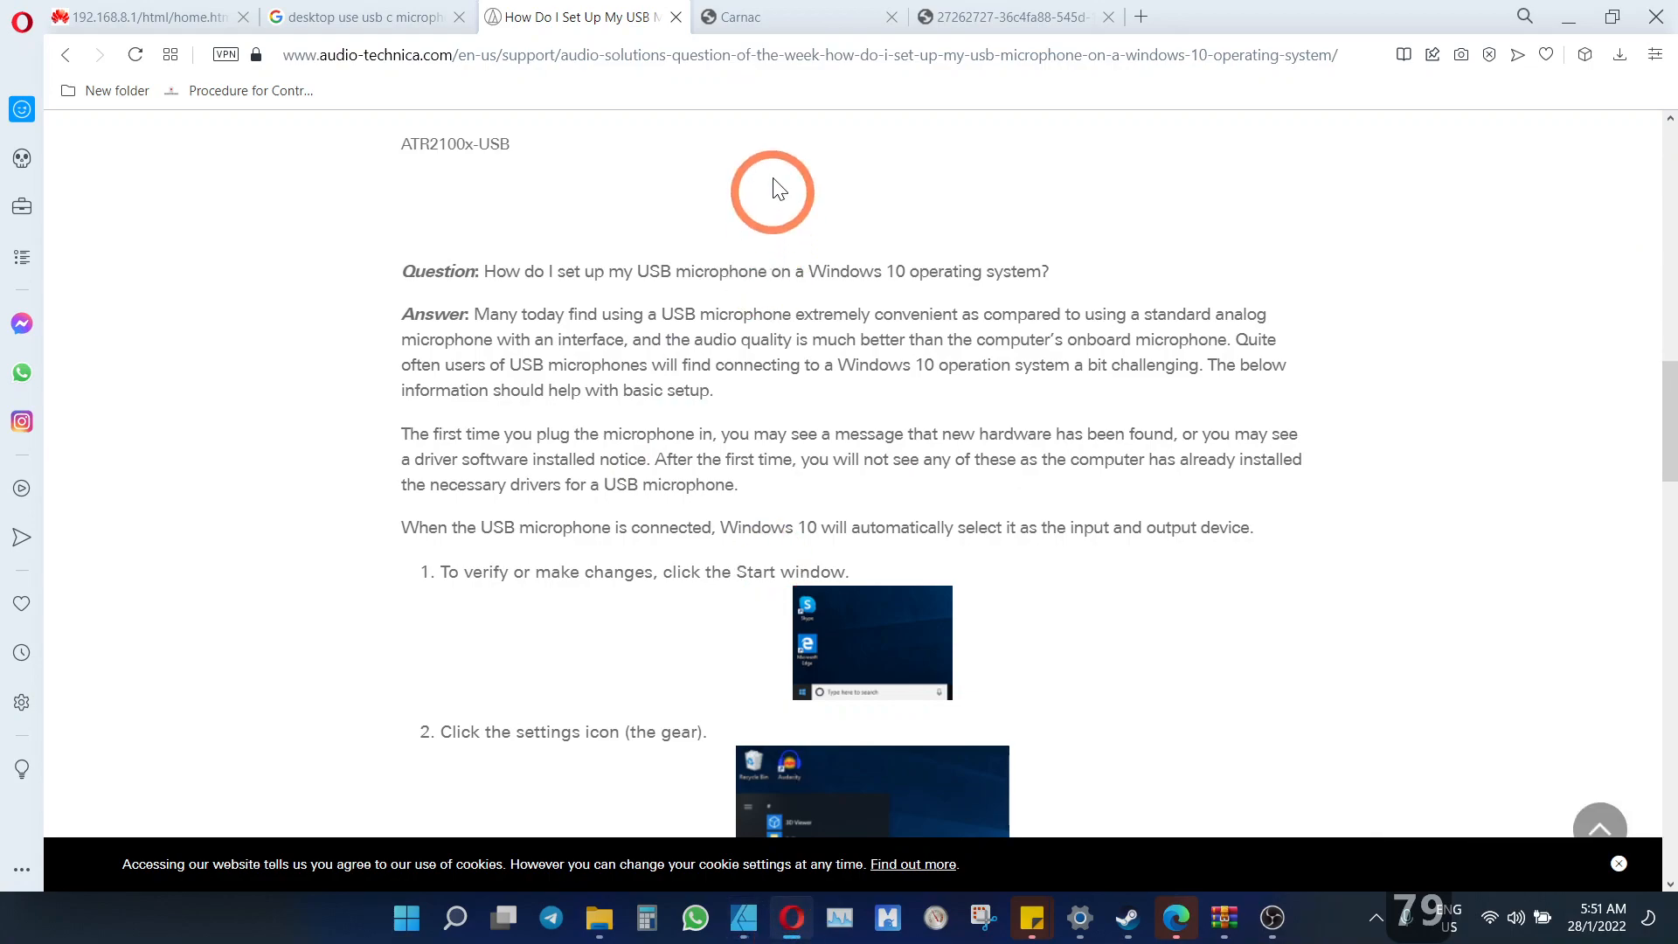
pyautogui.click(798, 52)
pyautogui.write('a4 si')
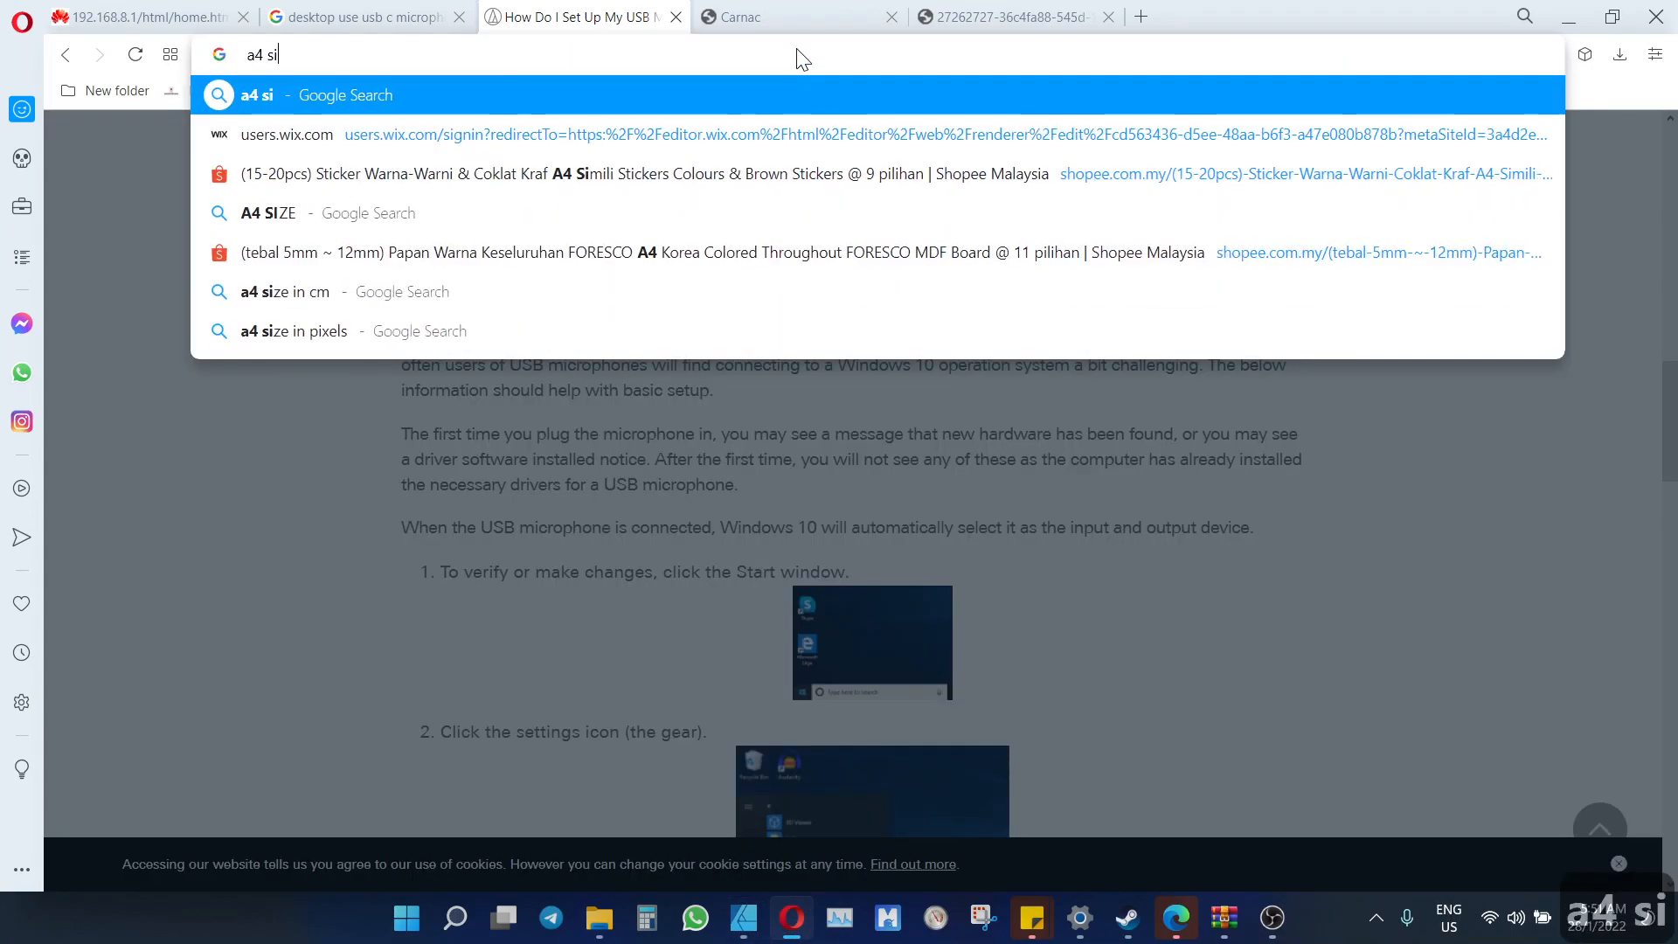
pyautogui.write('ze')
pyautogui.press('Return')
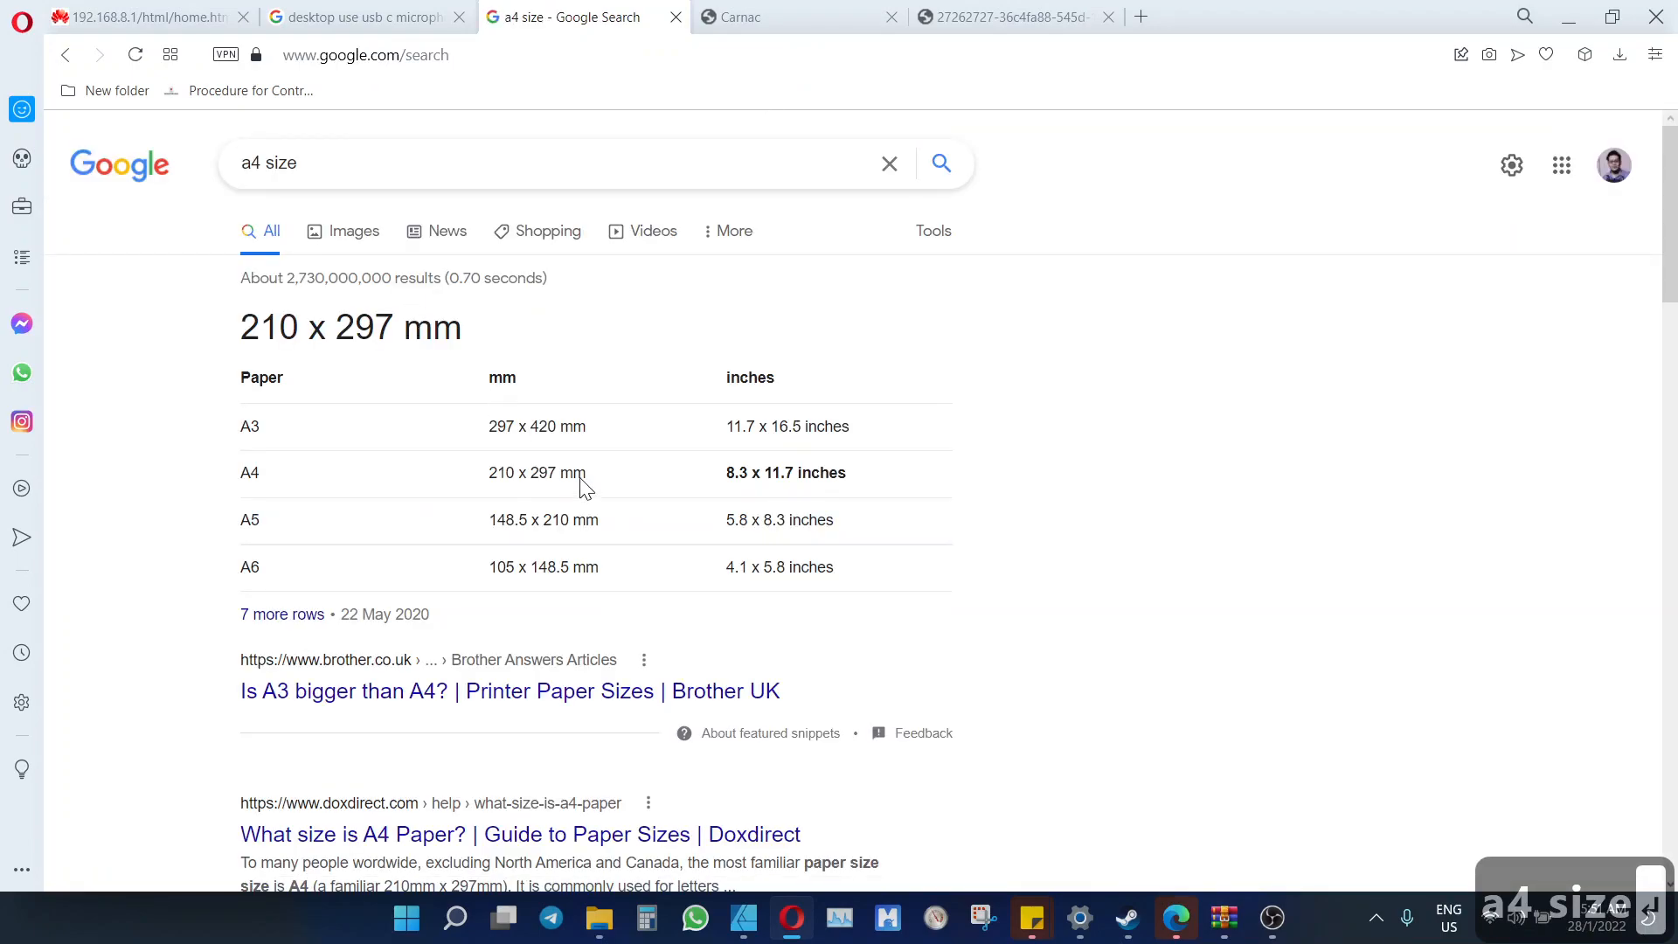
# Switch back to Affinity Designer and set the grid's second axis spacing to 297 mm, closing the grid settings
pyautogui.click(744, 917)
pyautogui.click(916, 411)
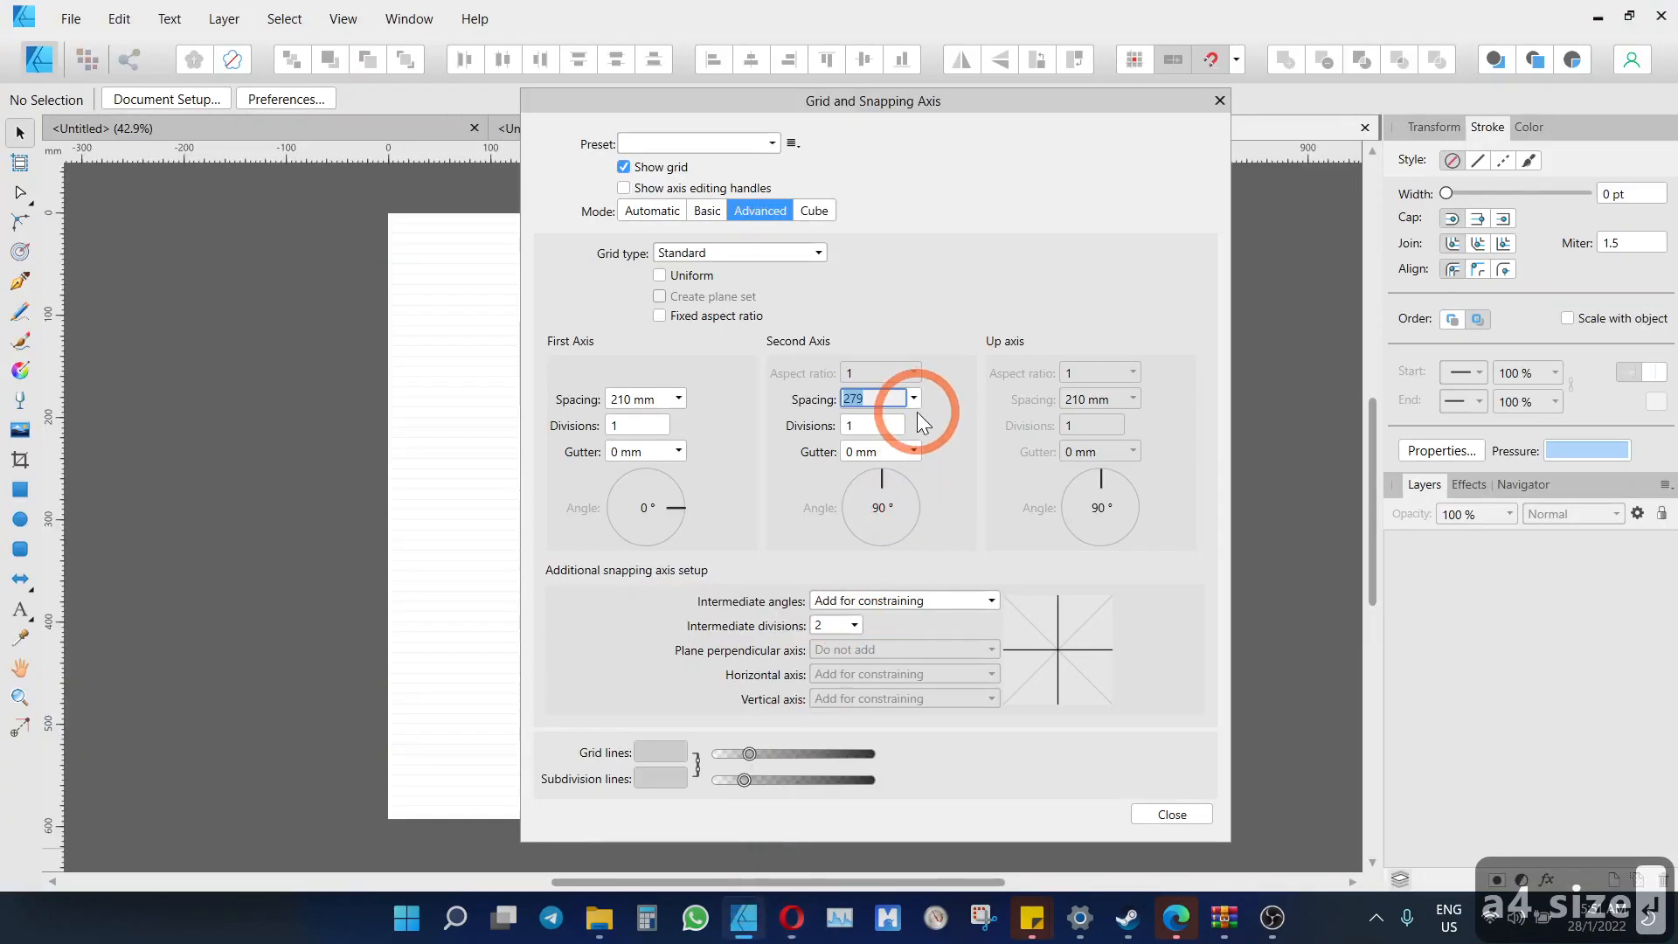
pyautogui.write('297')
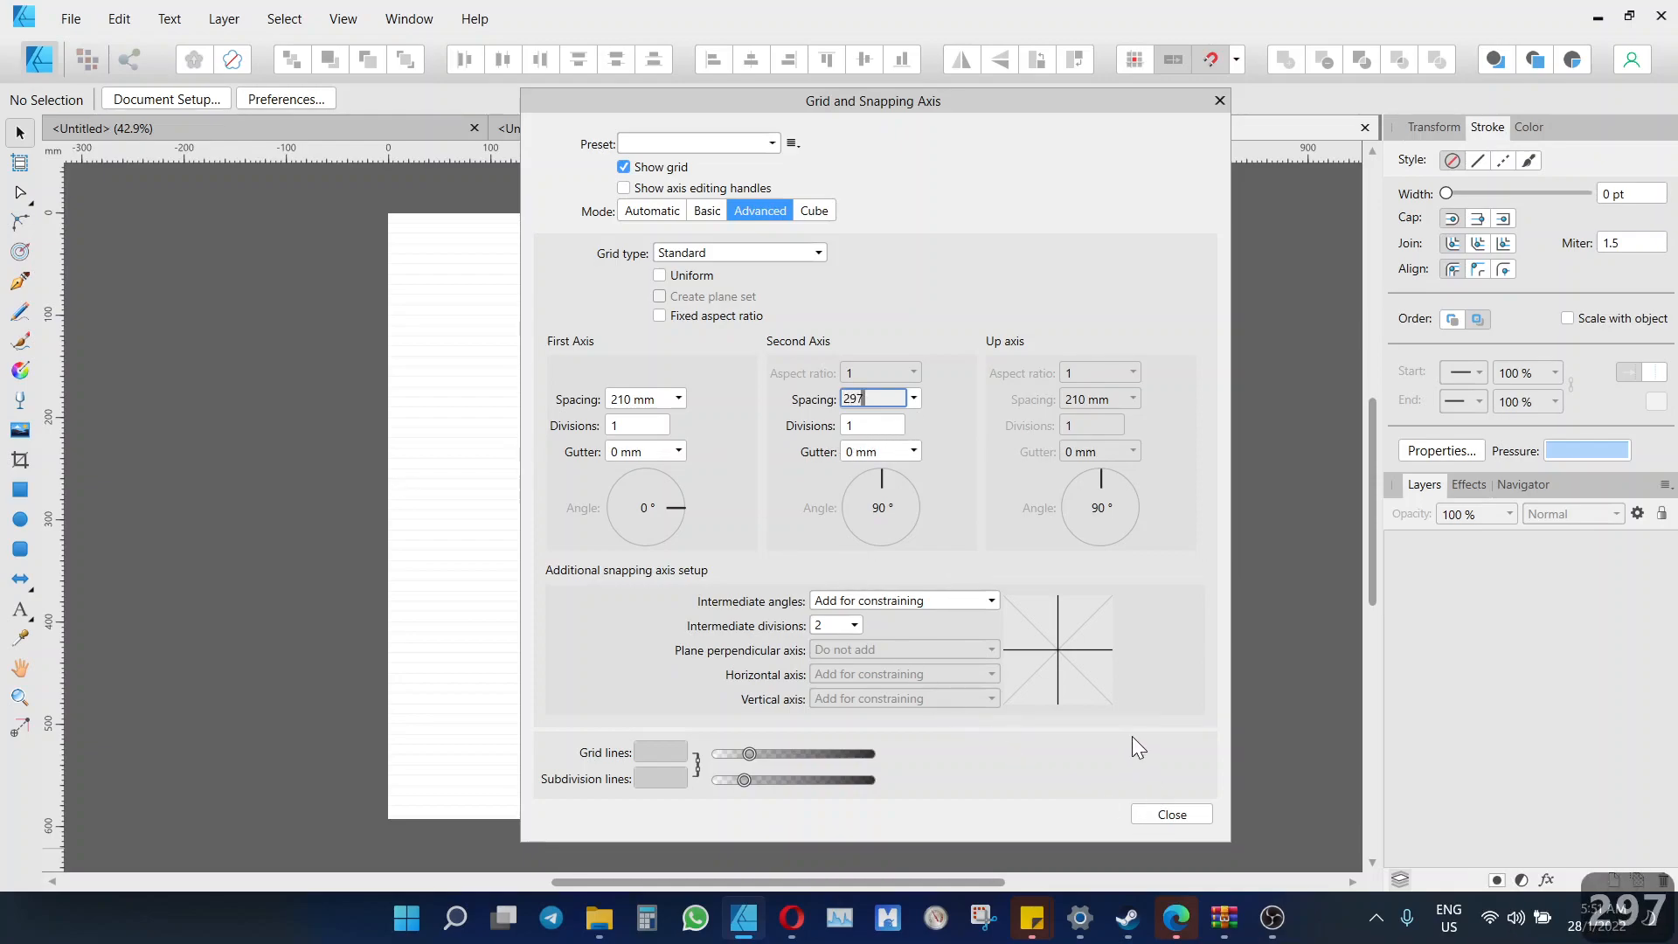
pyautogui.click(1173, 817)
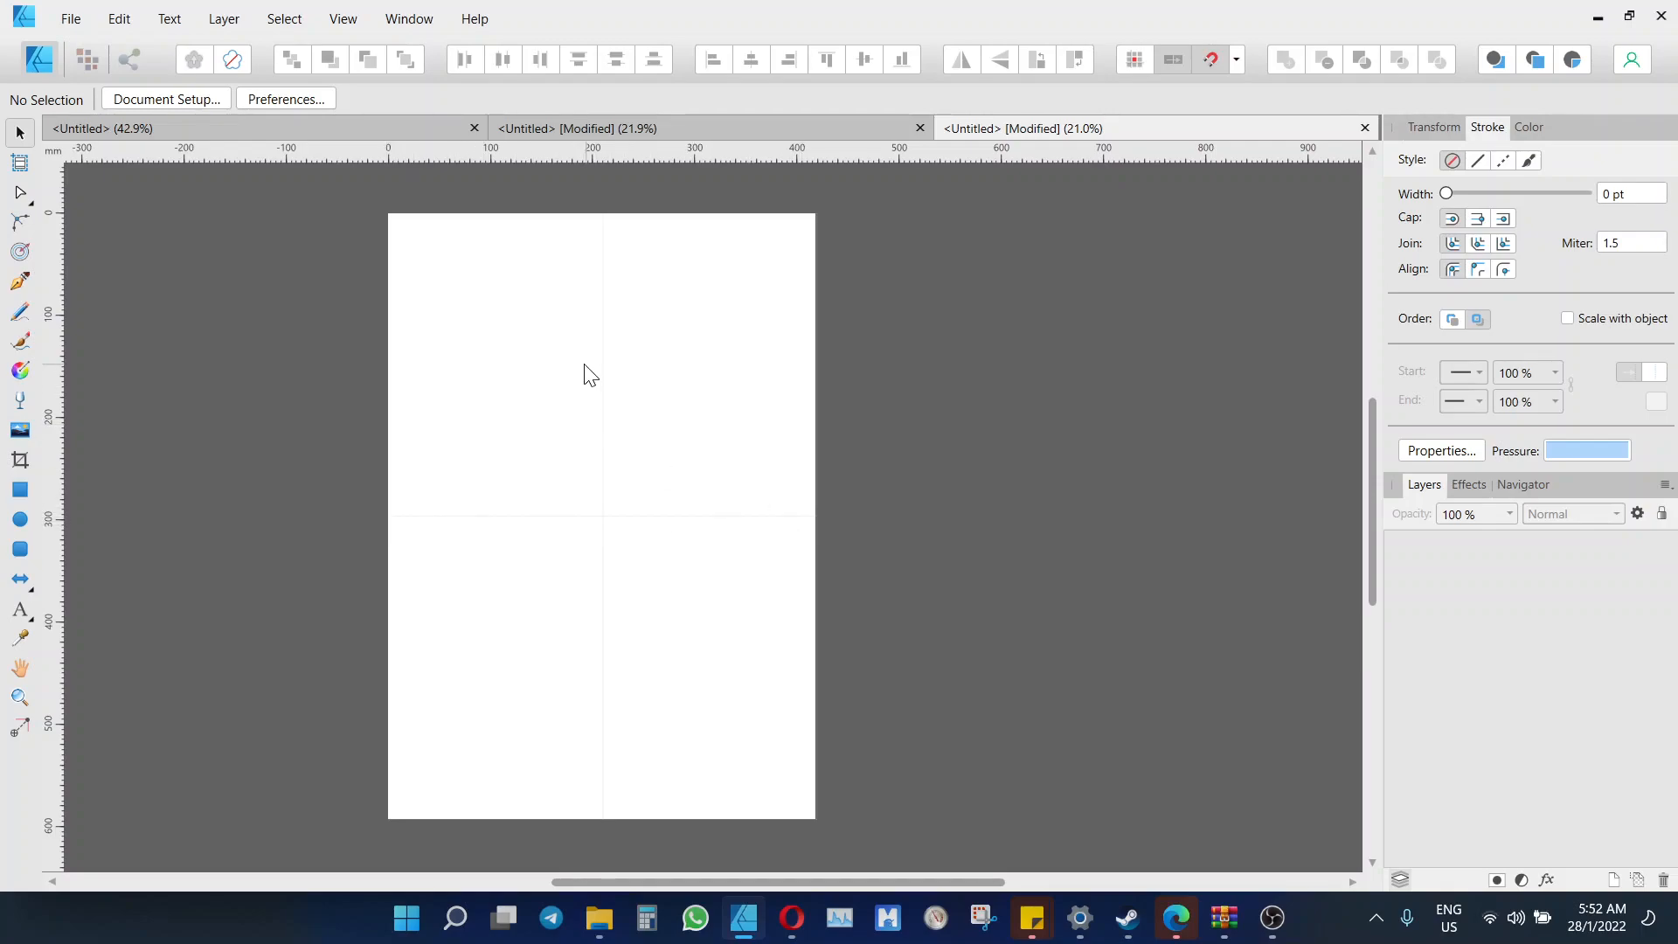
# Reopen the grid and snapping axis settings to review the spacing of both axes, and close them unchanged
pyautogui.click(322, 25)
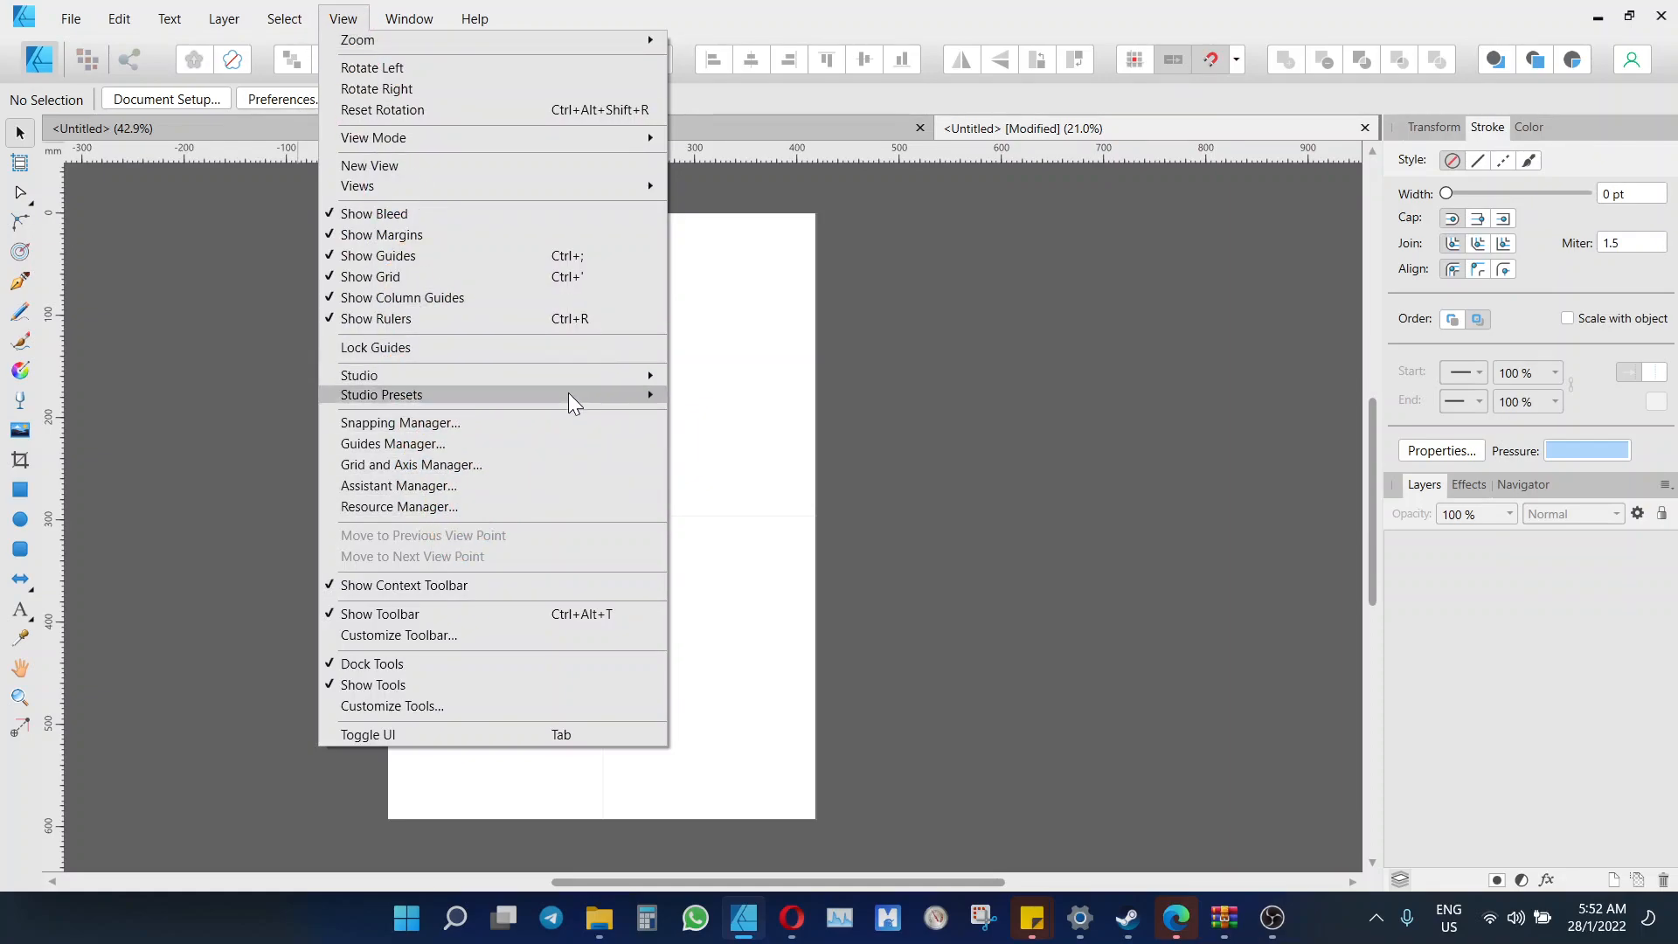
pyautogui.click(543, 463)
pyautogui.click(883, 483)
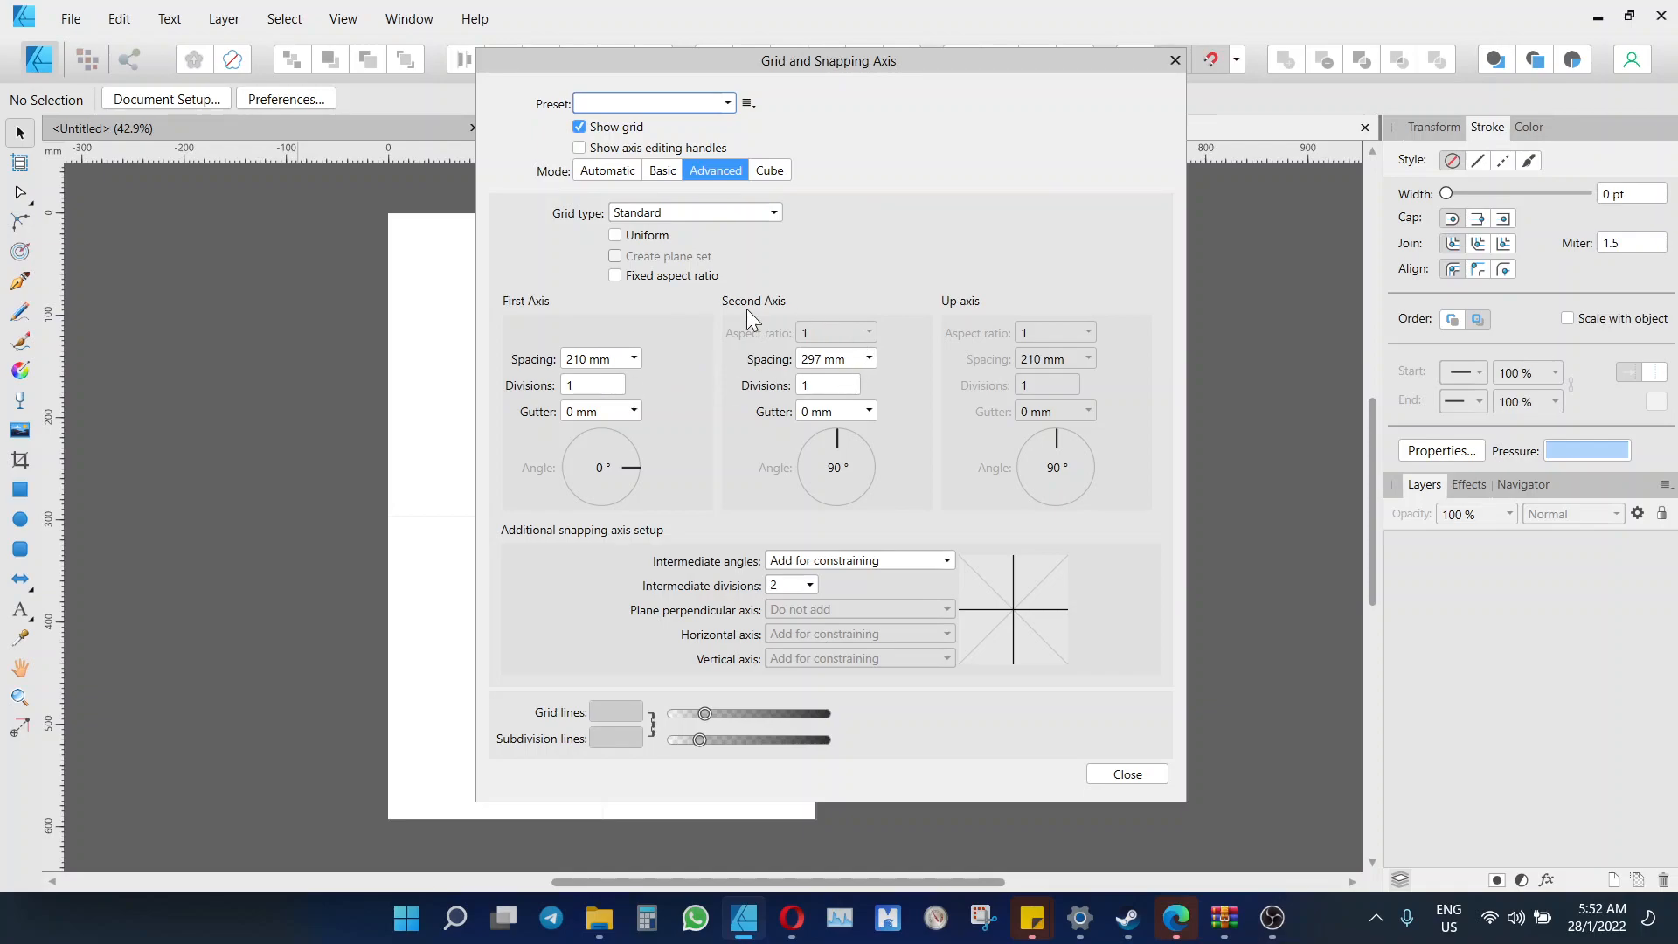
pyautogui.click(1152, 773)
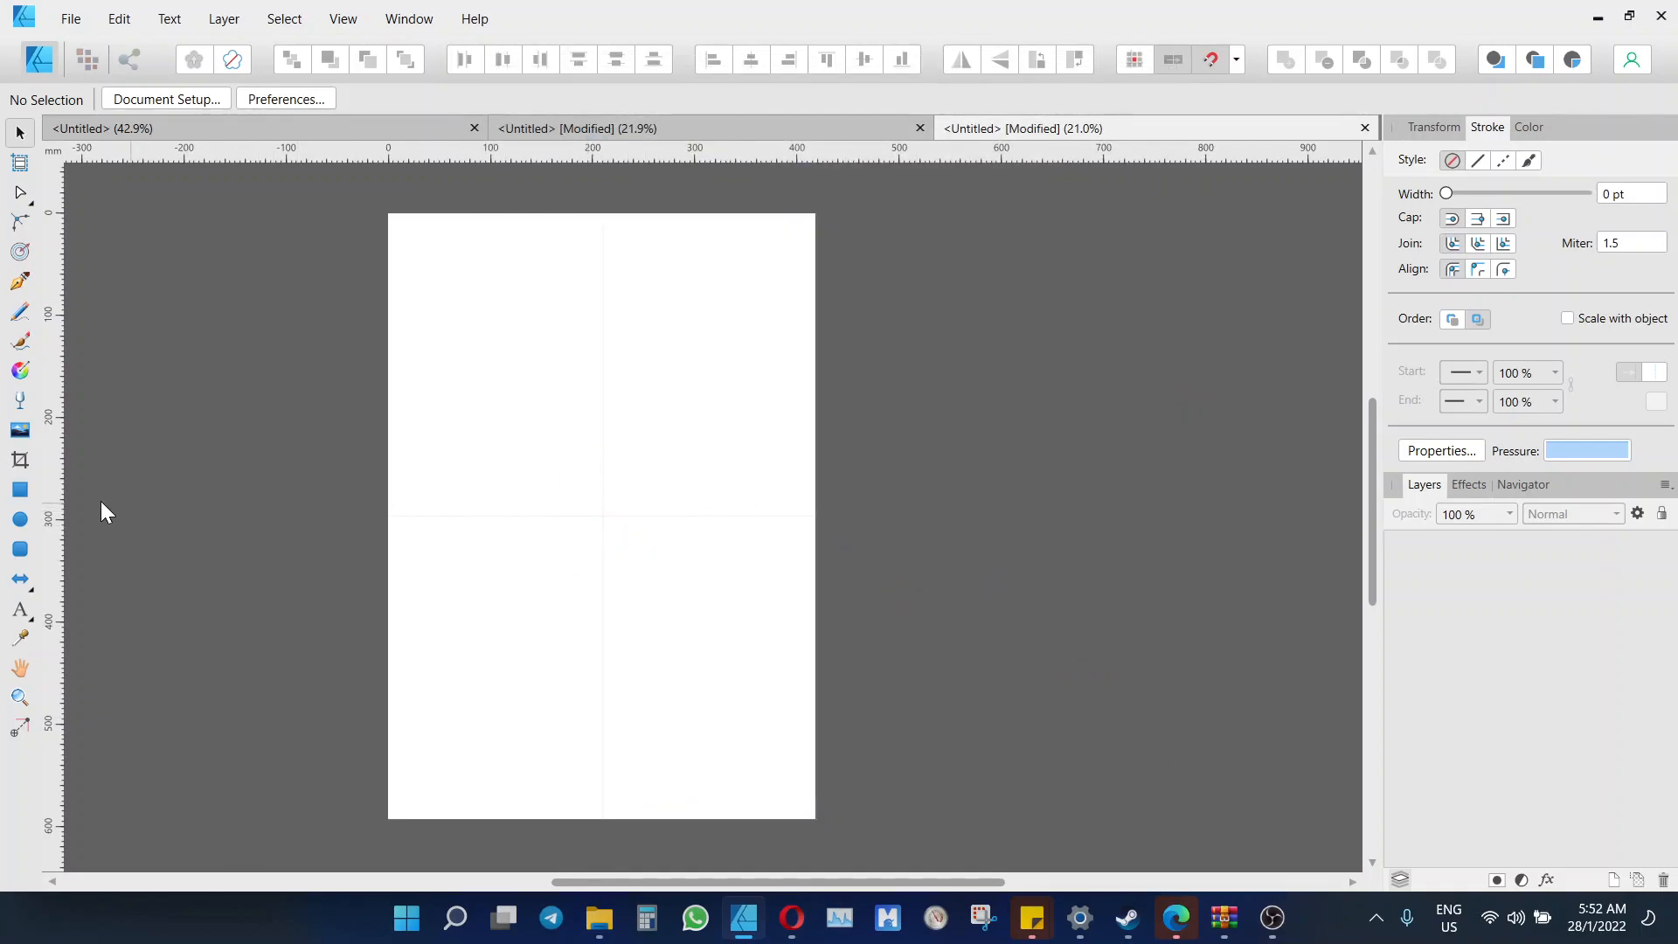
# Draw a rectangle in the page's upper-left grid cell and extend its lower-right corner to the central grid intersection, about 173 × 216 mm
pyautogui.click(20, 490)
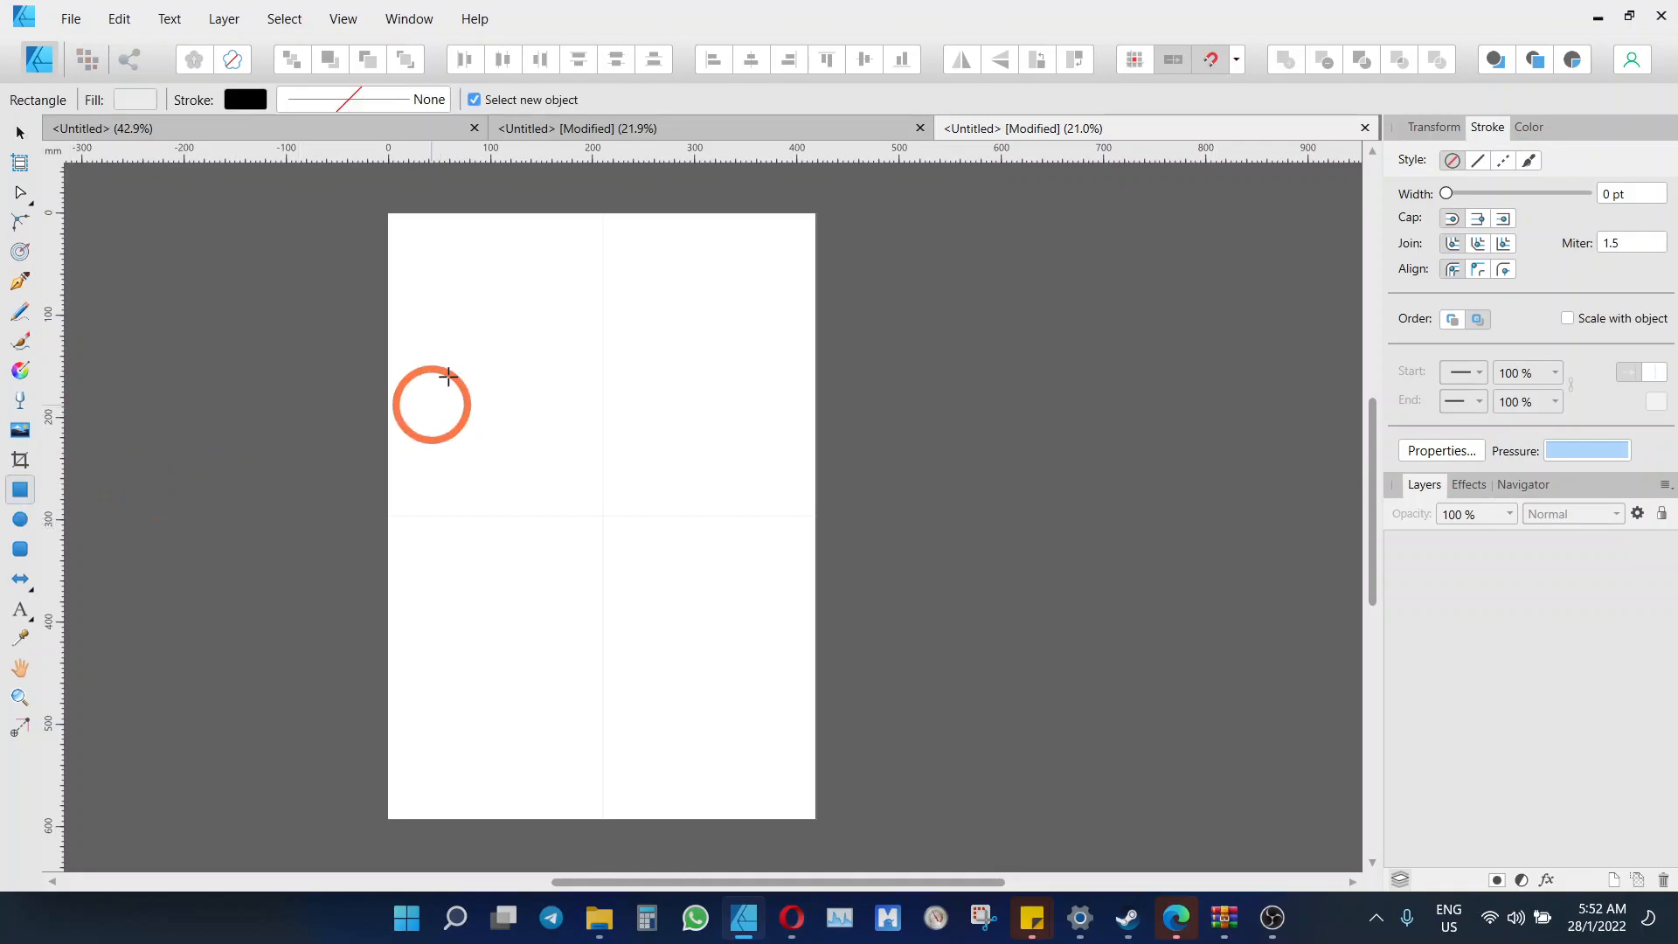
pyautogui.moveTo(427, 296); pyautogui.dragTo(512, 403)
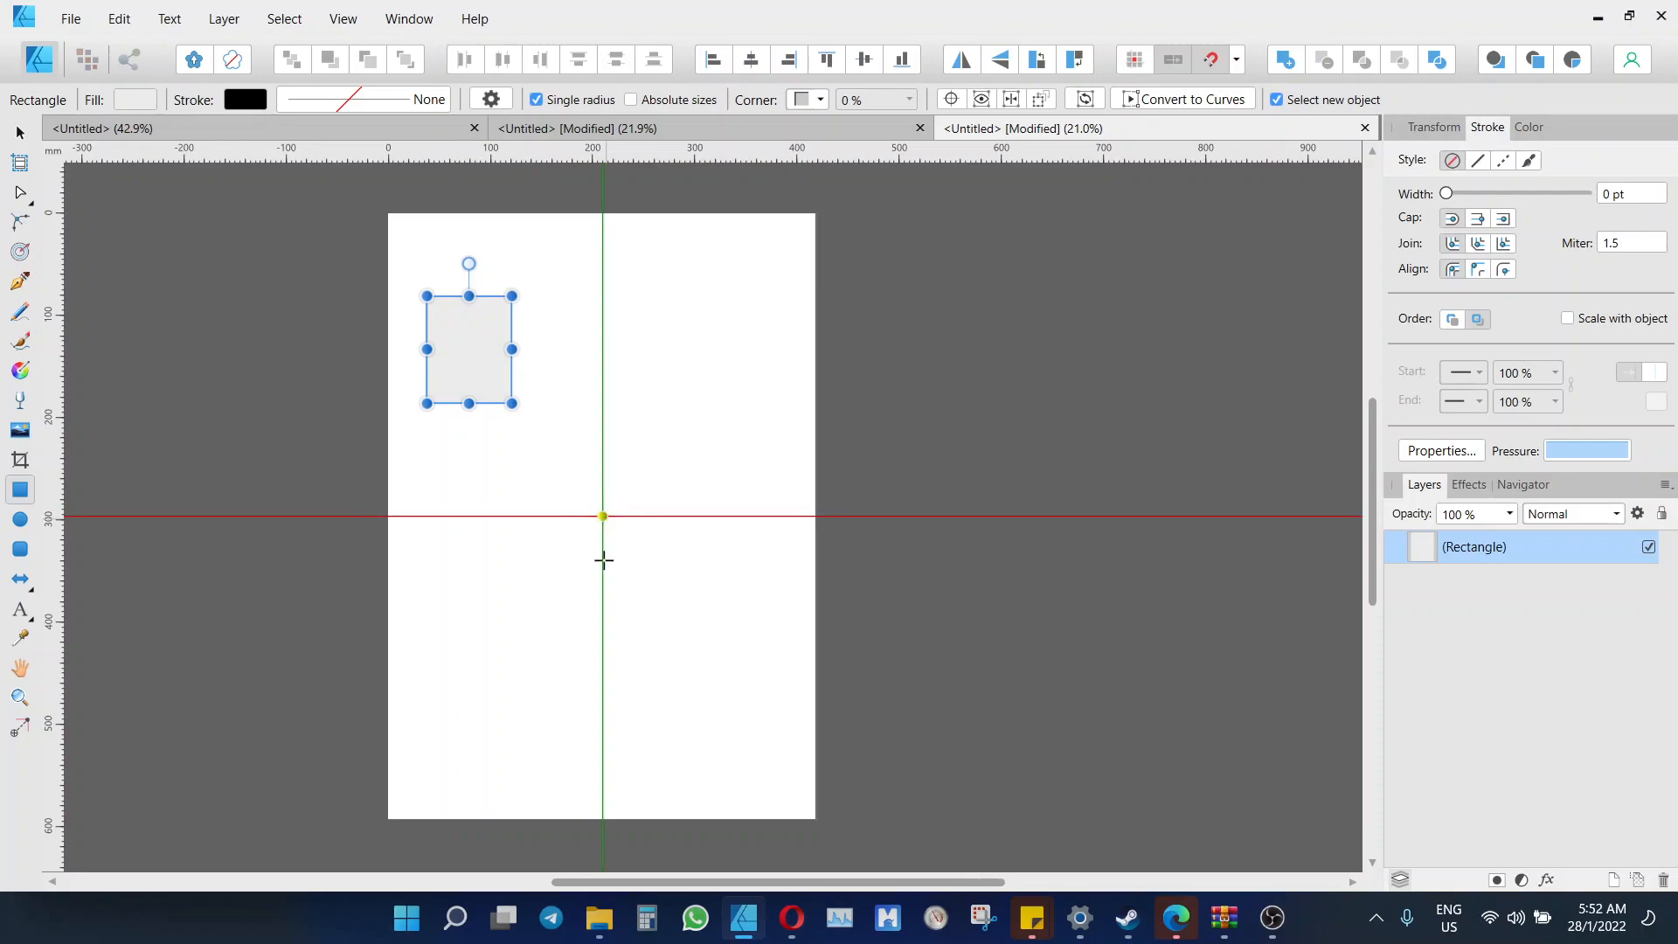
pyautogui.click(598, 928)
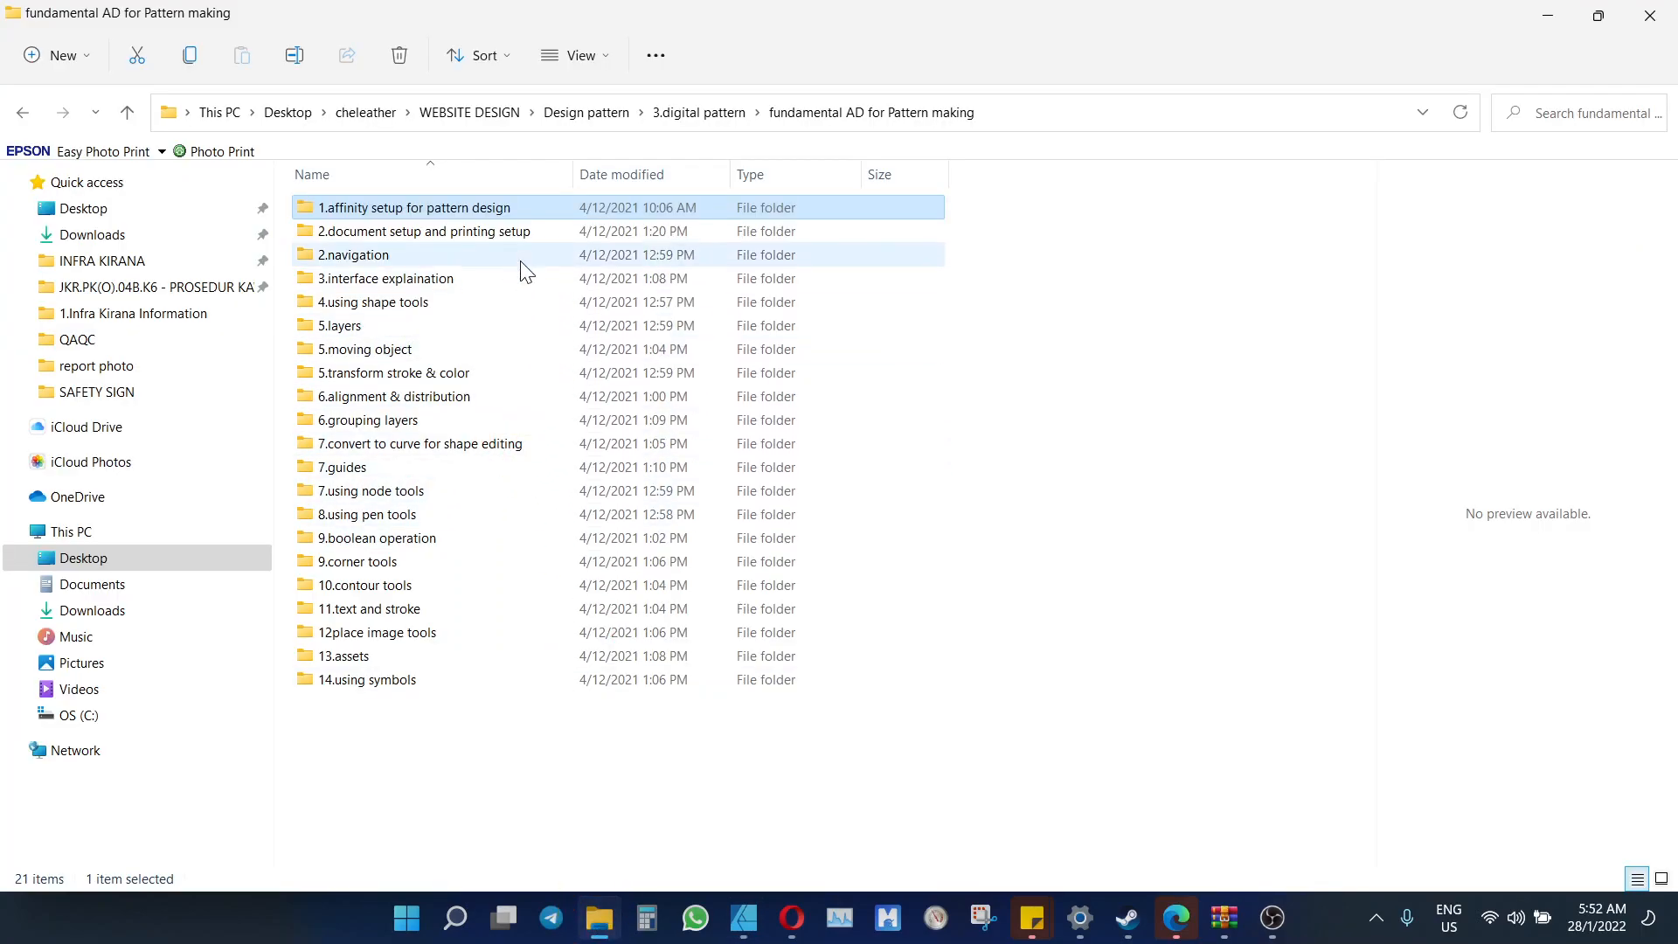
pyautogui.click(599, 916)
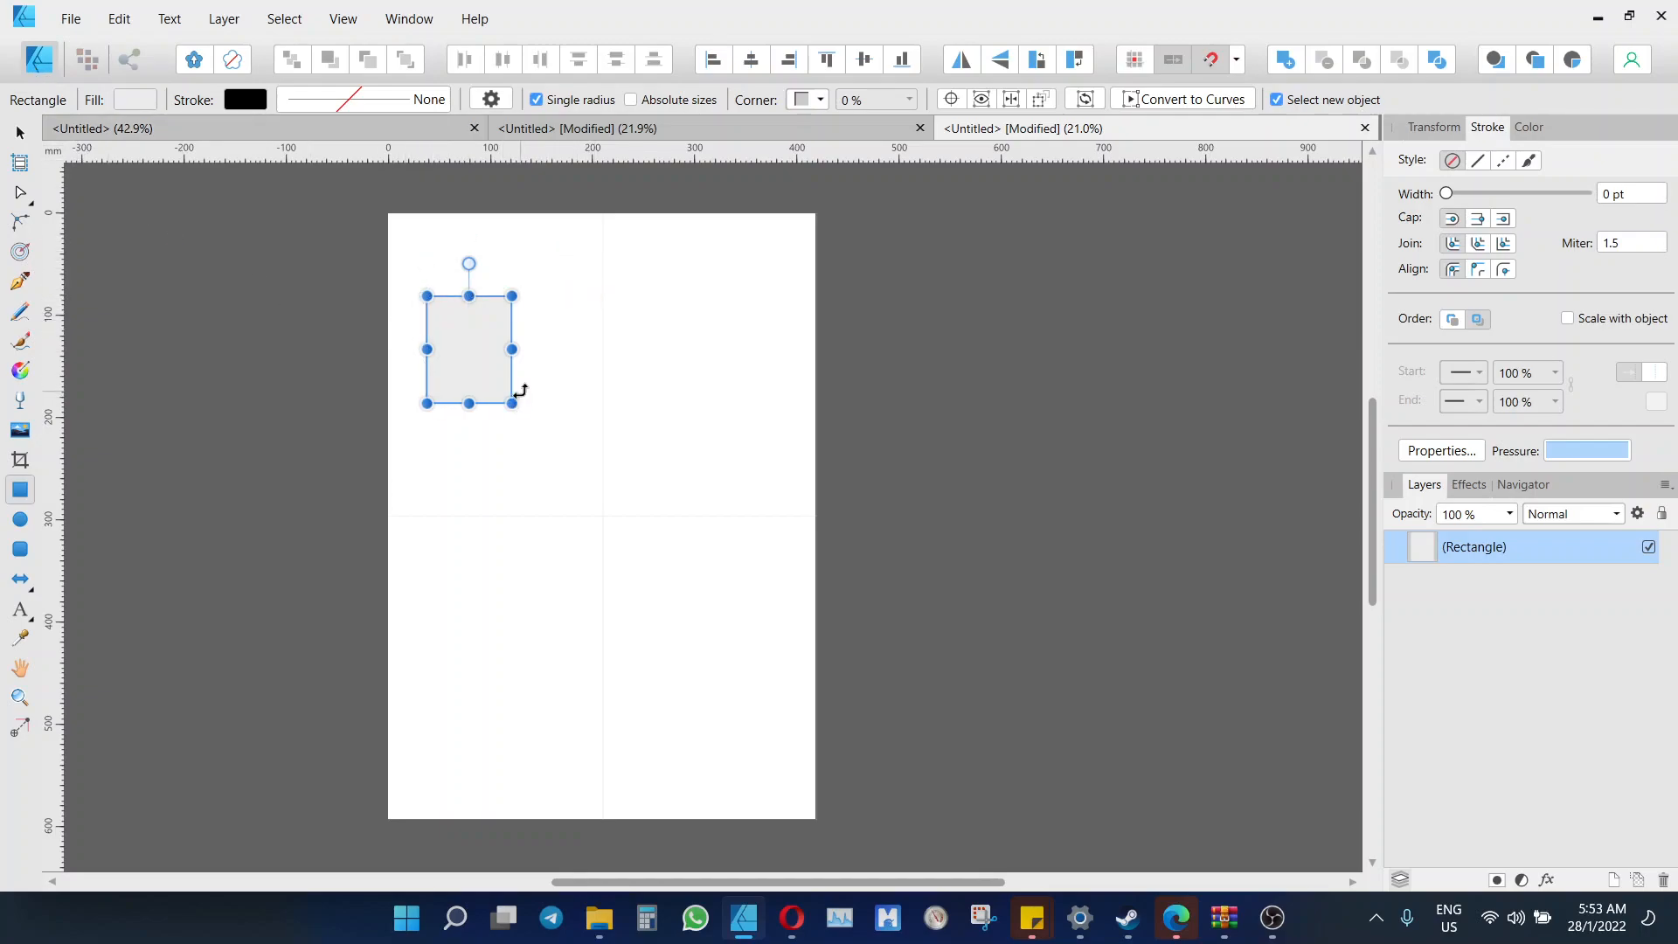
pyautogui.moveTo(514, 400); pyautogui.dragTo(601, 514)
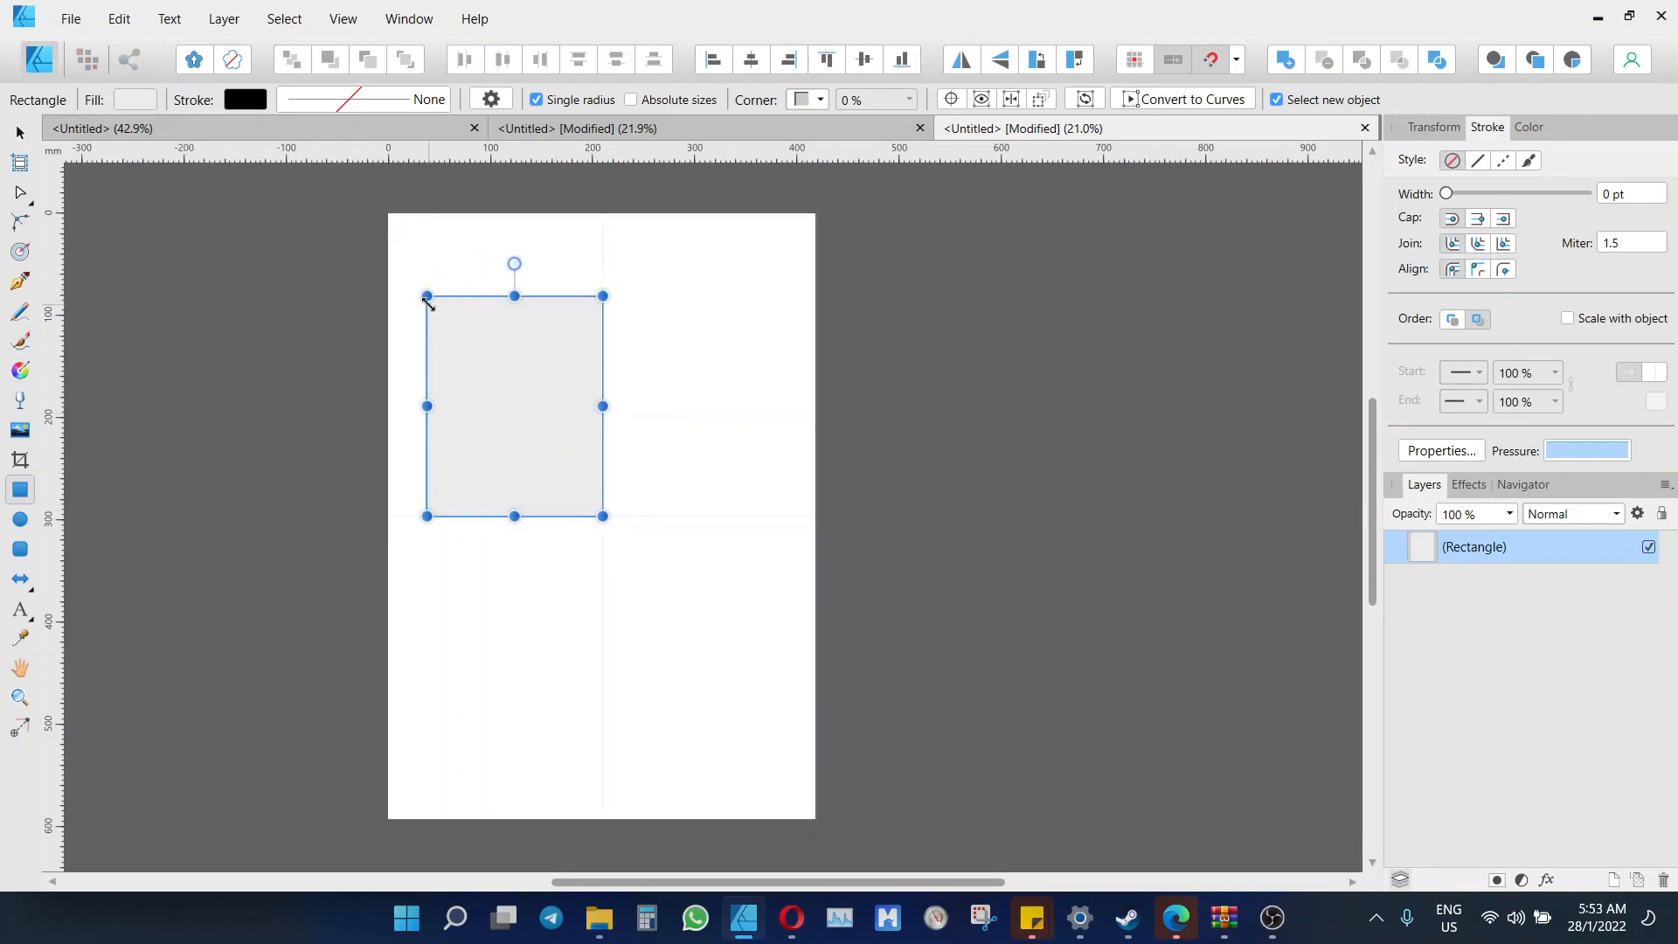
# Examine the sharpness of the vector rectangle's upper edge and corner at extreme magnification, and fit the rectangle back in view
pyautogui.scroll(15, 417, 287)
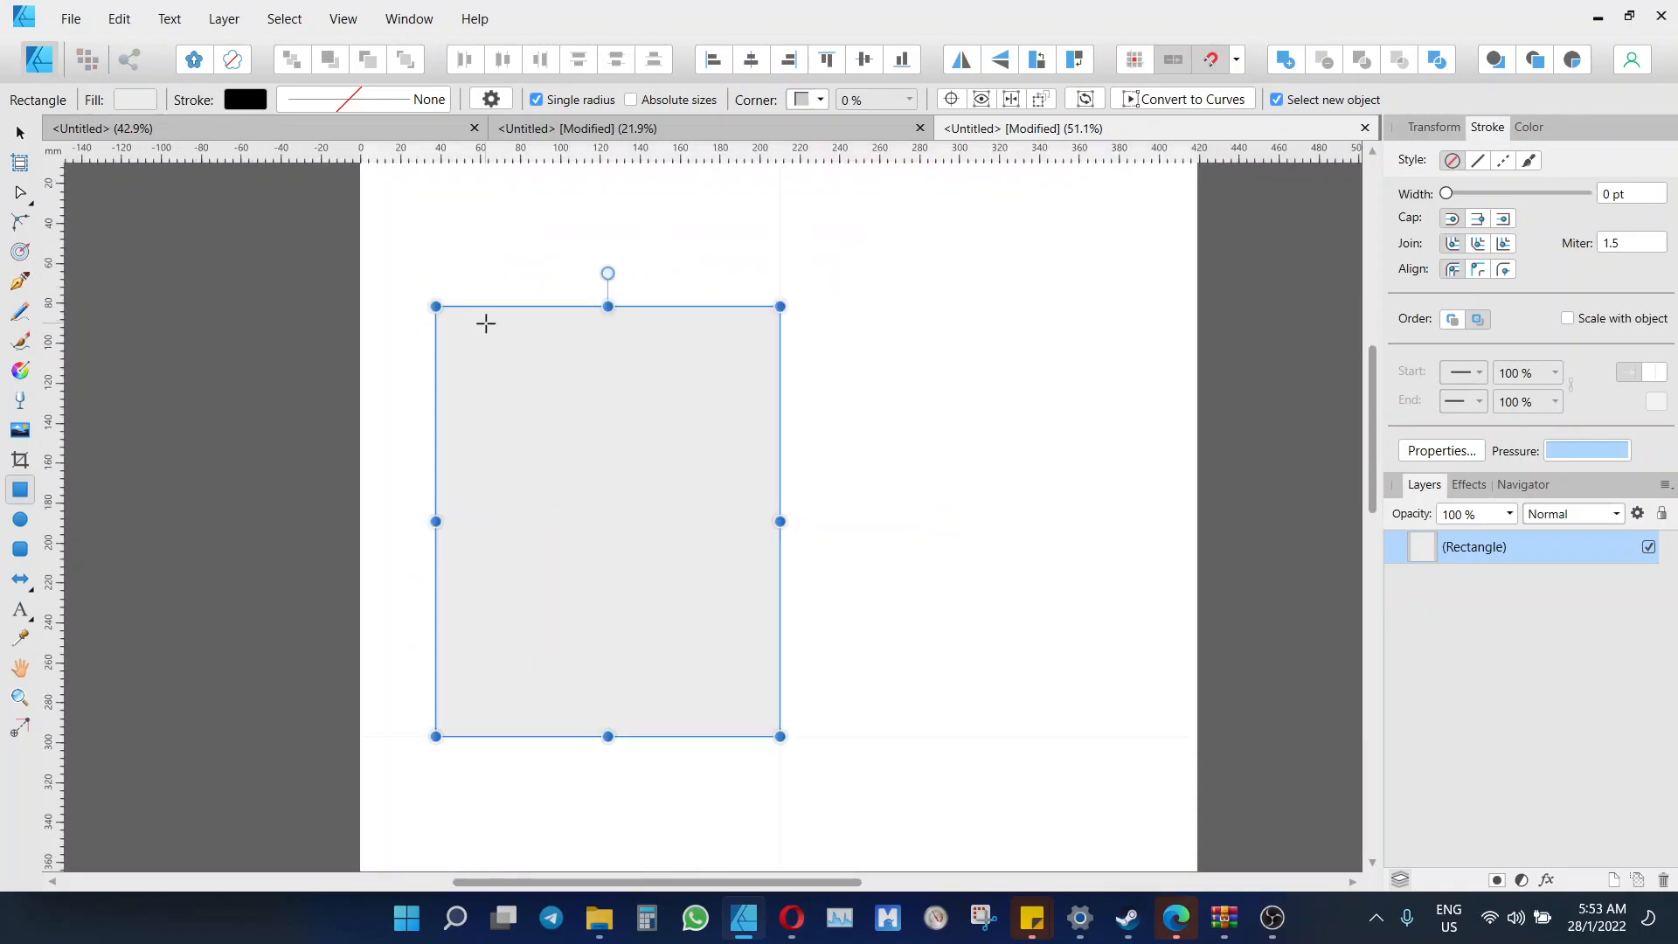
pyautogui.scroll(8, 293, 326)
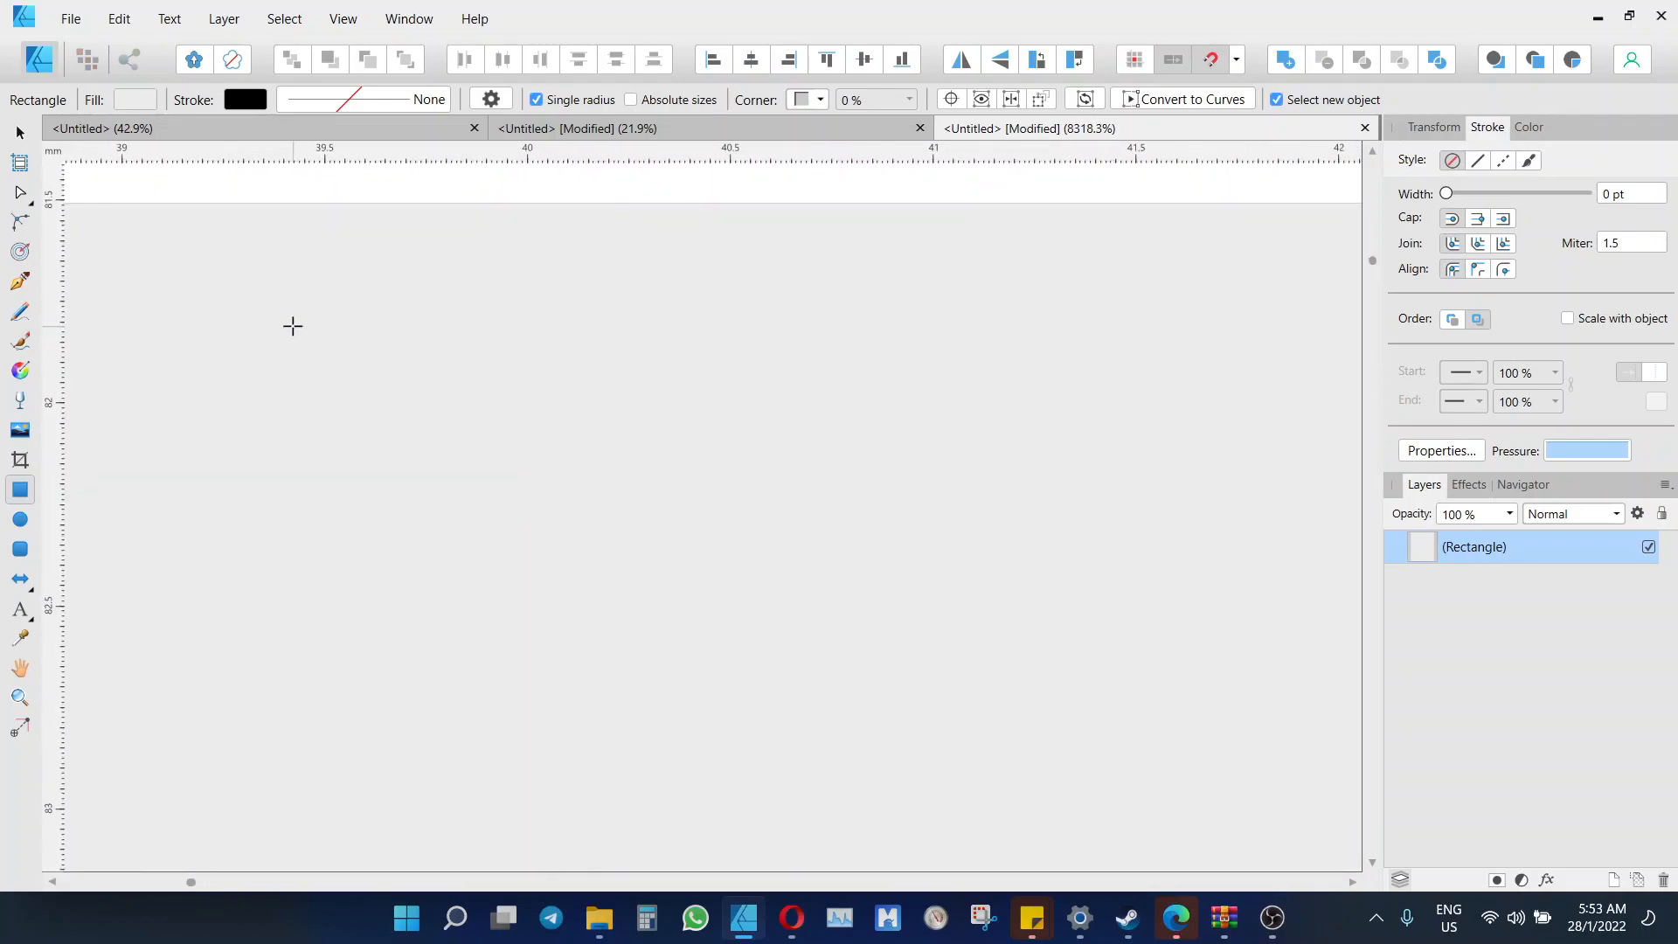
pyautogui.moveTo(492, 234); pyautogui.dragTo(532, 464)
pyautogui.scroll(18, 555, 416)
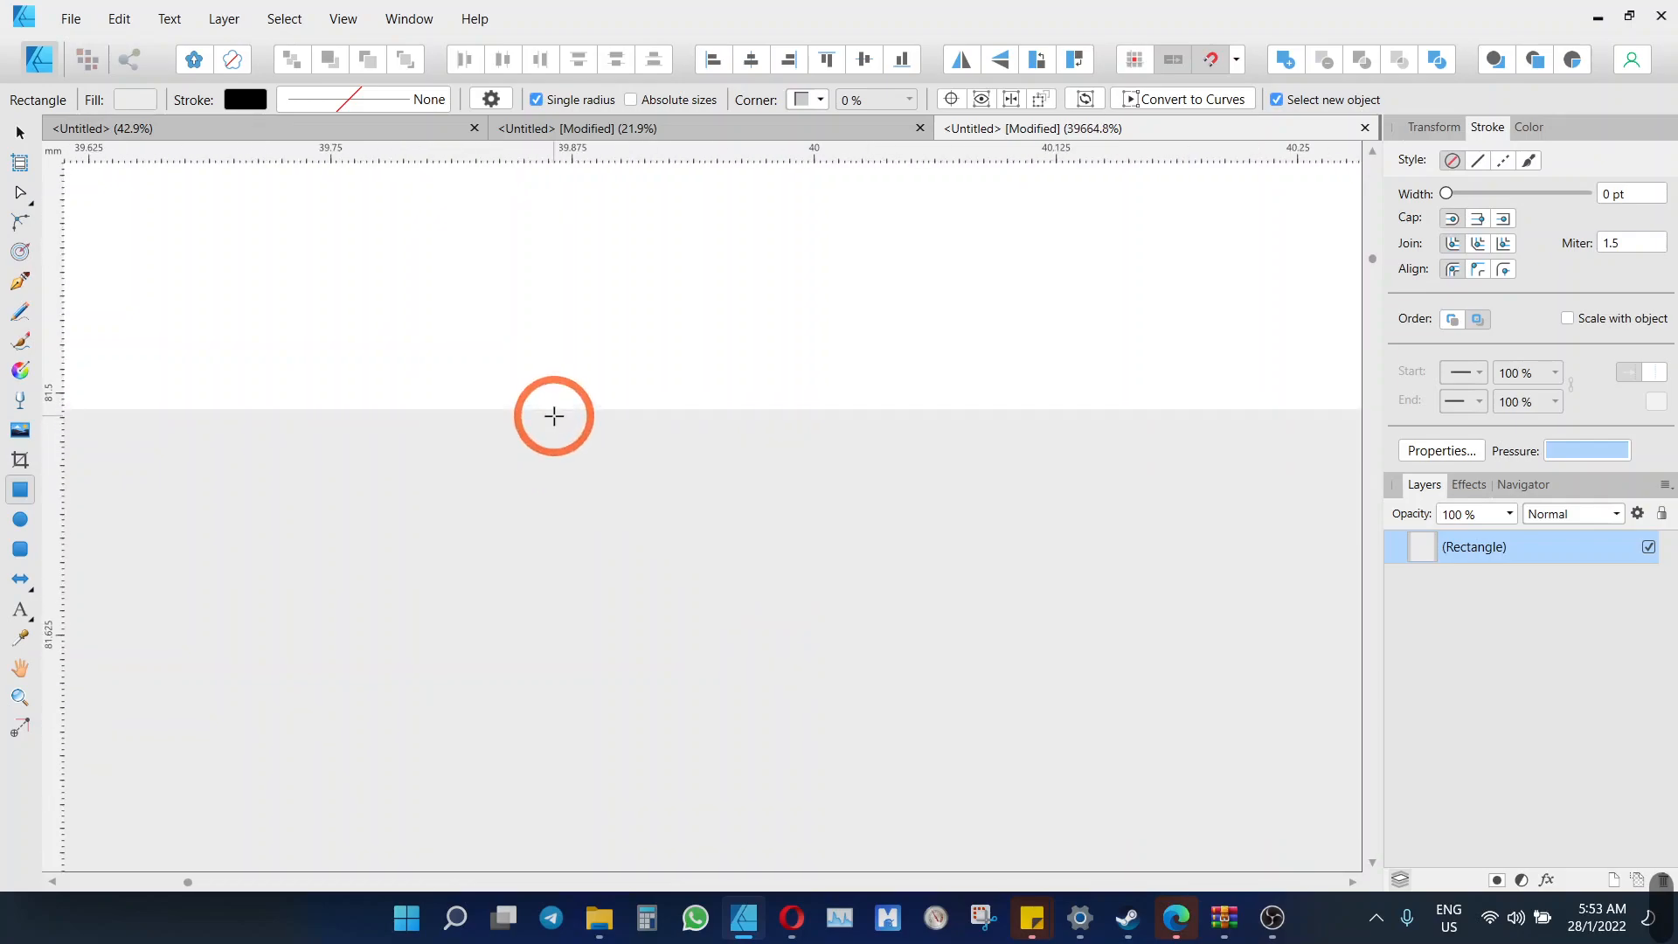
pyautogui.moveTo(567, 377); pyautogui.dragTo(562, 412)
pyautogui.scroll(6, 555, 409)
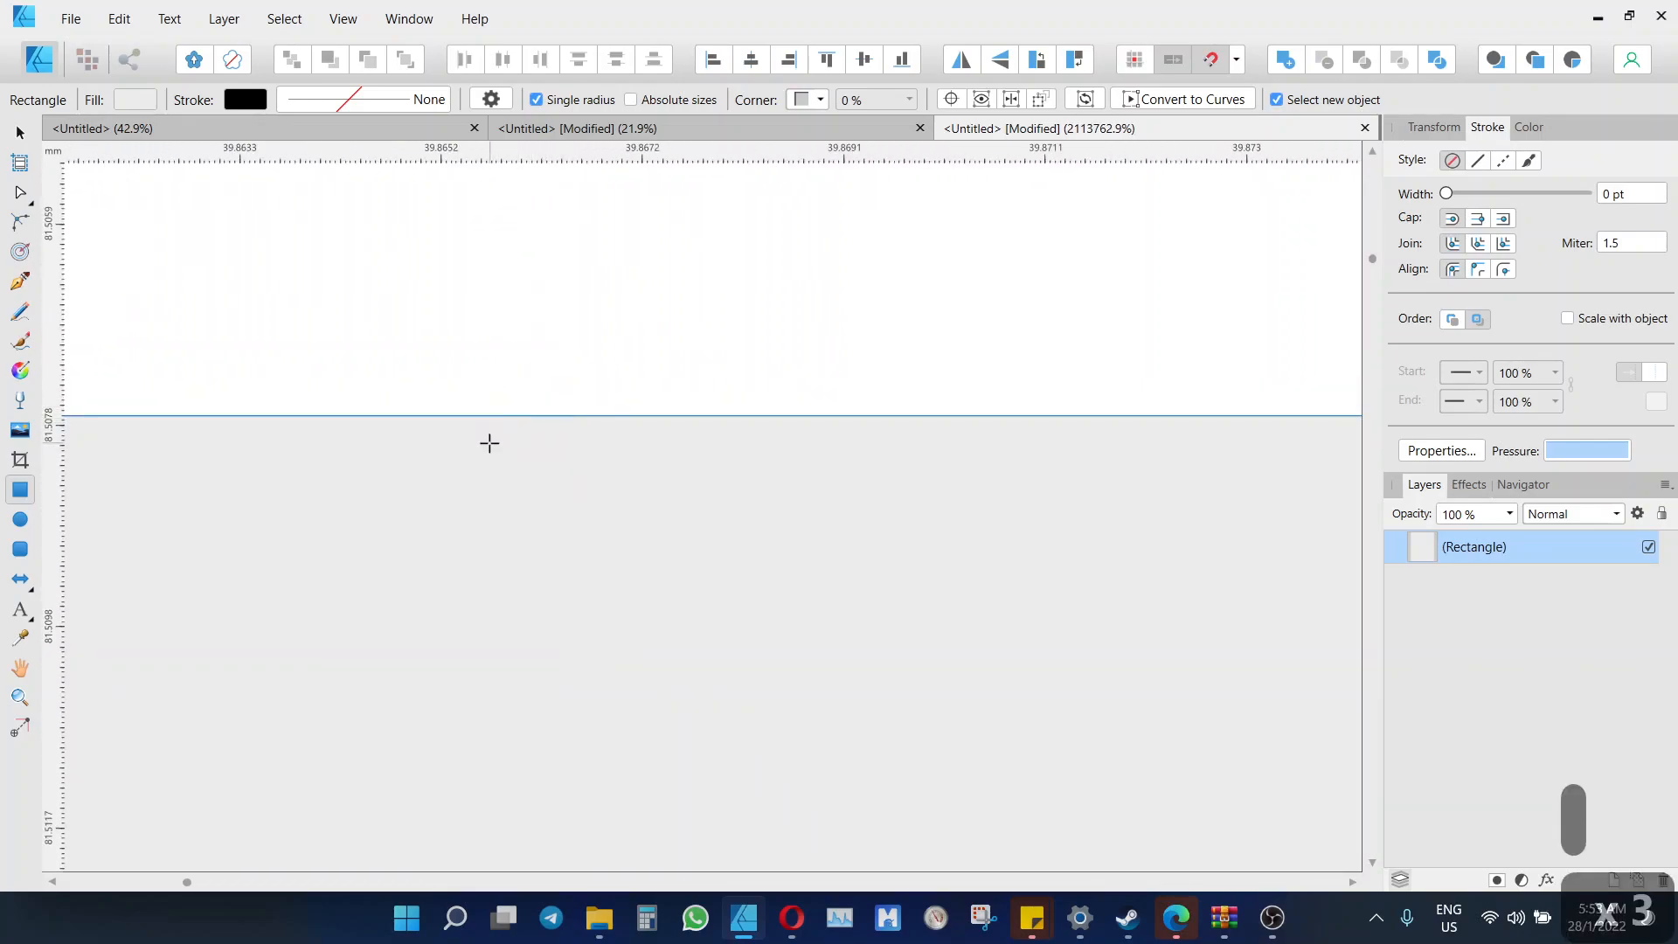
pyautogui.scroll(-20, 492, 435)
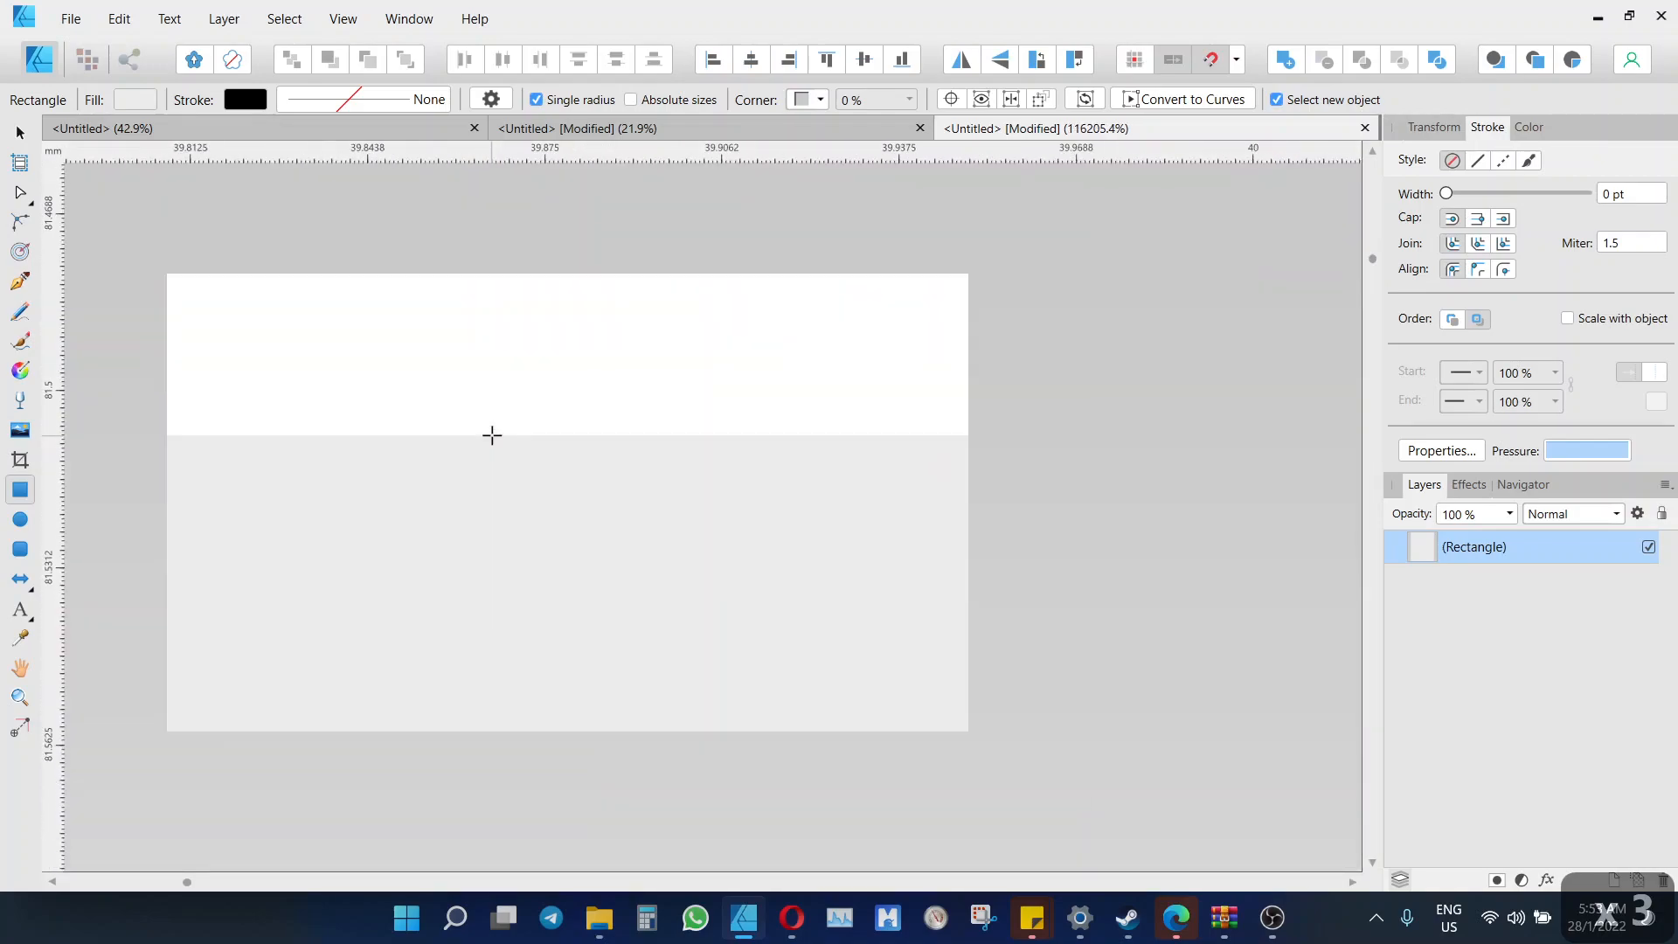
pyautogui.scroll(-12, 488, 438)
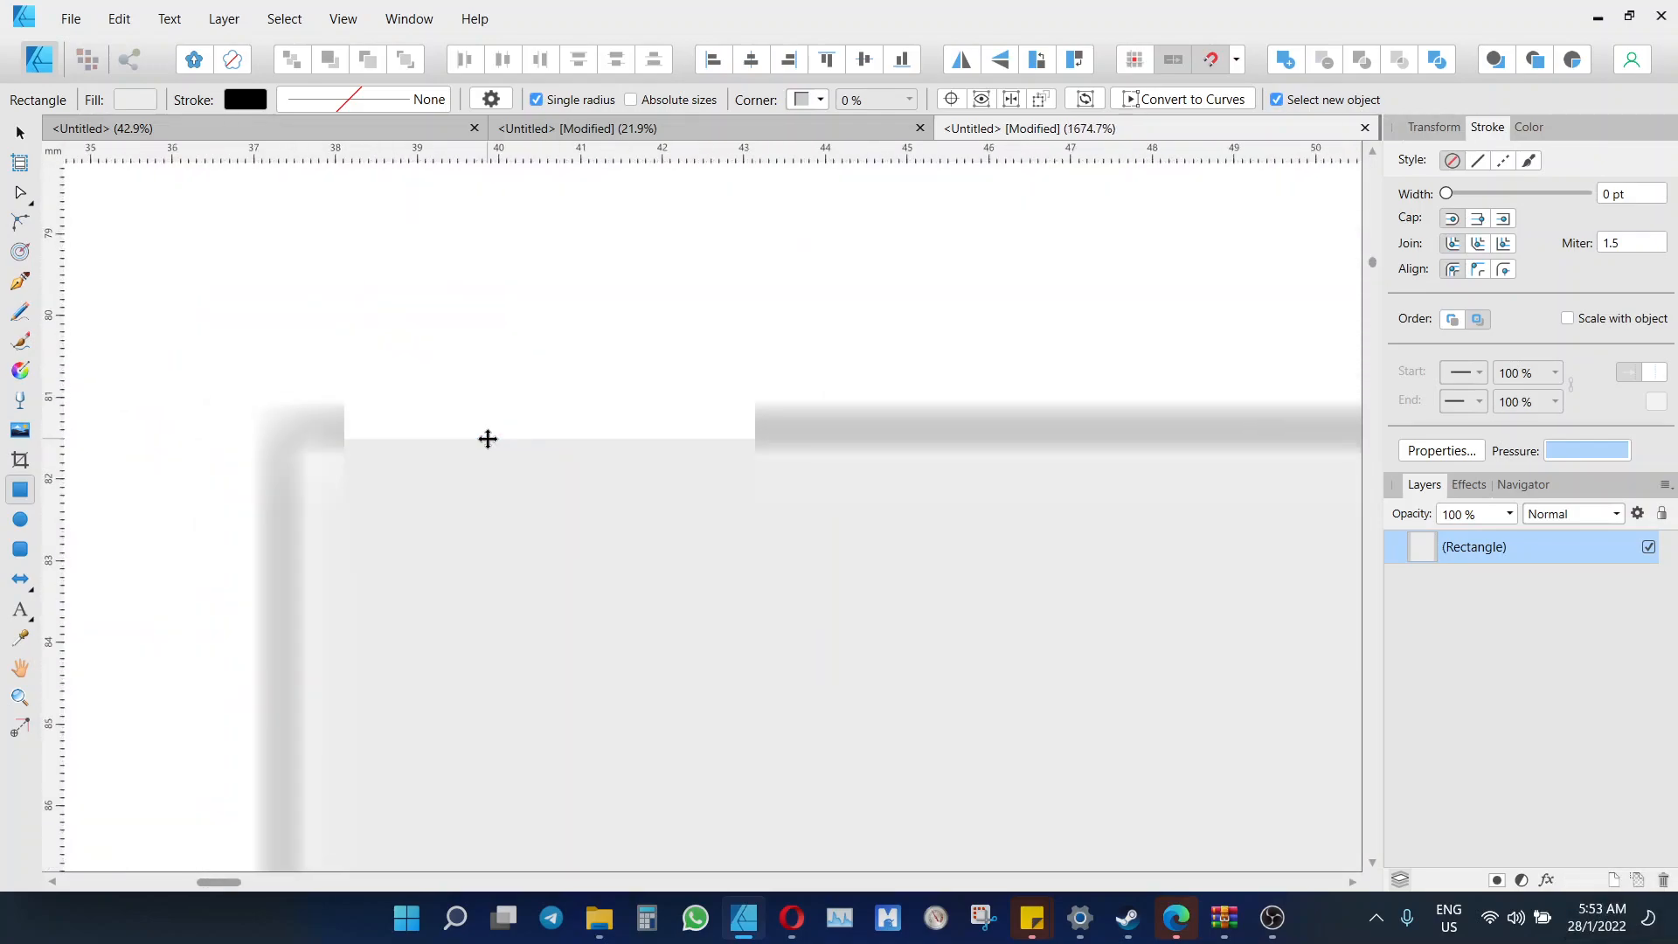
pyautogui.moveTo(527, 430); pyautogui.dragTo(373, 251)
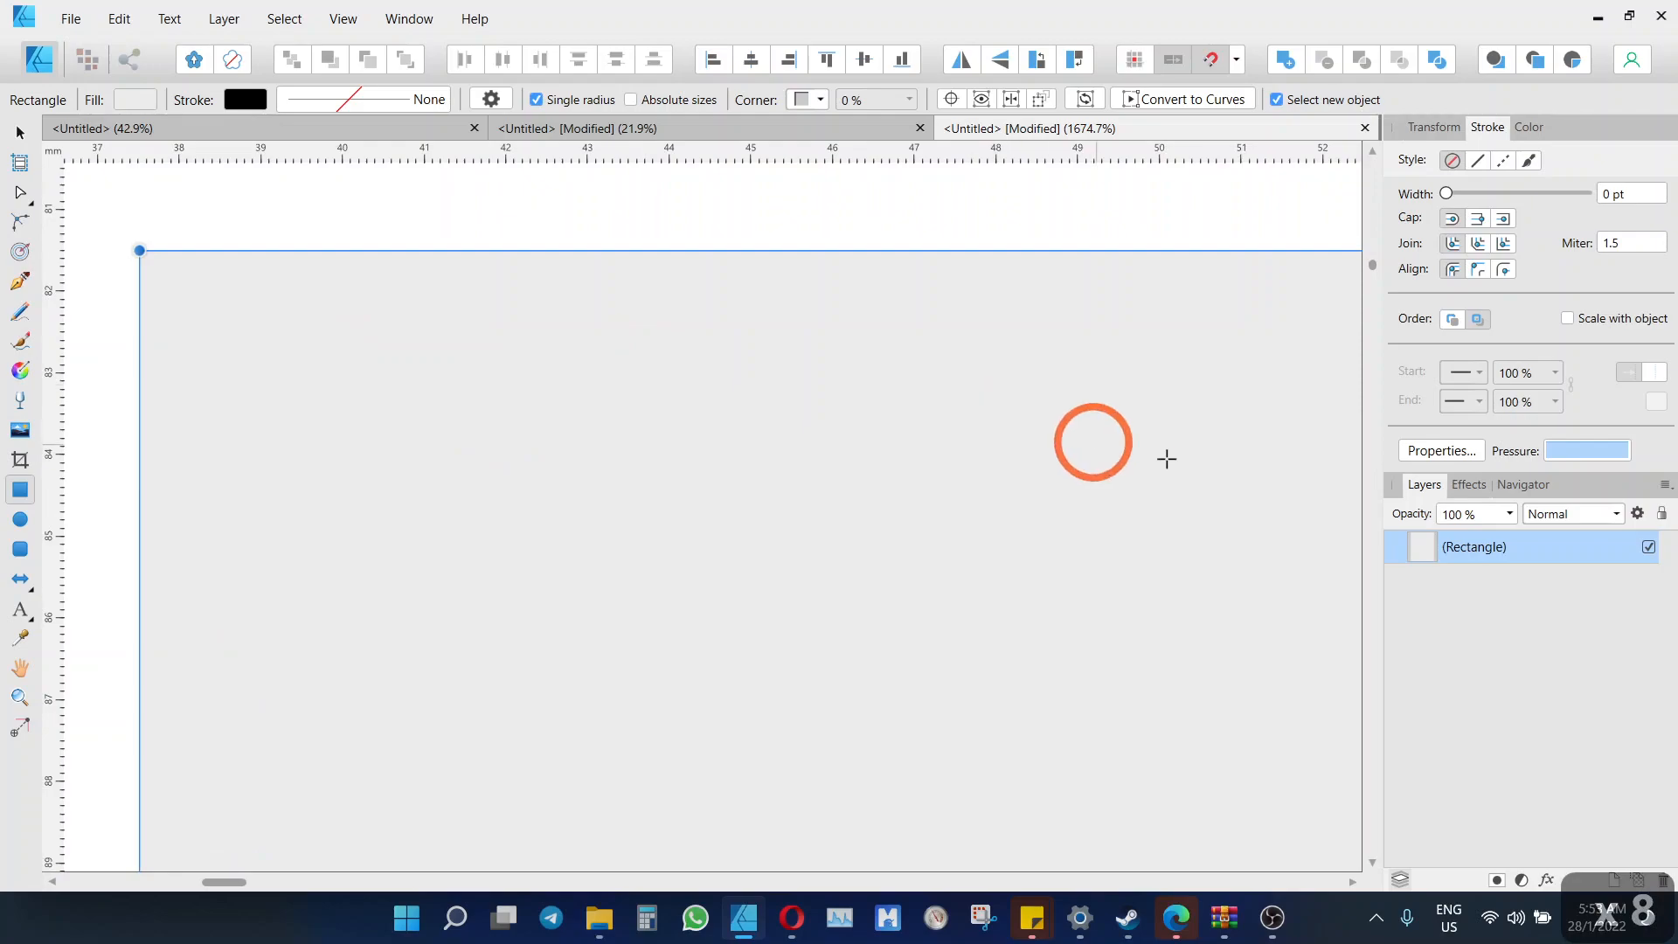
pyautogui.doubleClick(1425, 555)
pyautogui.click(1232, 483)
pyautogui.click(820, 380)
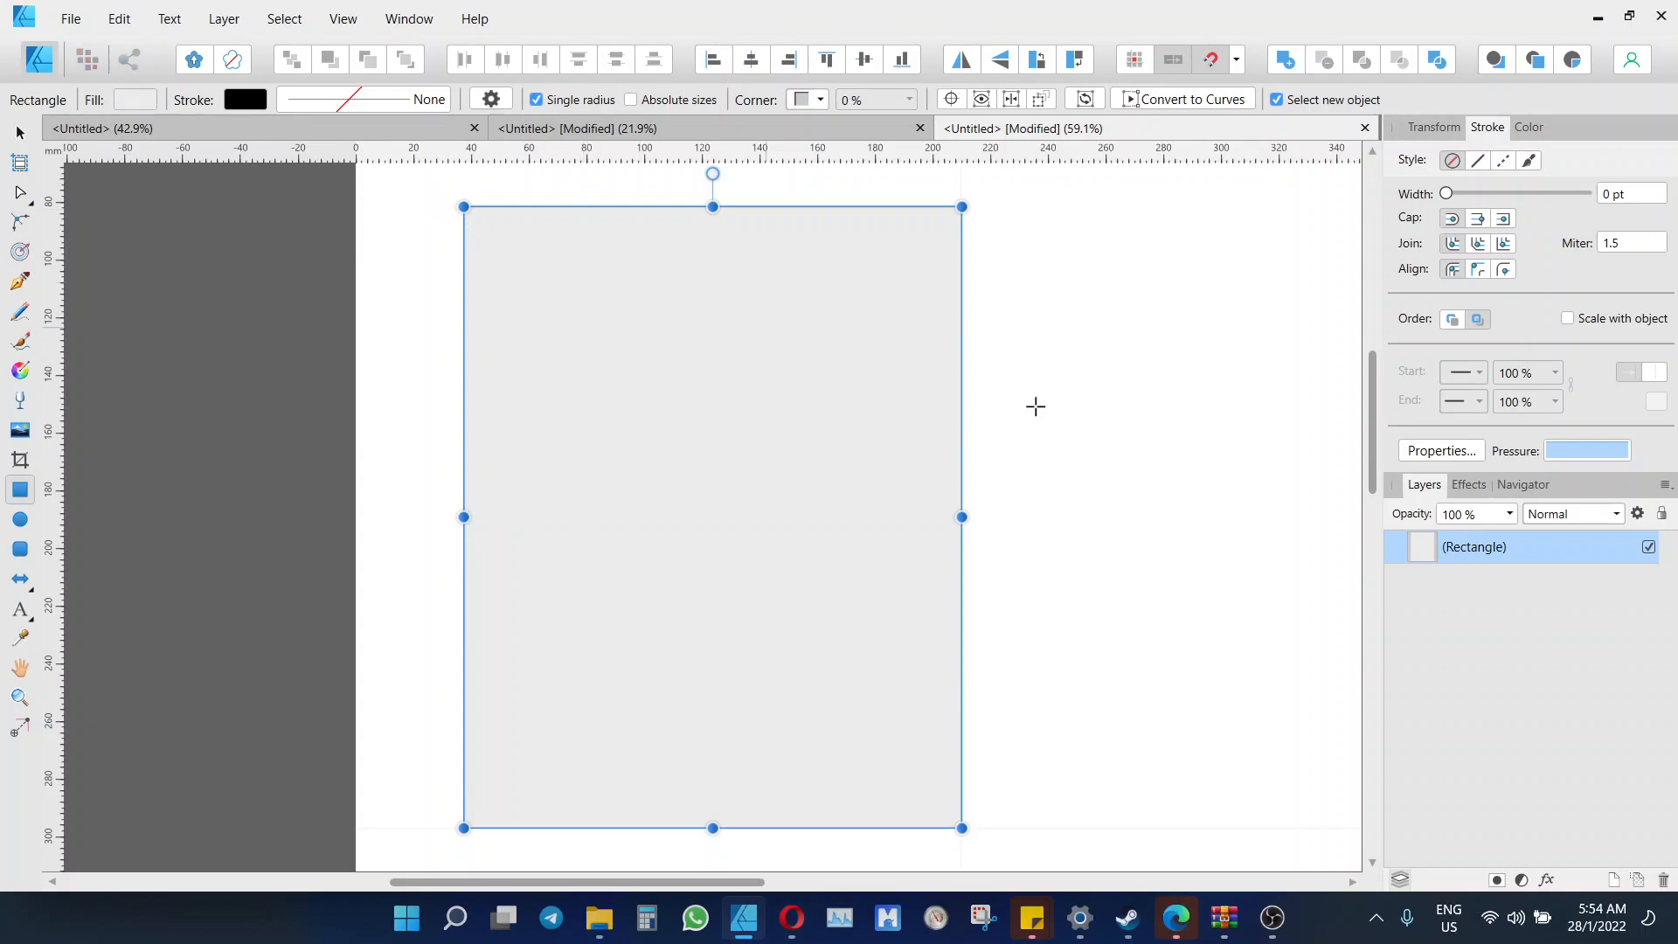
# Rasterize the rectangle into a pixel layer and examine its right edge at high magnification
pyautogui.rightClick(1428, 552)
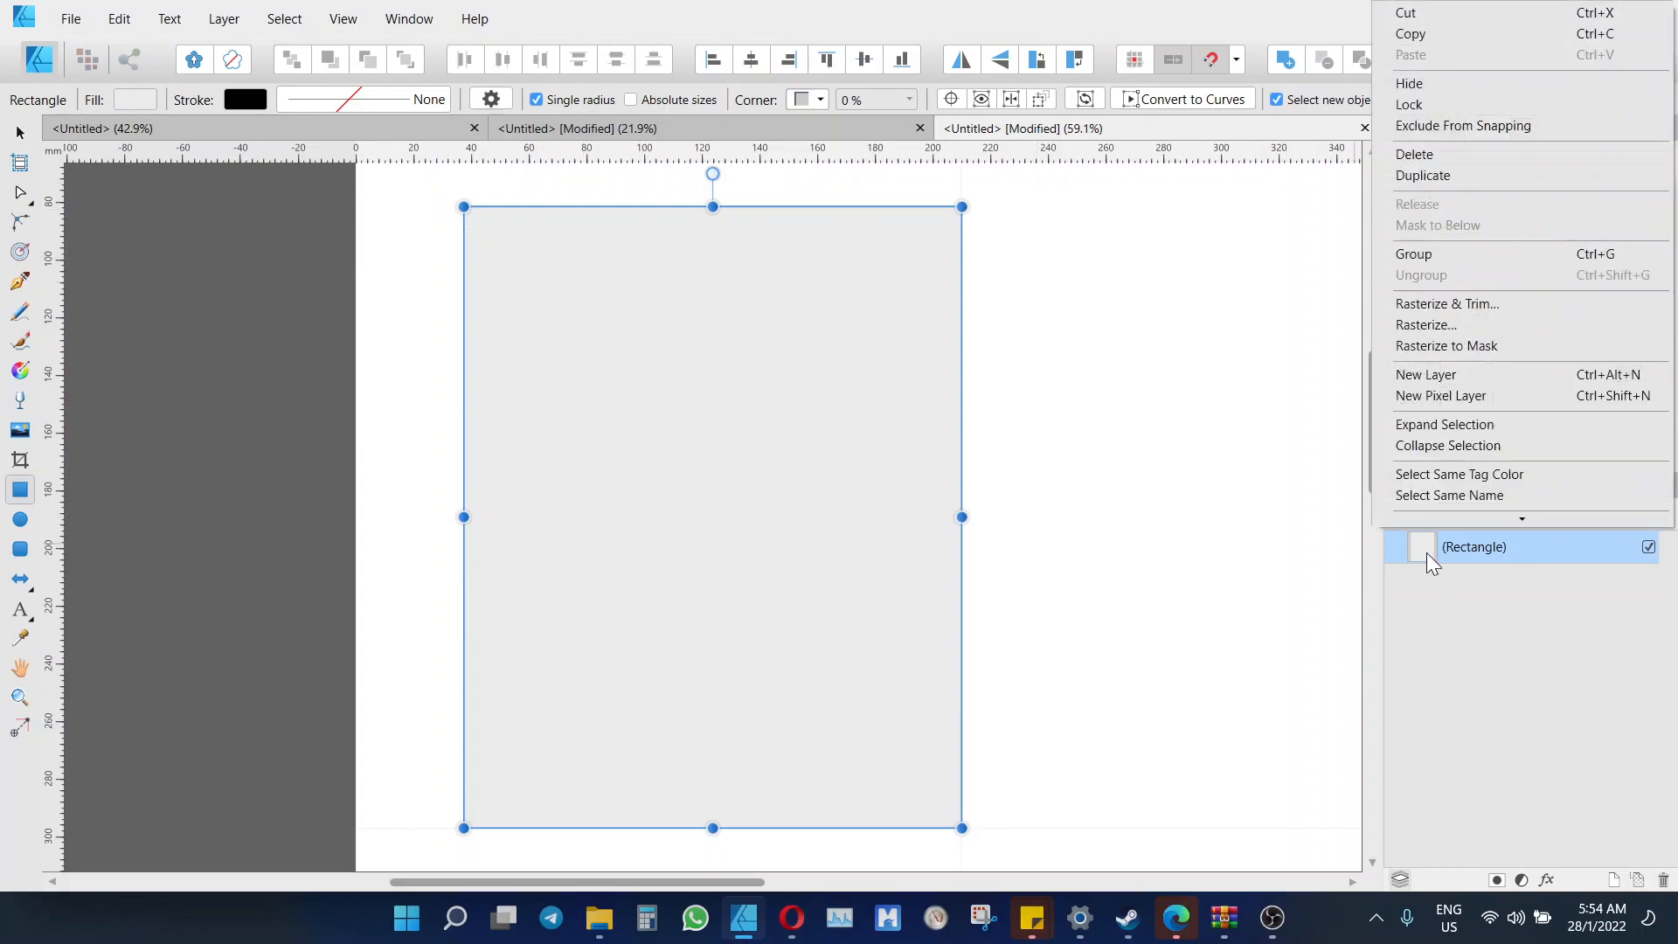
pyautogui.click(1449, 327)
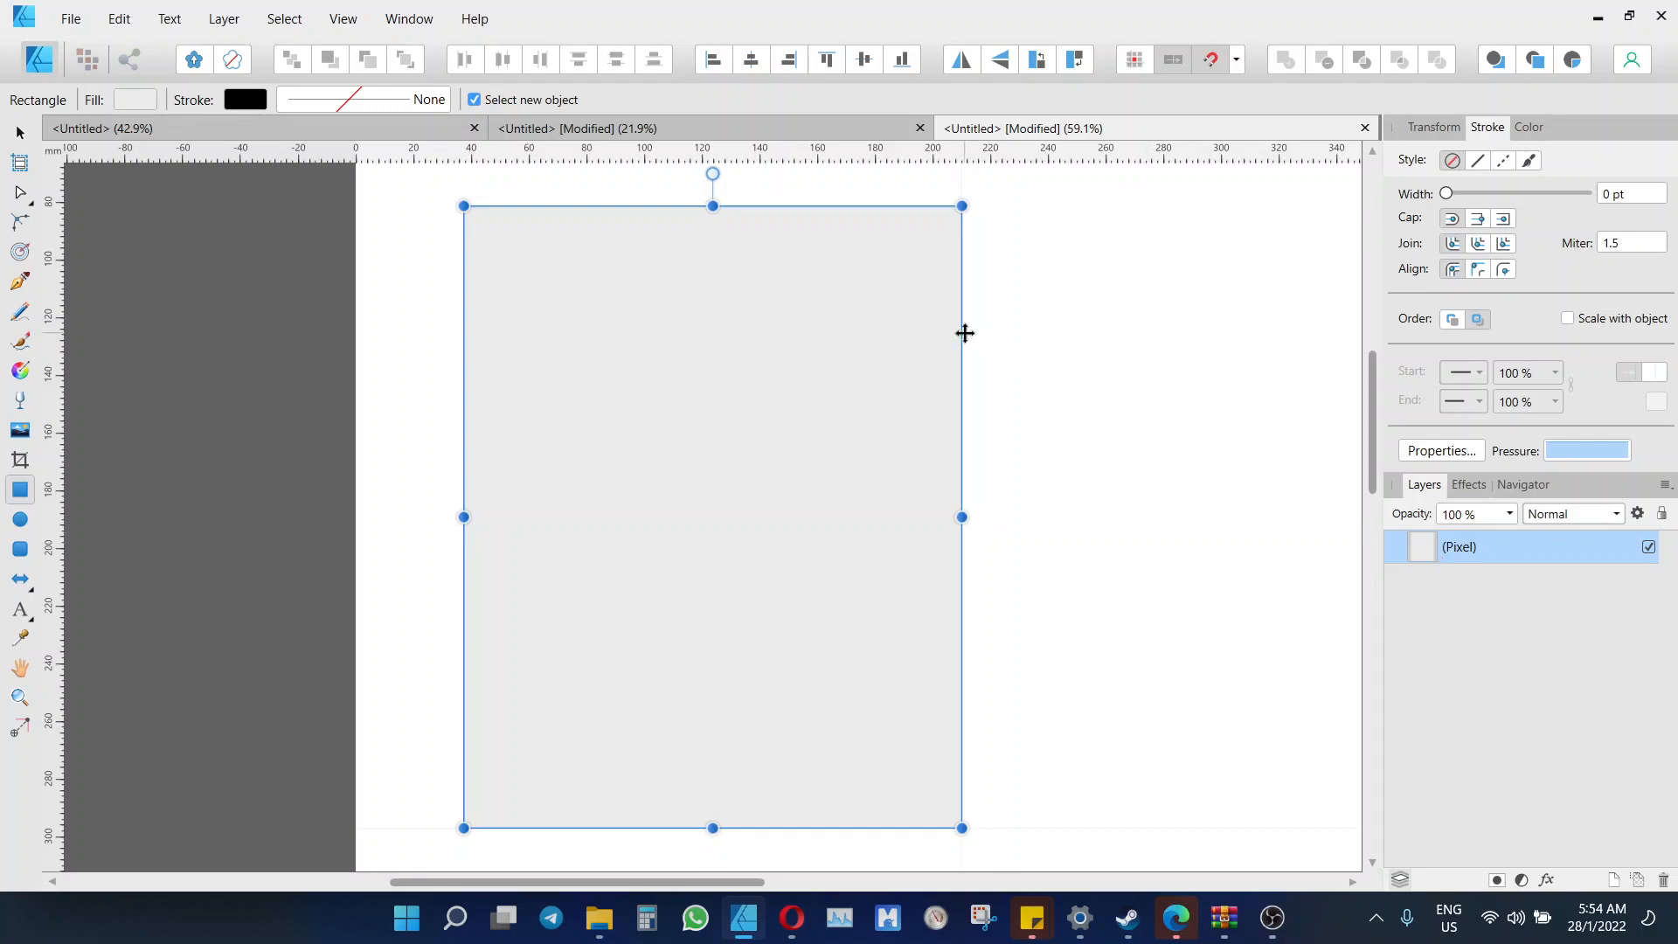
pyautogui.scroll(12, 964, 333)
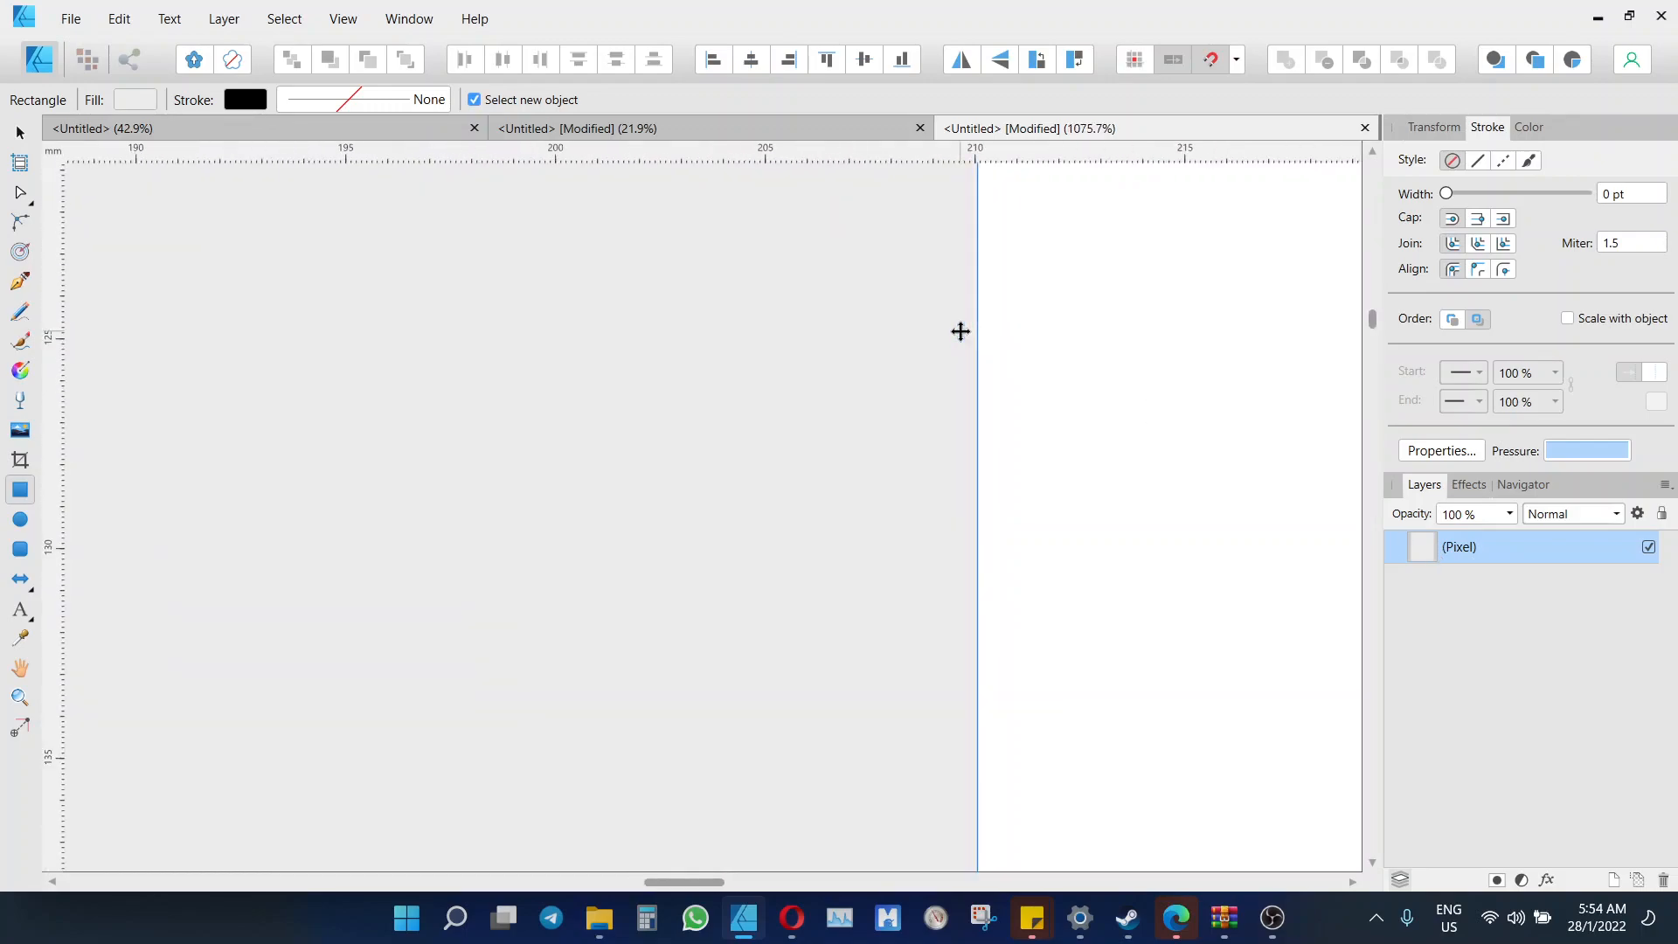
pyautogui.scroll(8, 1012, 360)
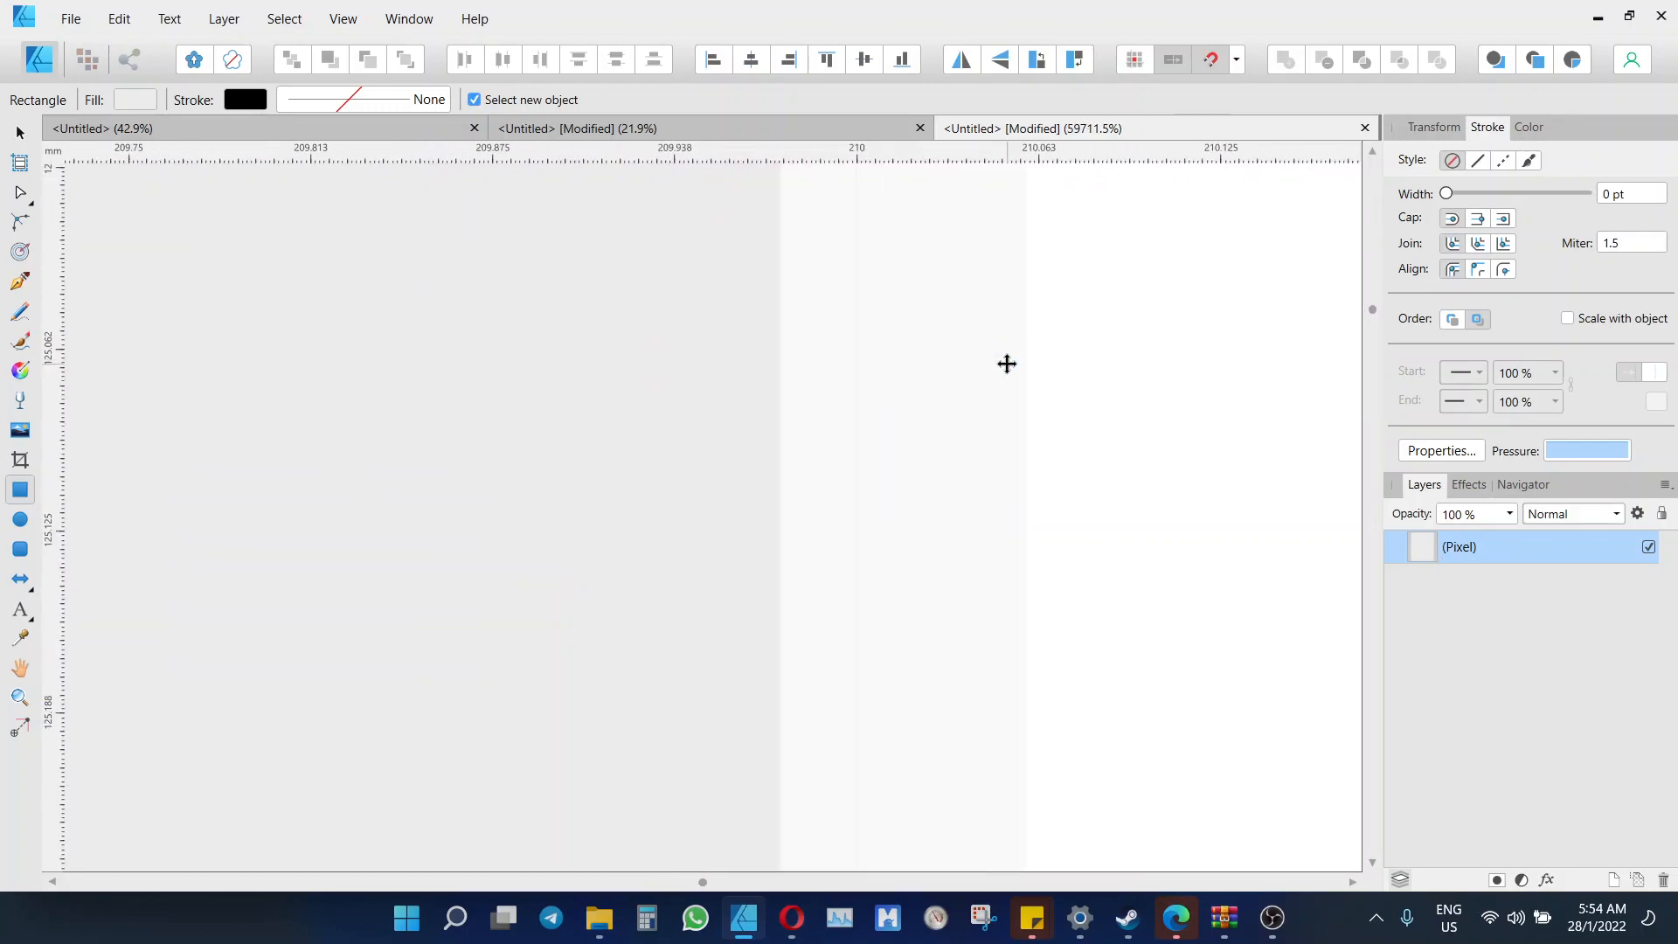
pyautogui.scroll(-2, 901, 399)
pyautogui.scroll(-4, 975, 400)
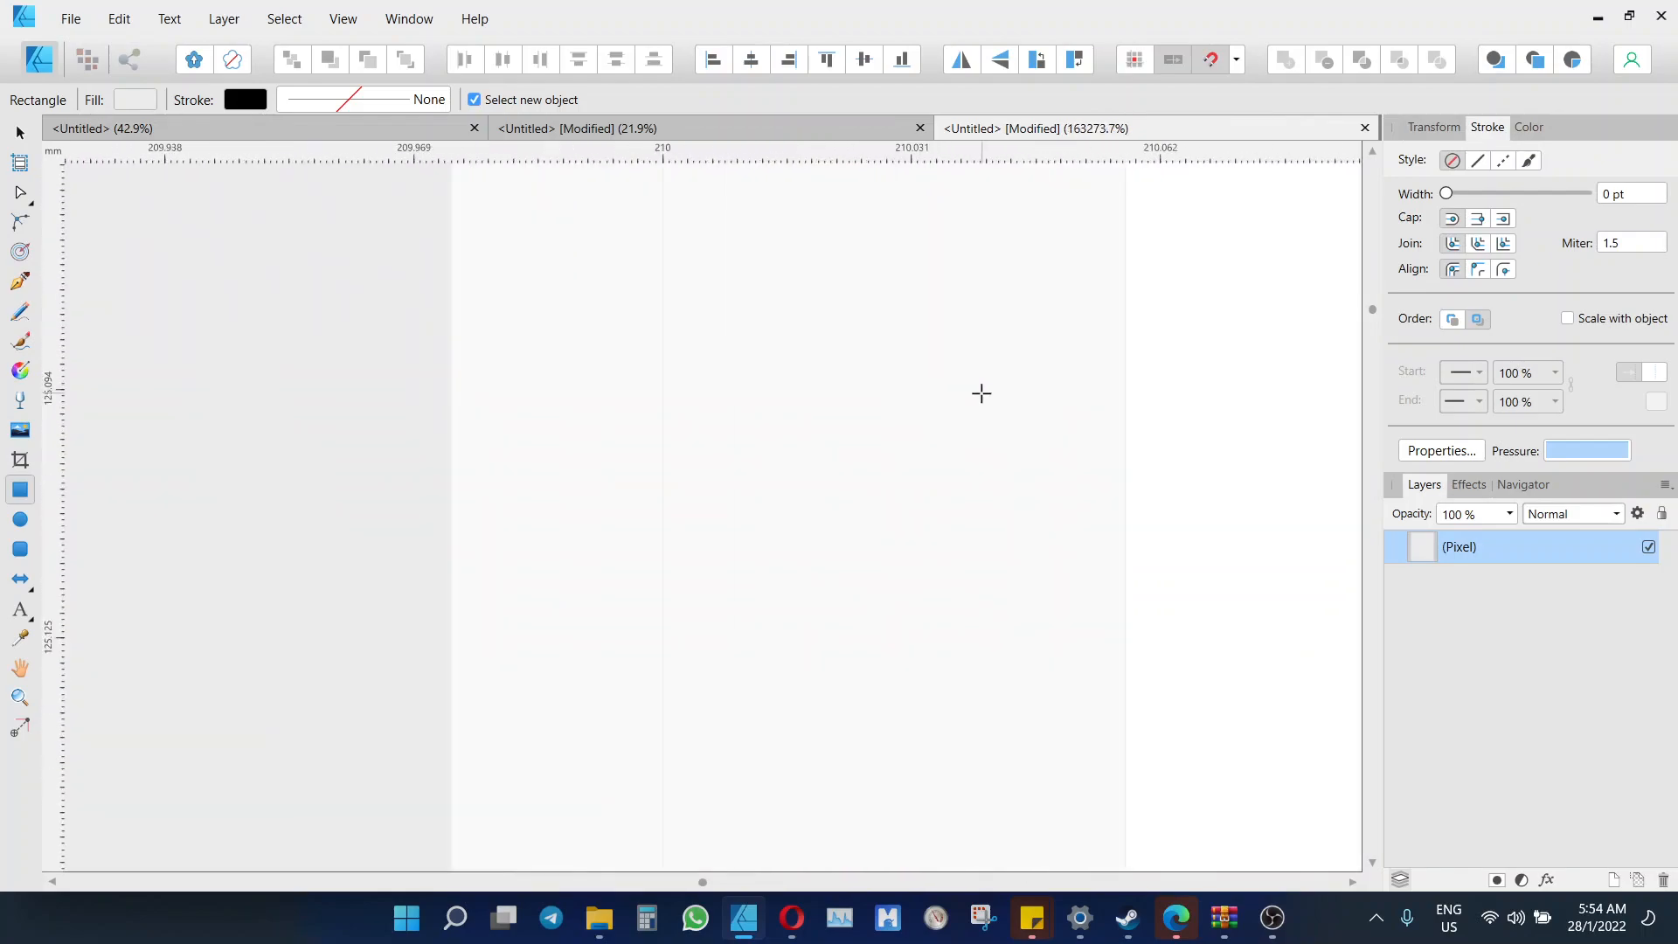
pyautogui.scroll(-10, 980, 393)
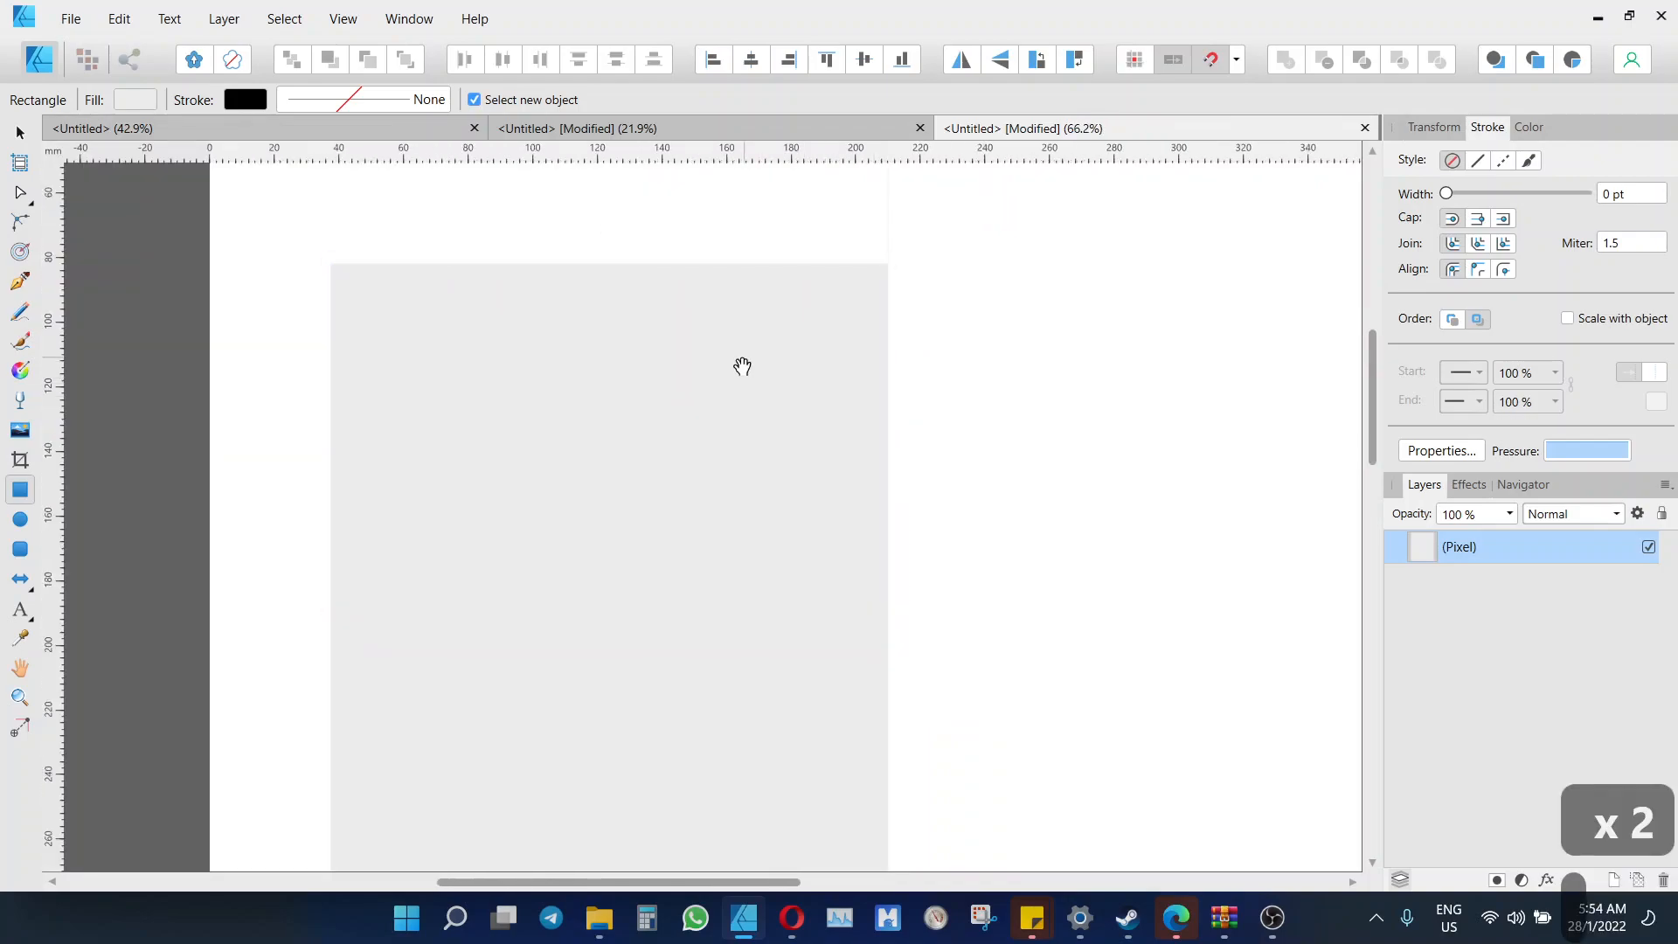
pyautogui.moveTo(695, 333); pyautogui.dragTo(884, 438)
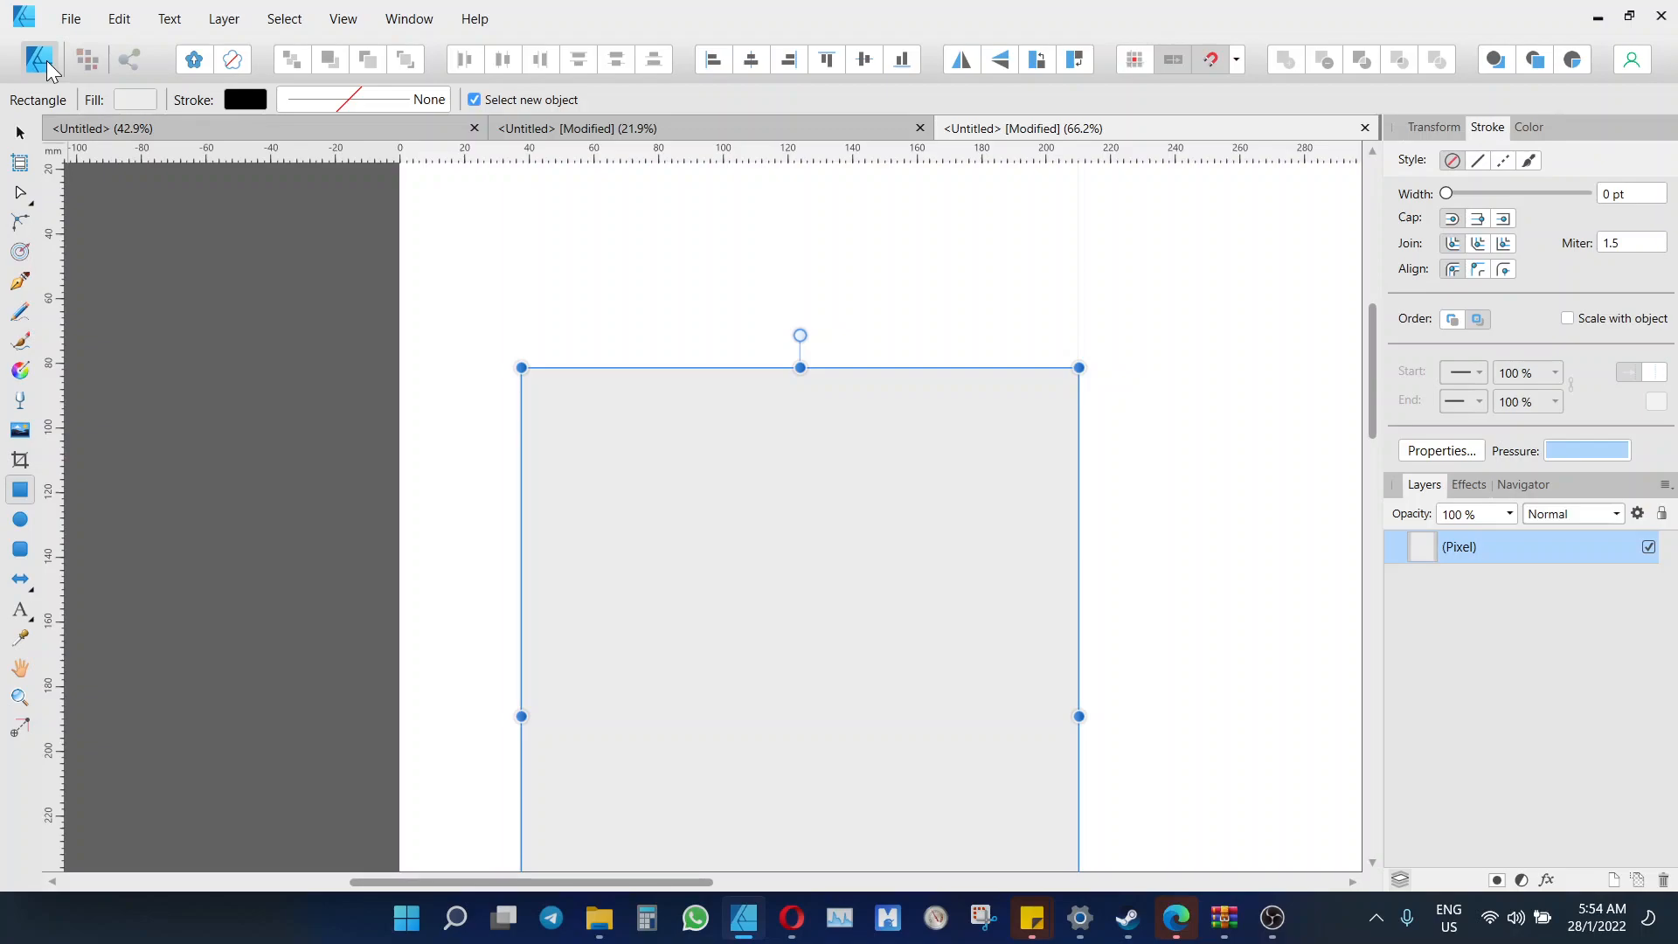
# Switch to the Pixel Persona, show the layers and examine the pixel layer's upper-left corner close up
pyautogui.click(85, 60)
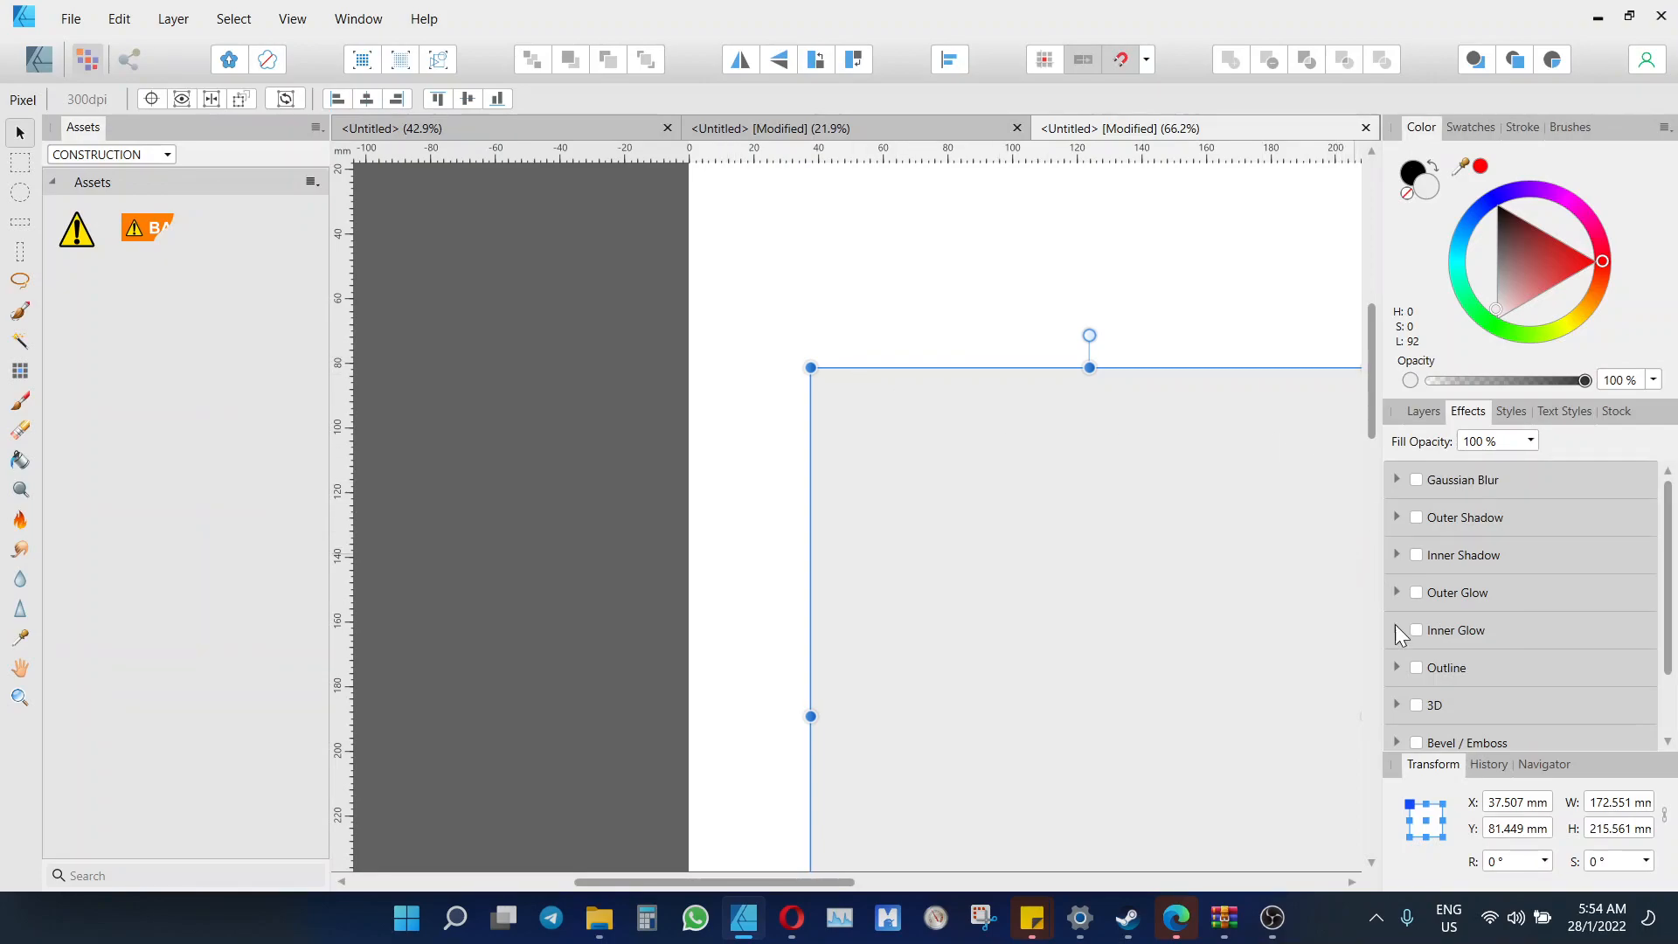
pyautogui.click(1417, 409)
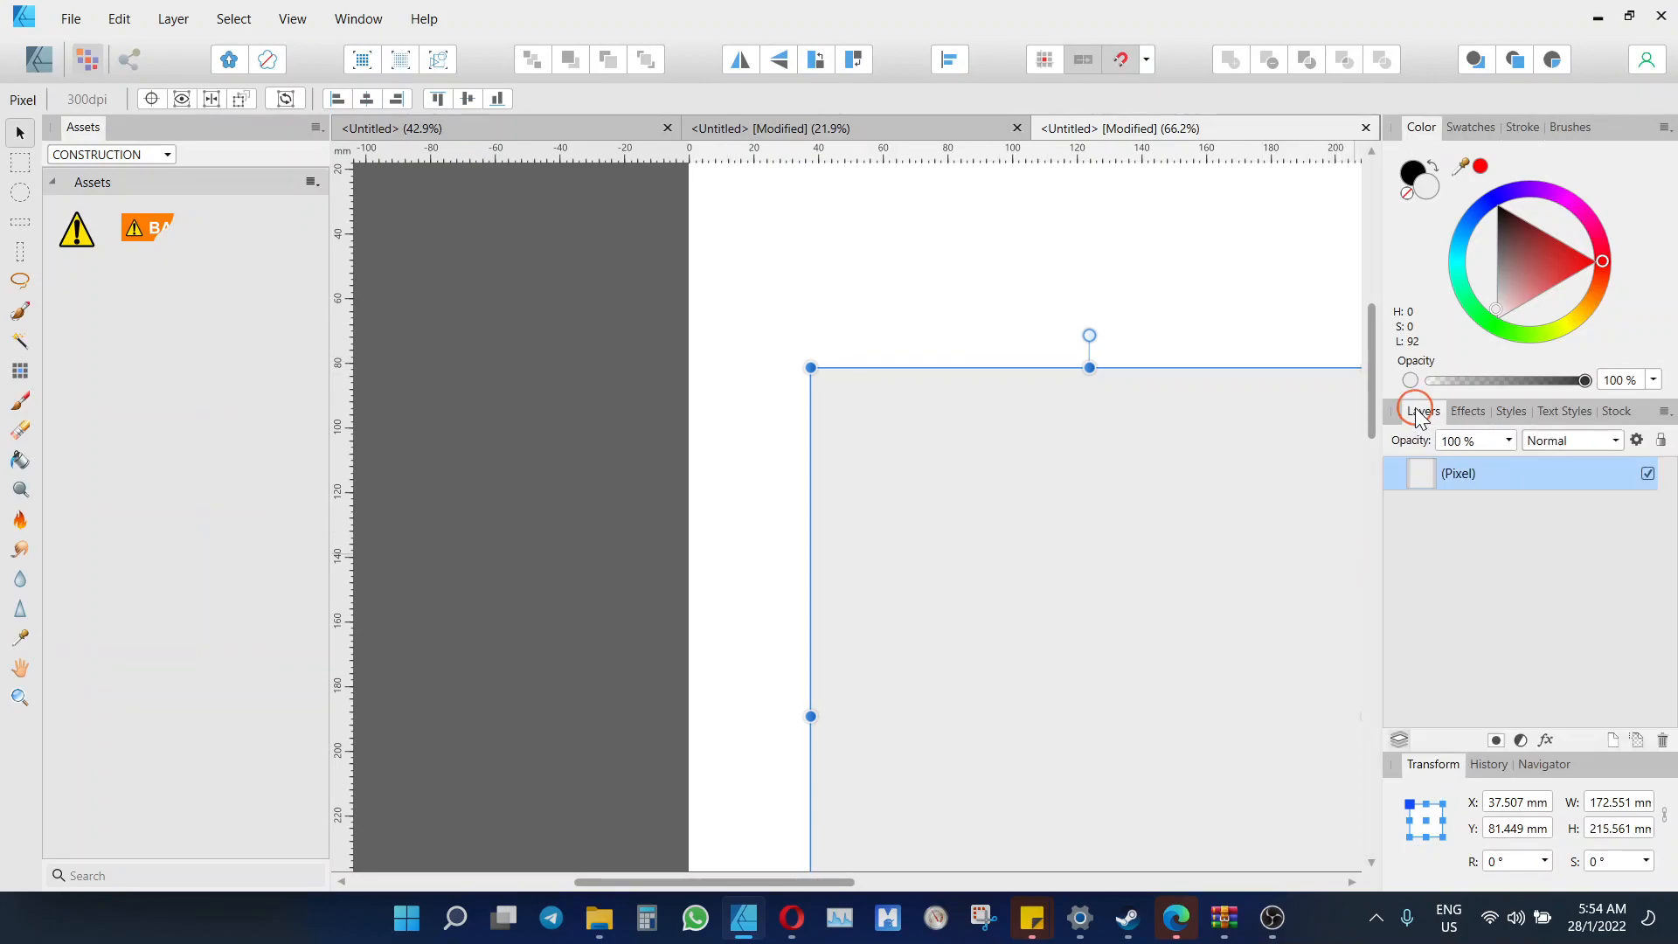
pyautogui.doubleClick(1423, 468)
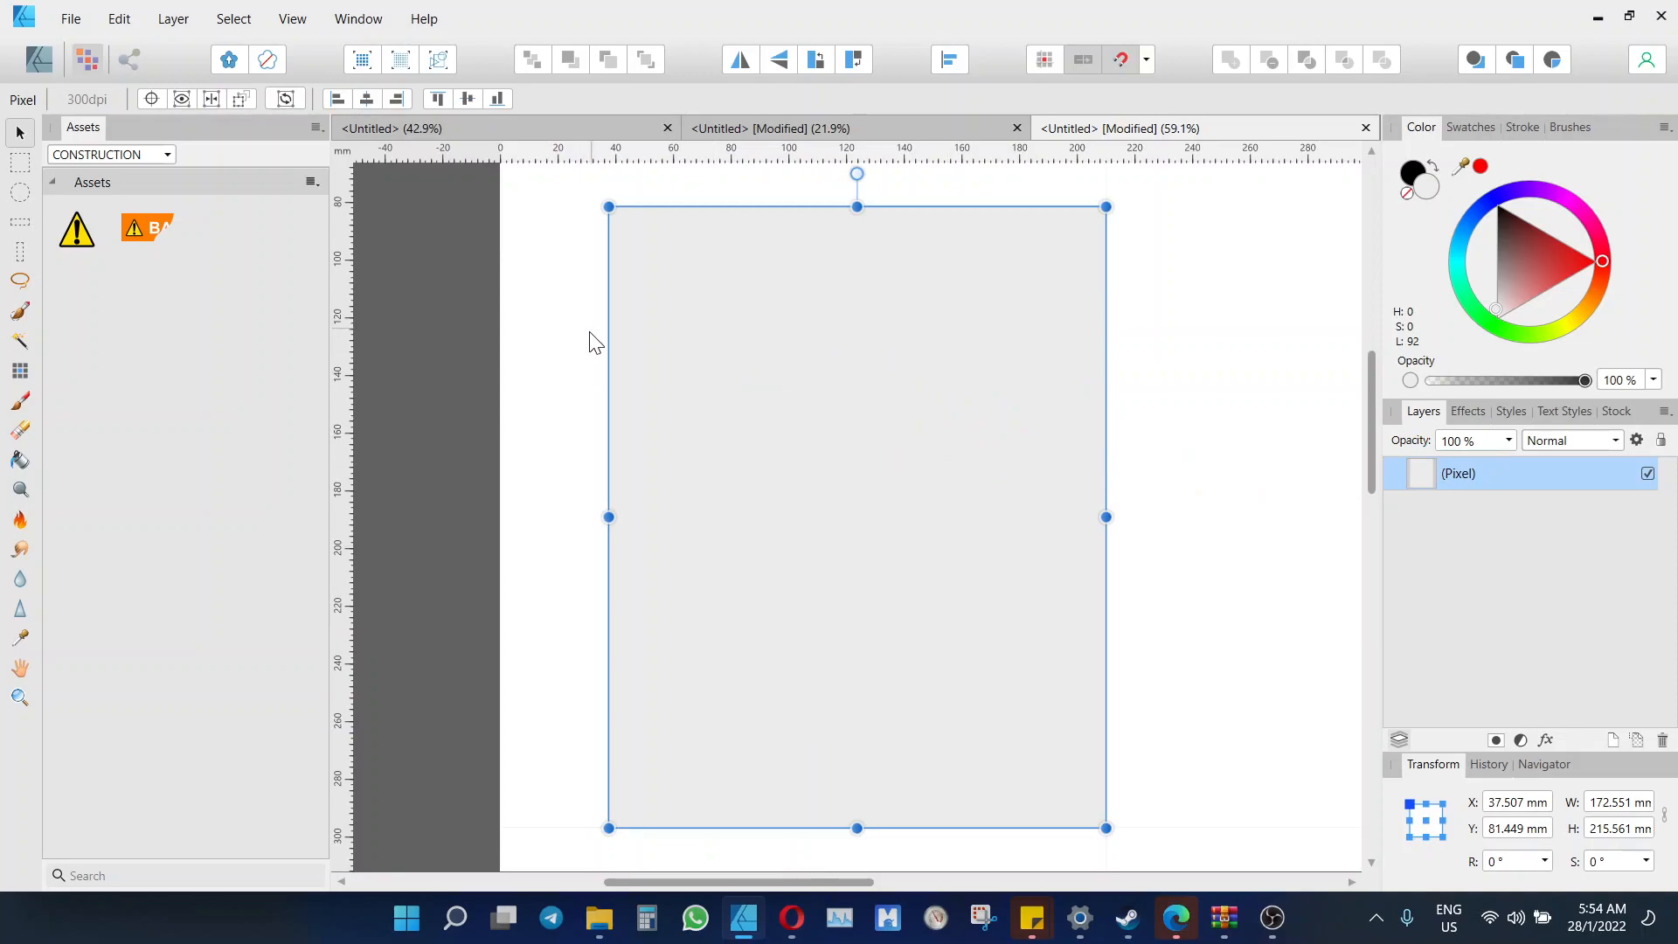
pyautogui.scroll(15, 581, 202)
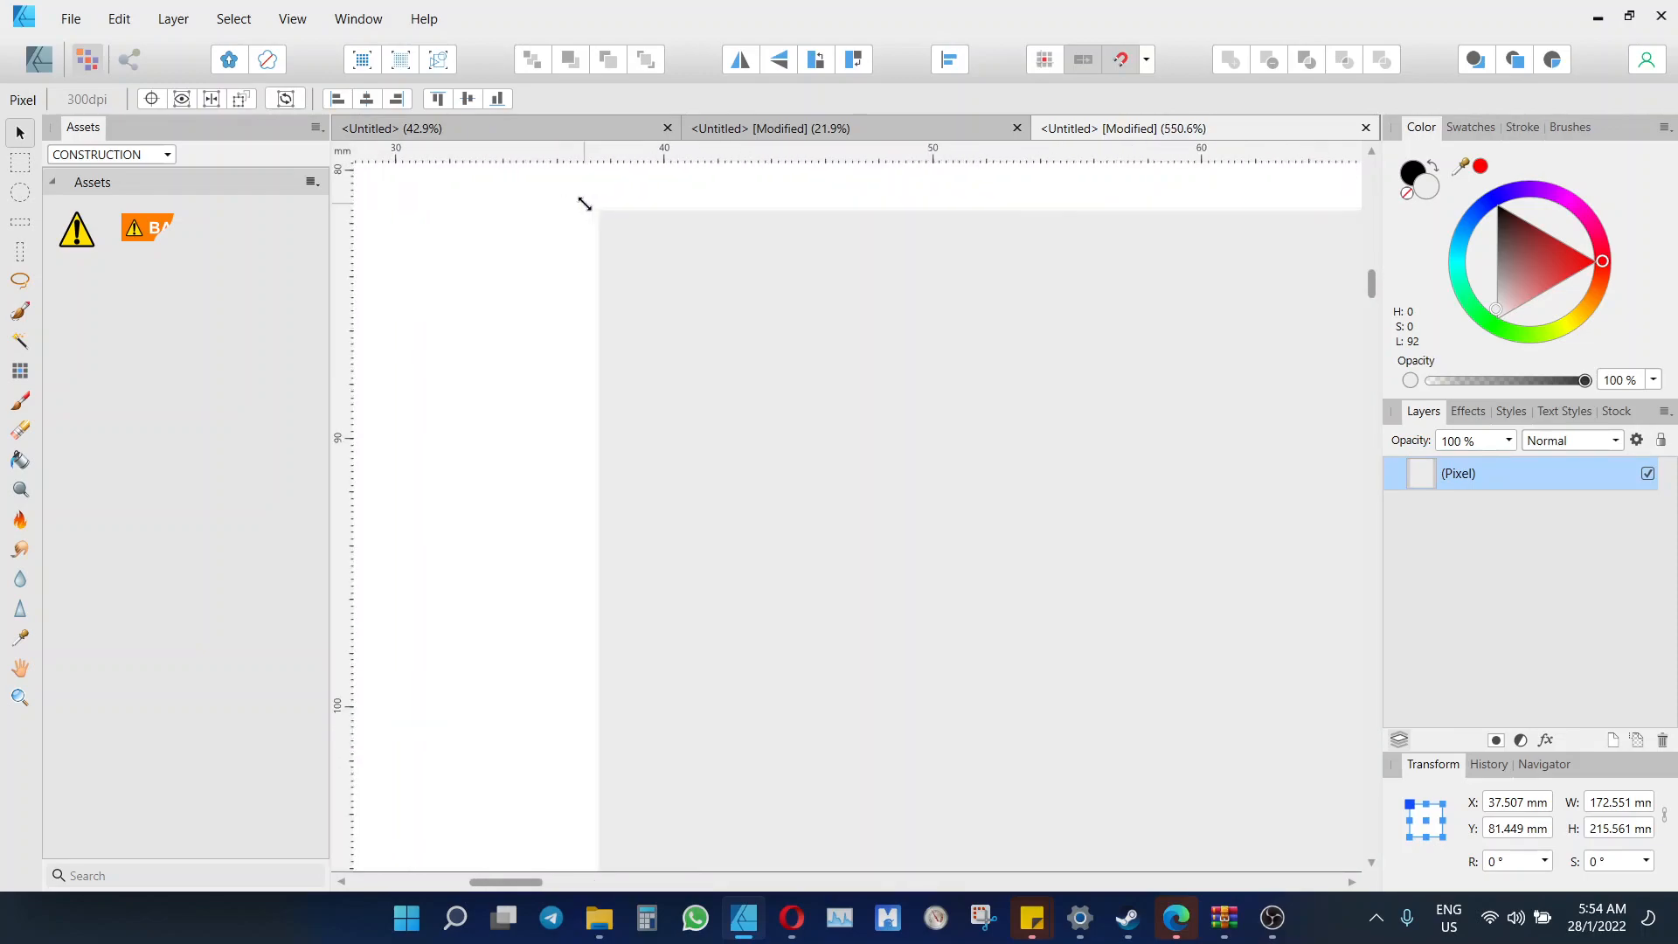
pyautogui.scroll(10, 652, 212)
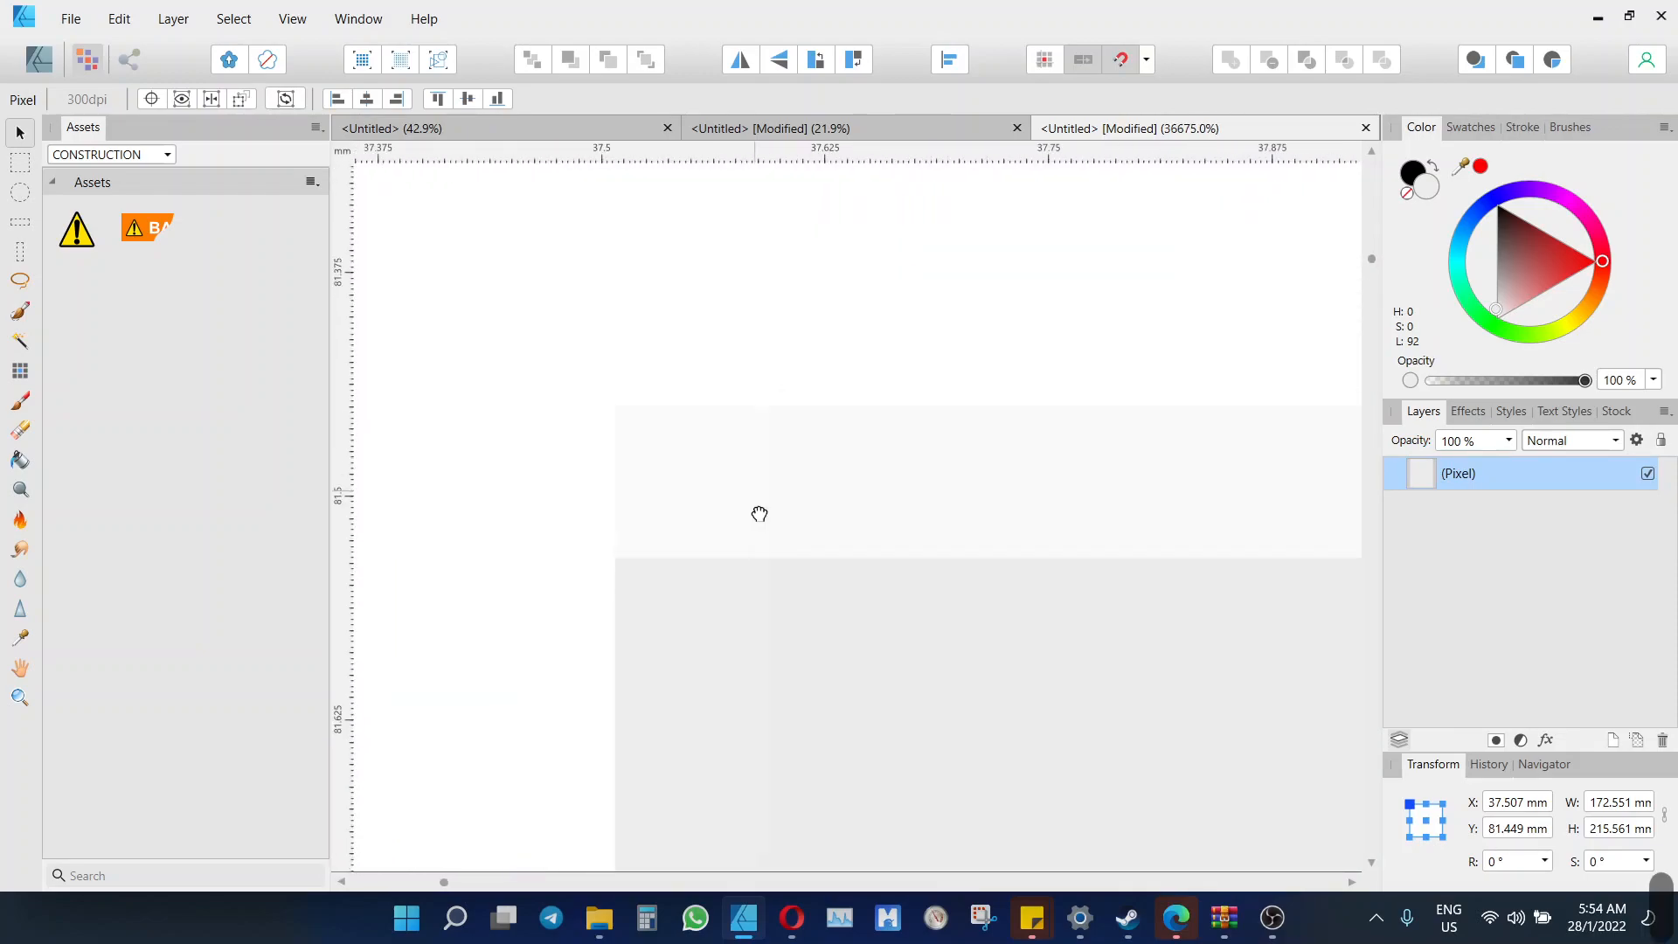
pyautogui.scroll(-5, 688, 454)
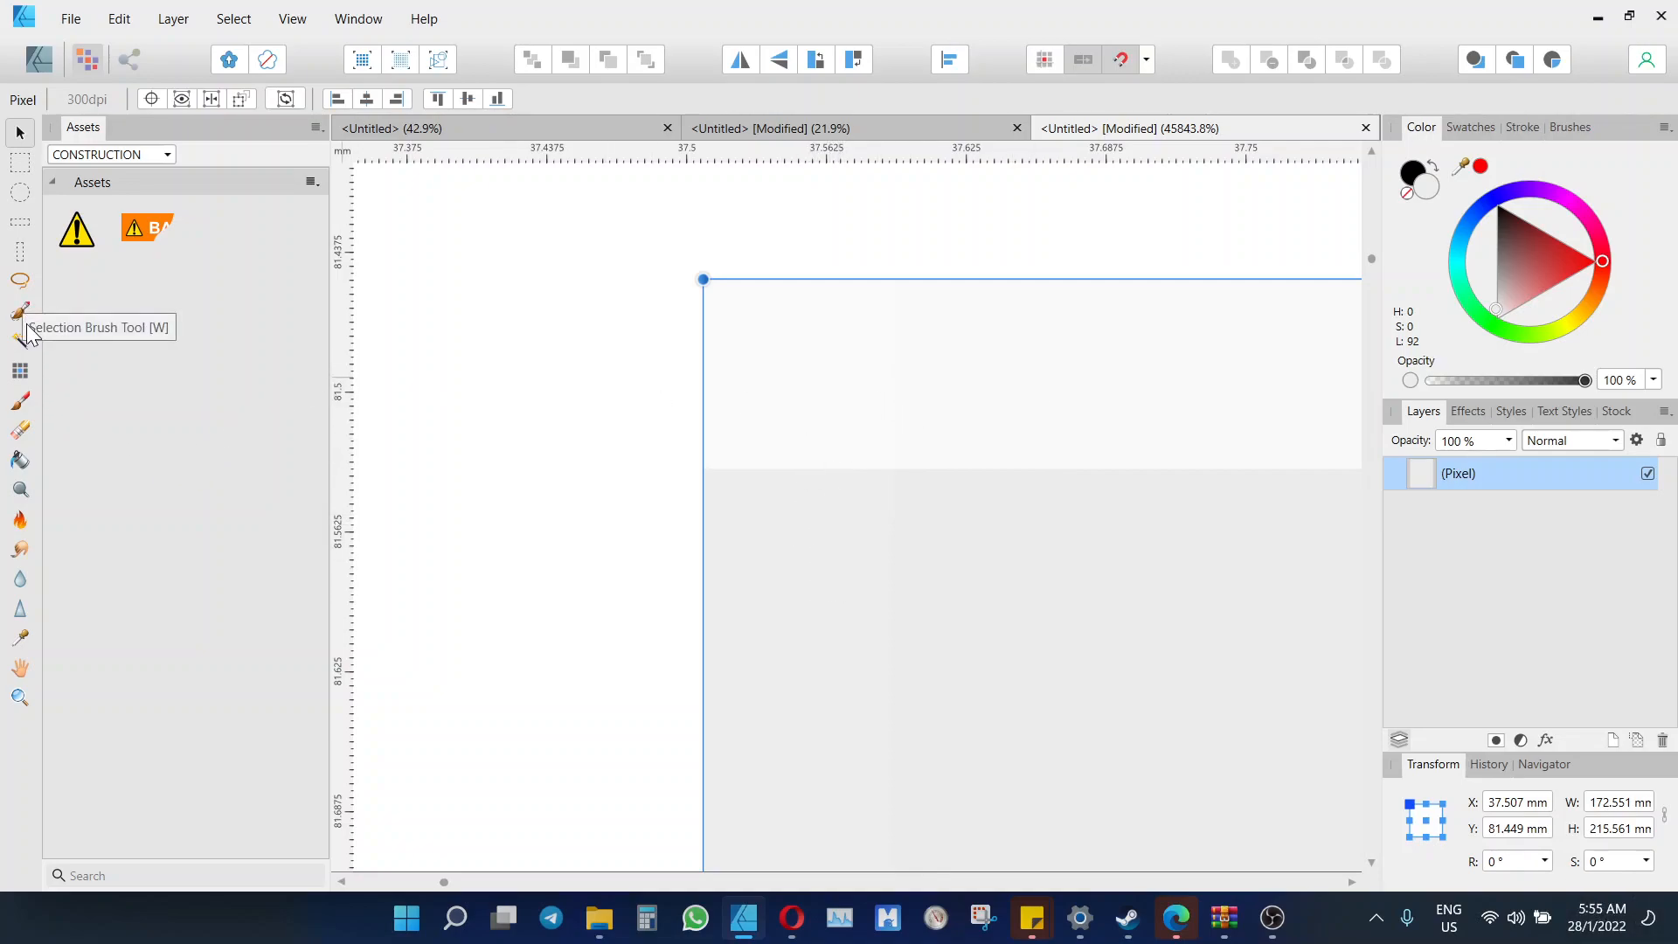
# Paint two black dabs with a 64 px brush over the pixel layer's upper-left corner and examine their edges close up
pyautogui.click(19, 400)
pyautogui.click(722, 383)
pyautogui.scroll(-20, 743, 402)
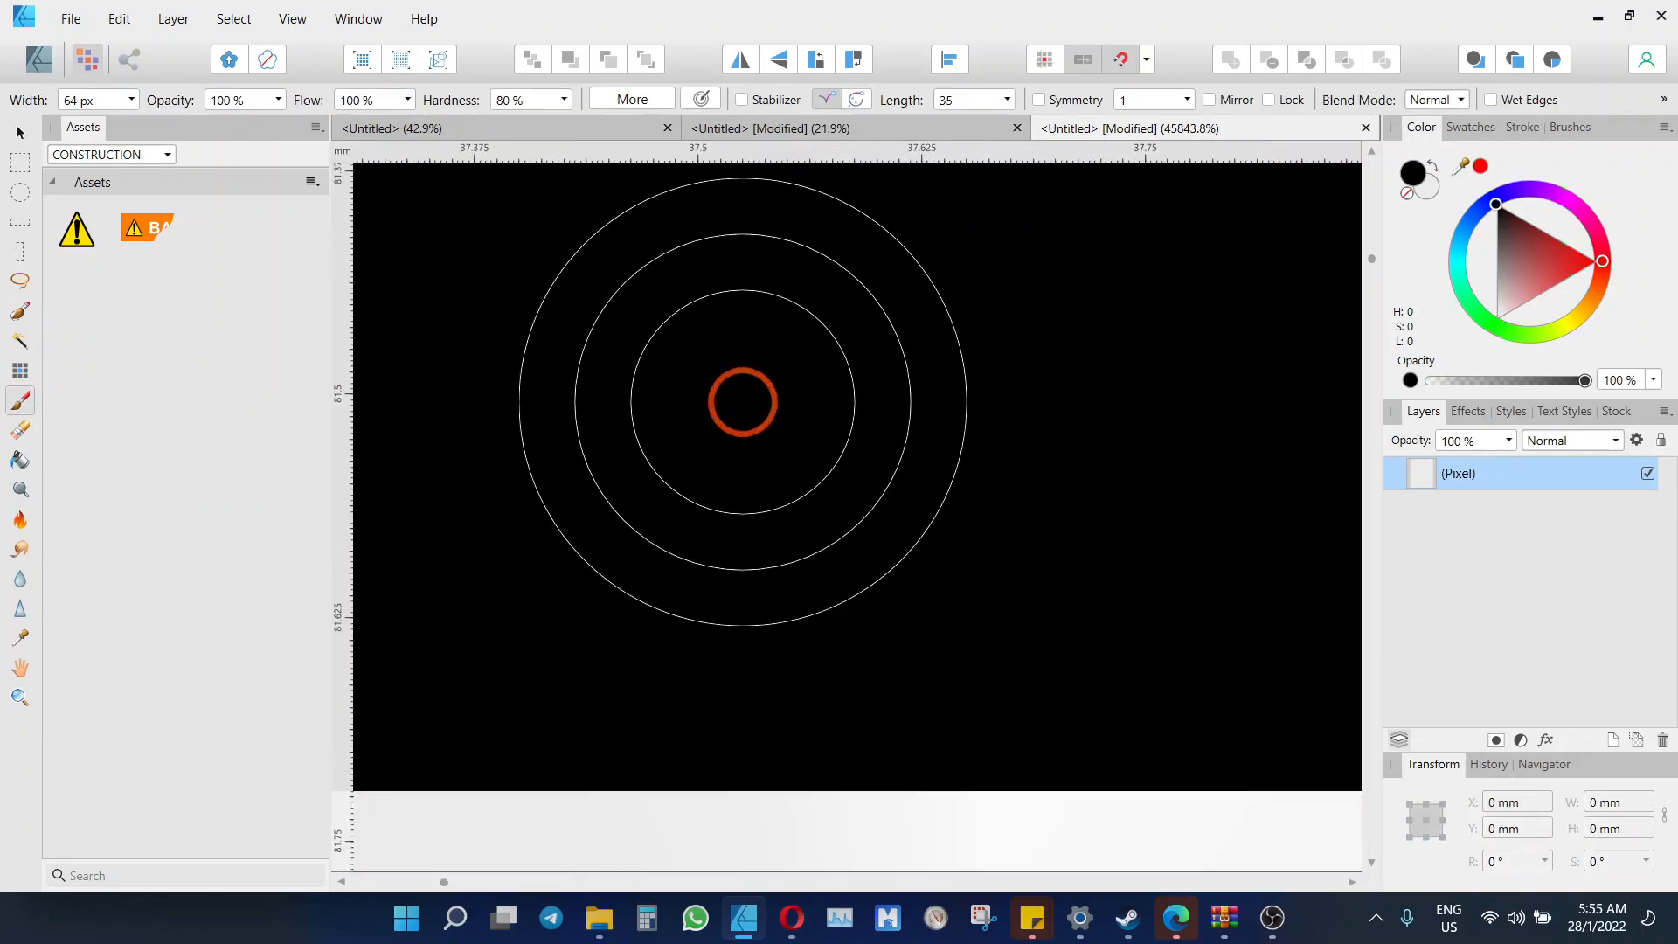
pyautogui.scroll(10, 743, 402)
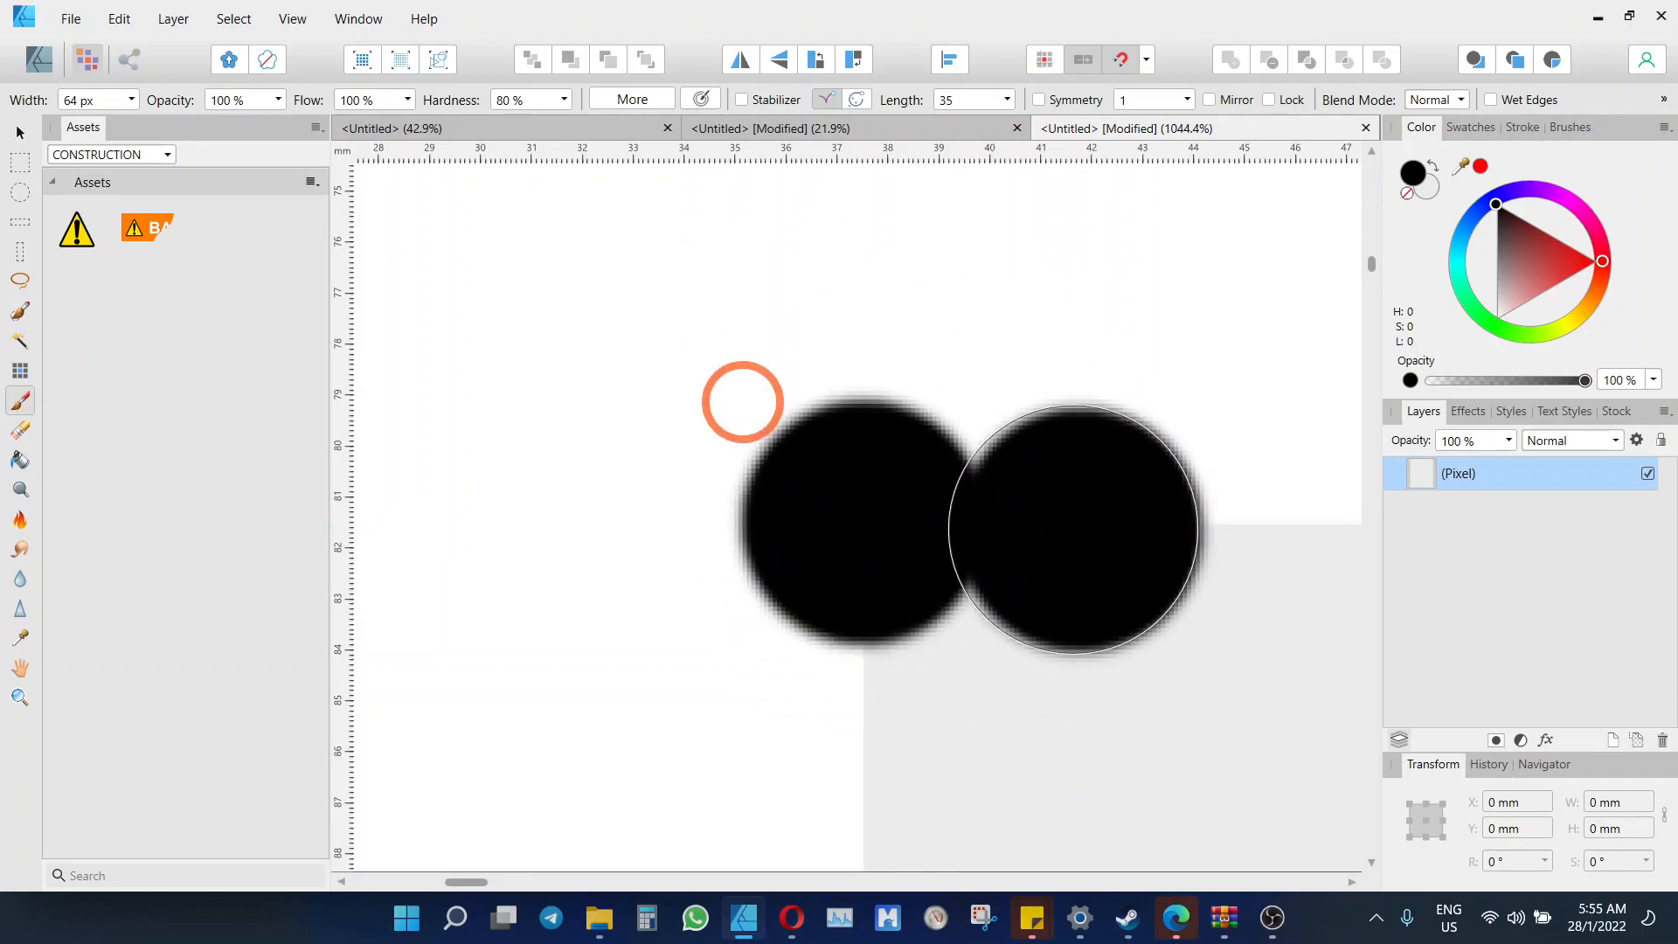
pyautogui.scroll(3, 743, 402)
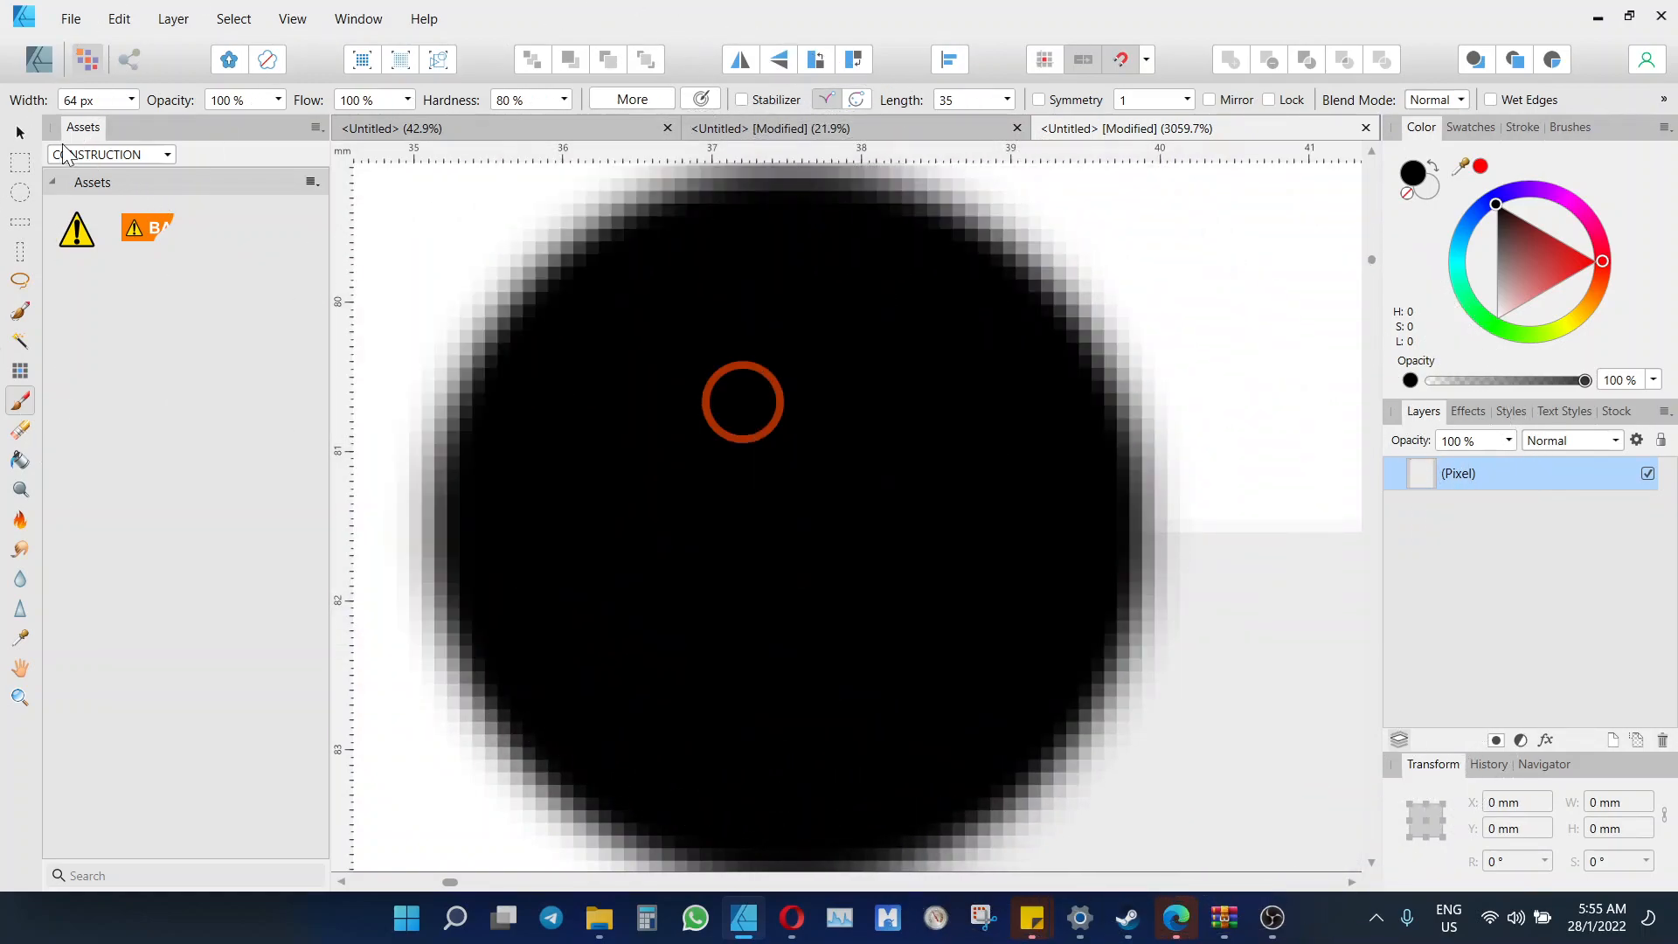
# Examine the blurred grey pixels along the black dab's upper-left edge at extreme magnification
pyautogui.click(21, 133)
pyautogui.scroll(15, 507, 280)
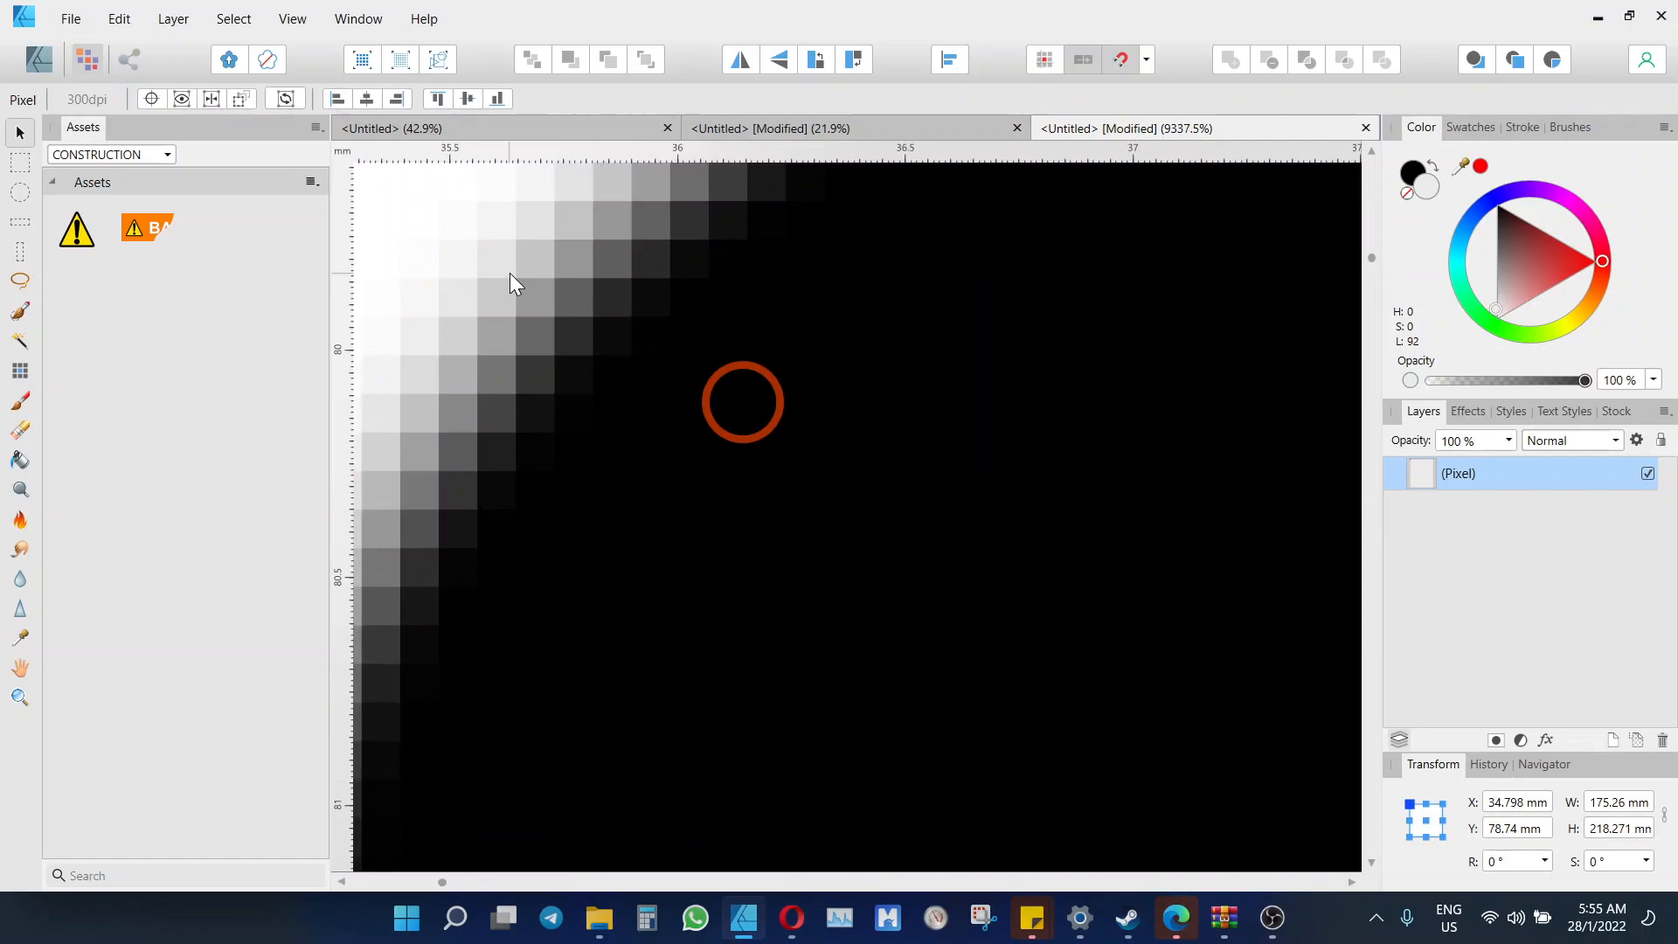
pyautogui.scroll(-8, 613, 308)
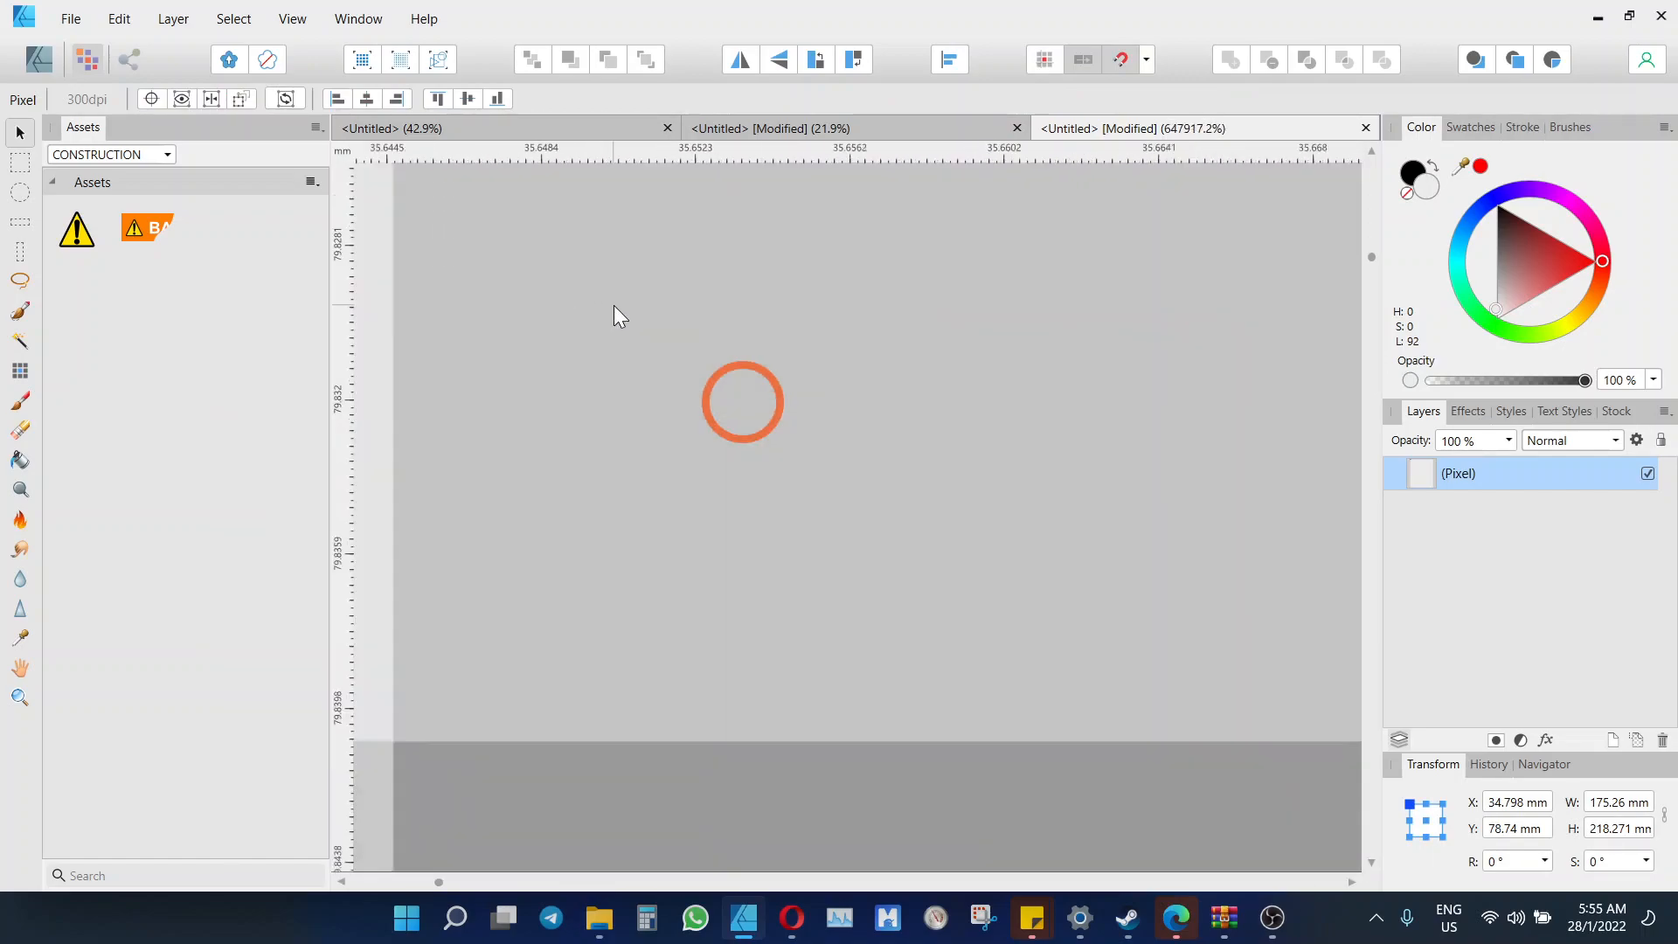
pyautogui.scroll(-4, 613, 309)
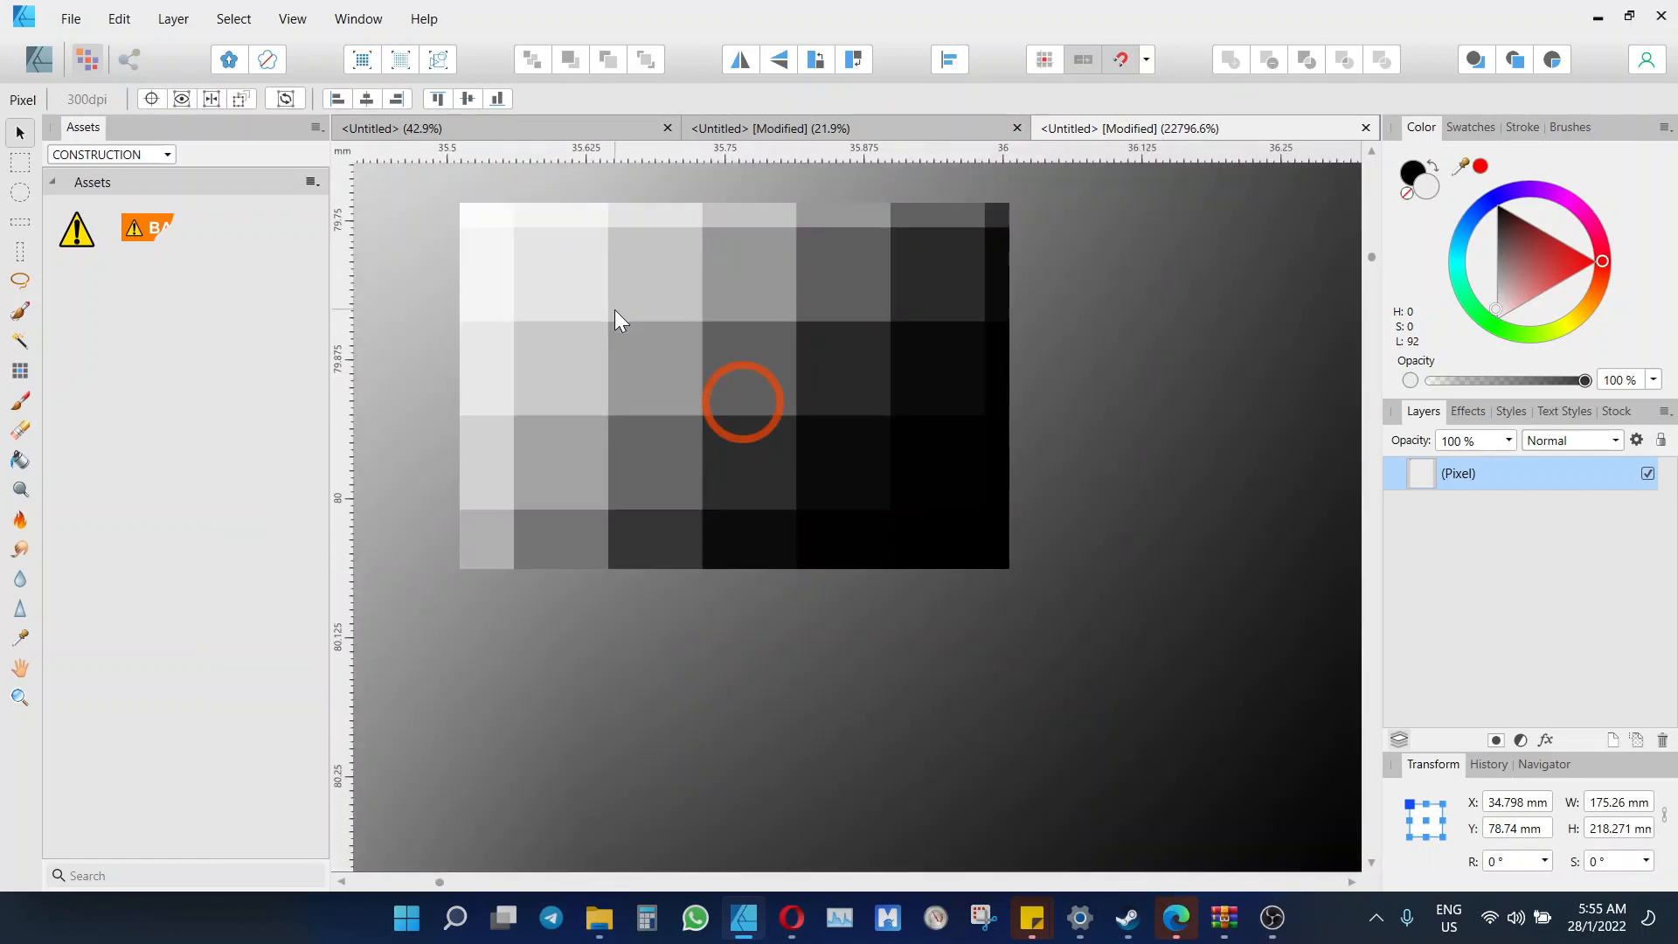
pyautogui.scroll(5, 616, 310)
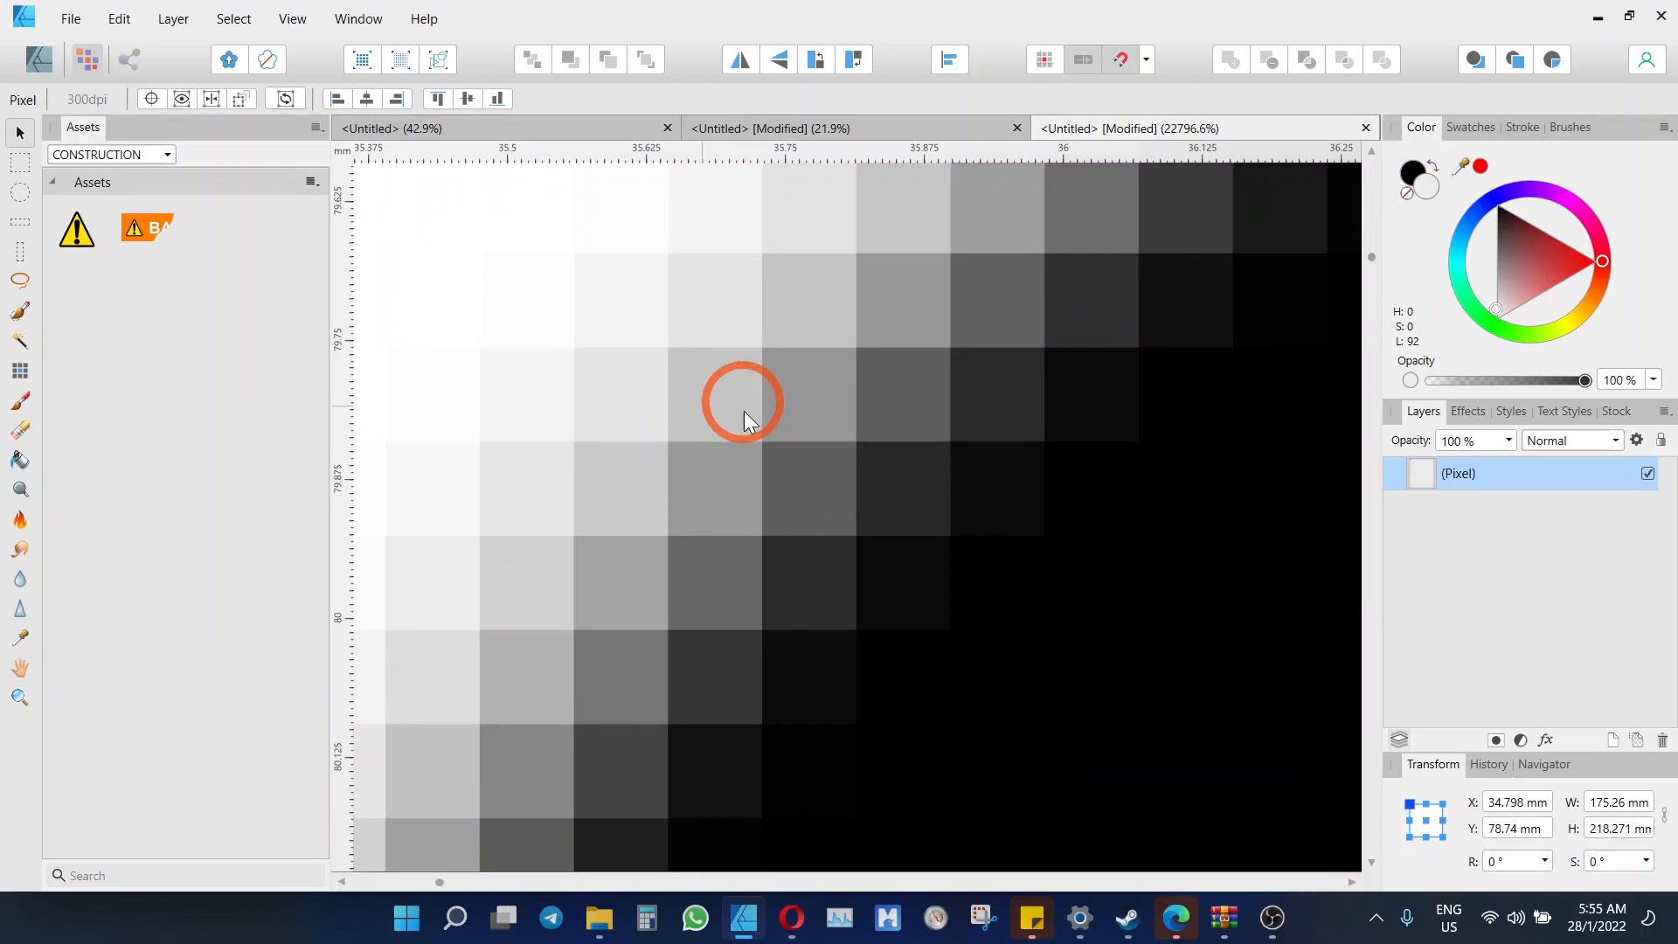
pyautogui.scroll(-1, 822, 360)
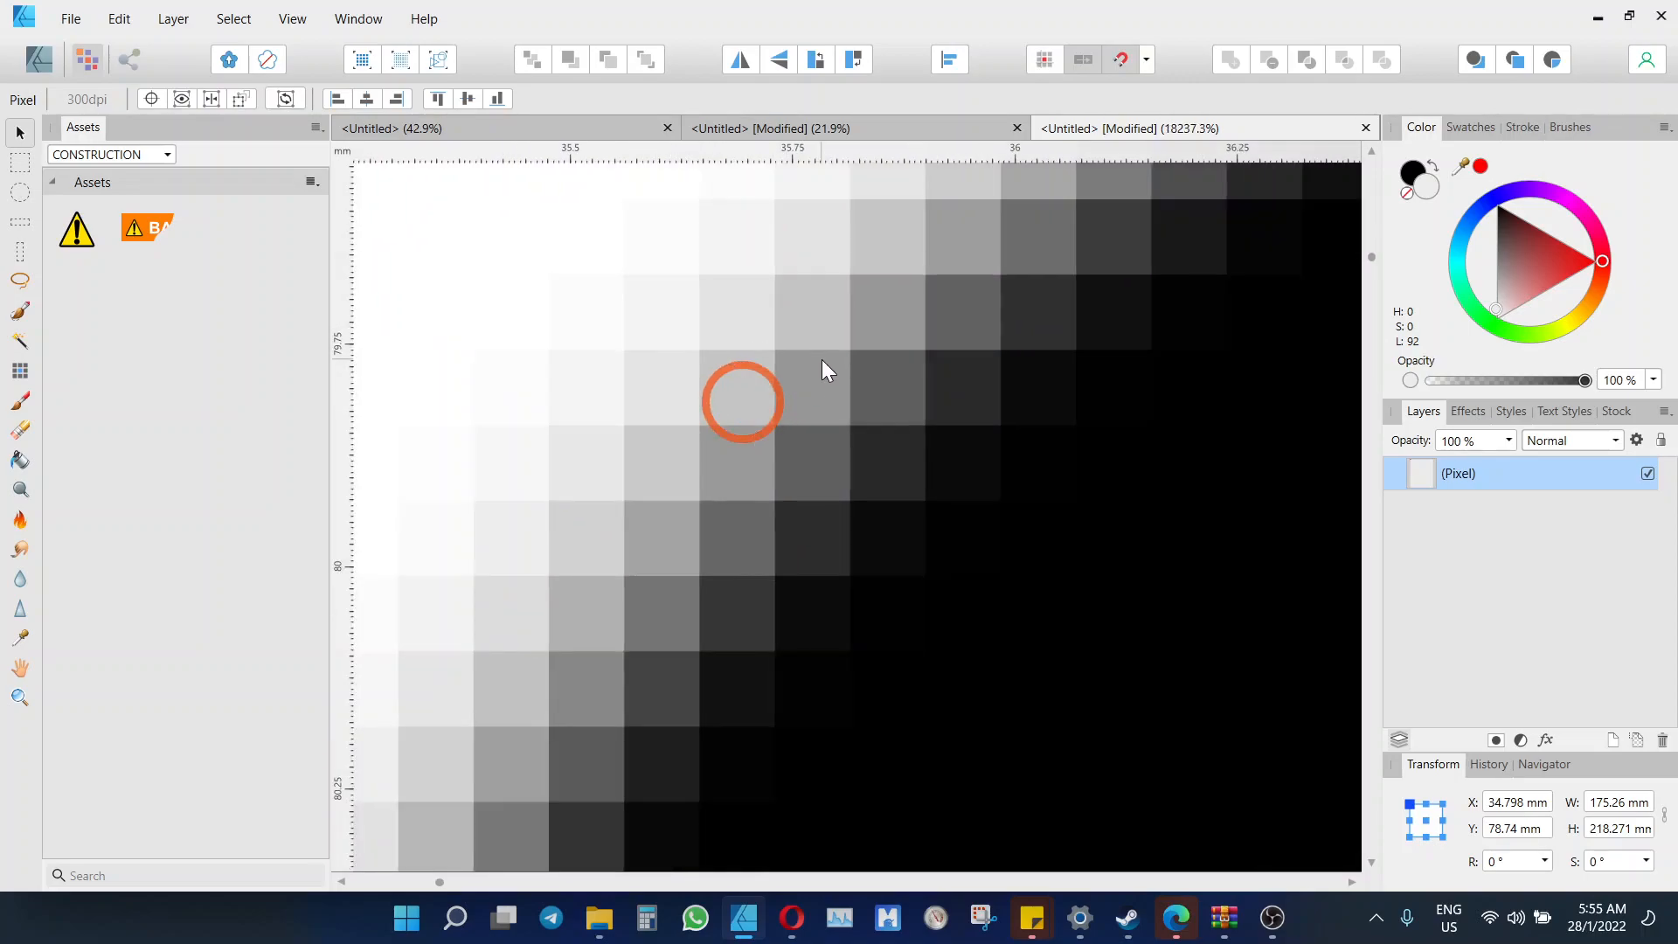
pyautogui.scroll(-1, 812, 365)
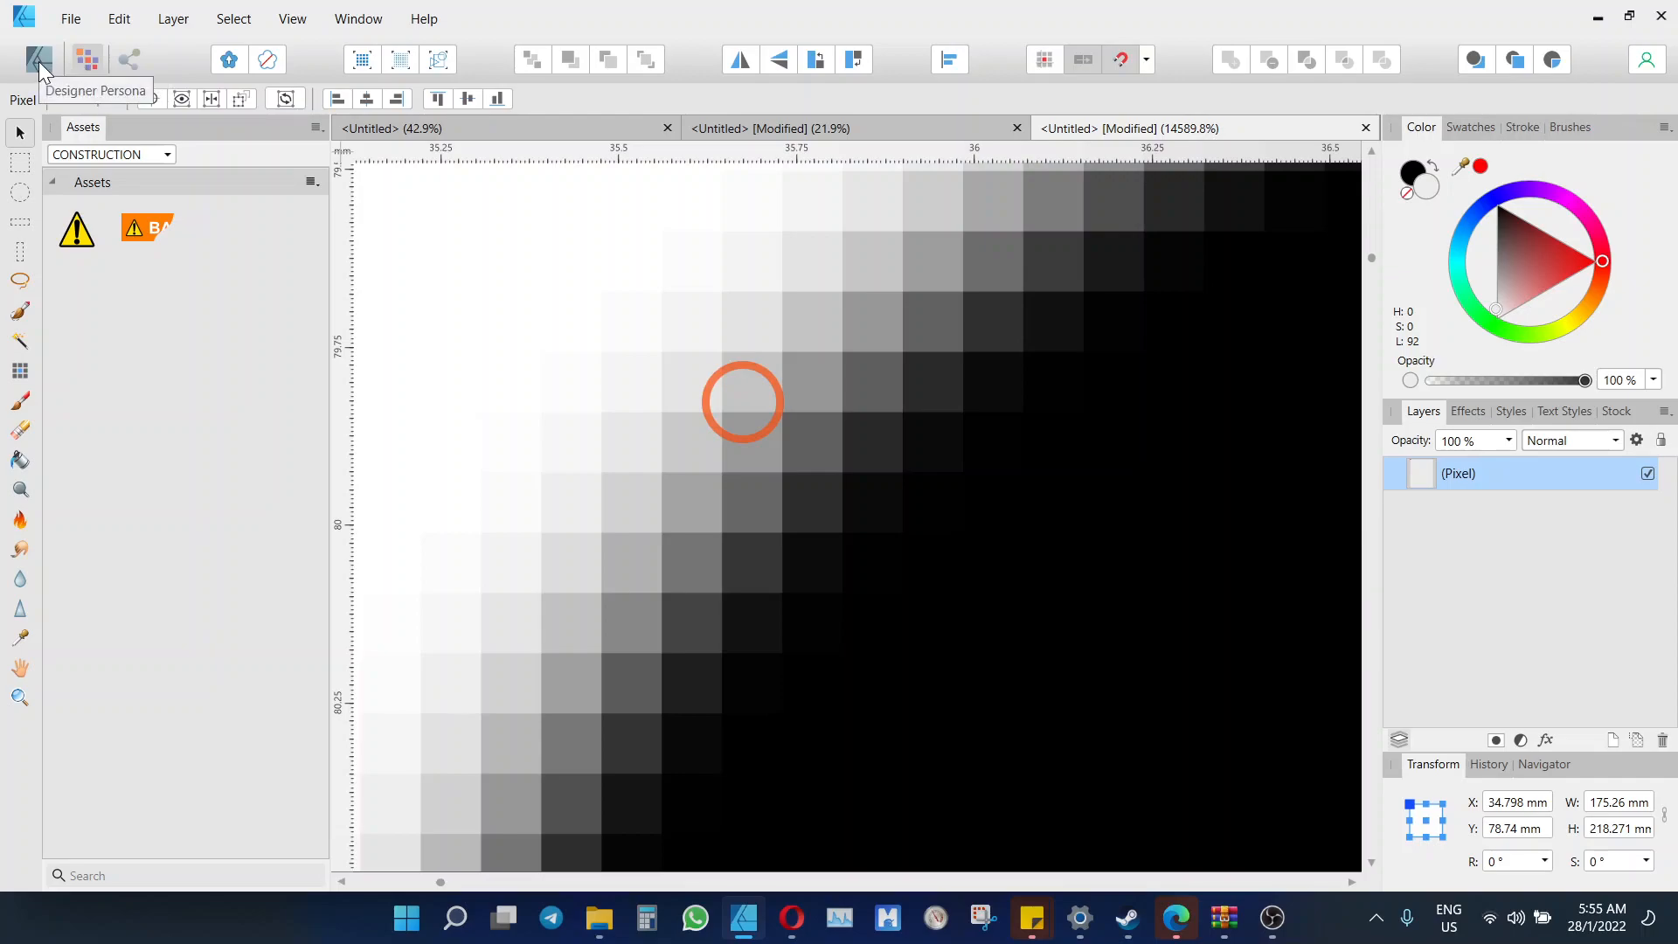
# Switch to the Export Persona and draw an export slice over the page's upper-left A4 quarter with the Slice Tool
pyautogui.click(133, 61)
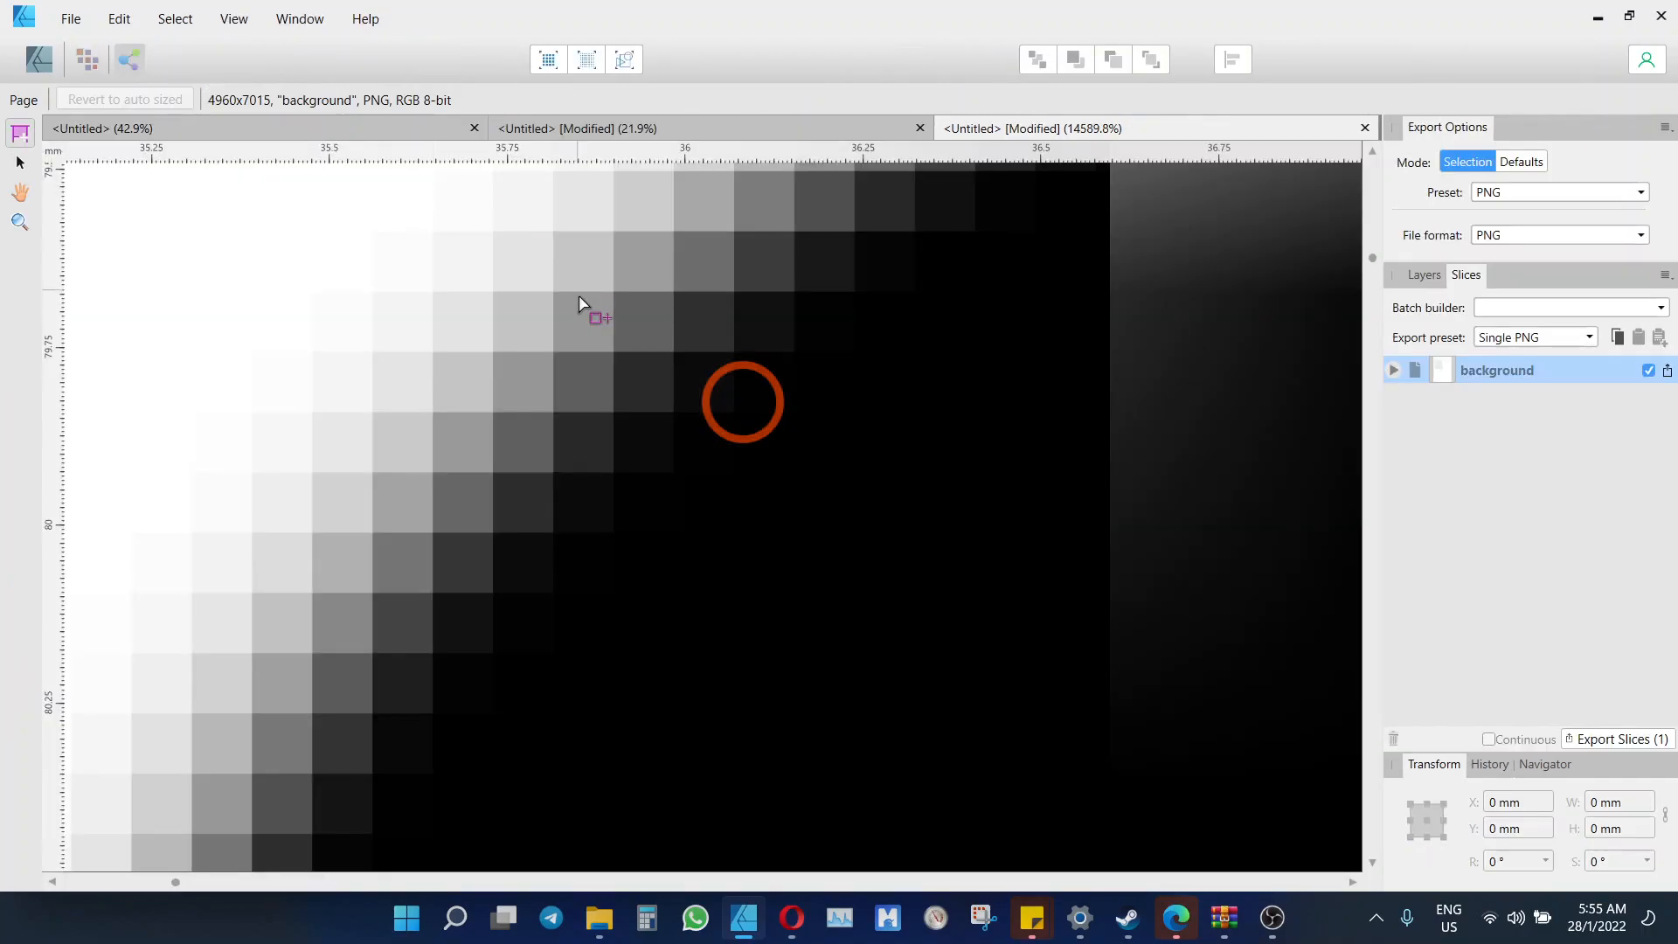
pyautogui.scroll(-15, 567, 316)
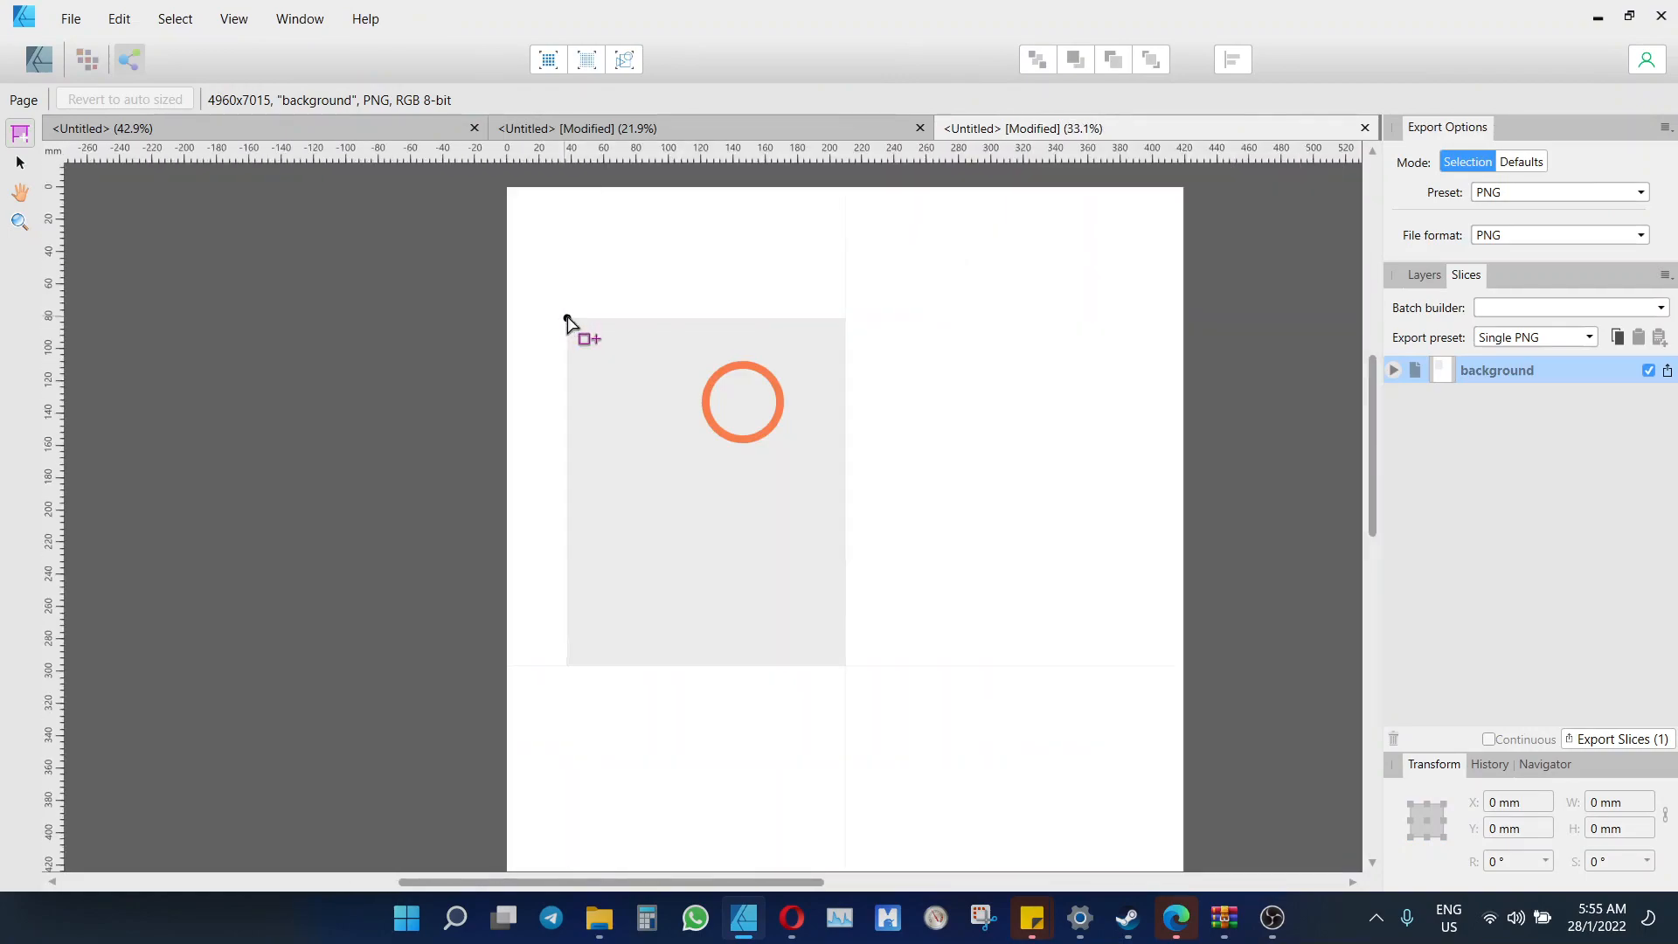
pyautogui.scroll(1, 586, 343)
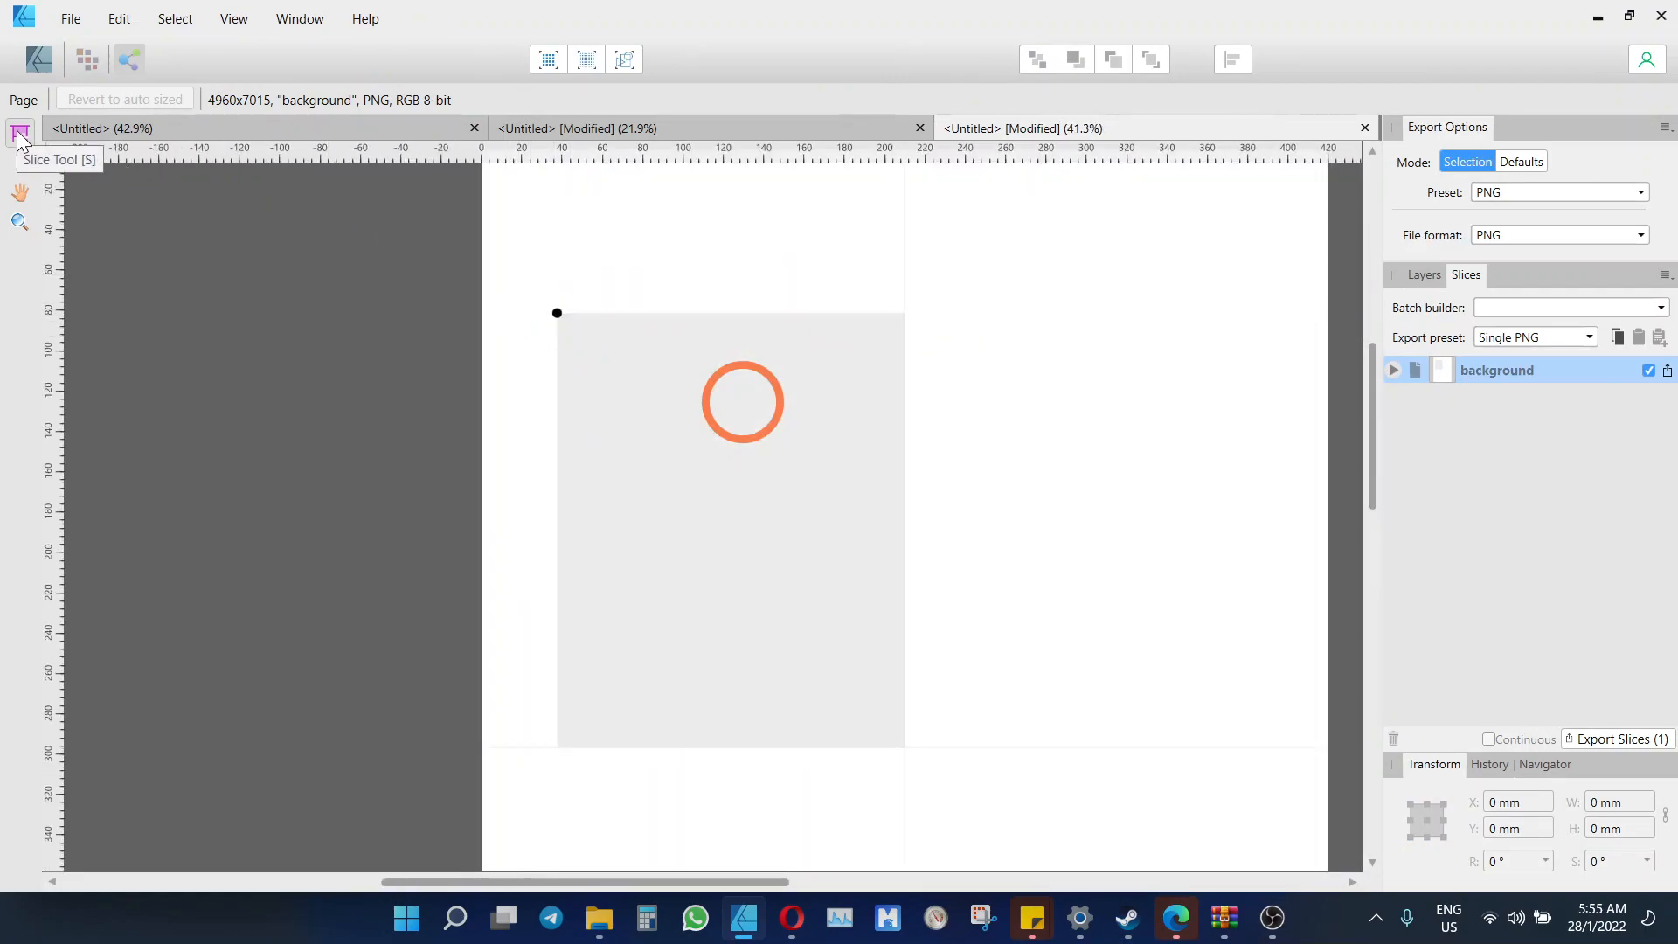
pyautogui.click(21, 135)
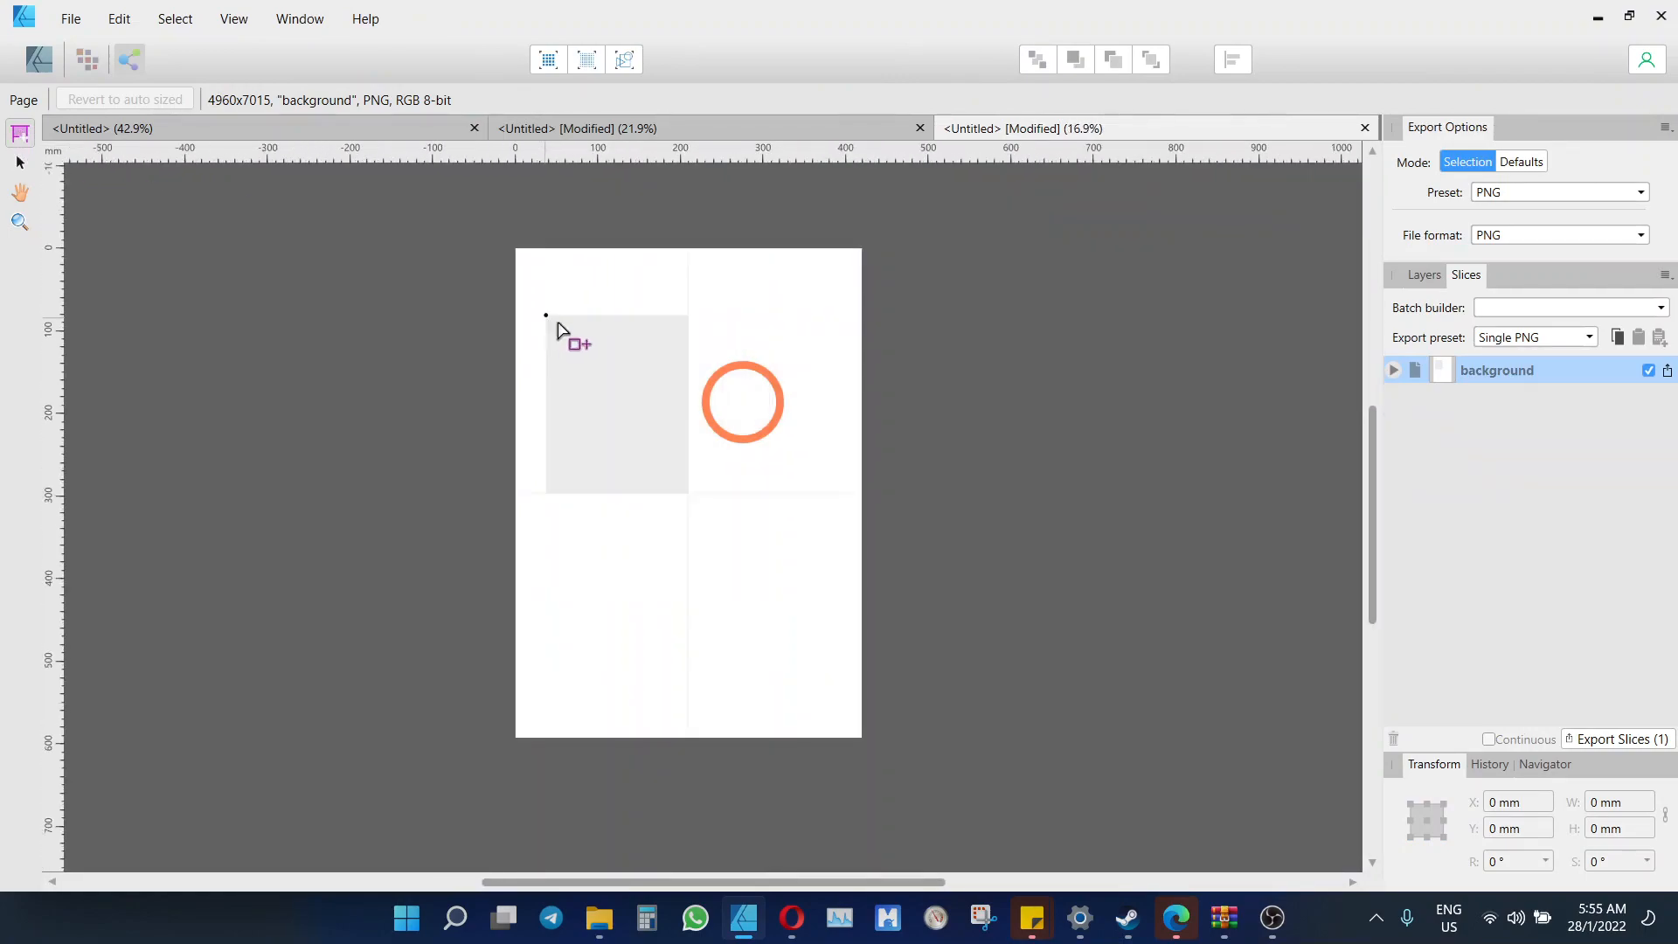
pyautogui.scroll(-2, 554, 330)
pyautogui.scroll(1, 600, 356)
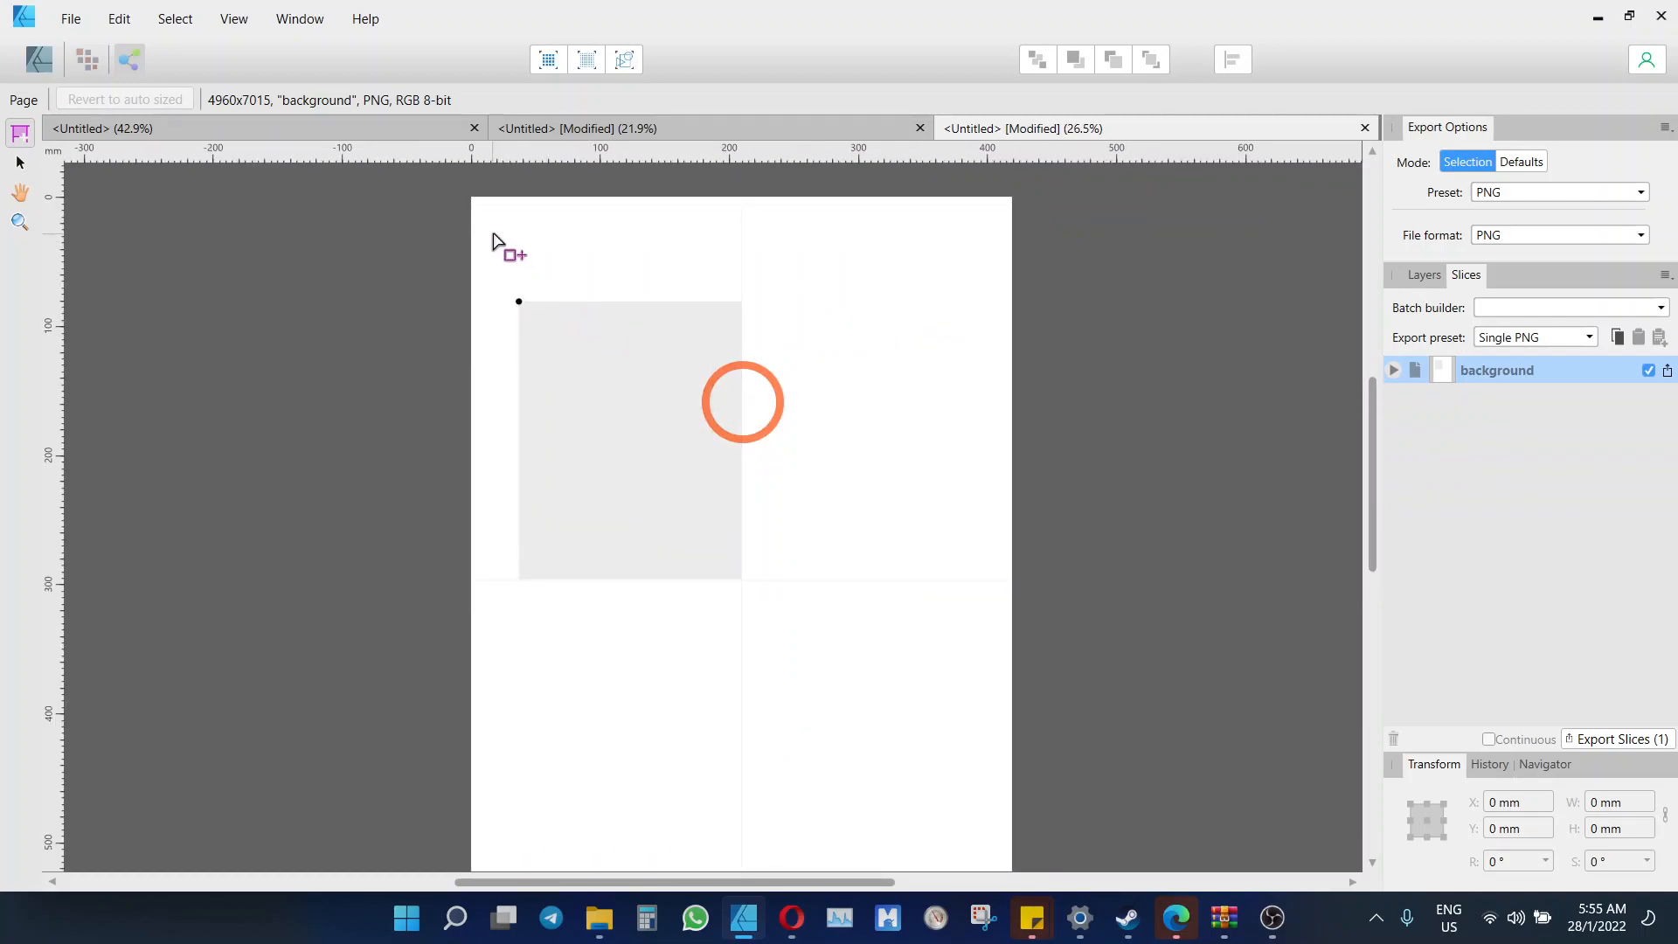
pyautogui.moveTo(473, 199); pyautogui.dragTo(743, 580)
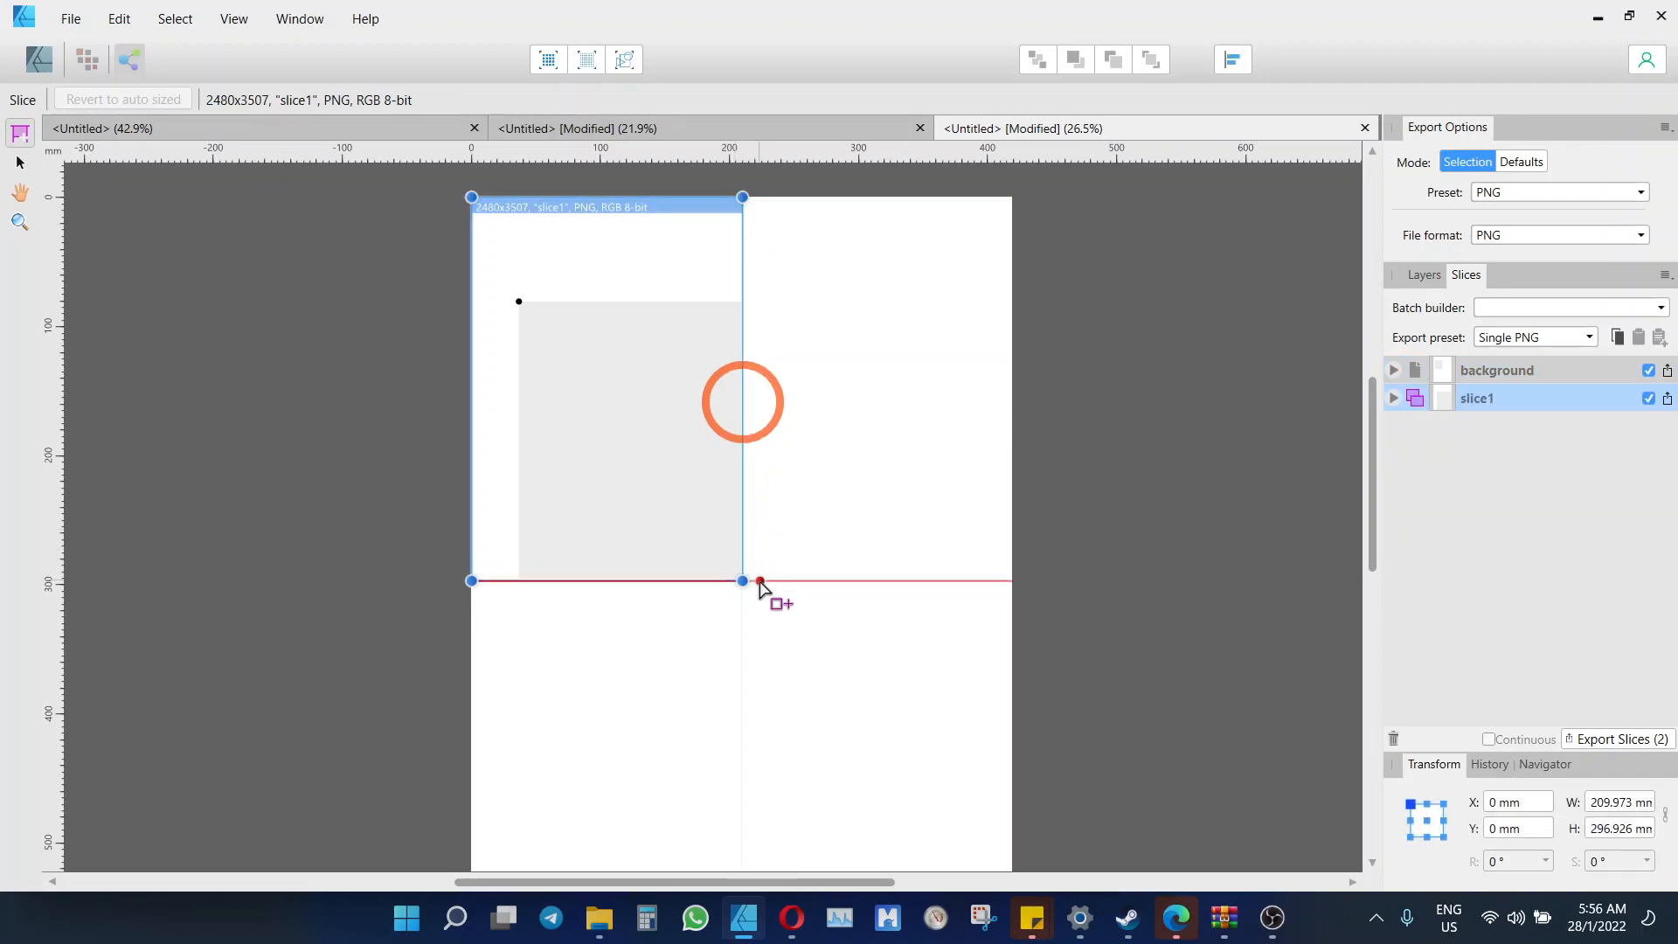
# Set the upper-left slice's size to 210 mm wide and 297 mm high
pyautogui.scroll(1, 519, 317)
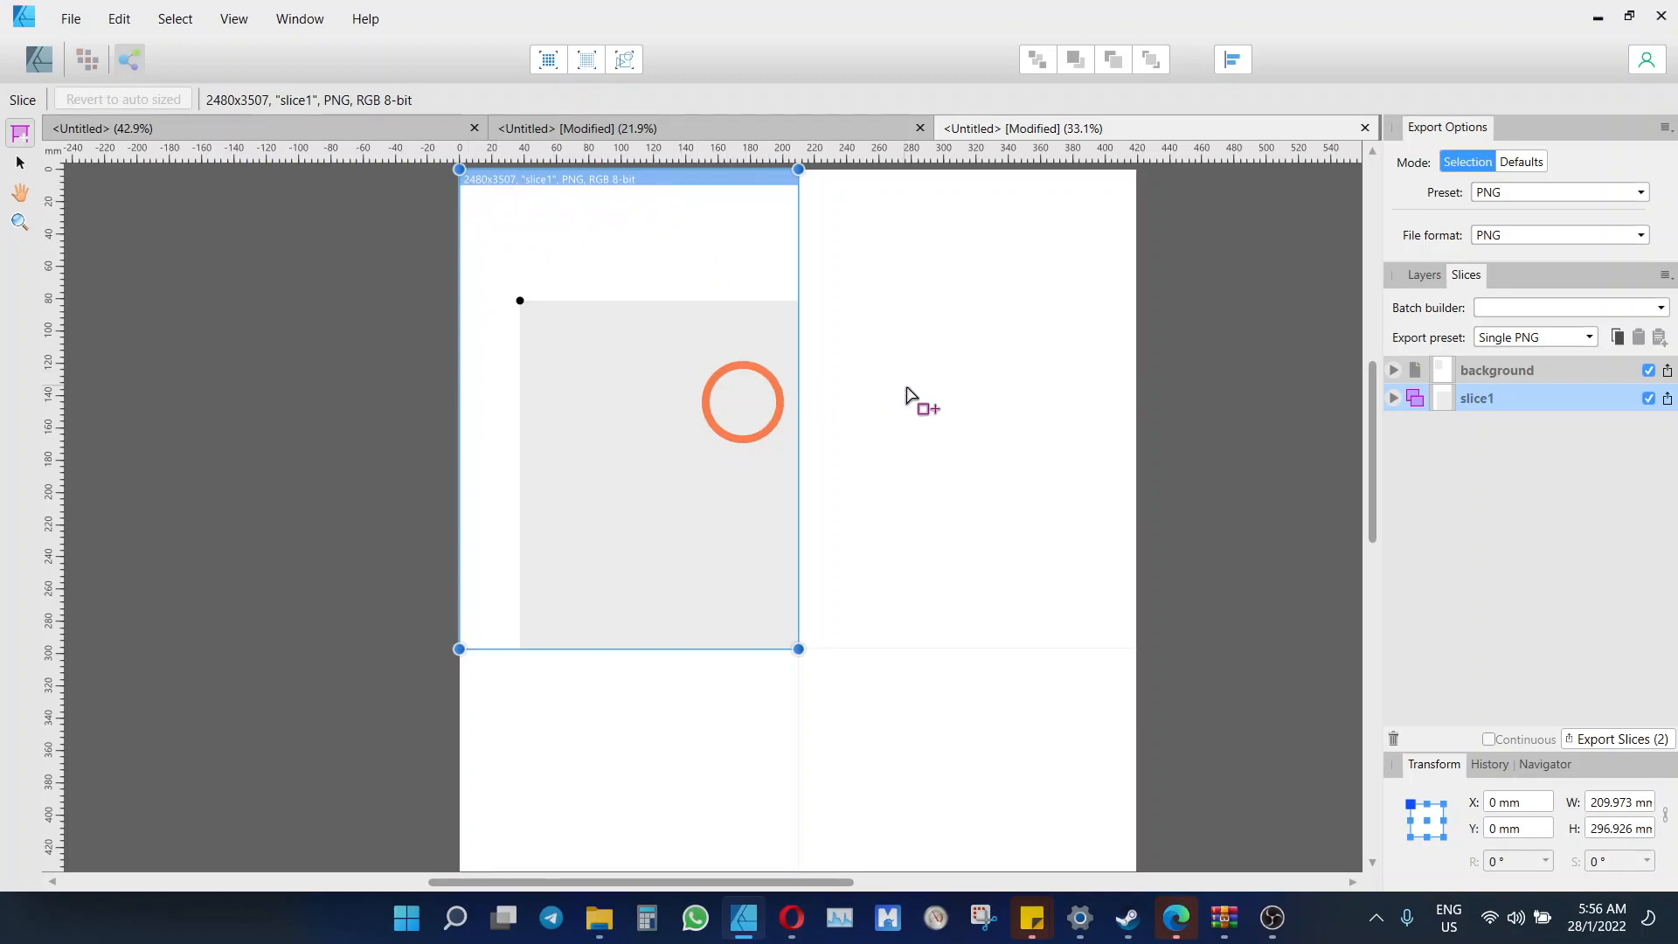
pyautogui.click(1604, 803)
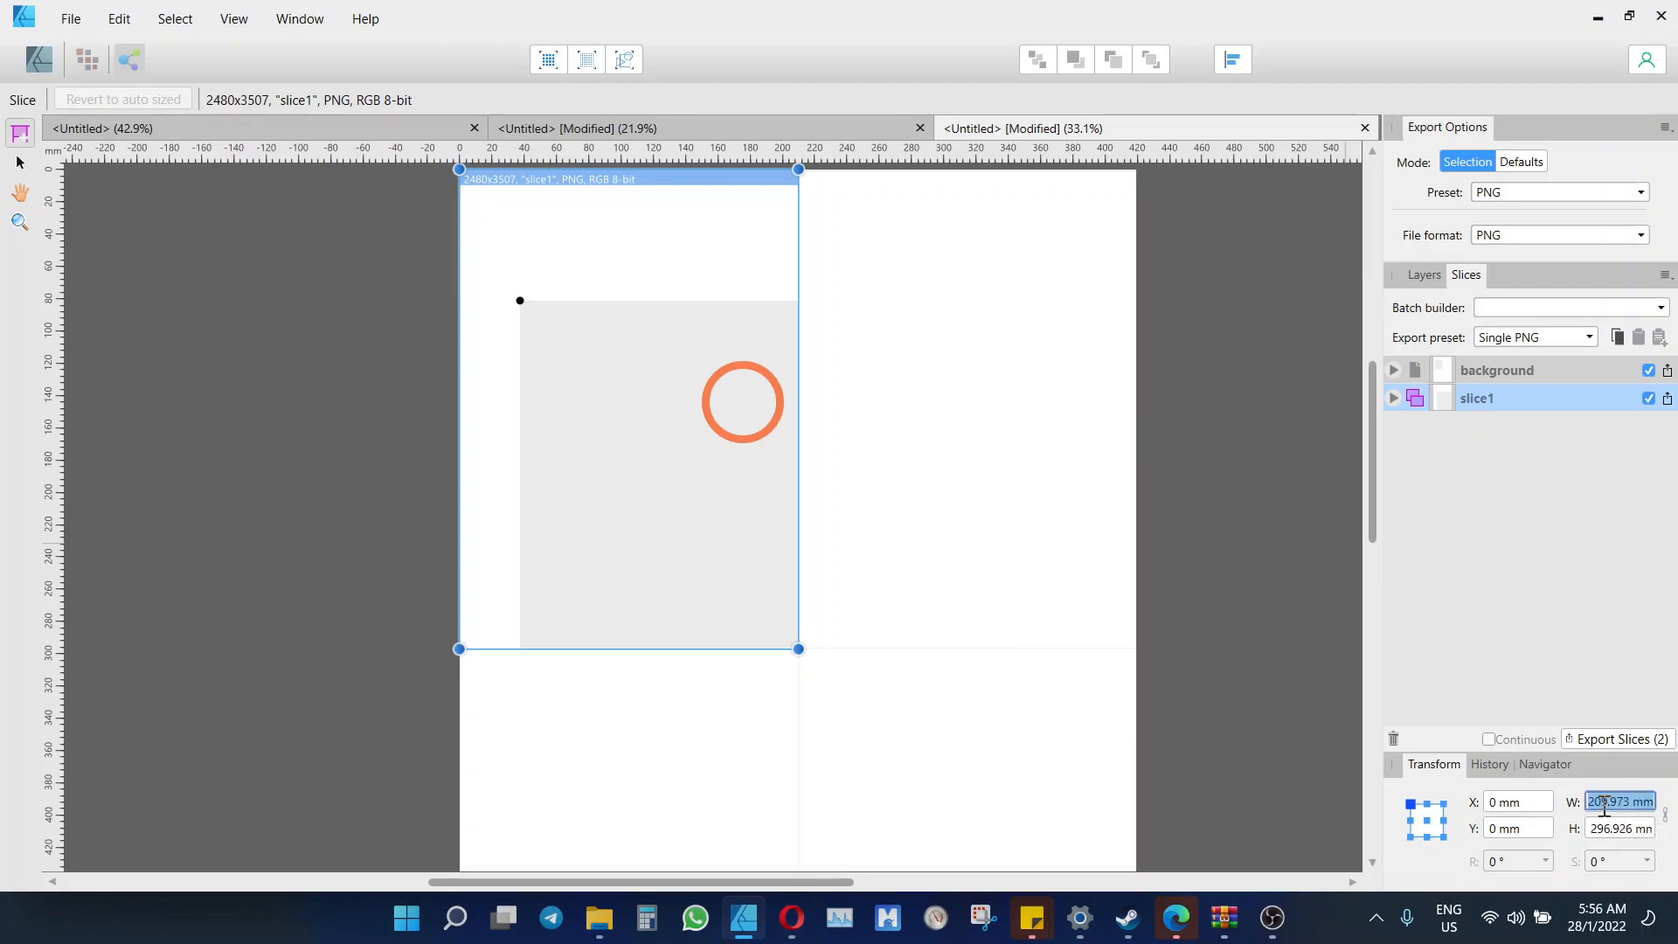
pyautogui.write('210')
pyautogui.click(1612, 828)
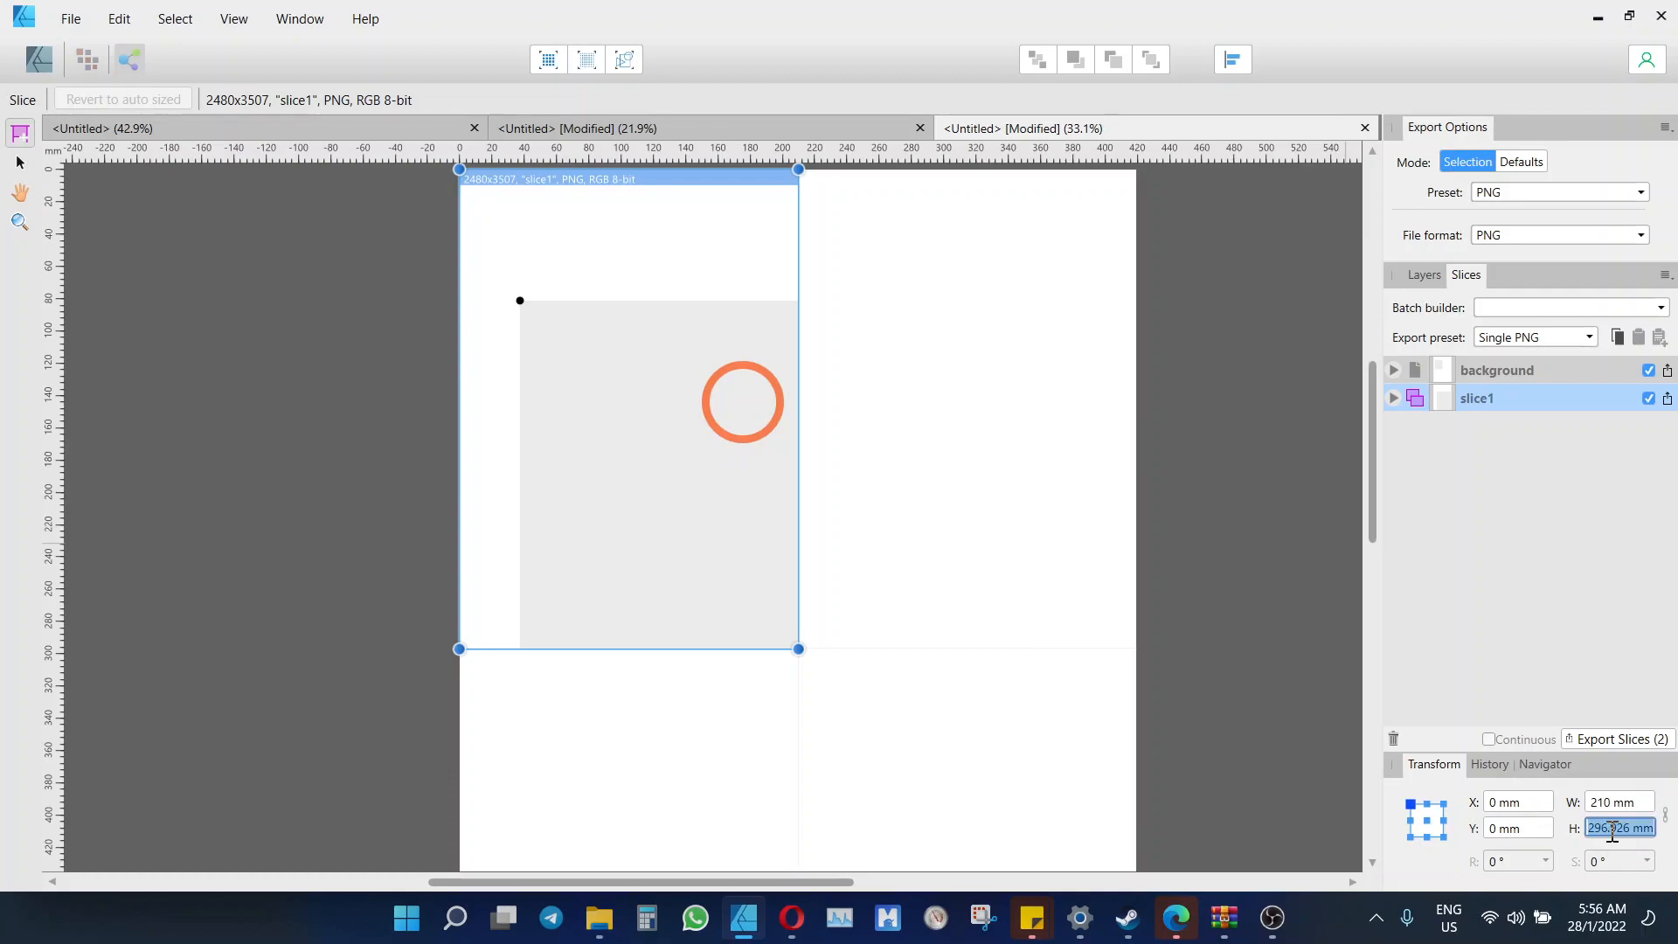
pyautogui.write('297')
pyautogui.press('Return')
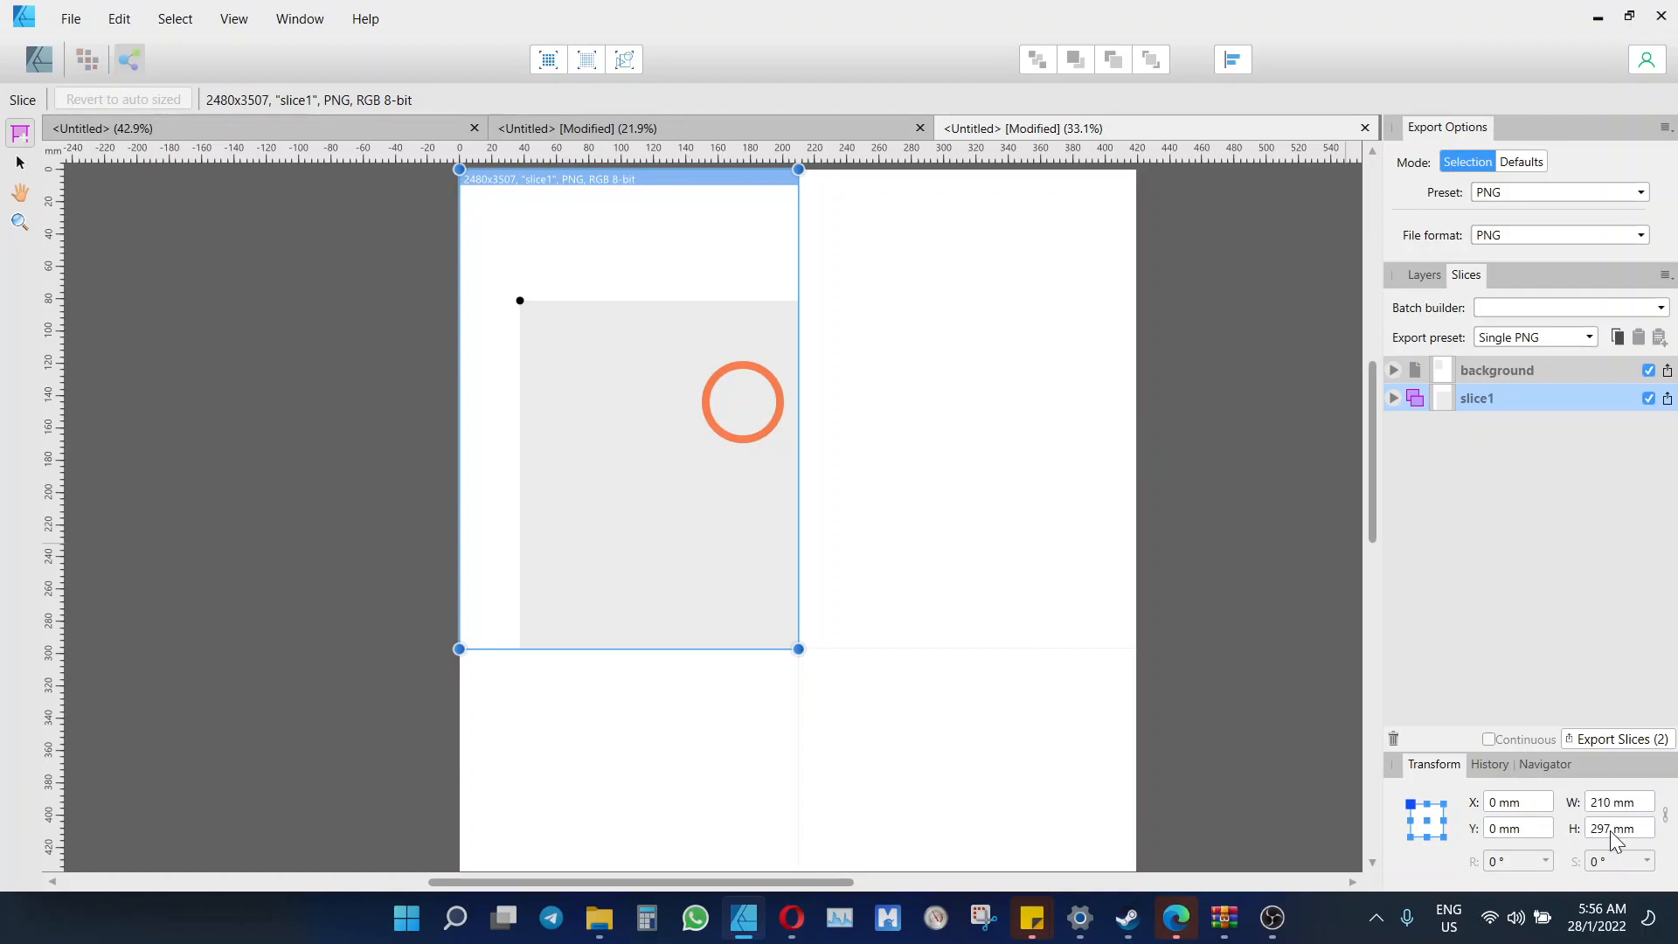
pyautogui.scroll(1, 738, 549)
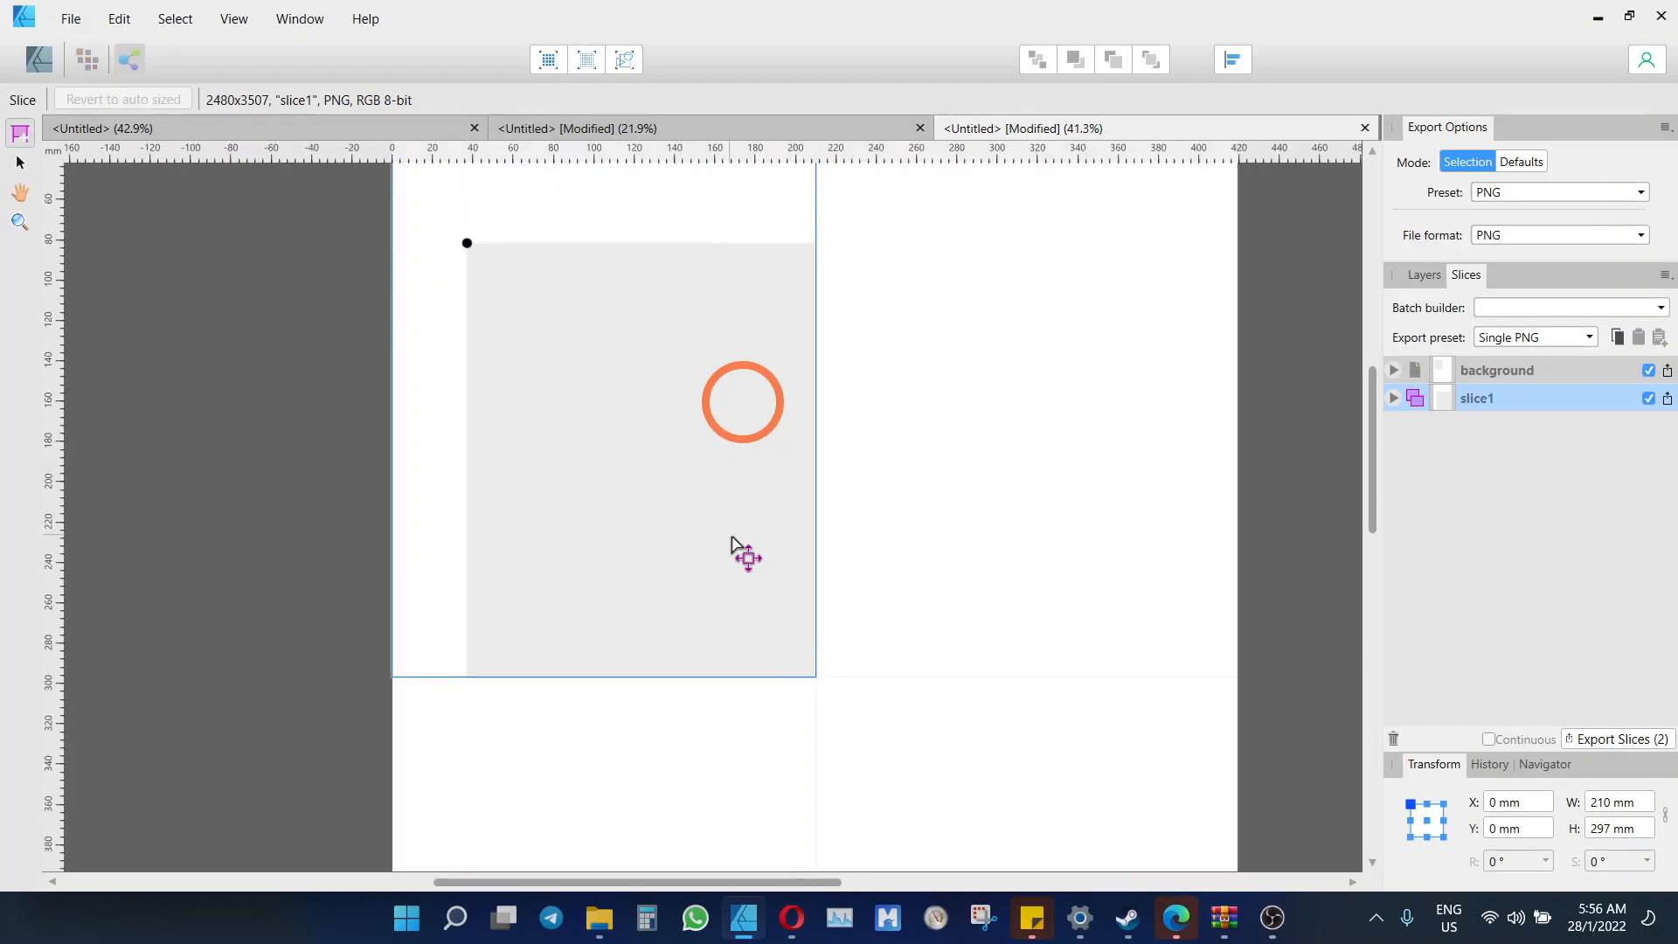
# Draw three more export slices over the page's upper-right, lower-left and lower-right A4 quarters
pyautogui.moveTo(720, 501); pyautogui.dragTo(884, 626)
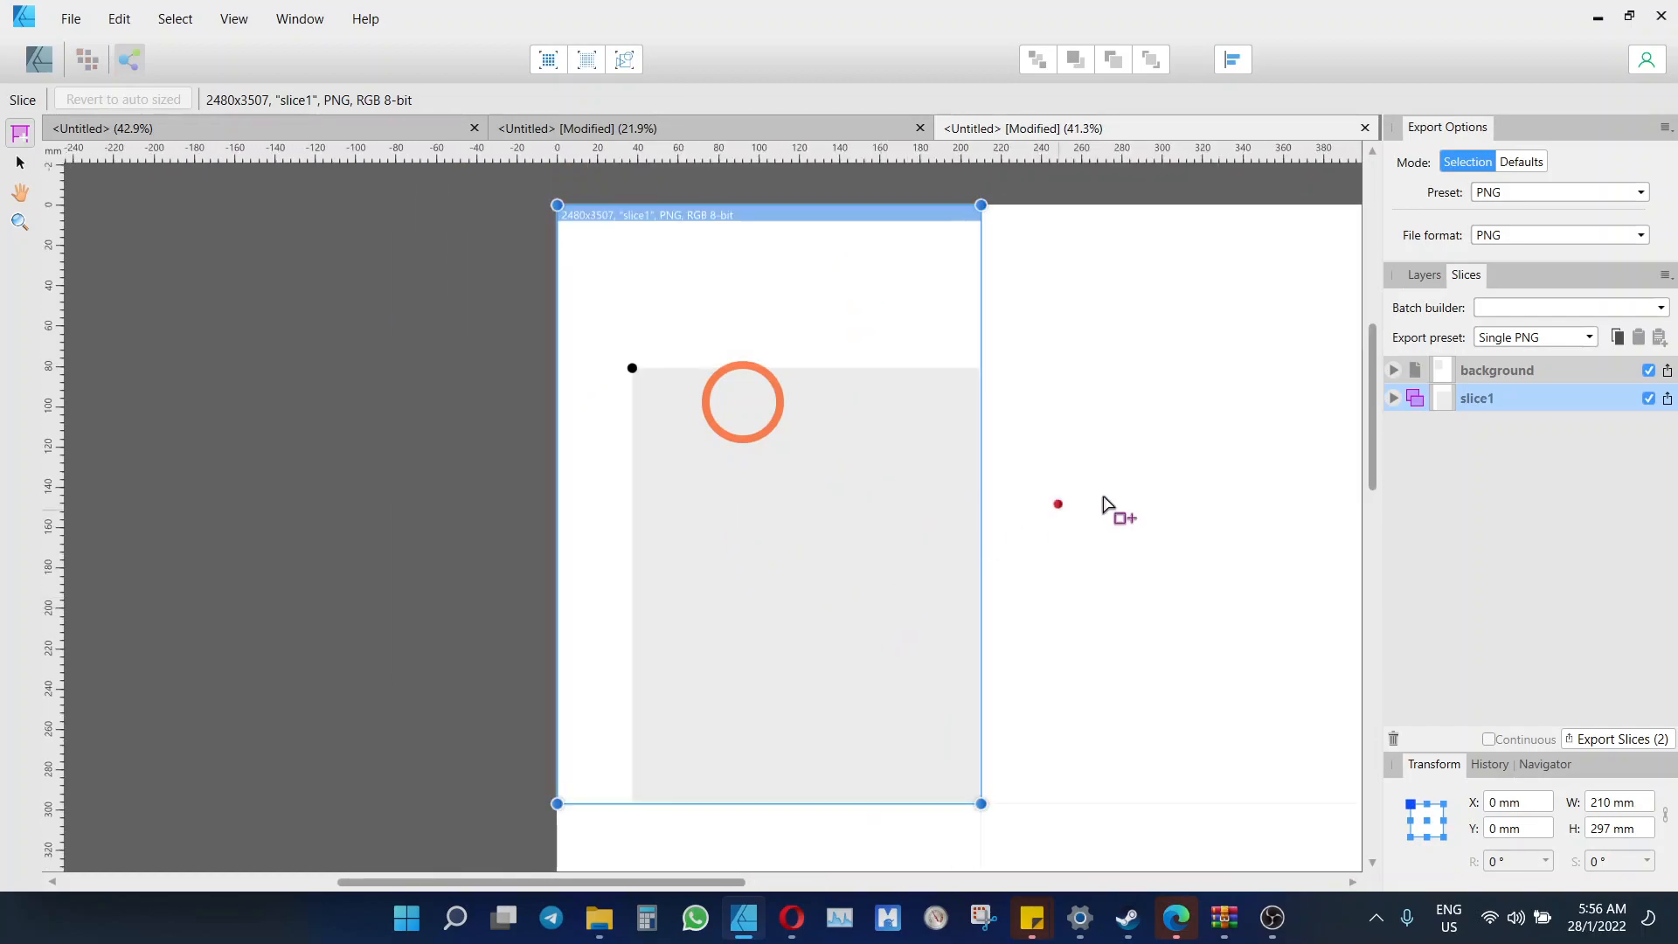
pyautogui.scroll(-3, 1146, 521)
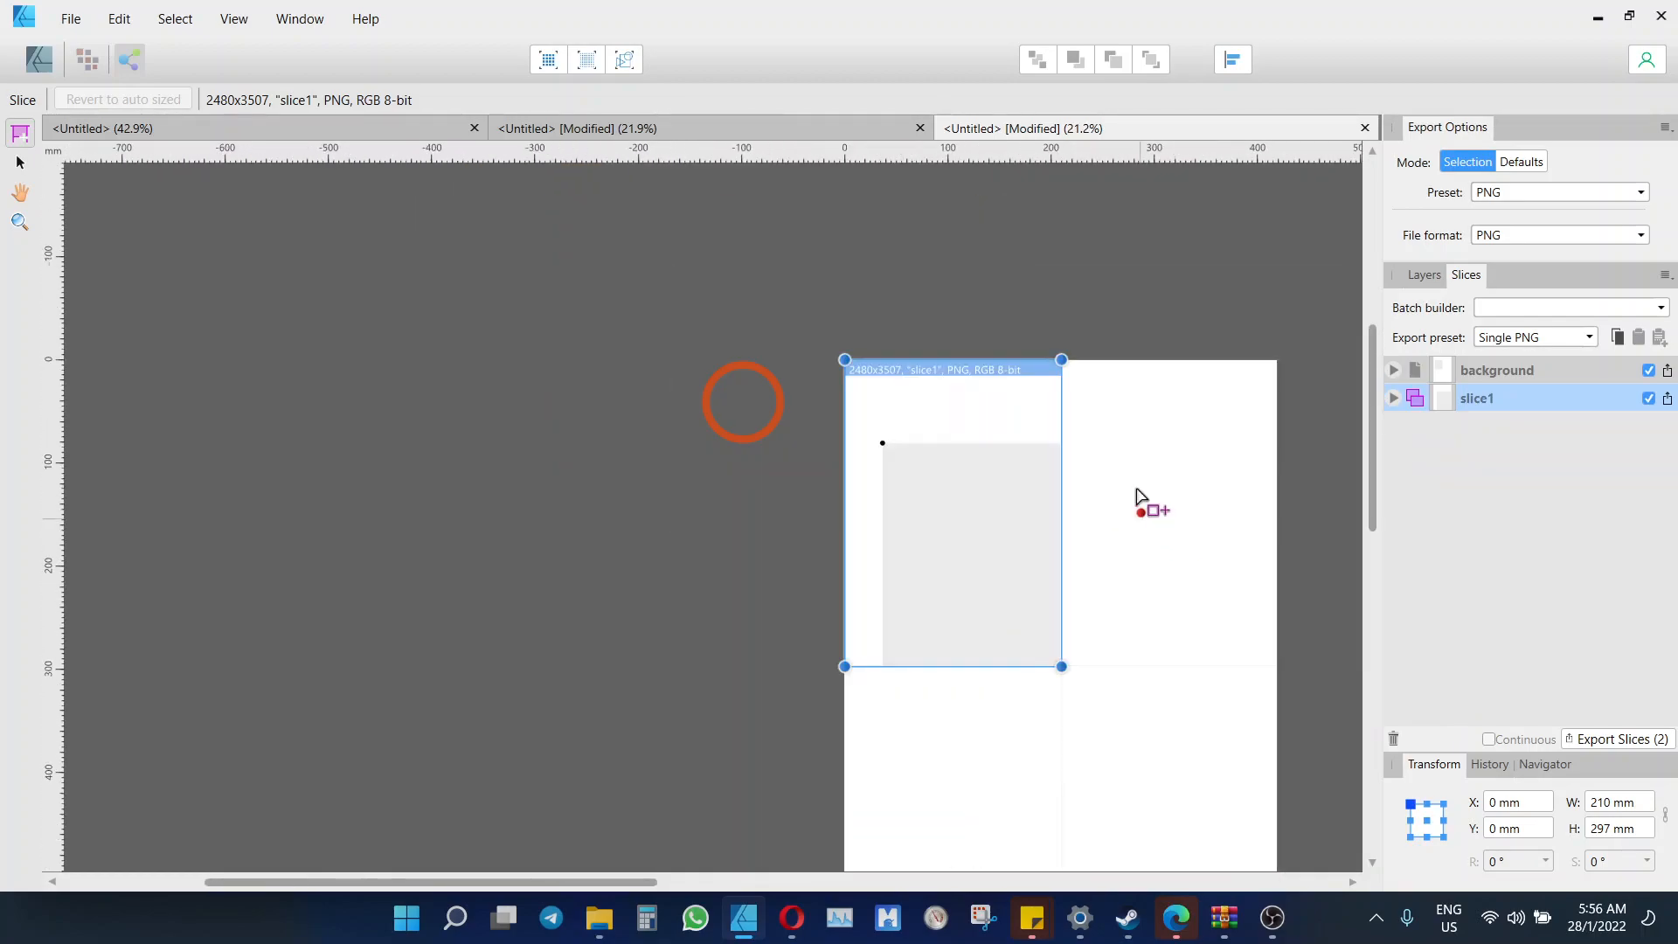
pyautogui.click(1075, 371)
pyautogui.moveTo(1062, 360); pyautogui.dragTo(1116, 473)
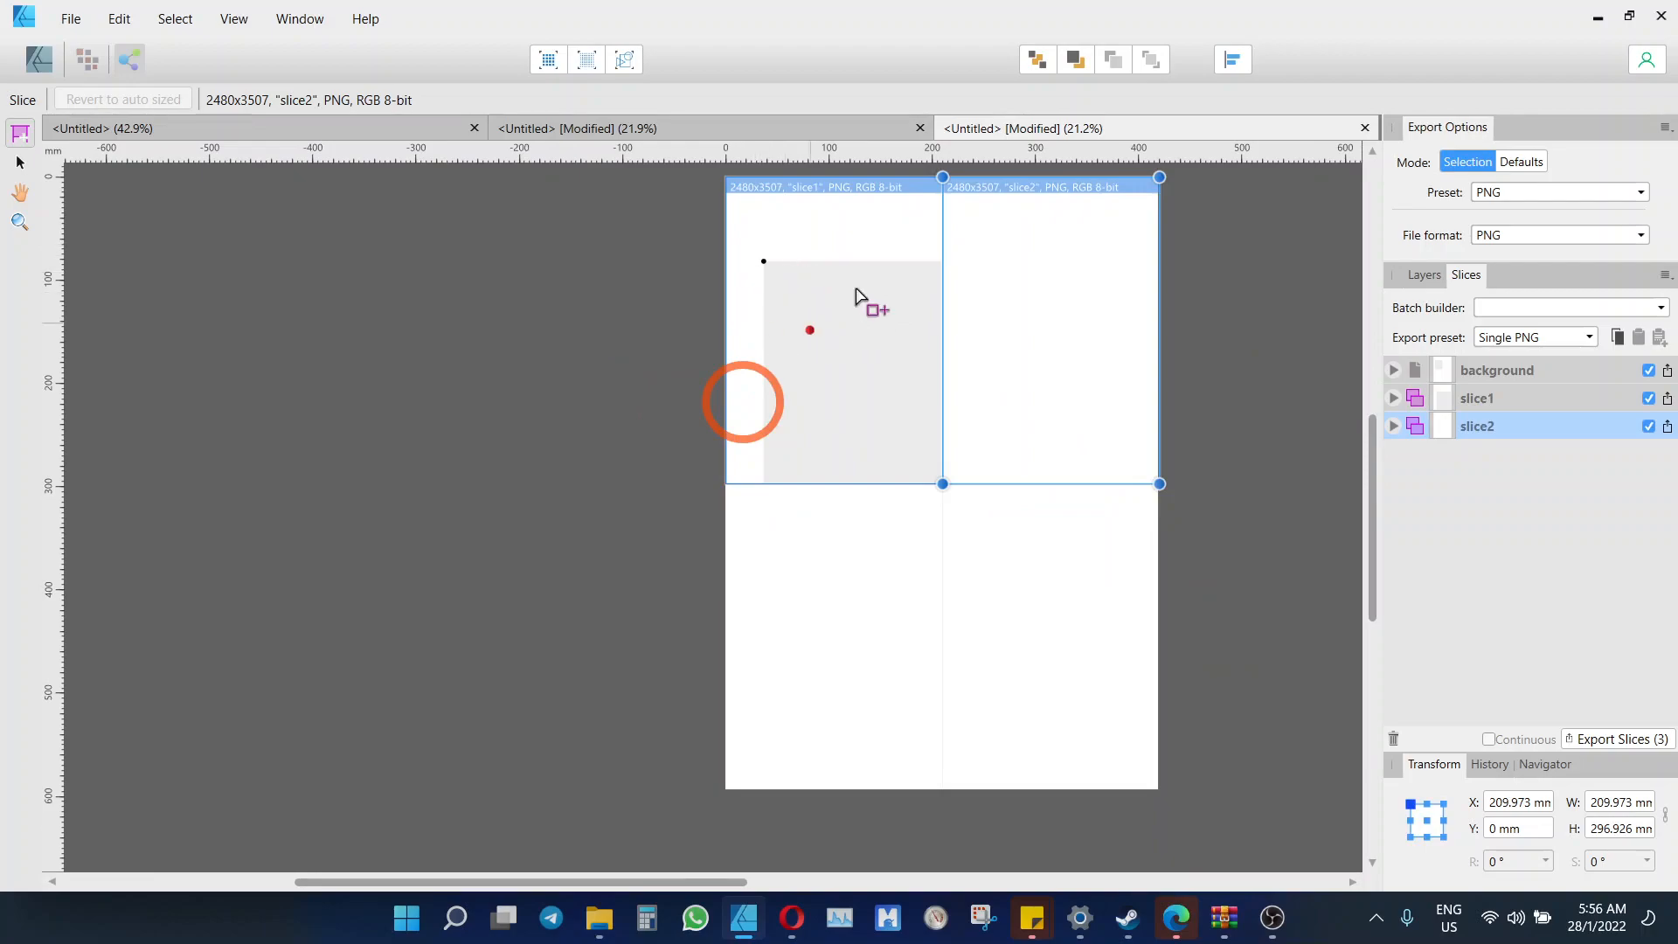
pyautogui.moveTo(726, 486); pyautogui.dragTo(943, 790)
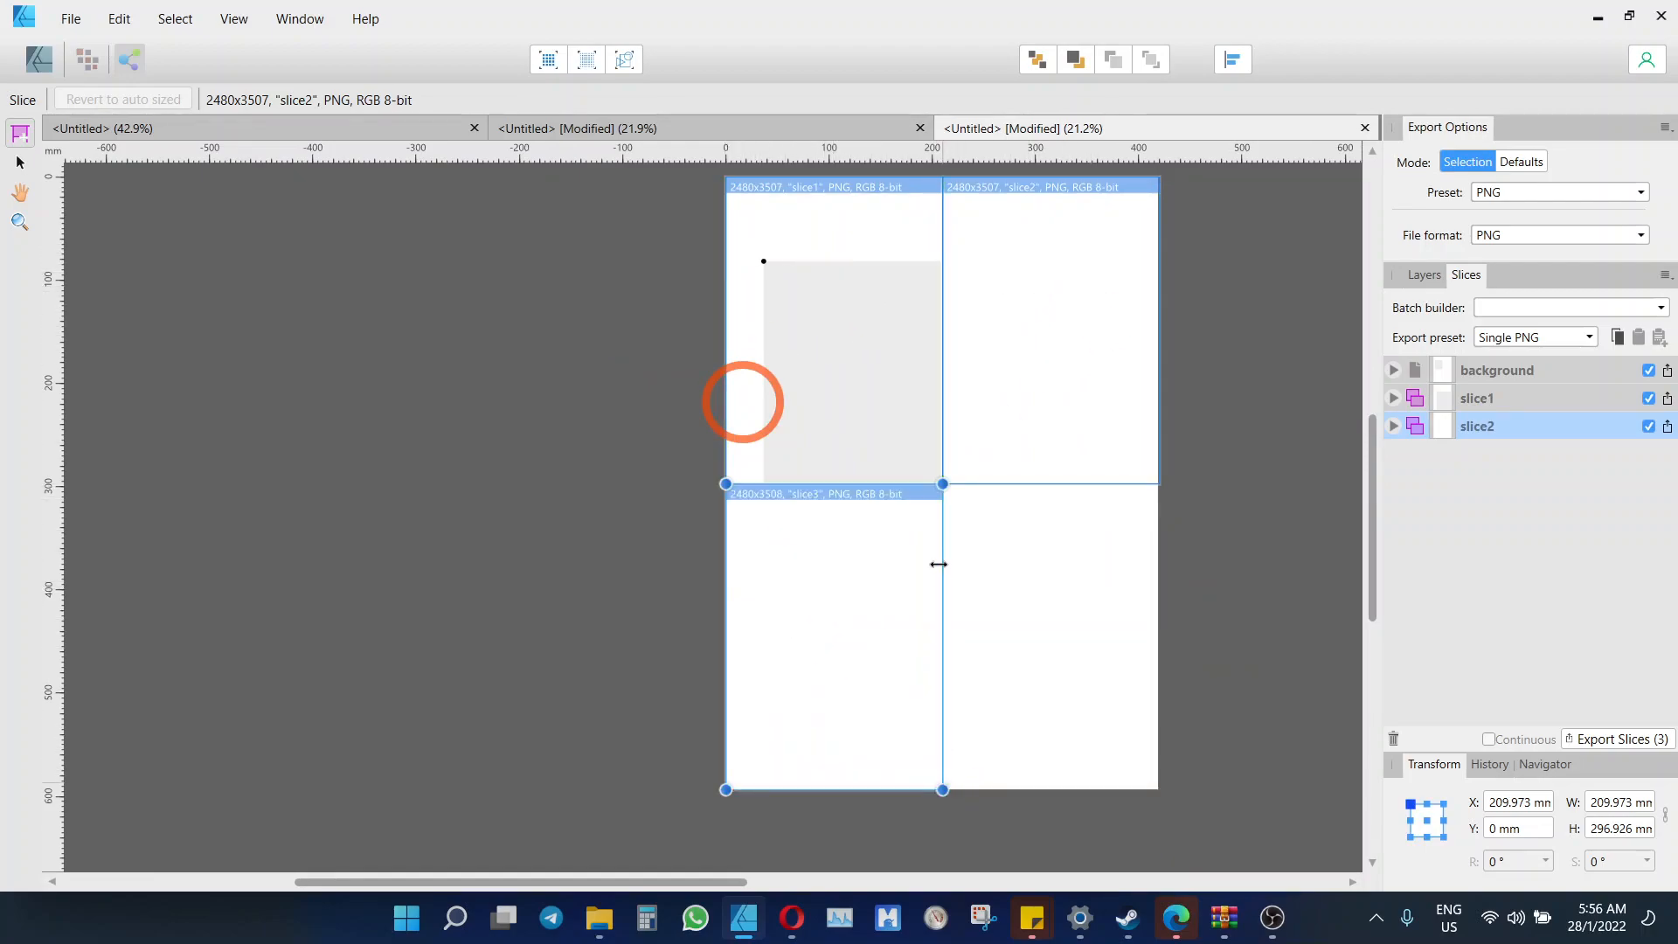
pyautogui.moveTo(943, 485); pyautogui.dragTo(1159, 790)
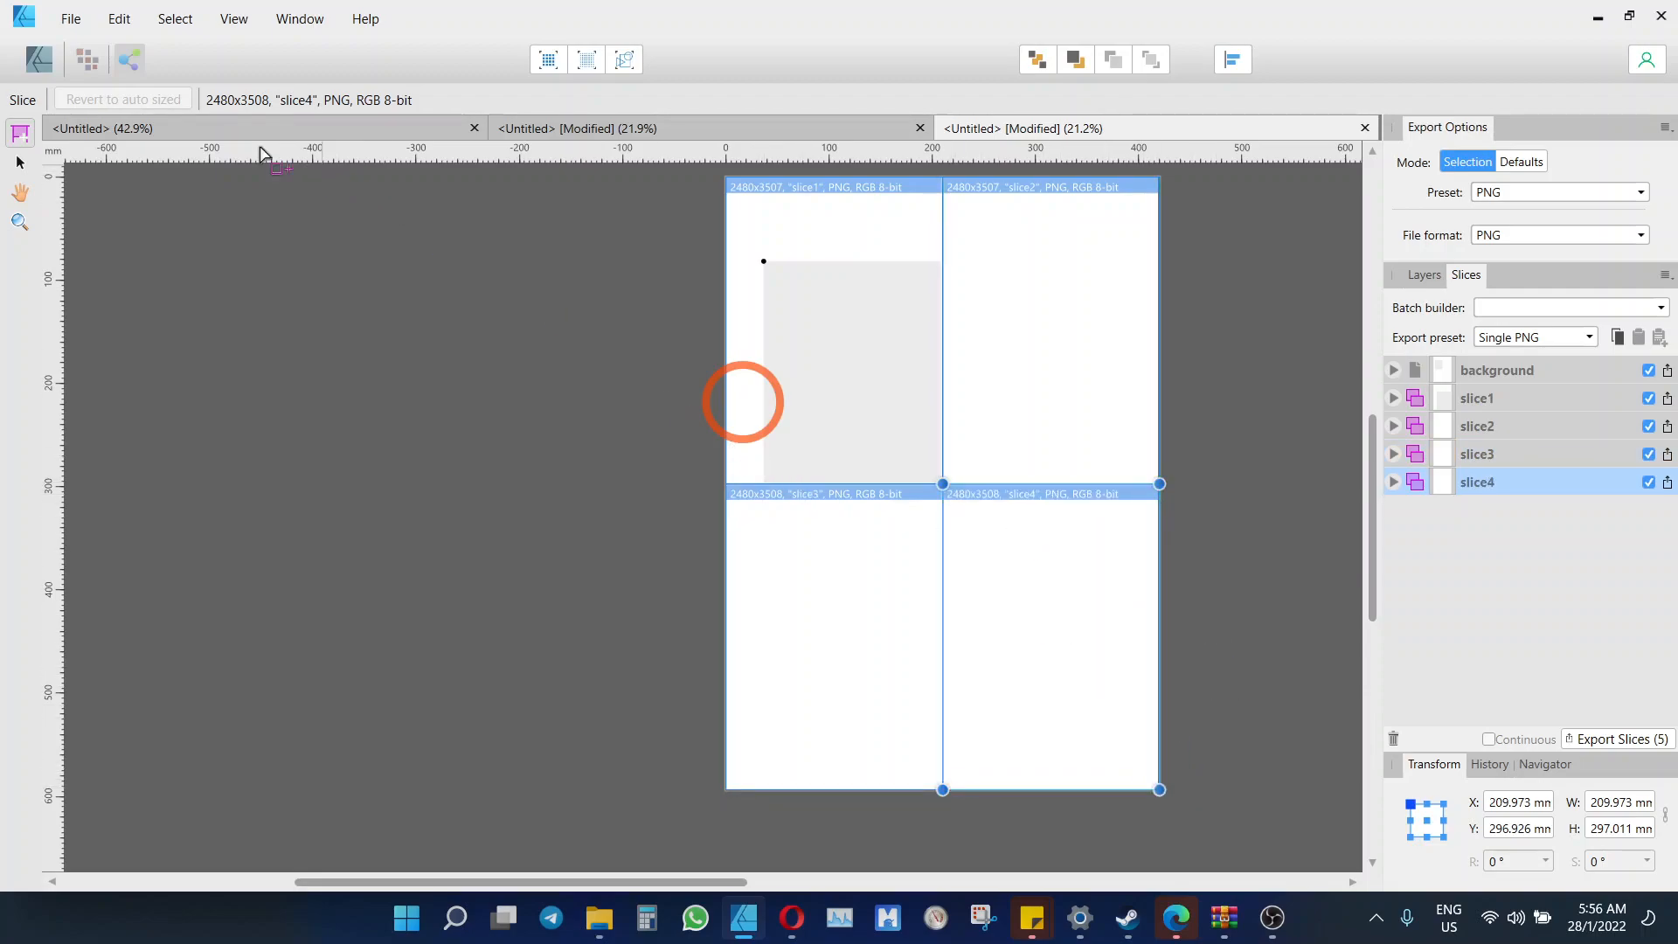
# Return to the Designer Persona and draw four ellipses, one in each A4 quarter, with the largest in the lower-left quarter
pyautogui.click(42, 59)
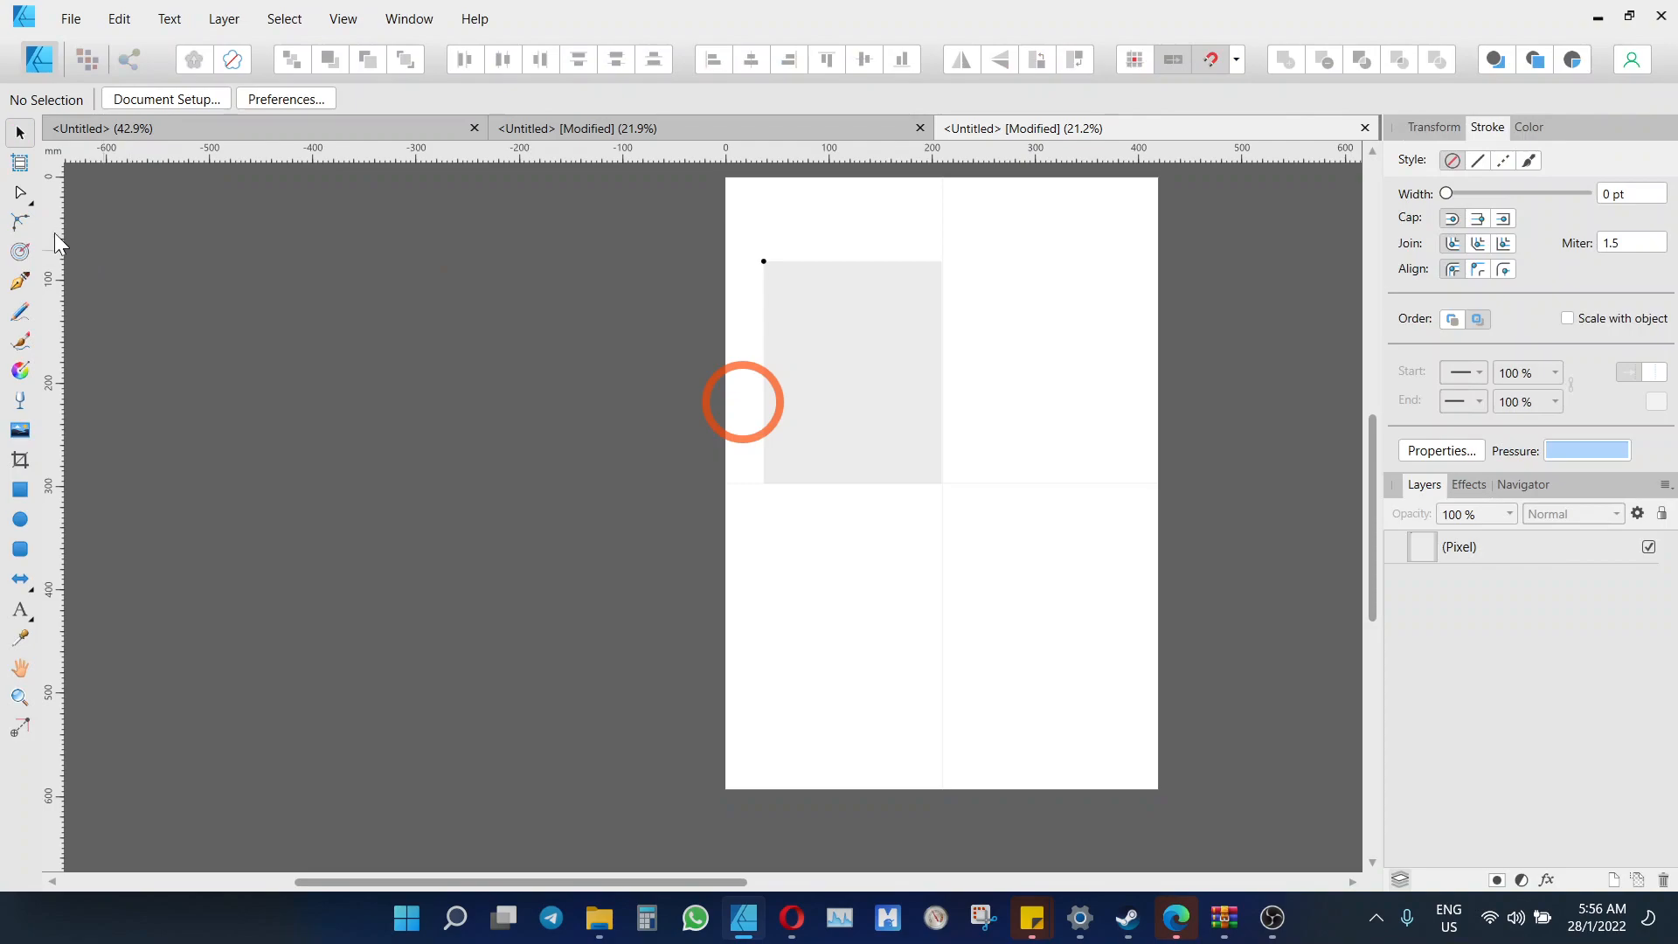
pyautogui.click(20, 518)
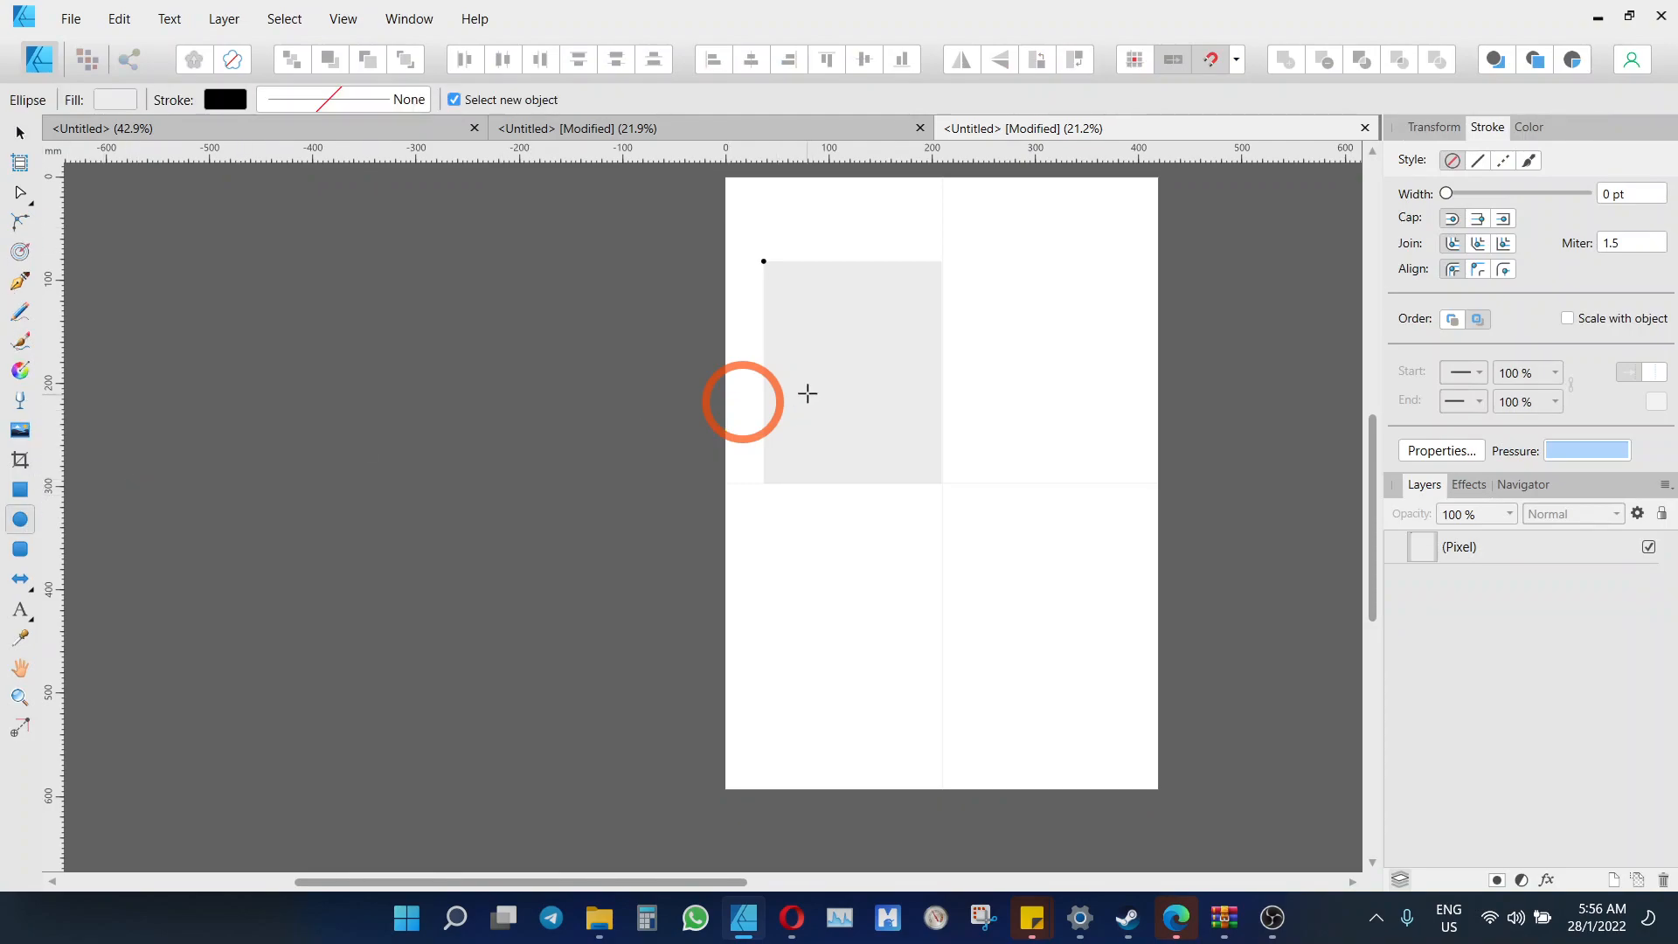
pyautogui.moveTo(853, 293); pyautogui.dragTo(943, 417)
pyautogui.moveTo(1022, 292); pyautogui.dragTo(1102, 370)
pyautogui.moveTo(1023, 556); pyautogui.dragTo(1081, 642)
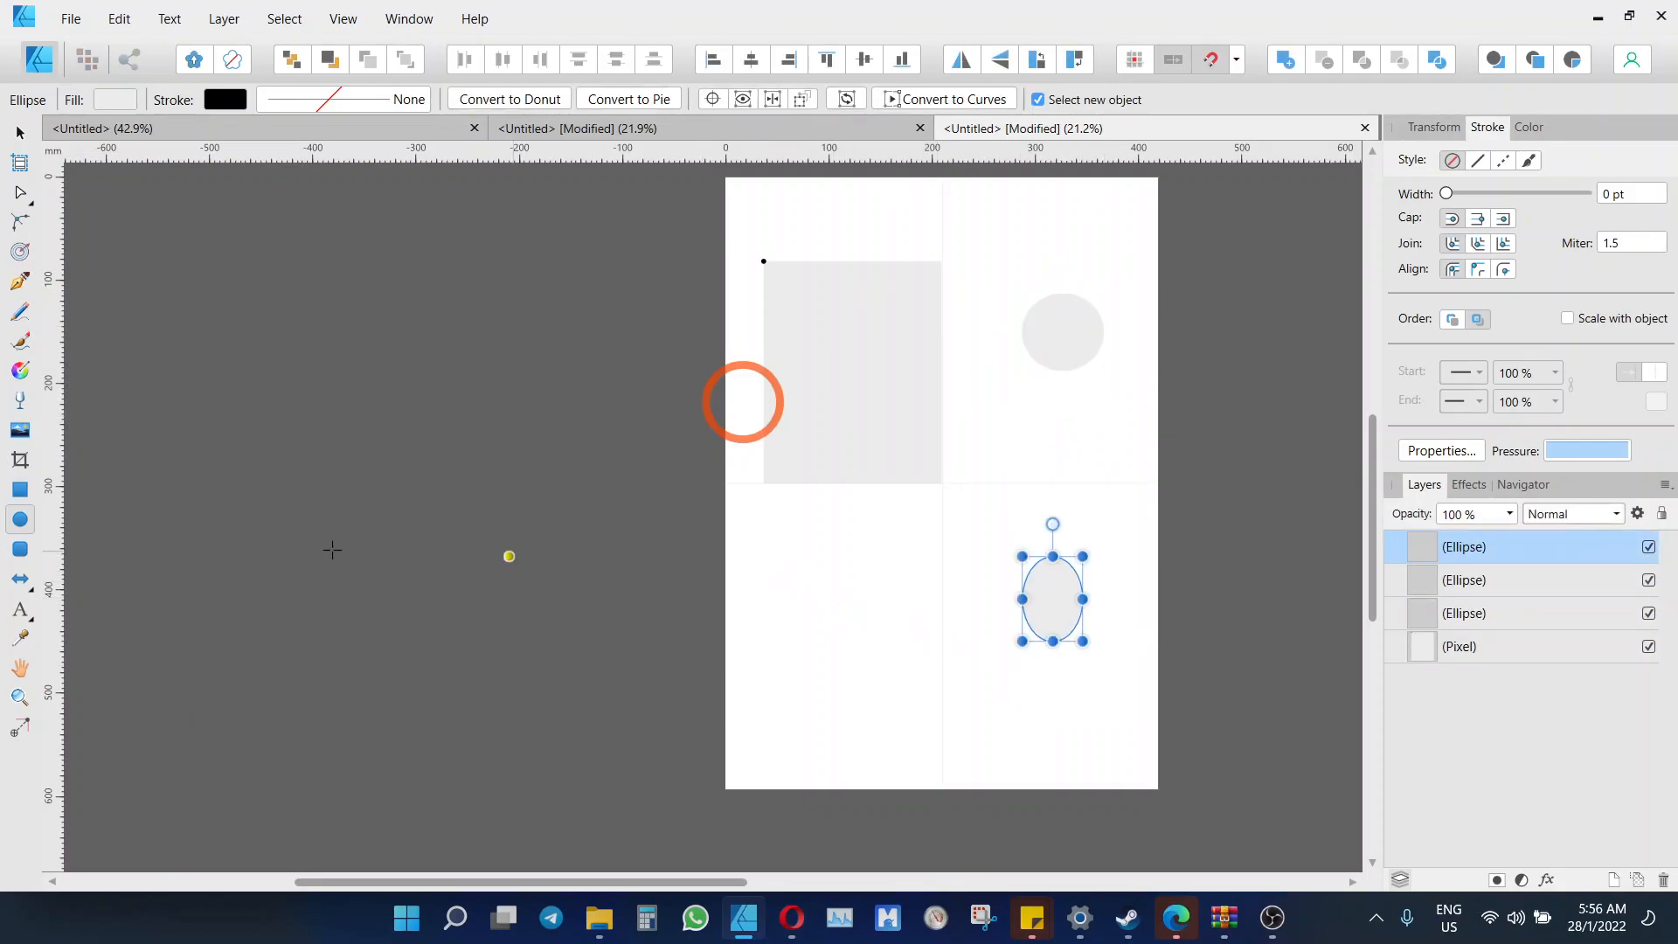
pyautogui.moveTo(868, 649); pyautogui.dragTo(923, 748)
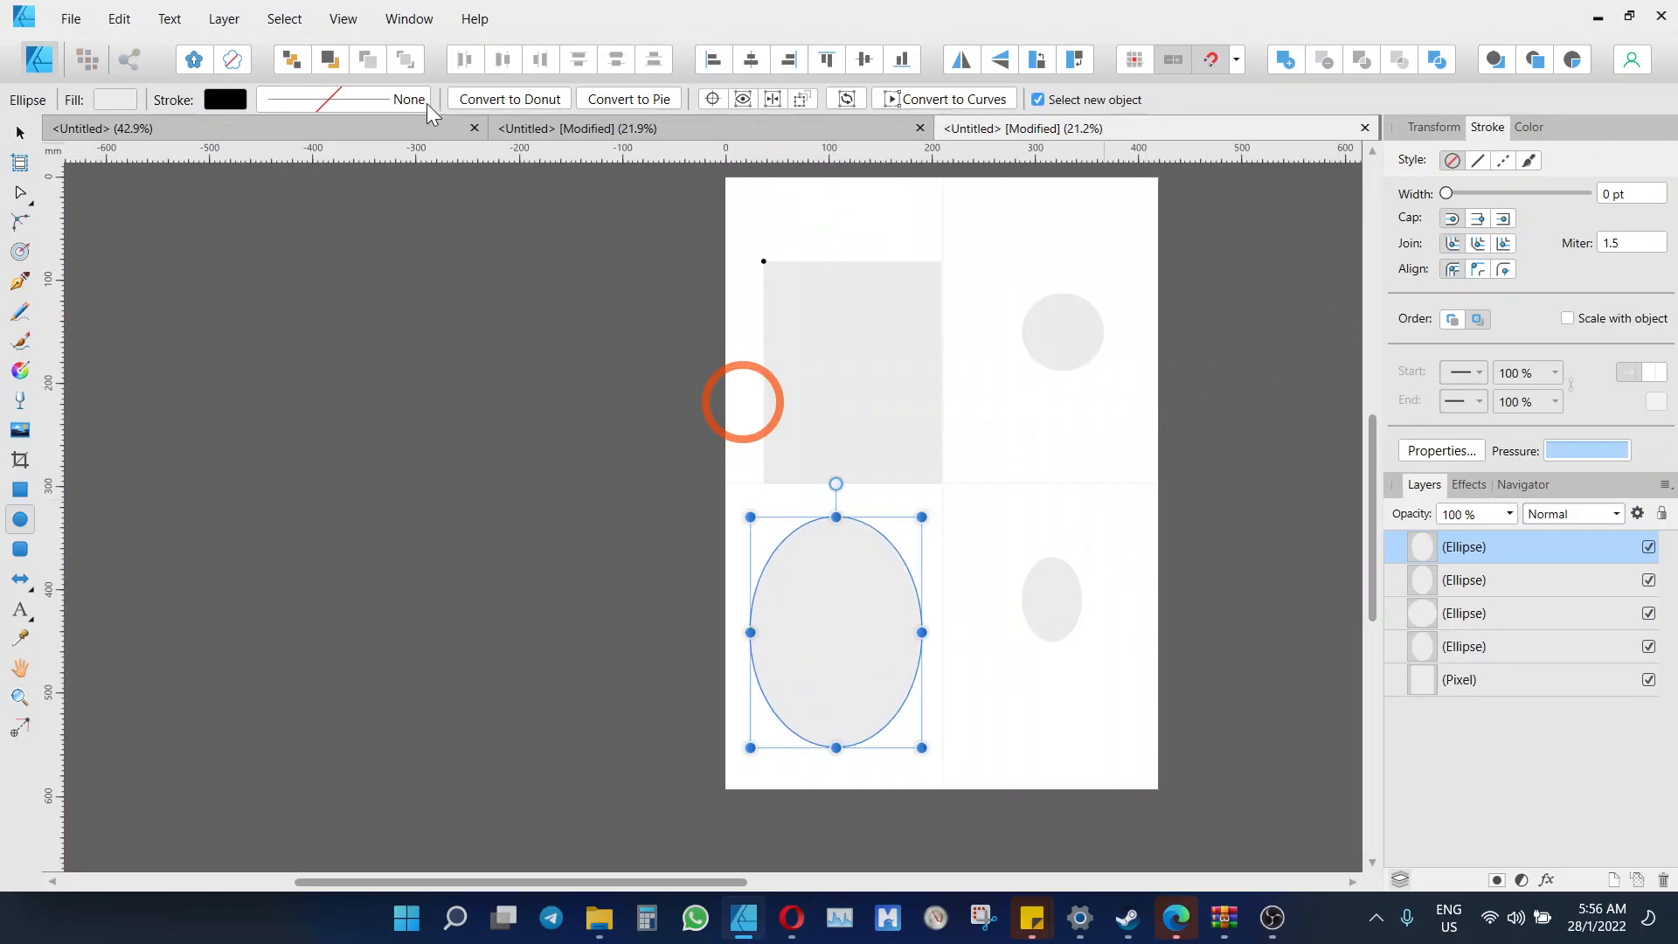
# Set the export format of slice1 to PDF (for print) in the Export Persona
pyautogui.click(133, 56)
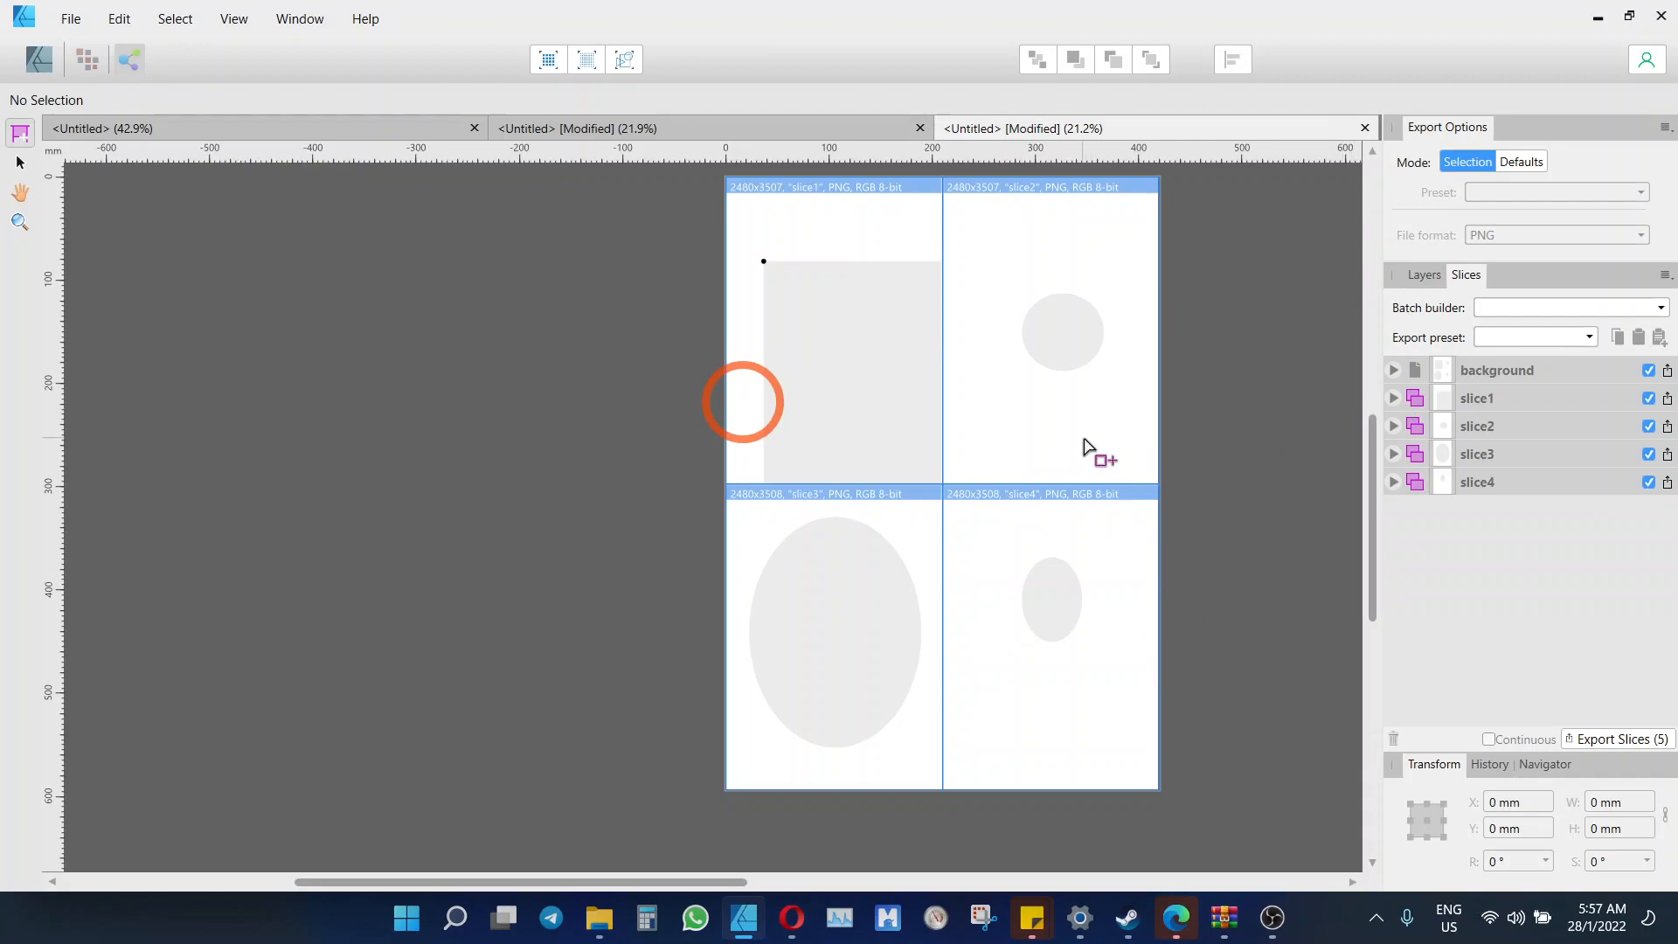
pyautogui.click(1395, 398)
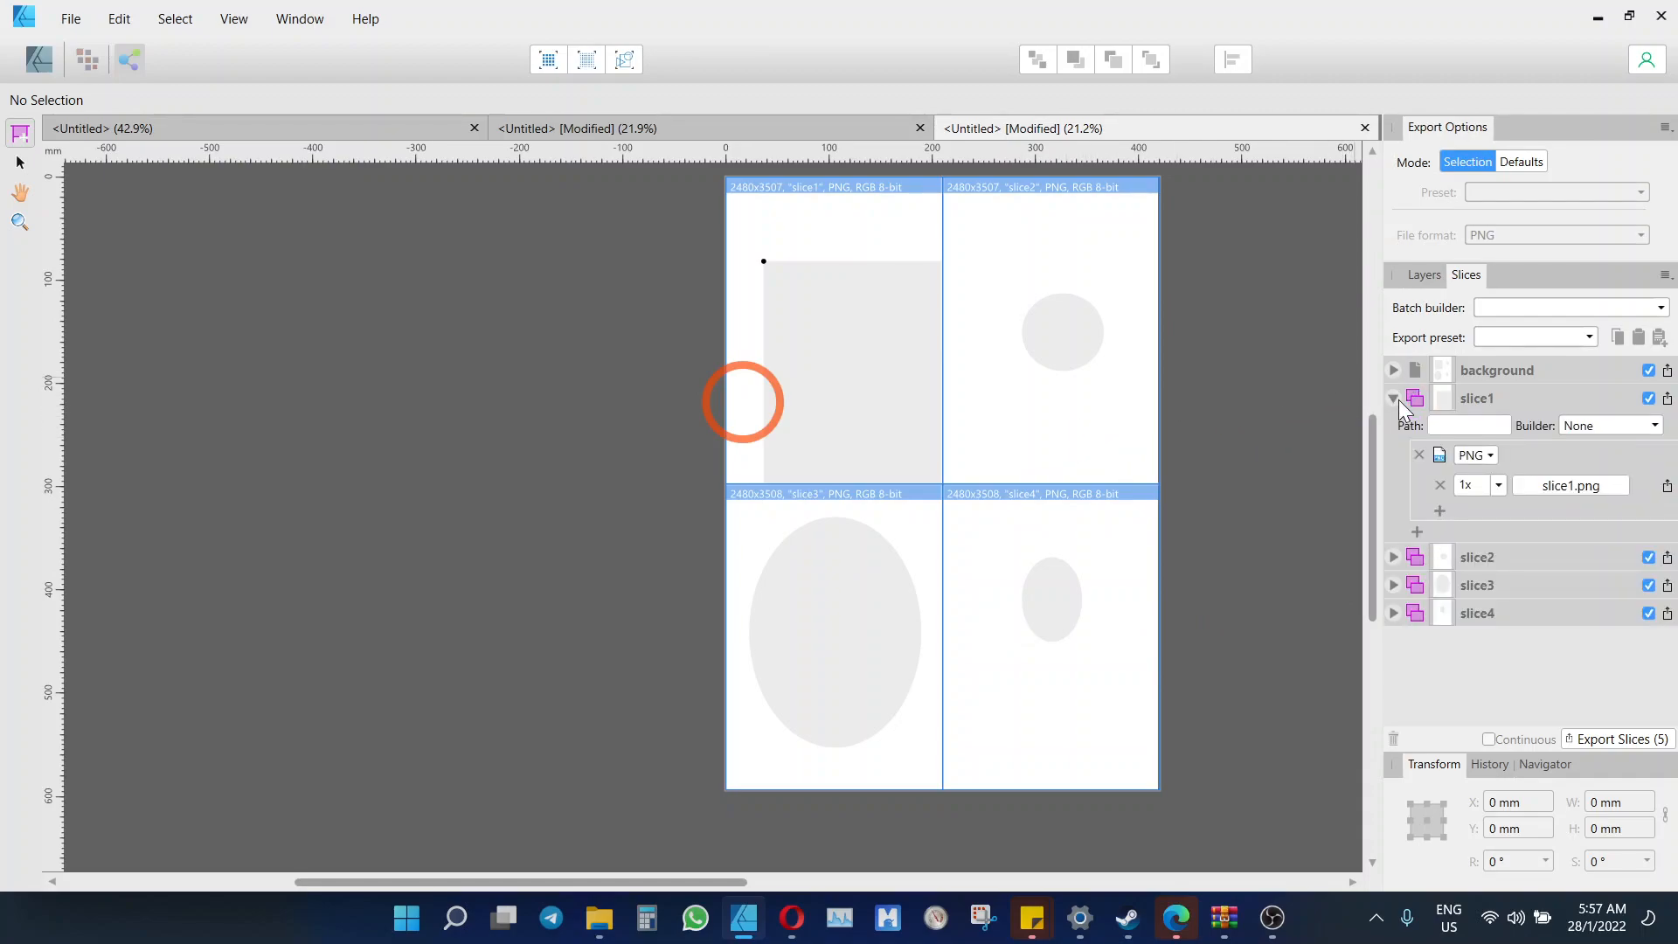
pyautogui.click(1490, 455)
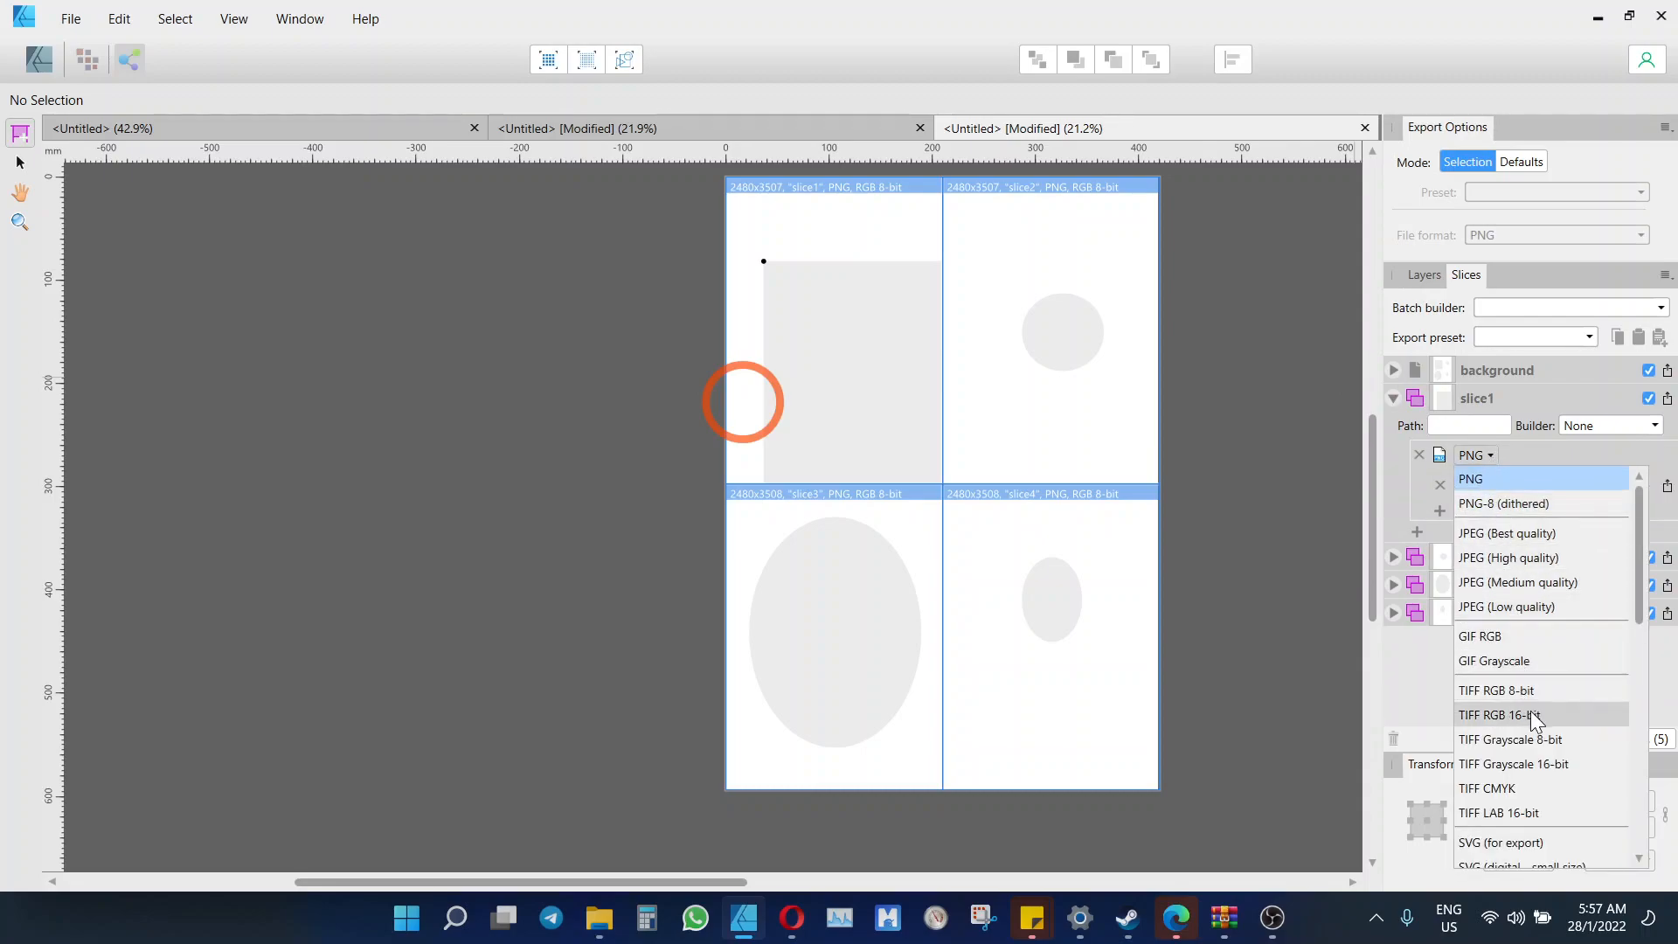
pyautogui.scroll(-3, 1541, 741)
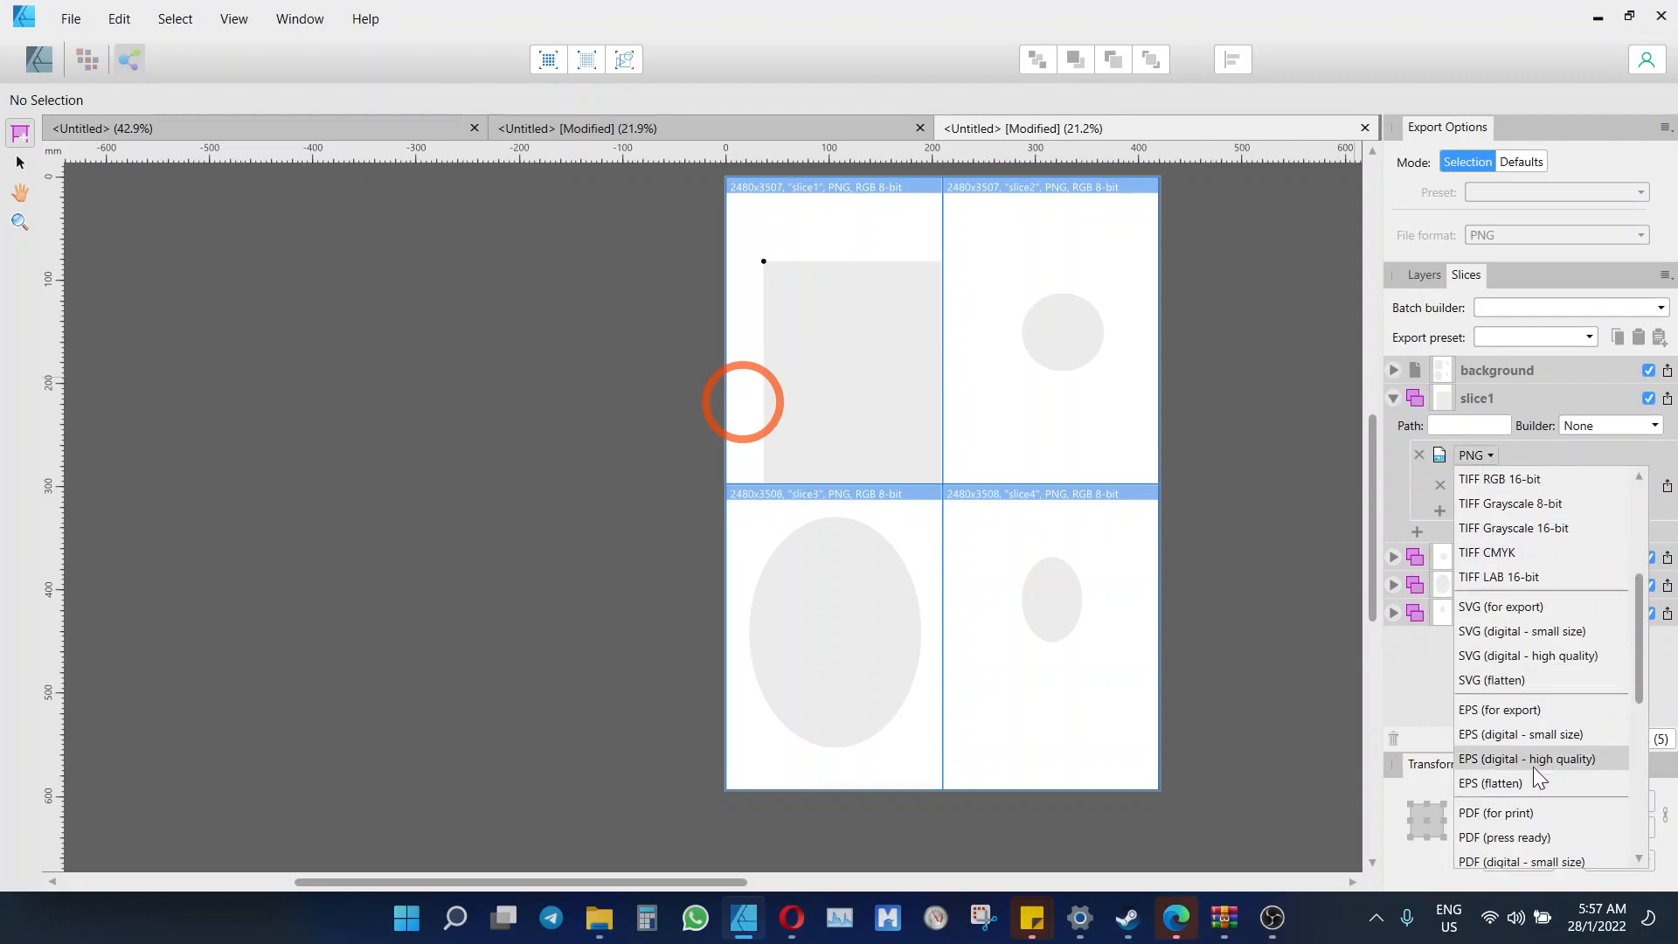
pyautogui.click(1517, 813)
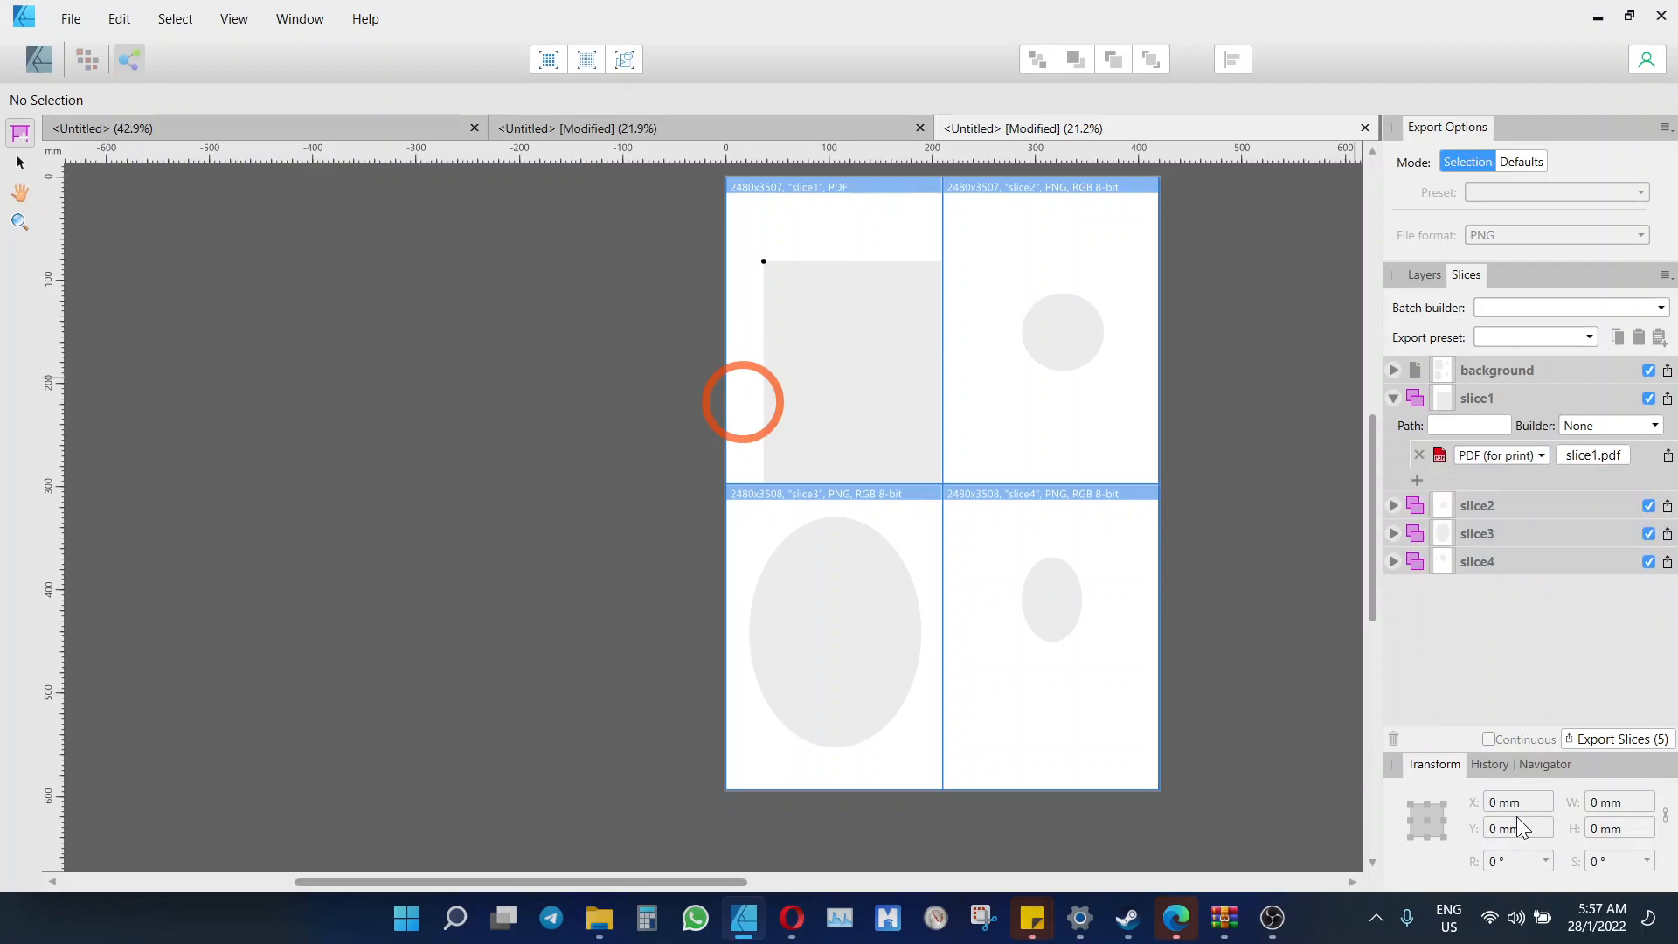
pyautogui.click(1394, 400)
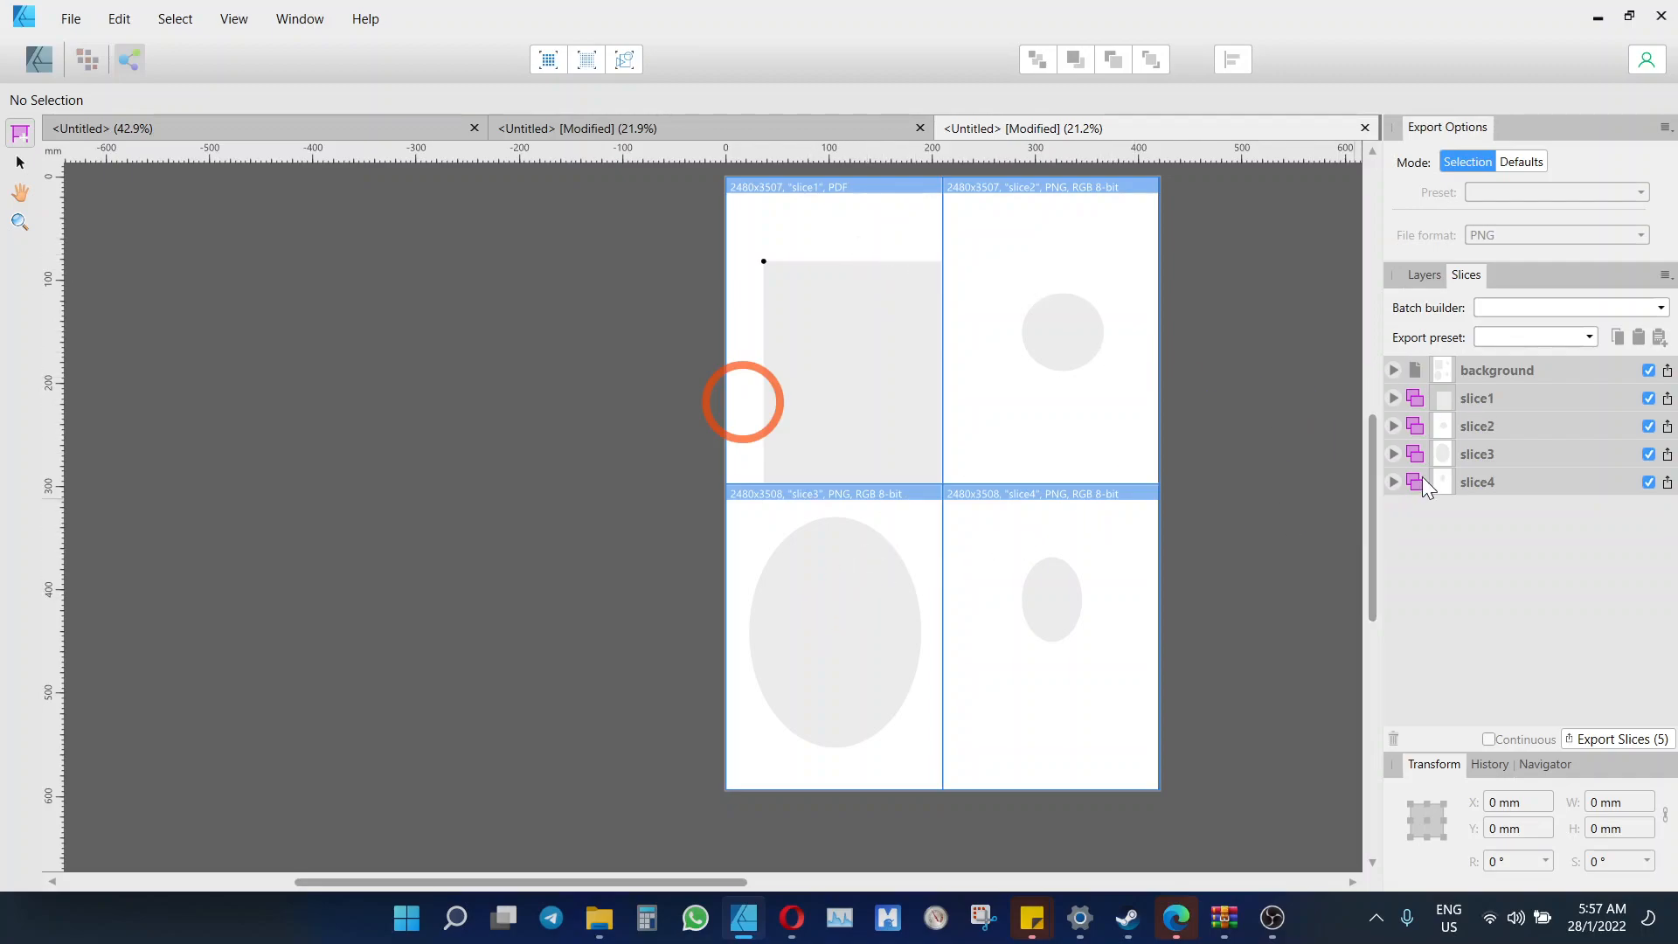
# Set the export format of slice2 to PDF (for print)
pyautogui.click(1395, 398)
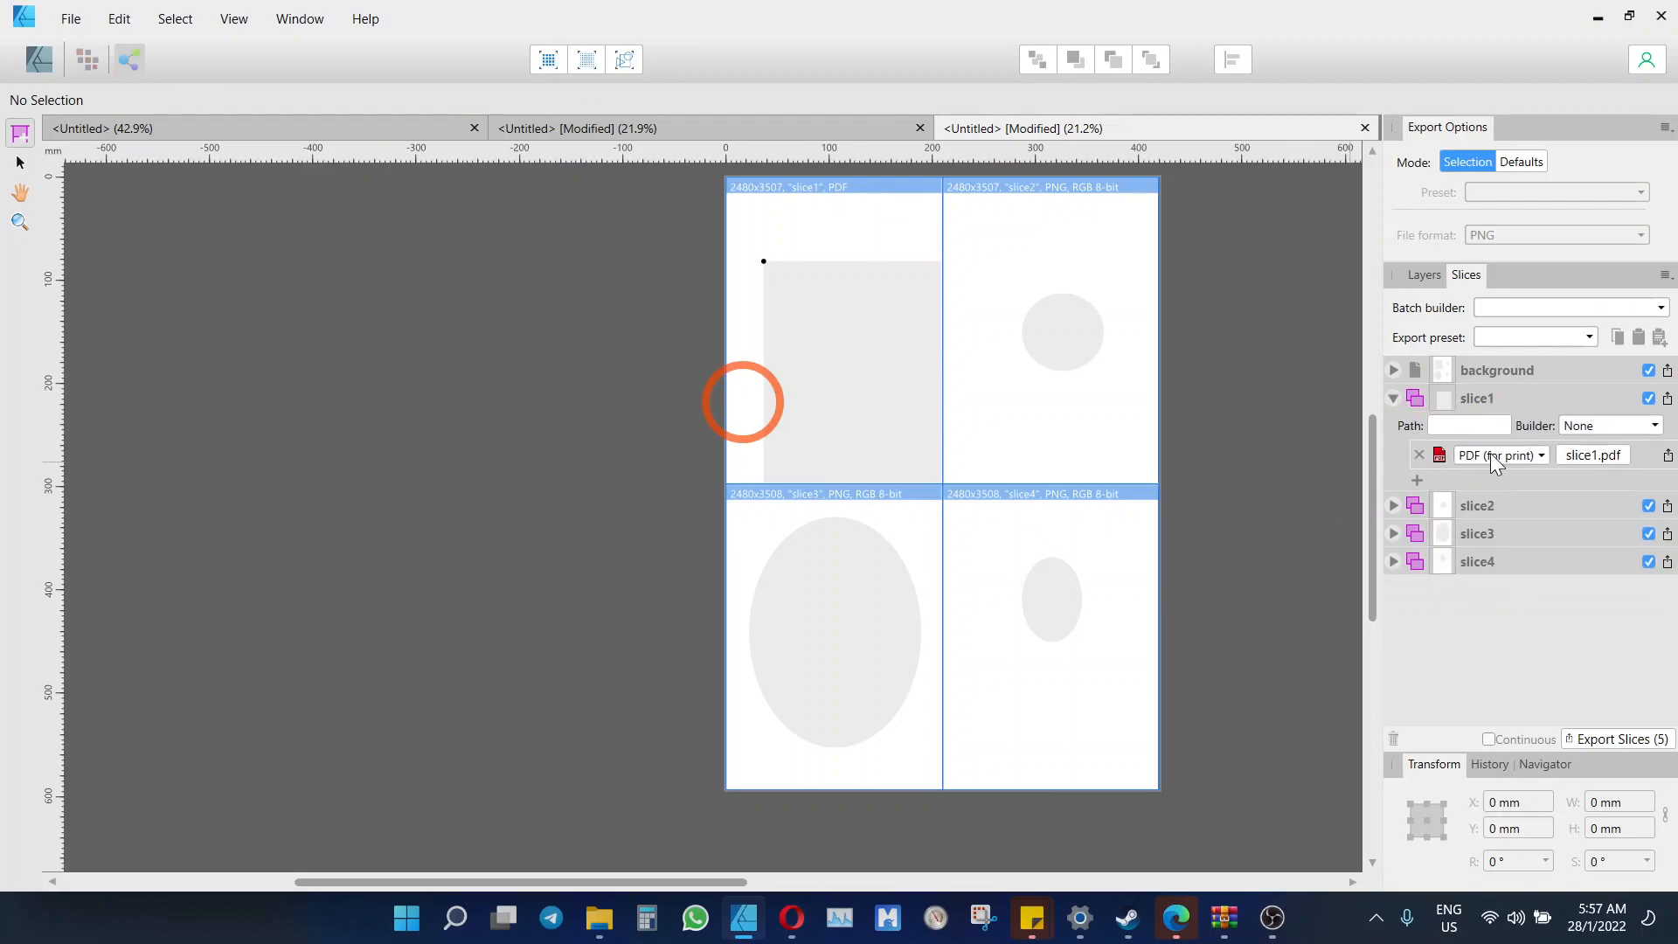
pyautogui.click(1394, 504)
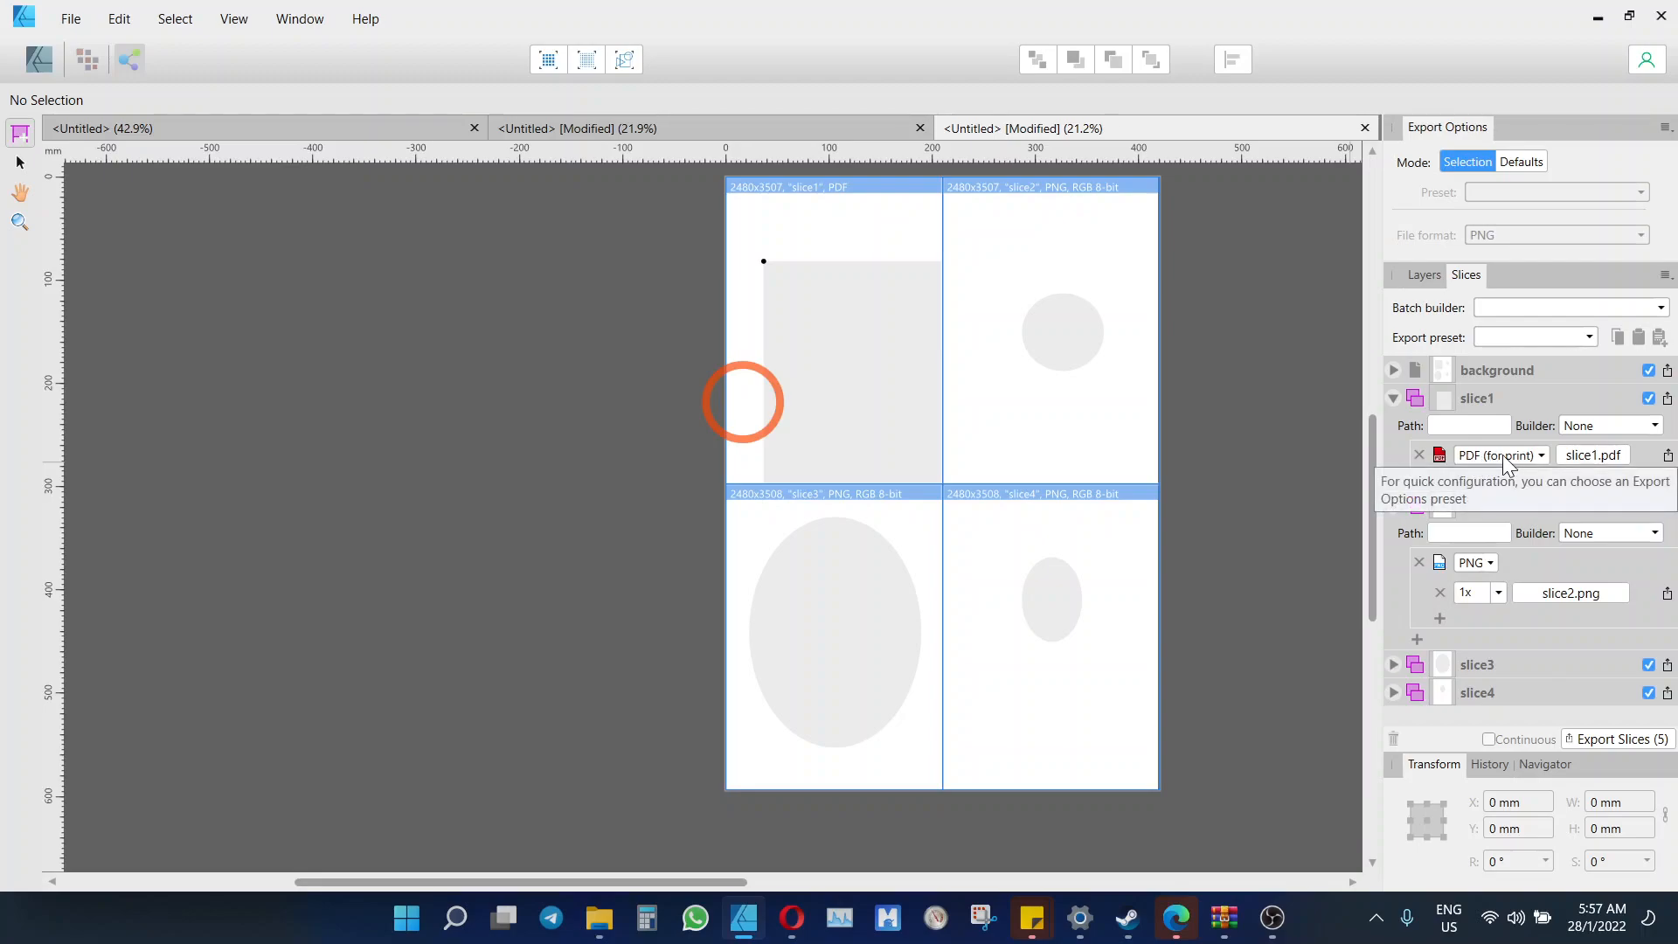
pyautogui.click(1492, 564)
pyautogui.scroll(-5, 1496, 490)
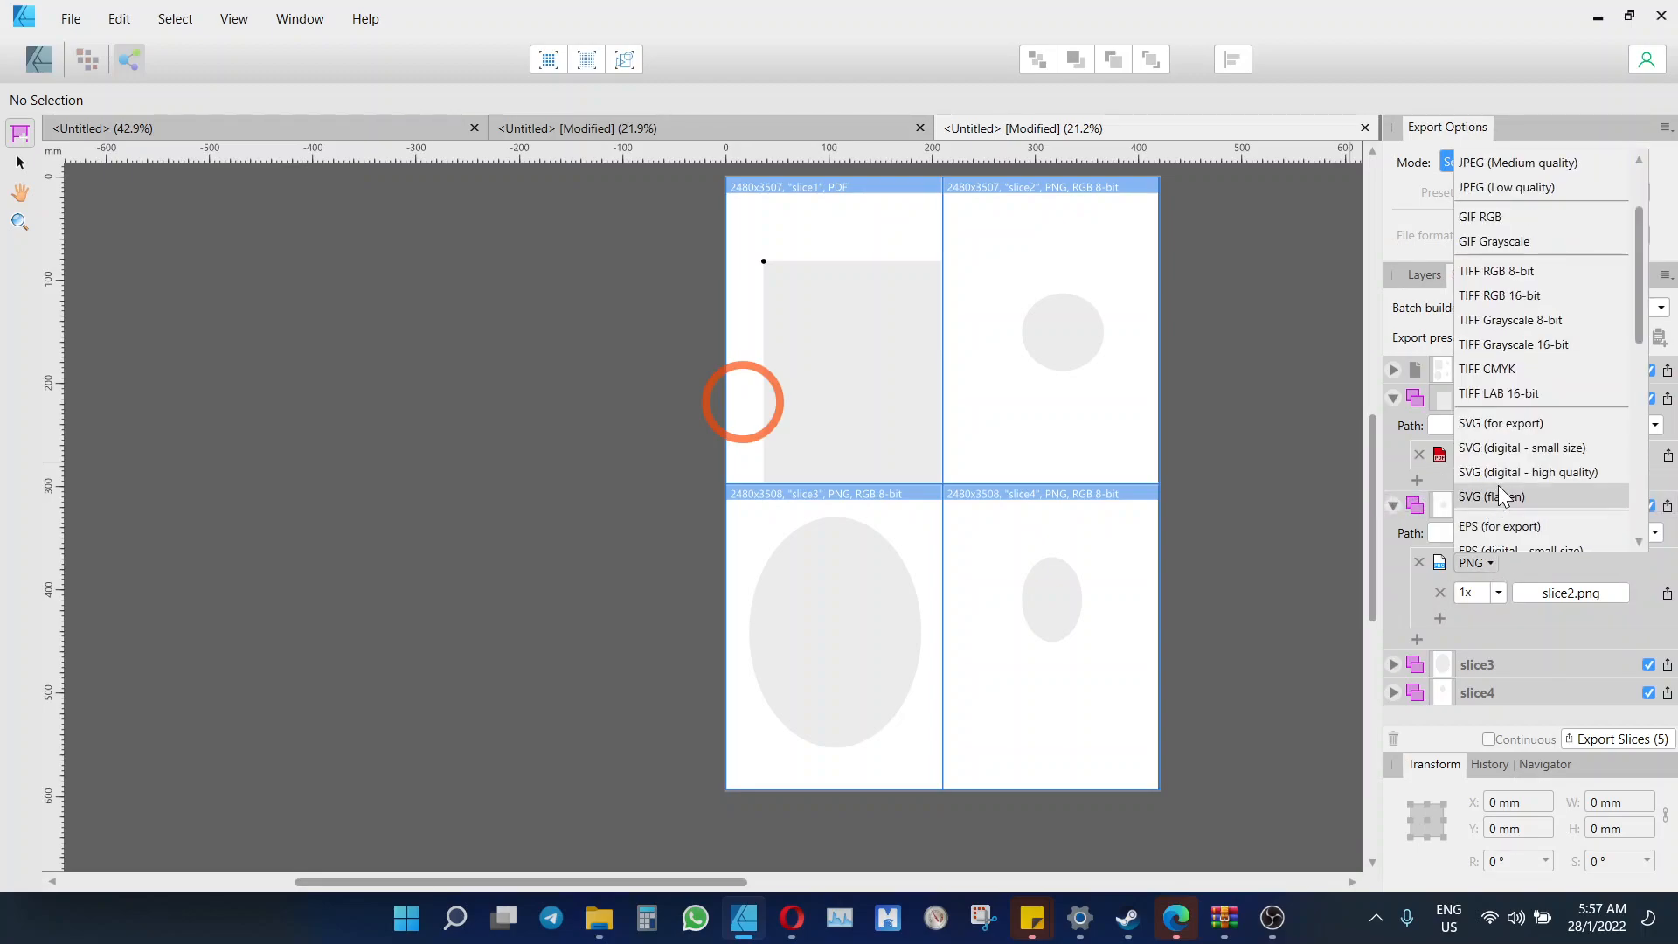
pyautogui.click(1507, 452)
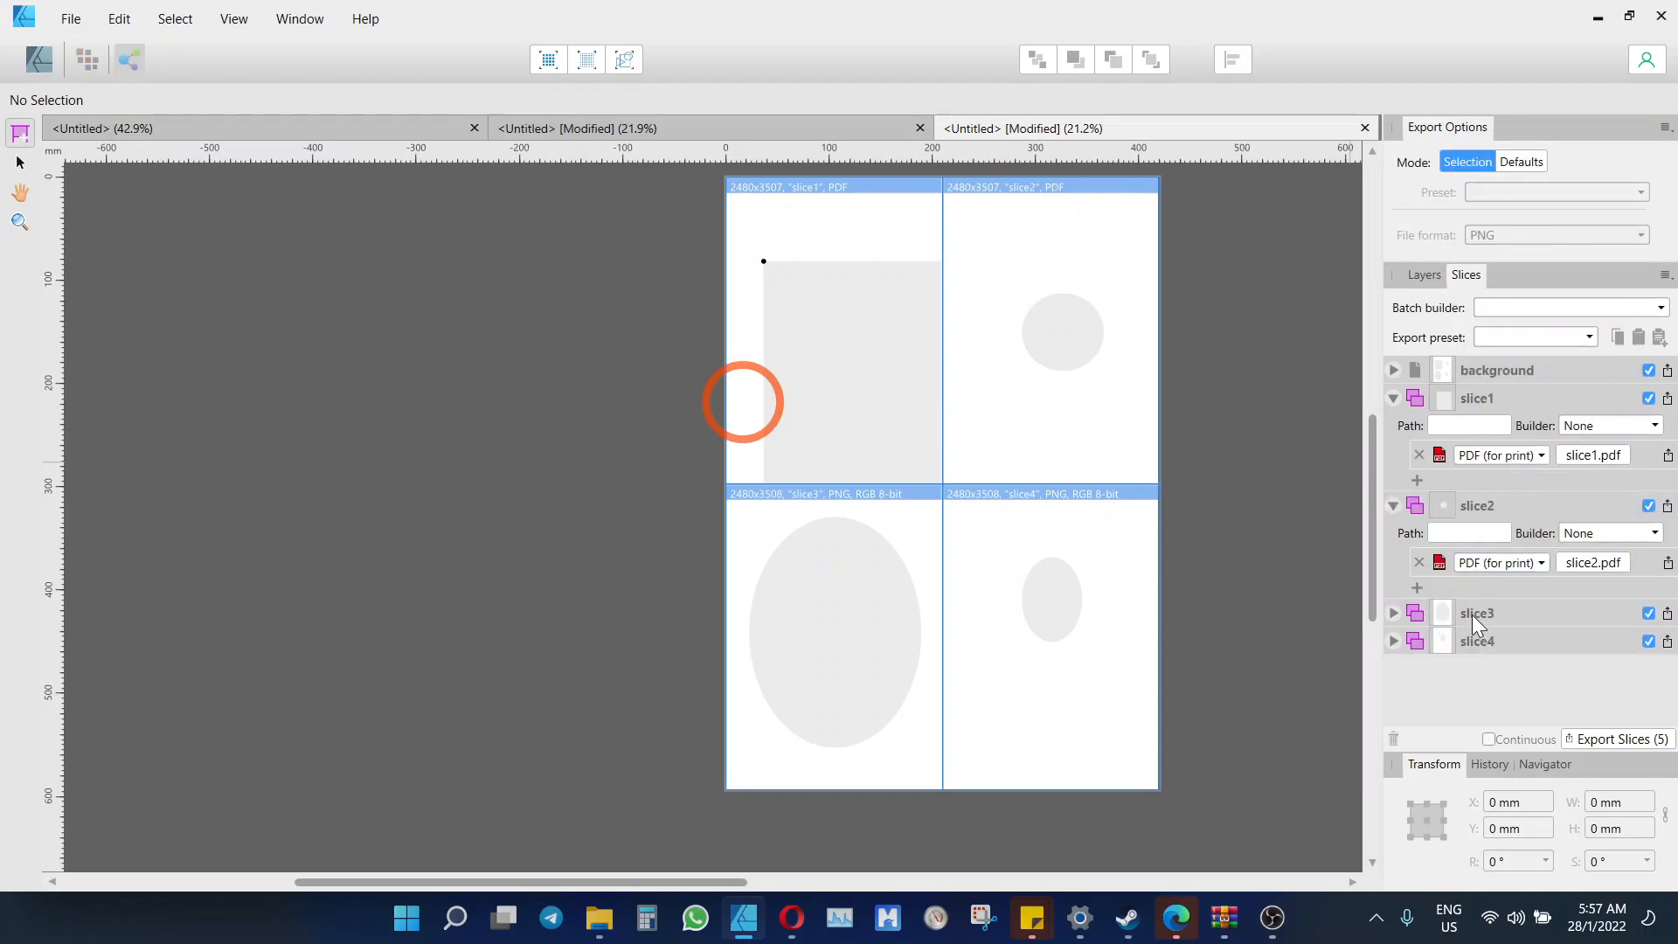
# Set the export format of slice3 to PDF (for print)
pyautogui.click(1393, 614)
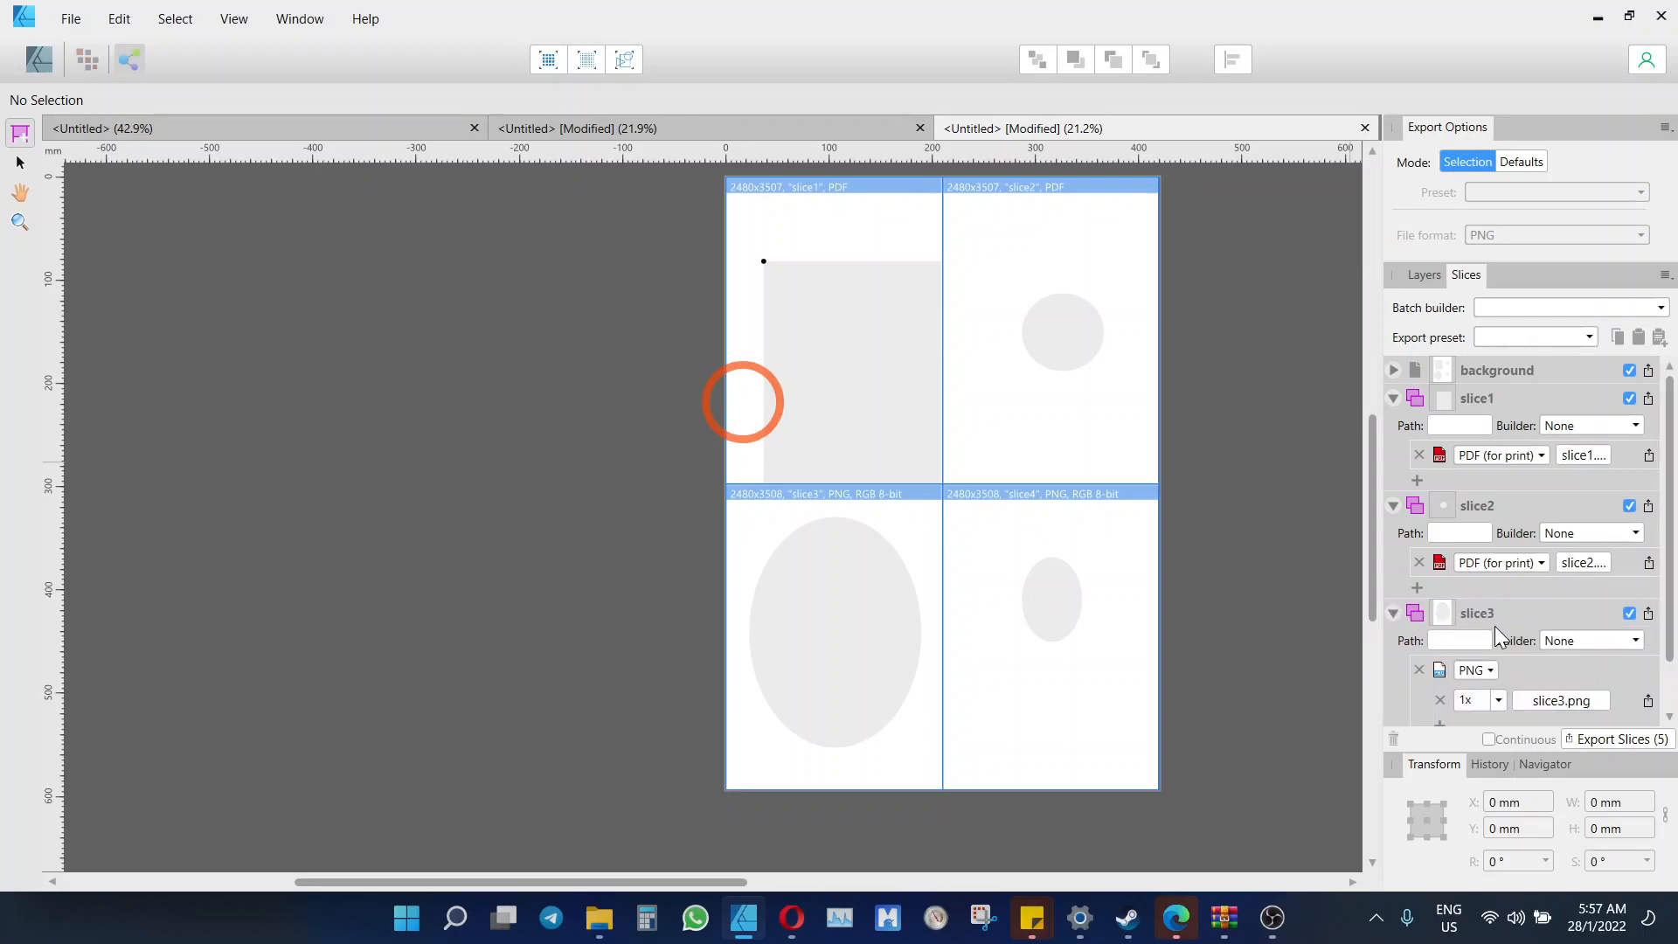
pyautogui.click(1487, 671)
pyautogui.scroll(-3, 1494, 620)
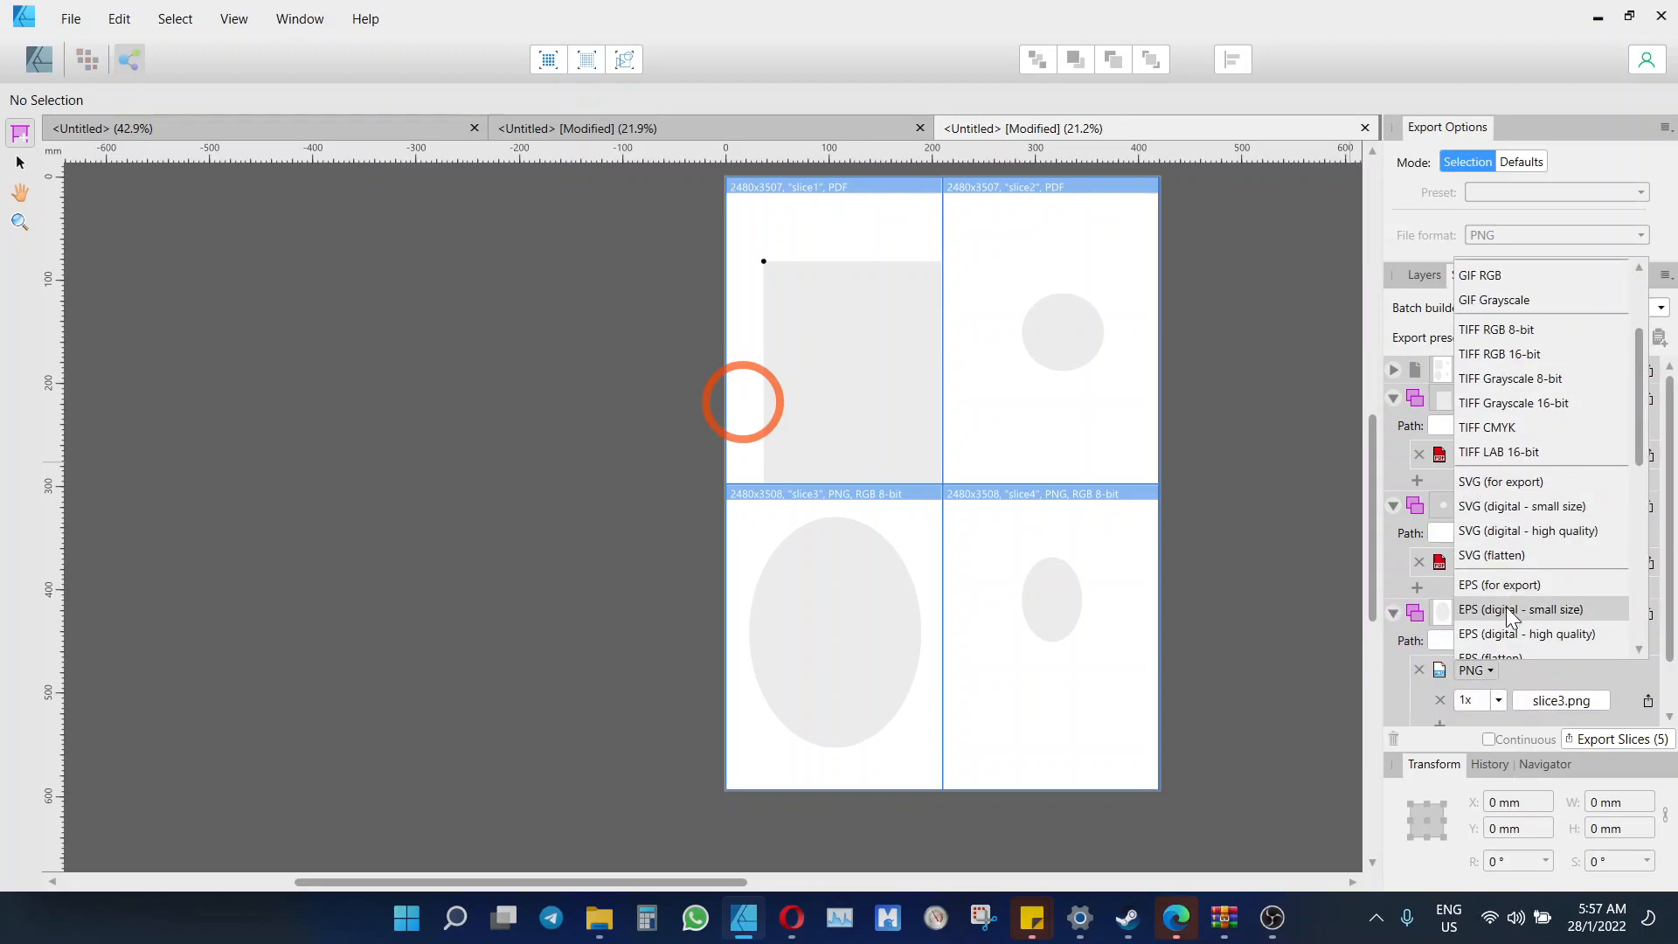
pyautogui.scroll(-2, 1507, 607)
pyautogui.click(1514, 582)
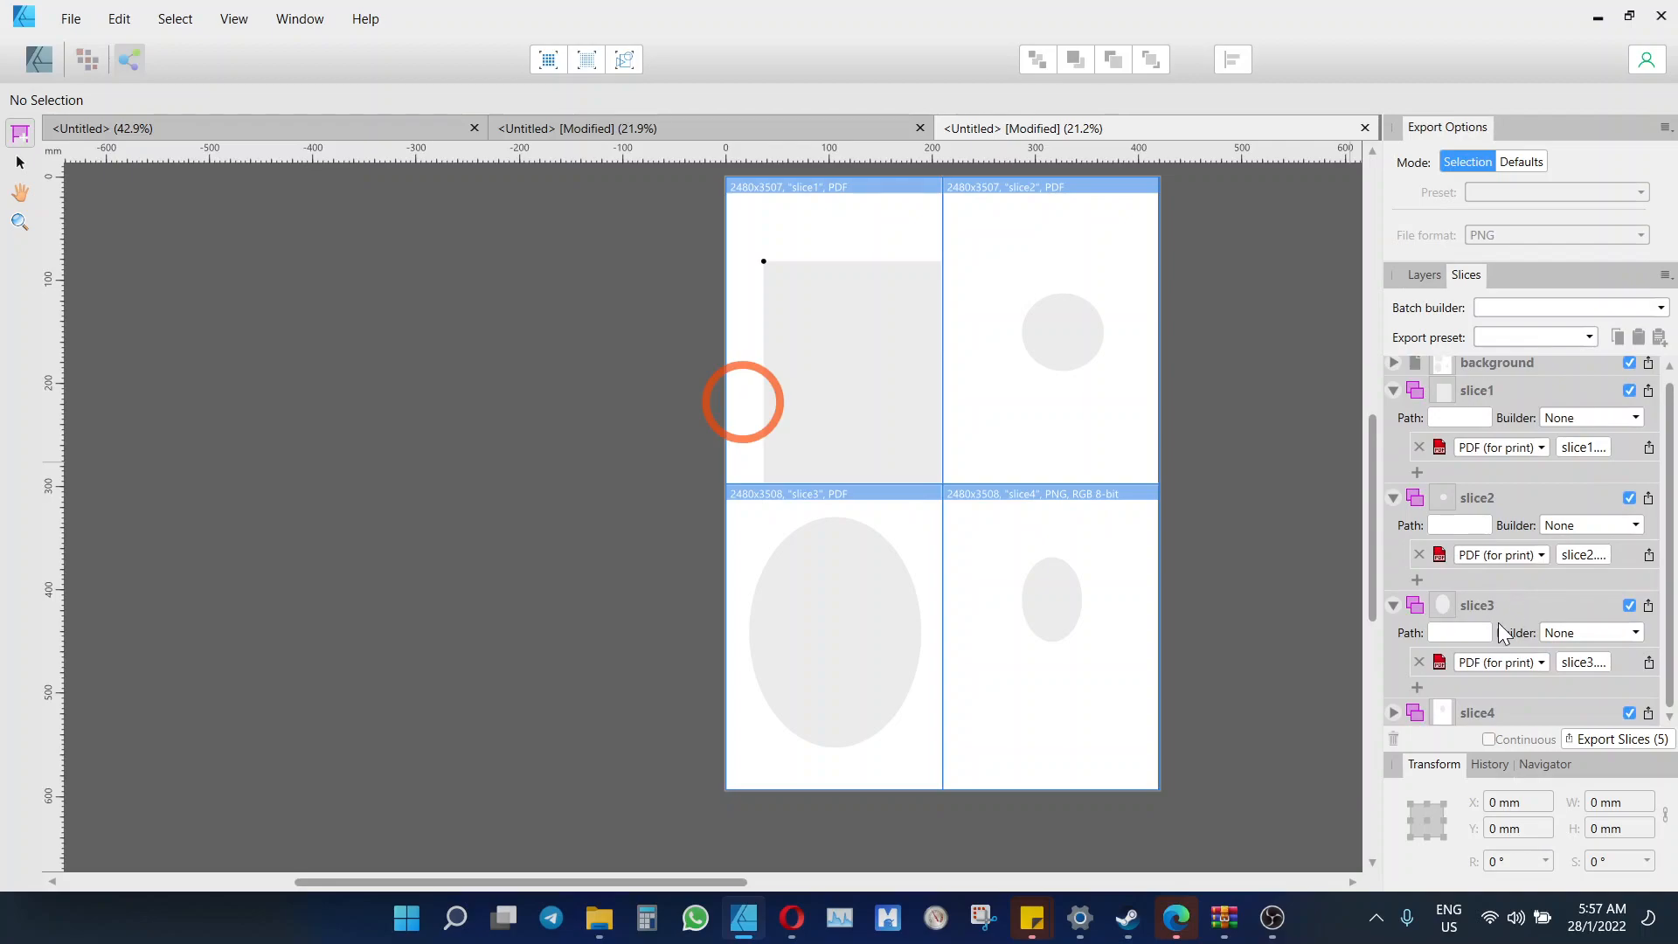
# Set the export format of slice4 to PDF (for print)
pyautogui.click(1393, 712)
pyautogui.scroll(-3, 1491, 673)
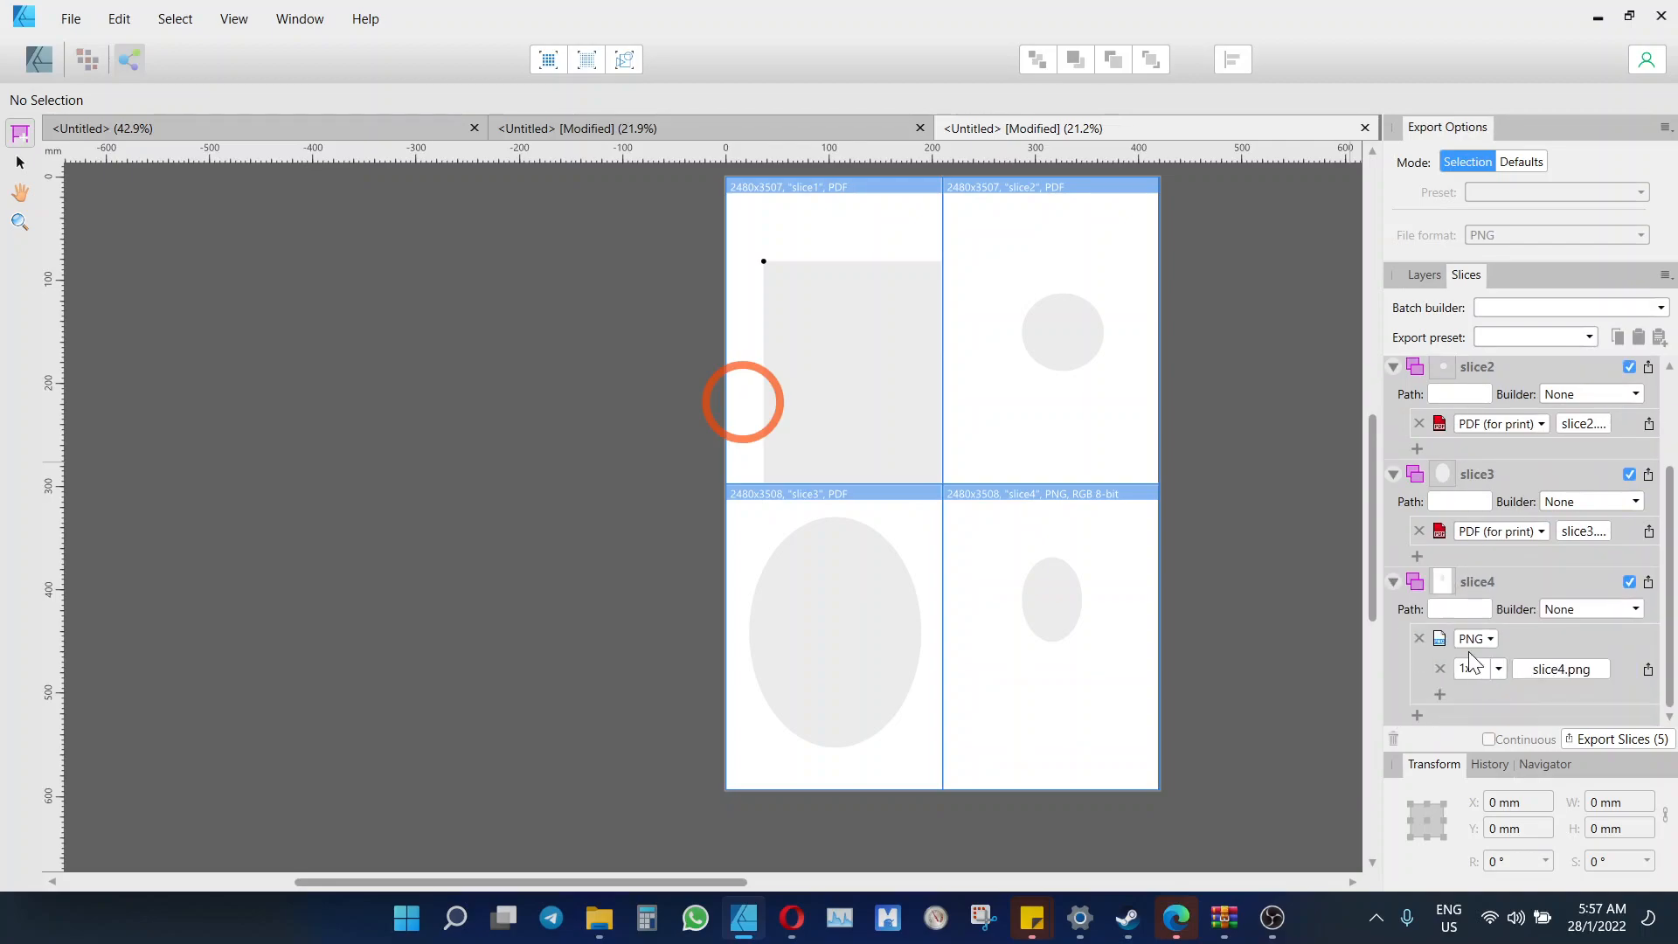
pyautogui.click(1487, 639)
pyautogui.scroll(-3, 1507, 538)
pyautogui.scroll(-3, 1507, 538)
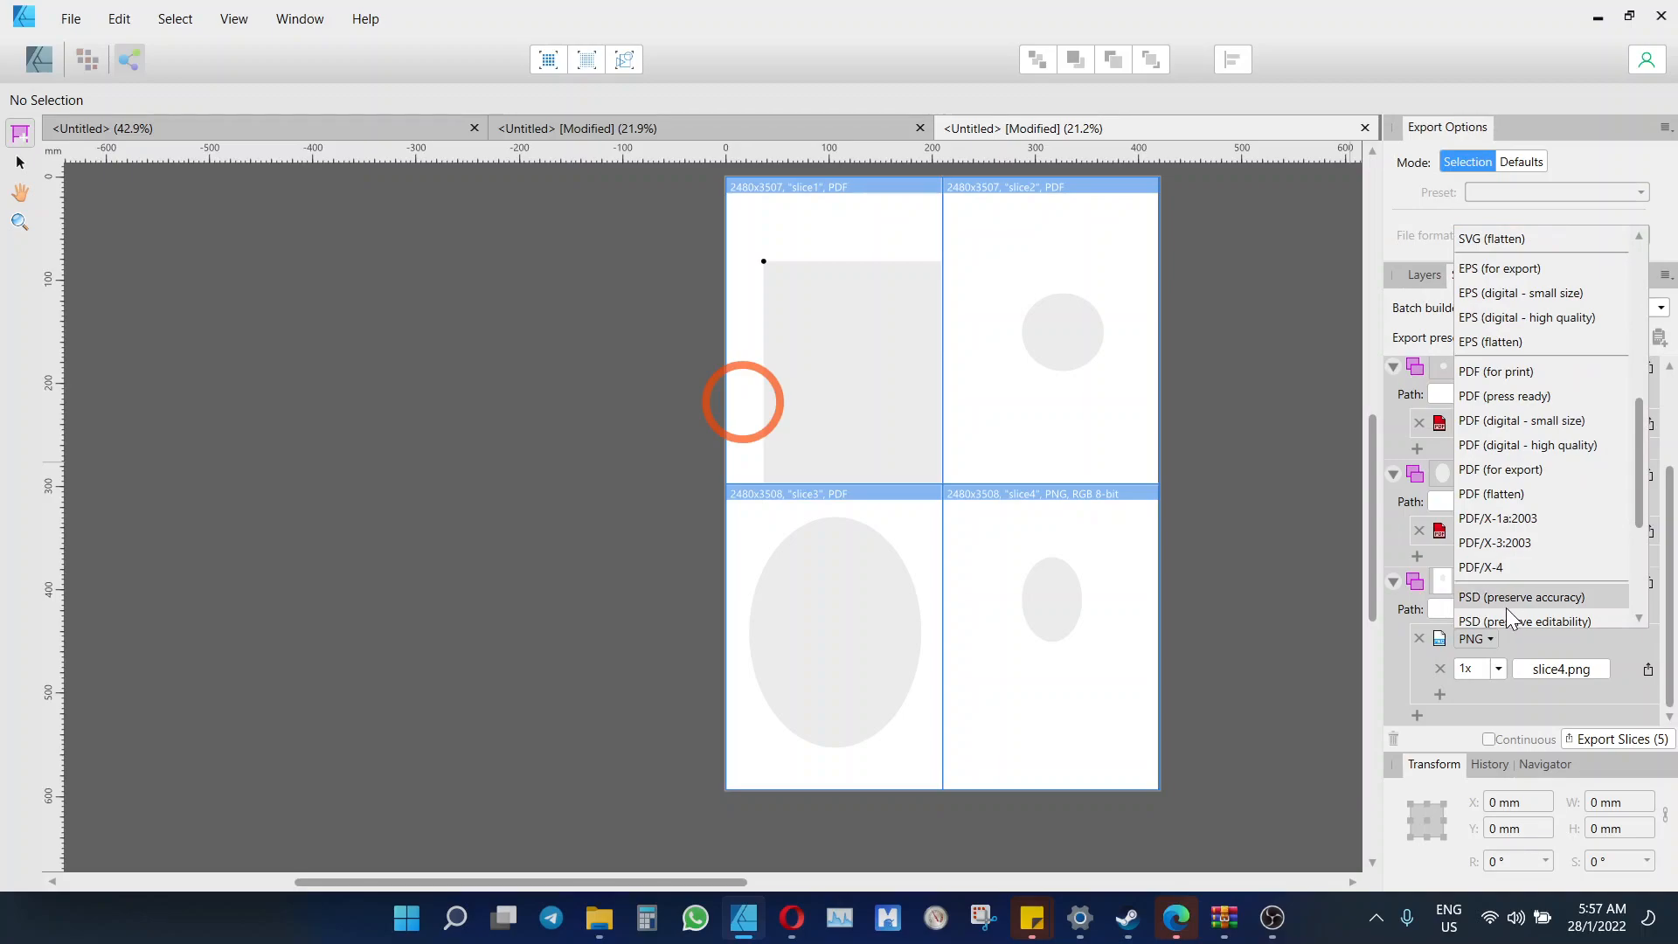
pyautogui.click(1535, 373)
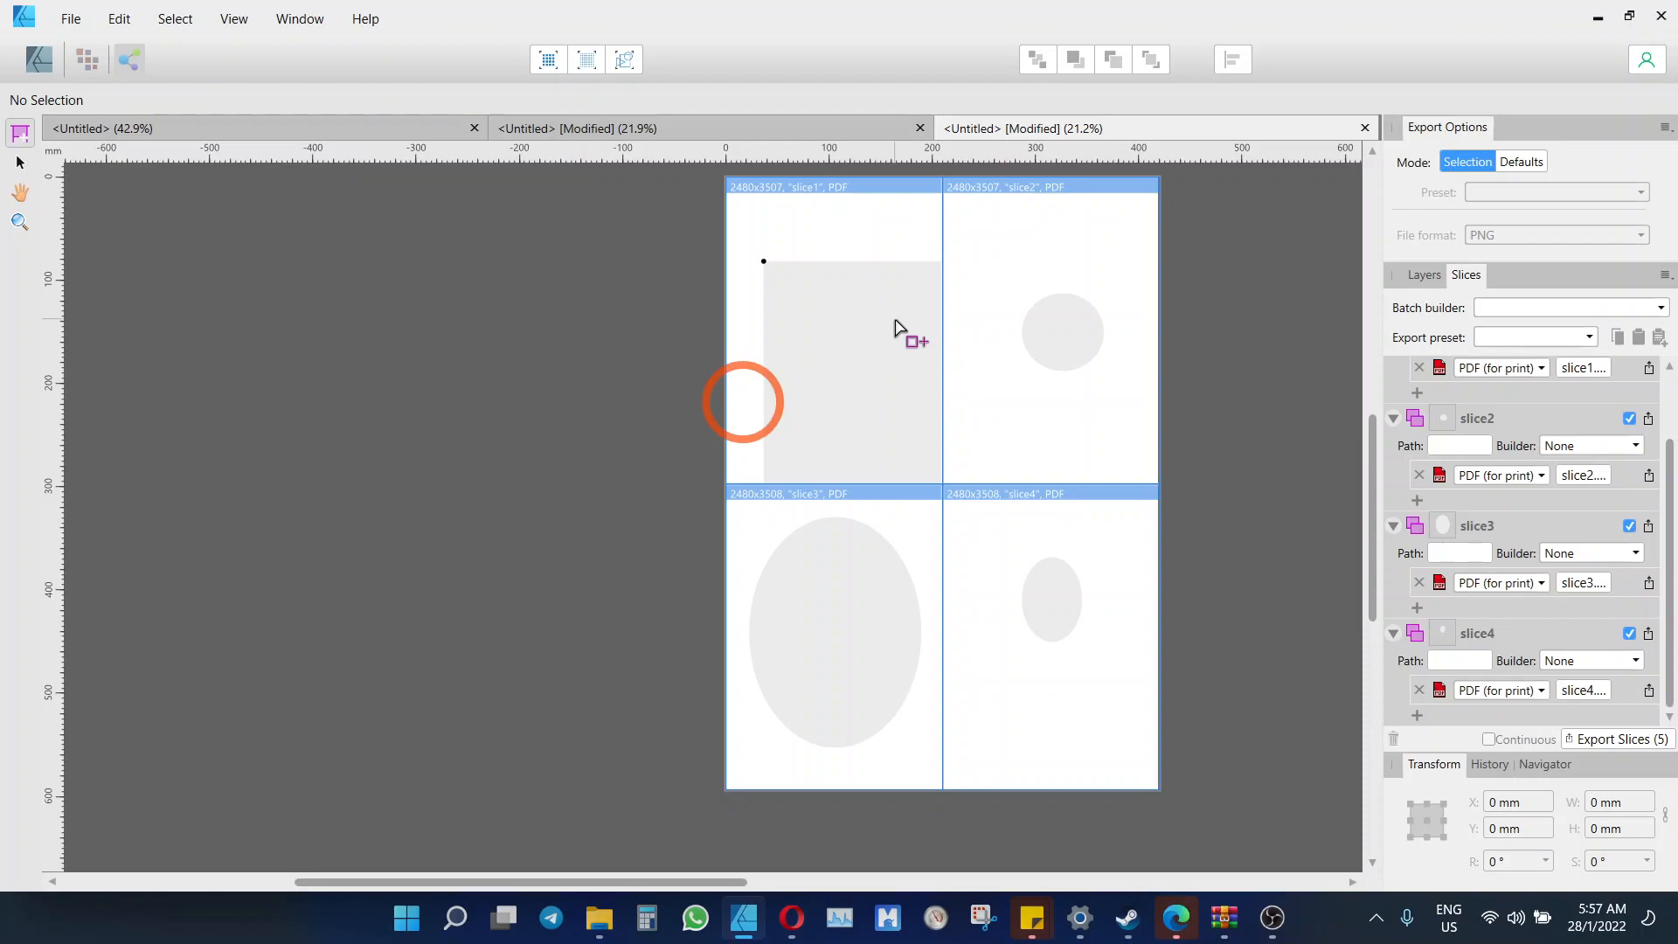
# Return to the Designer Persona, show the Assets studio panel and display its leathercraft category
pyautogui.click(42, 61)
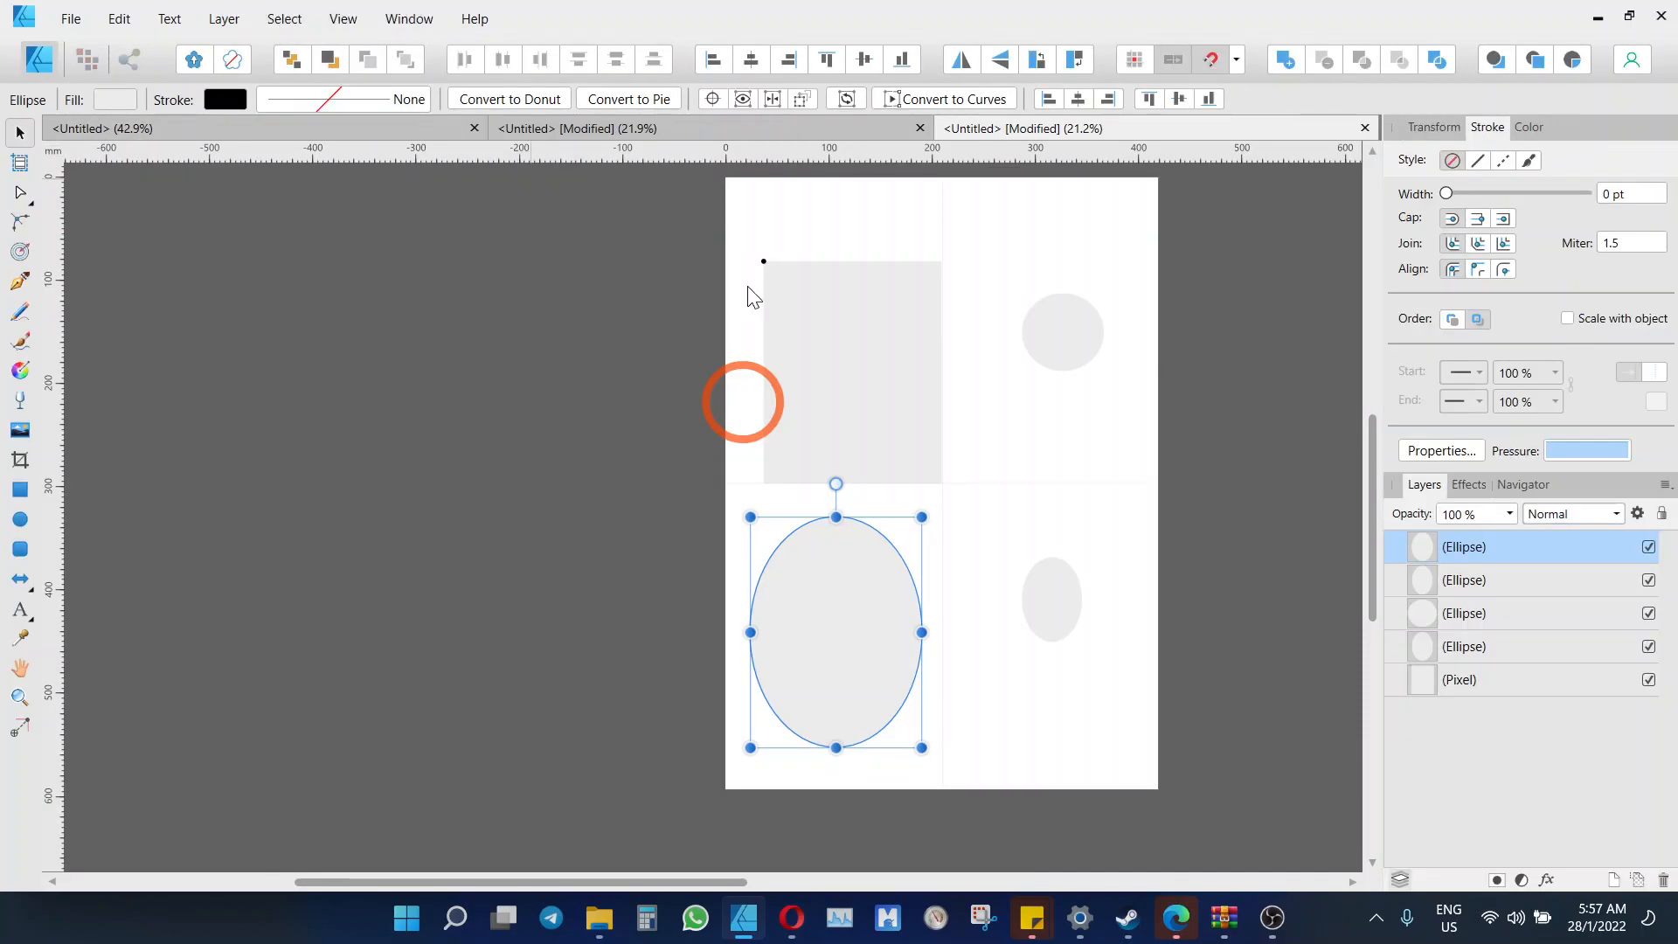
pyautogui.click(412, 23)
pyautogui.moveTo(347, 24)
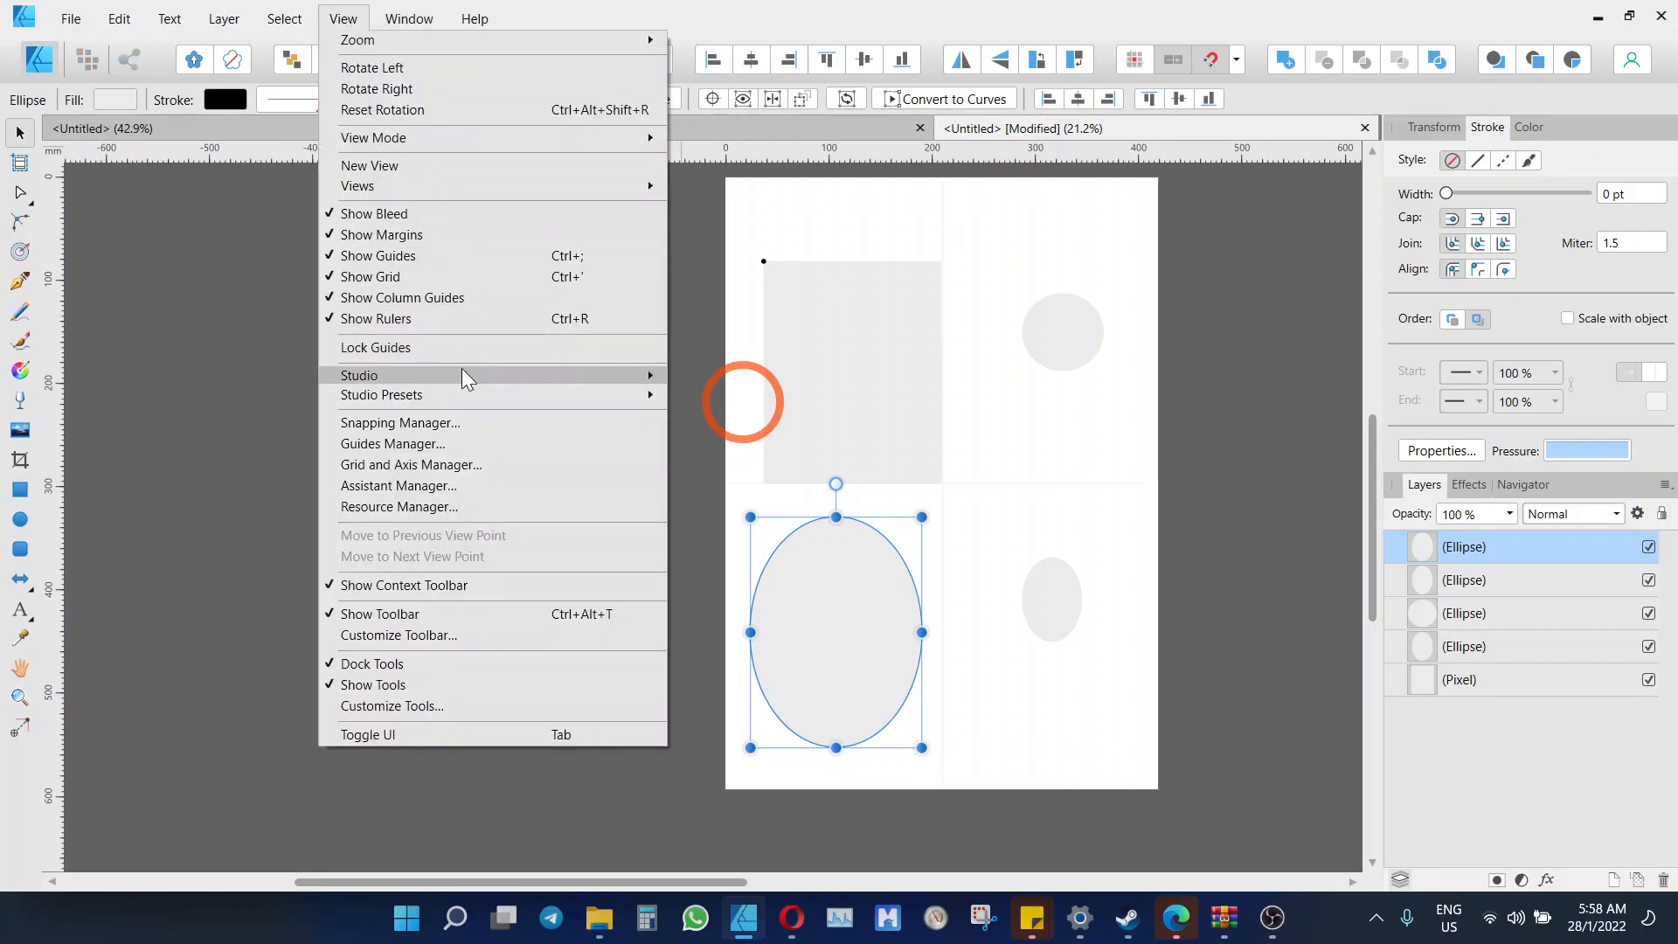
pyautogui.moveTo(462, 371)
pyautogui.click(729, 378)
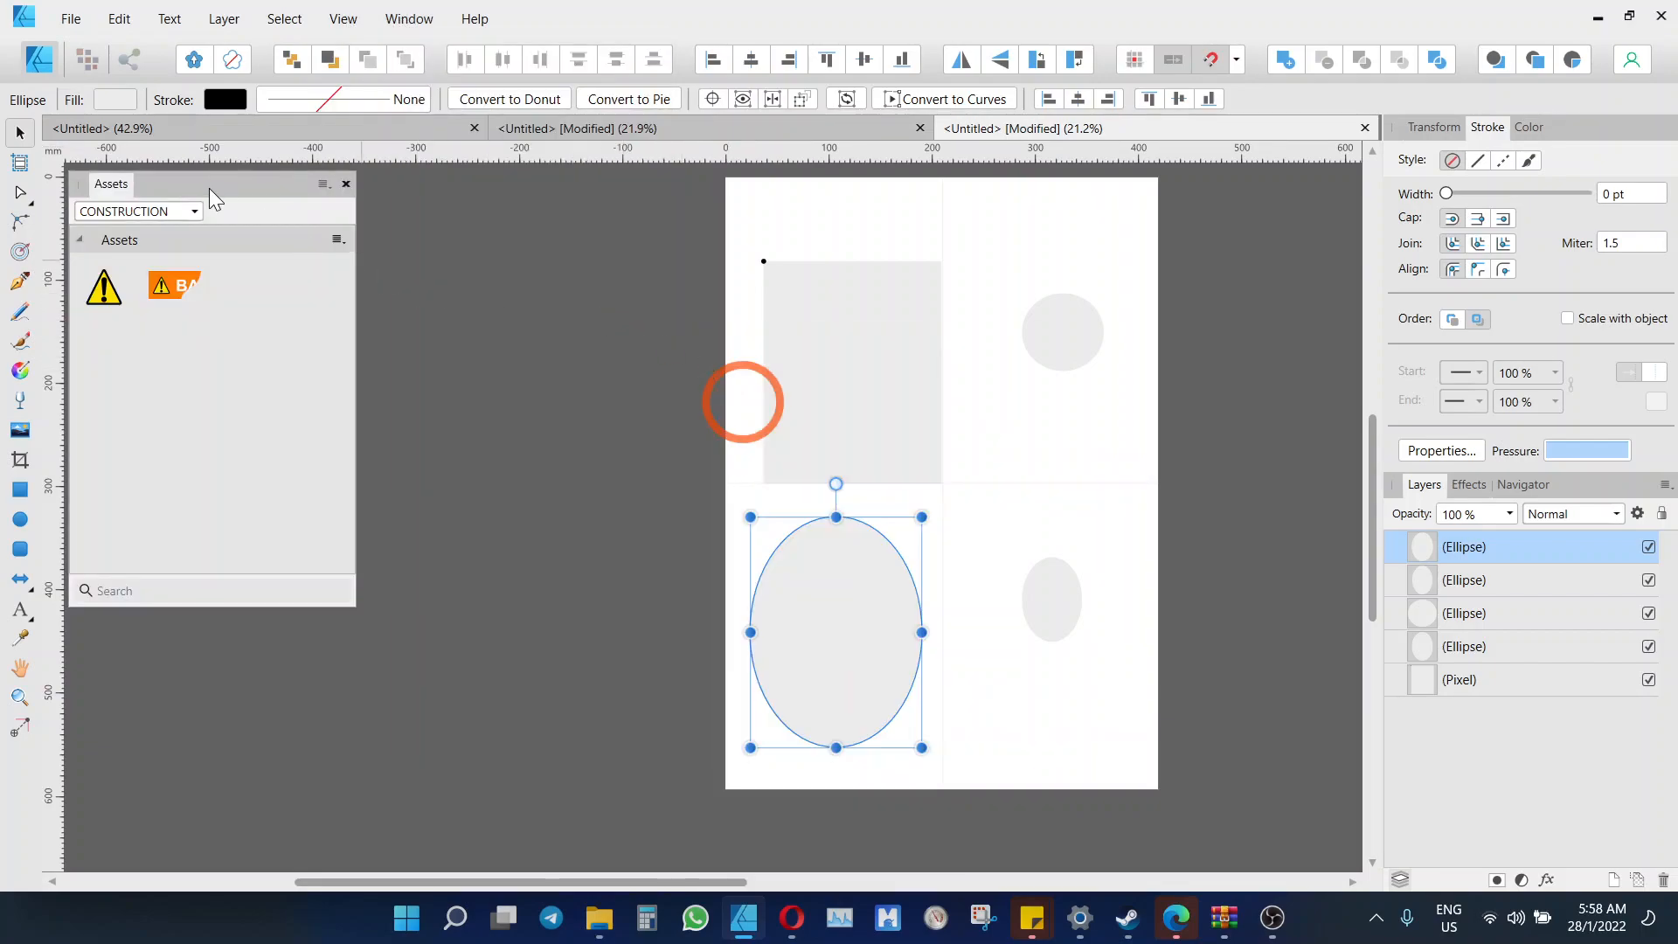
pyautogui.click(163, 211)
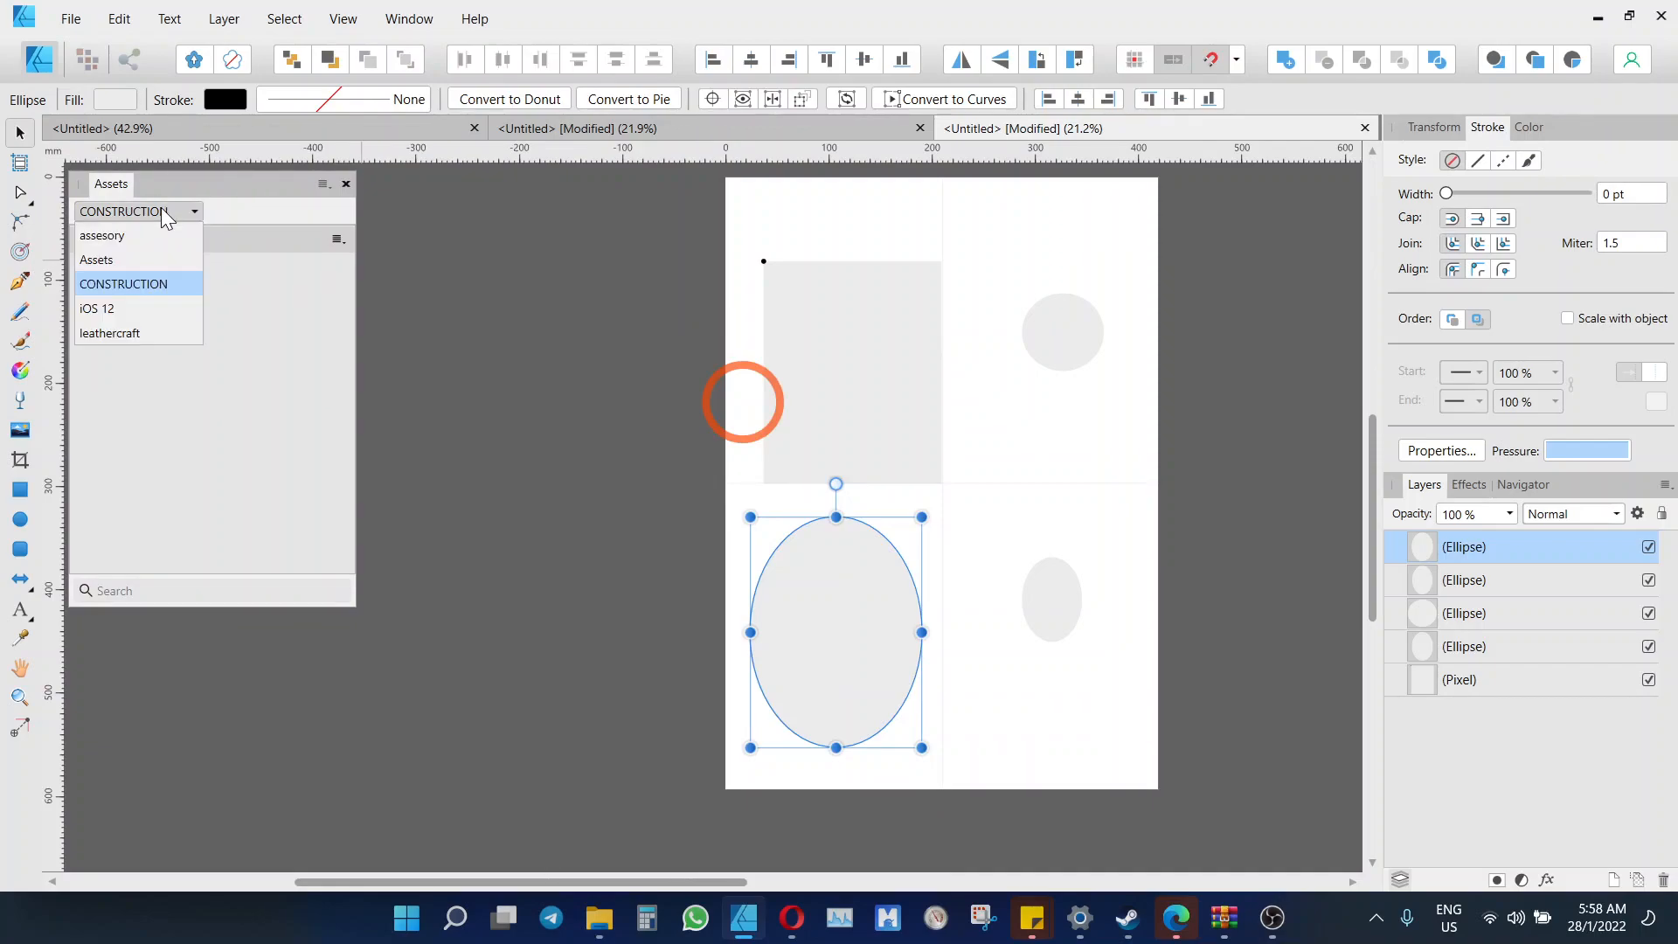
pyautogui.click(159, 255)
pyautogui.click(184, 210)
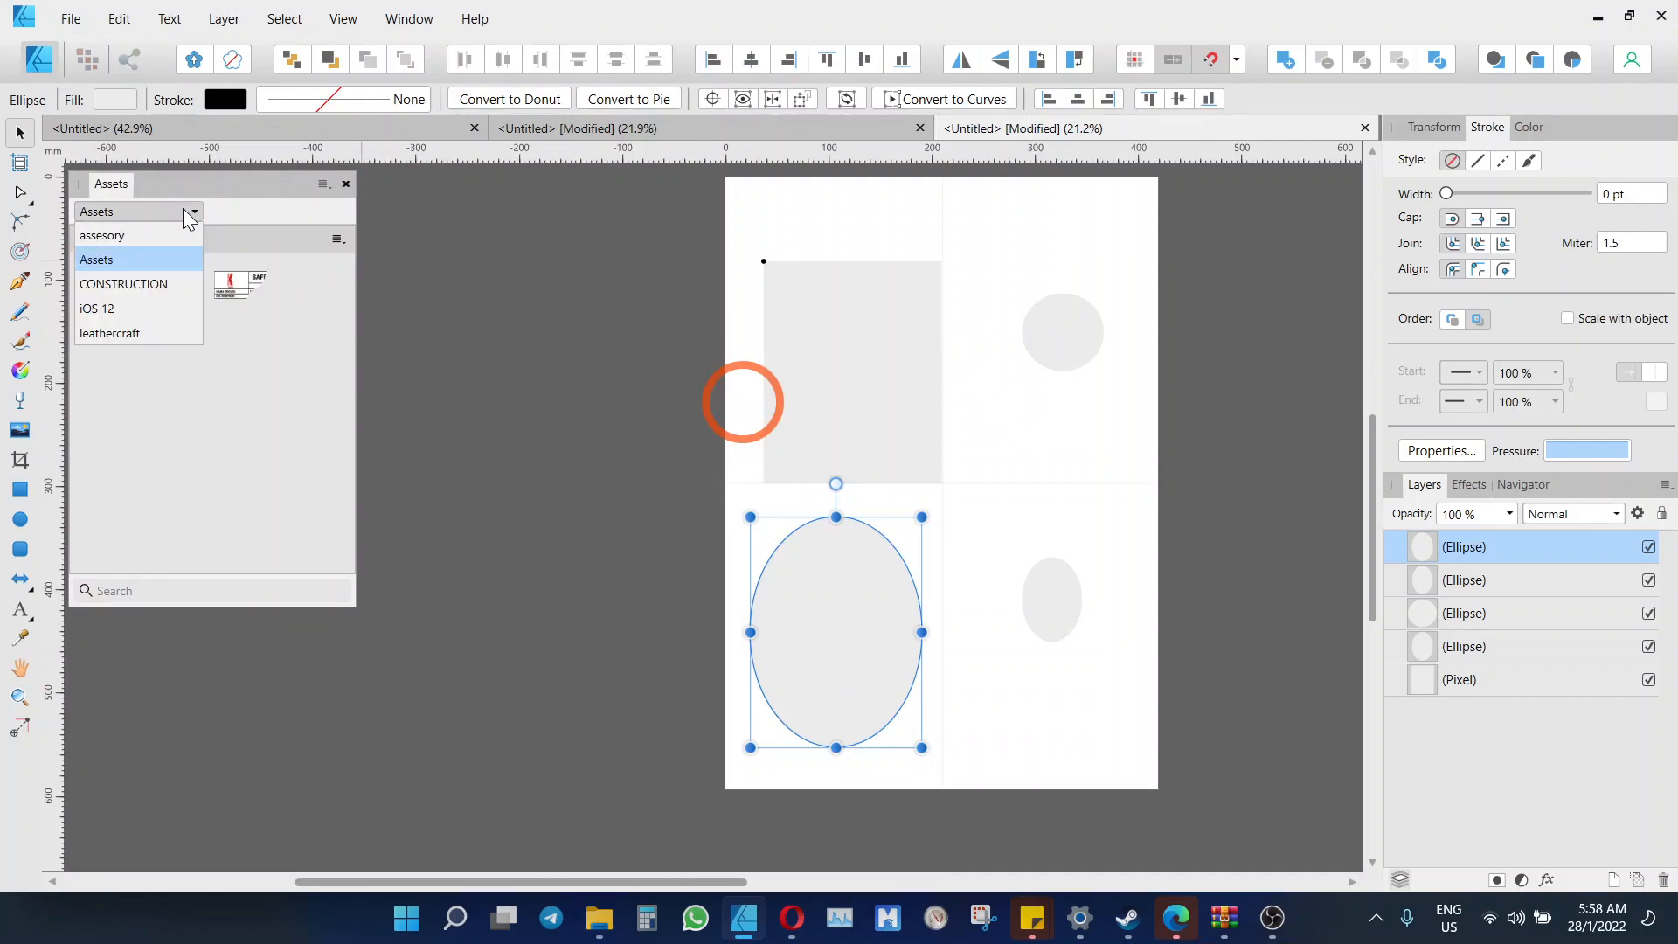
pyautogui.click(148, 335)
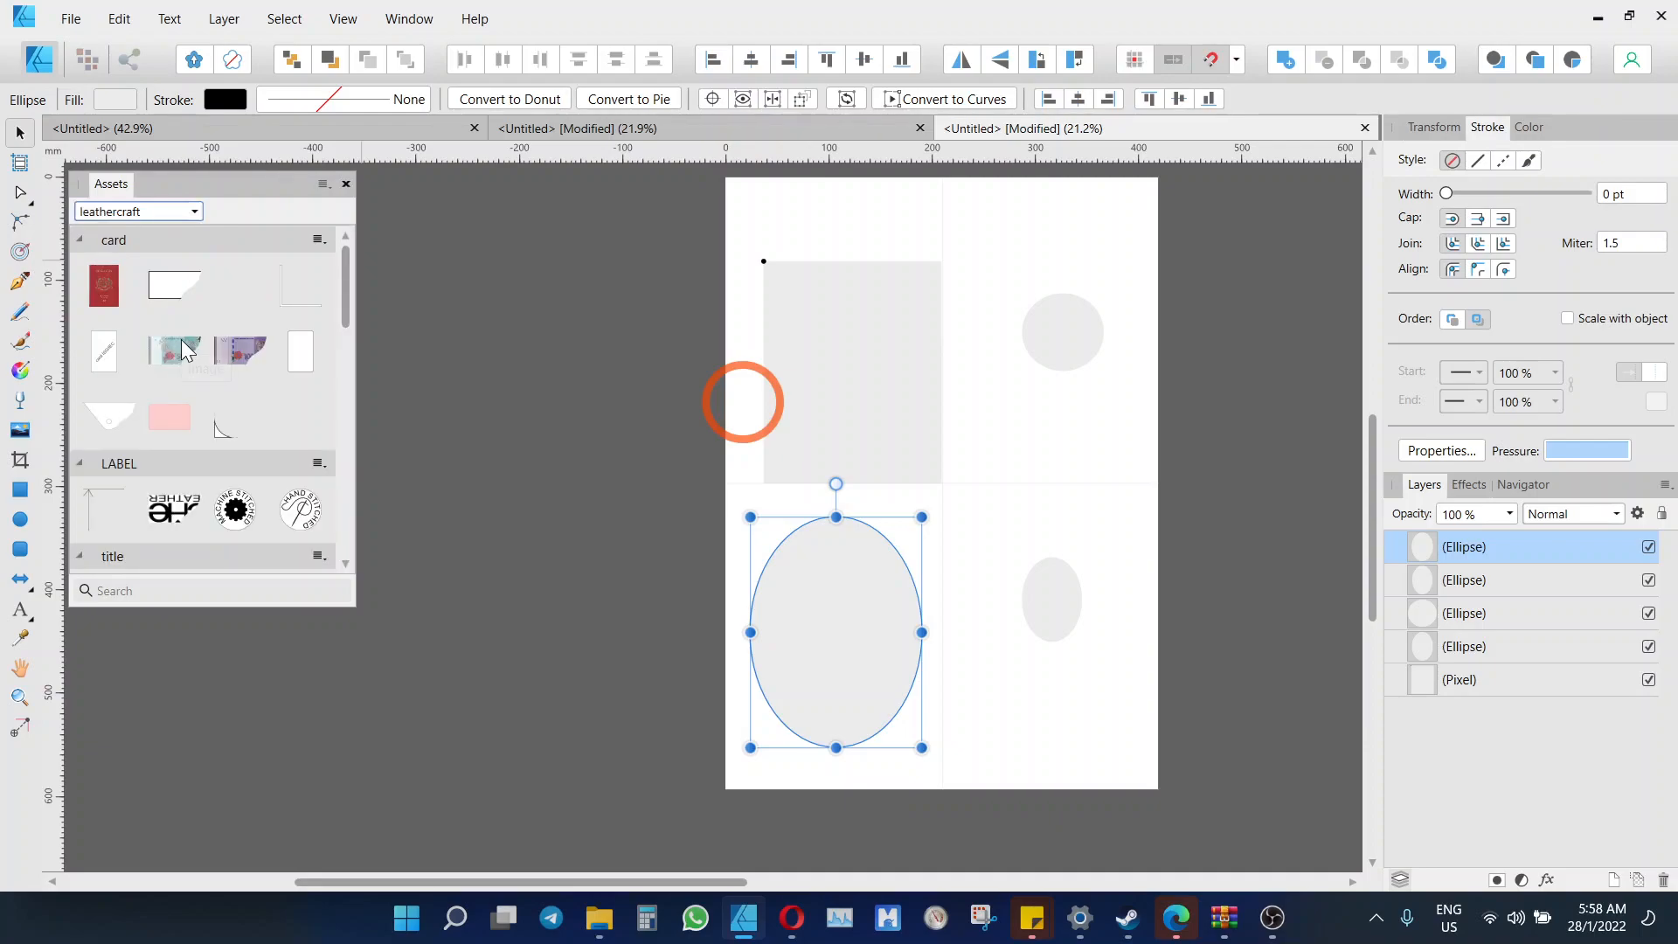
# Place the scale asset in each of the four A4 quarters, with the lower-left copy centred on the large ellipse
pyautogui.scroll(-10, 194, 349)
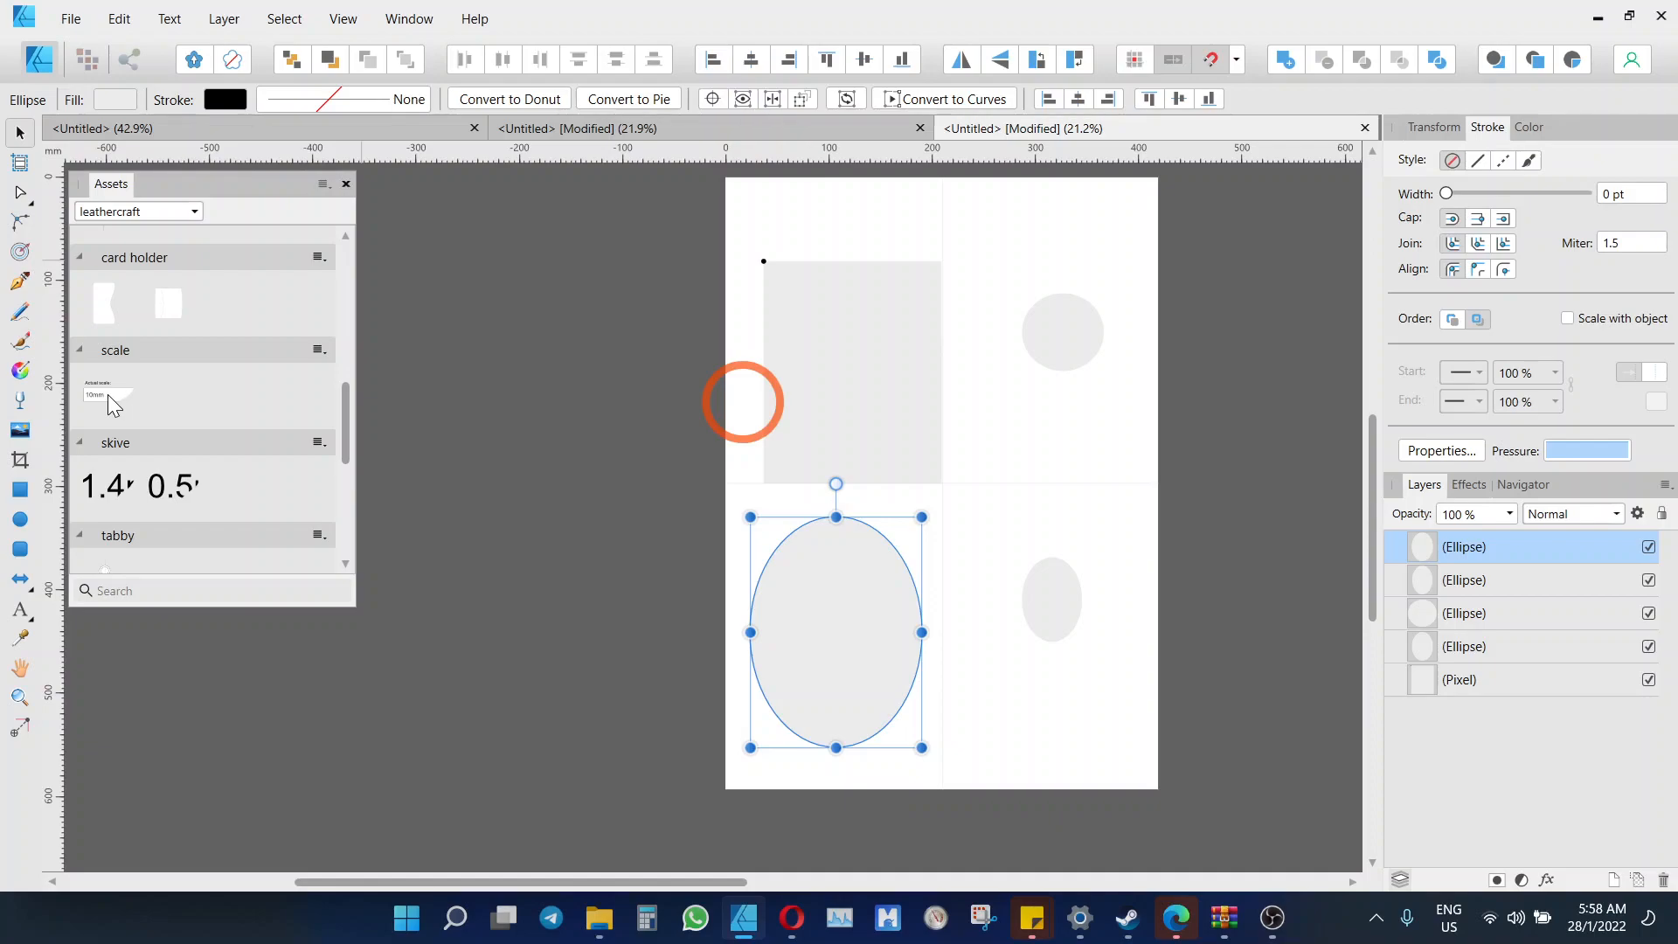
pyautogui.moveTo(107, 396); pyautogui.dragTo(1051, 539)
pyautogui.moveTo(940, 581); pyautogui.dragTo(836, 559)
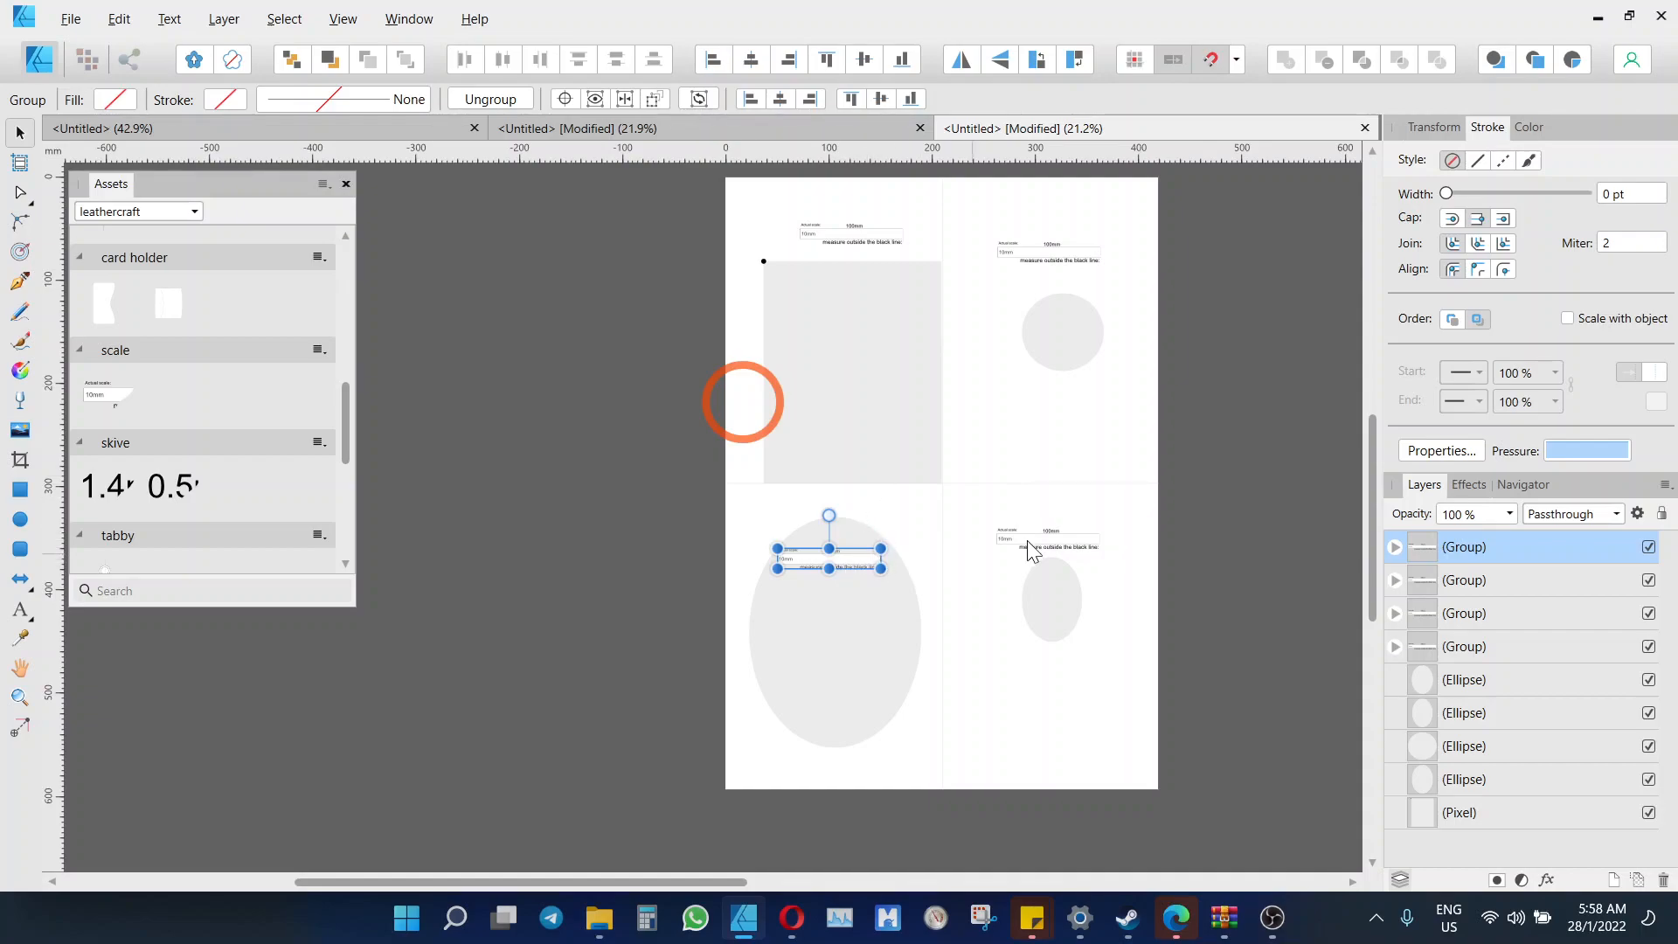
pyautogui.scroll(4, 1031, 538)
pyautogui.scroll(-4, 1032, 538)
pyautogui.moveTo(856, 564); pyautogui.dragTo(878, 642)
# In the Export Persona, exclude the background from the export and collapse the settings of all four slices
pyautogui.click(126, 56)
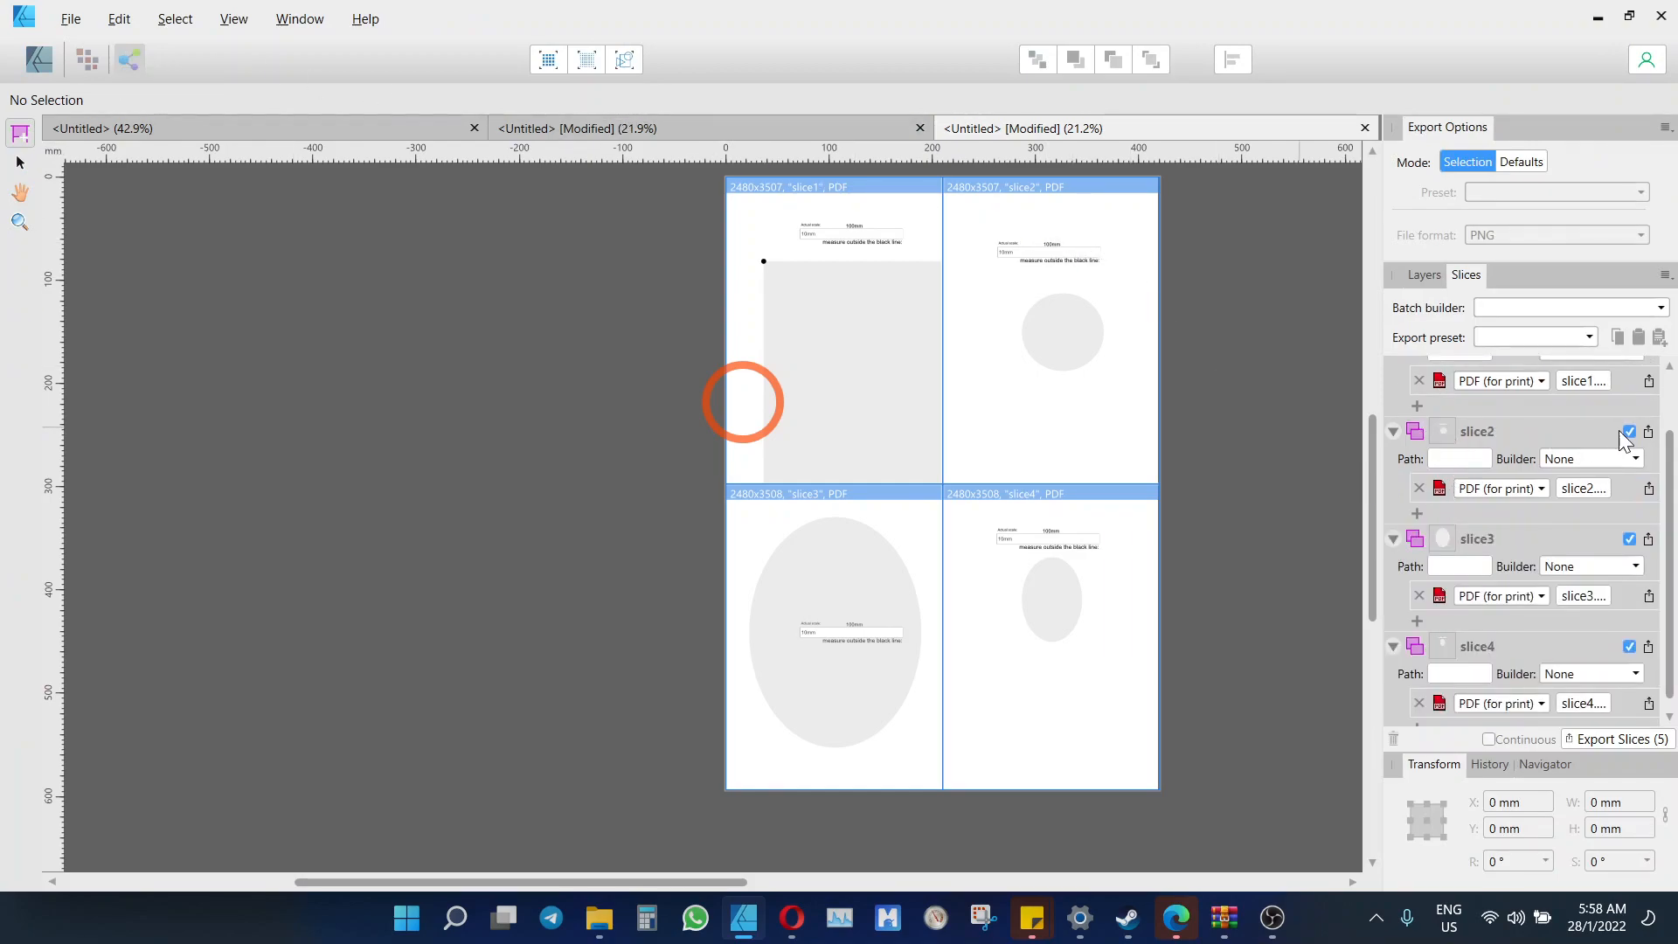
pyautogui.scroll(2, 1633, 457)
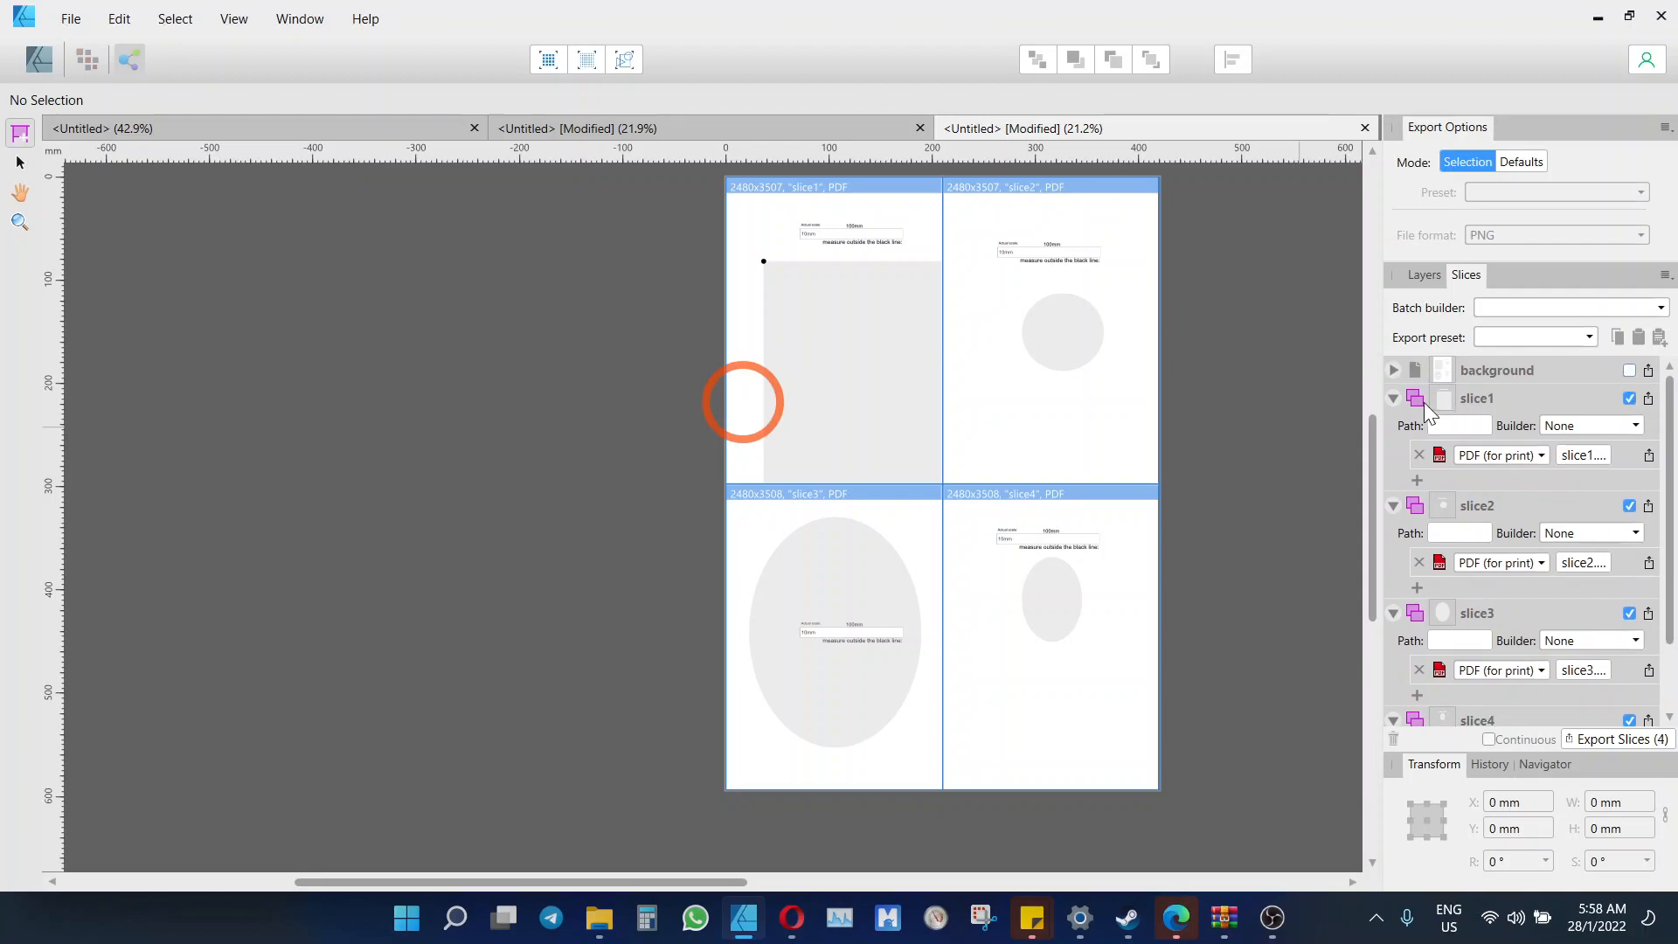
pyautogui.click(1394, 399)
pyautogui.click(1393, 426)
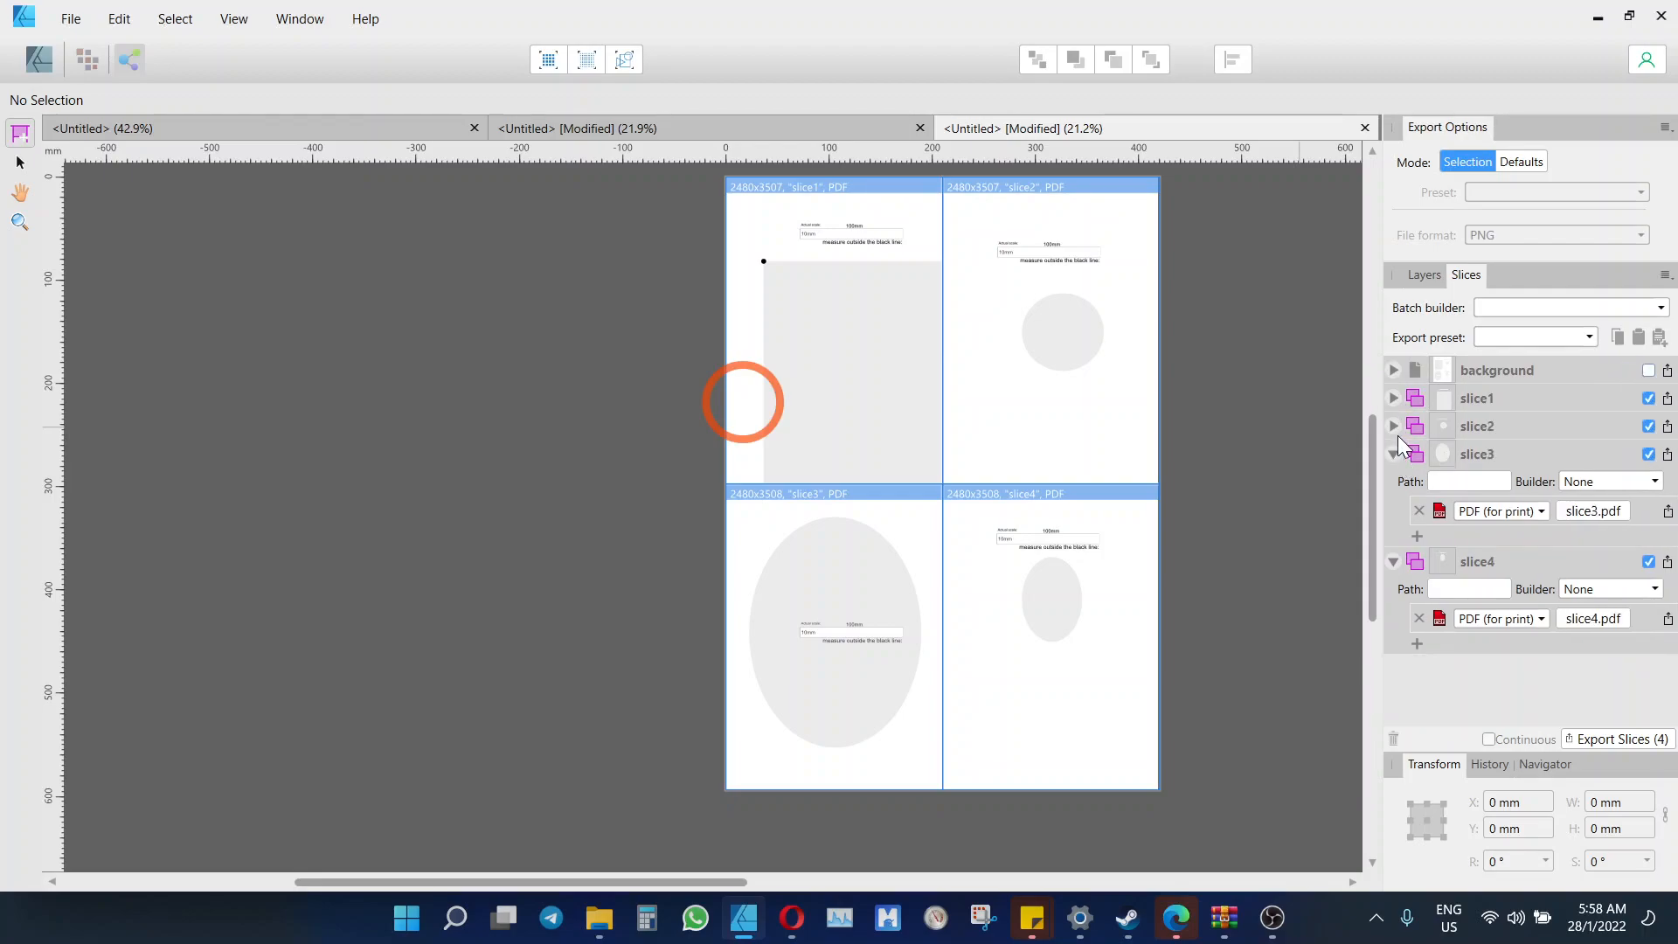
pyautogui.click(1393, 454)
pyautogui.click(1393, 482)
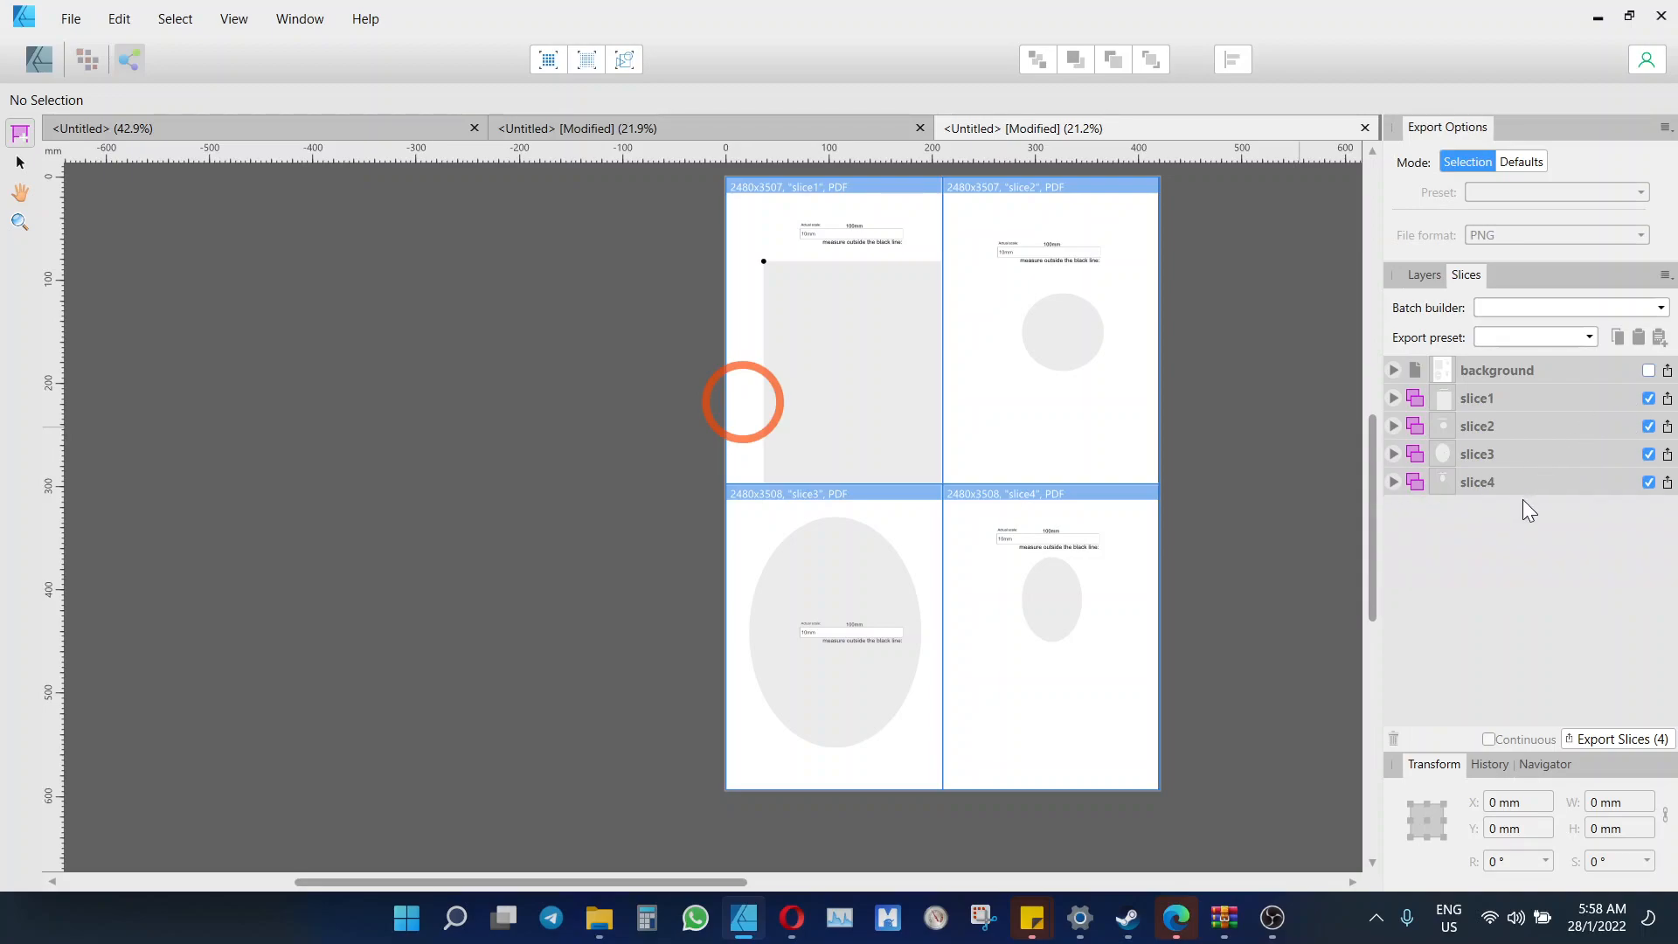
# Start exporting the four slices and choose the cheleather folder on the Desktop as the location
pyautogui.click(1615, 739)
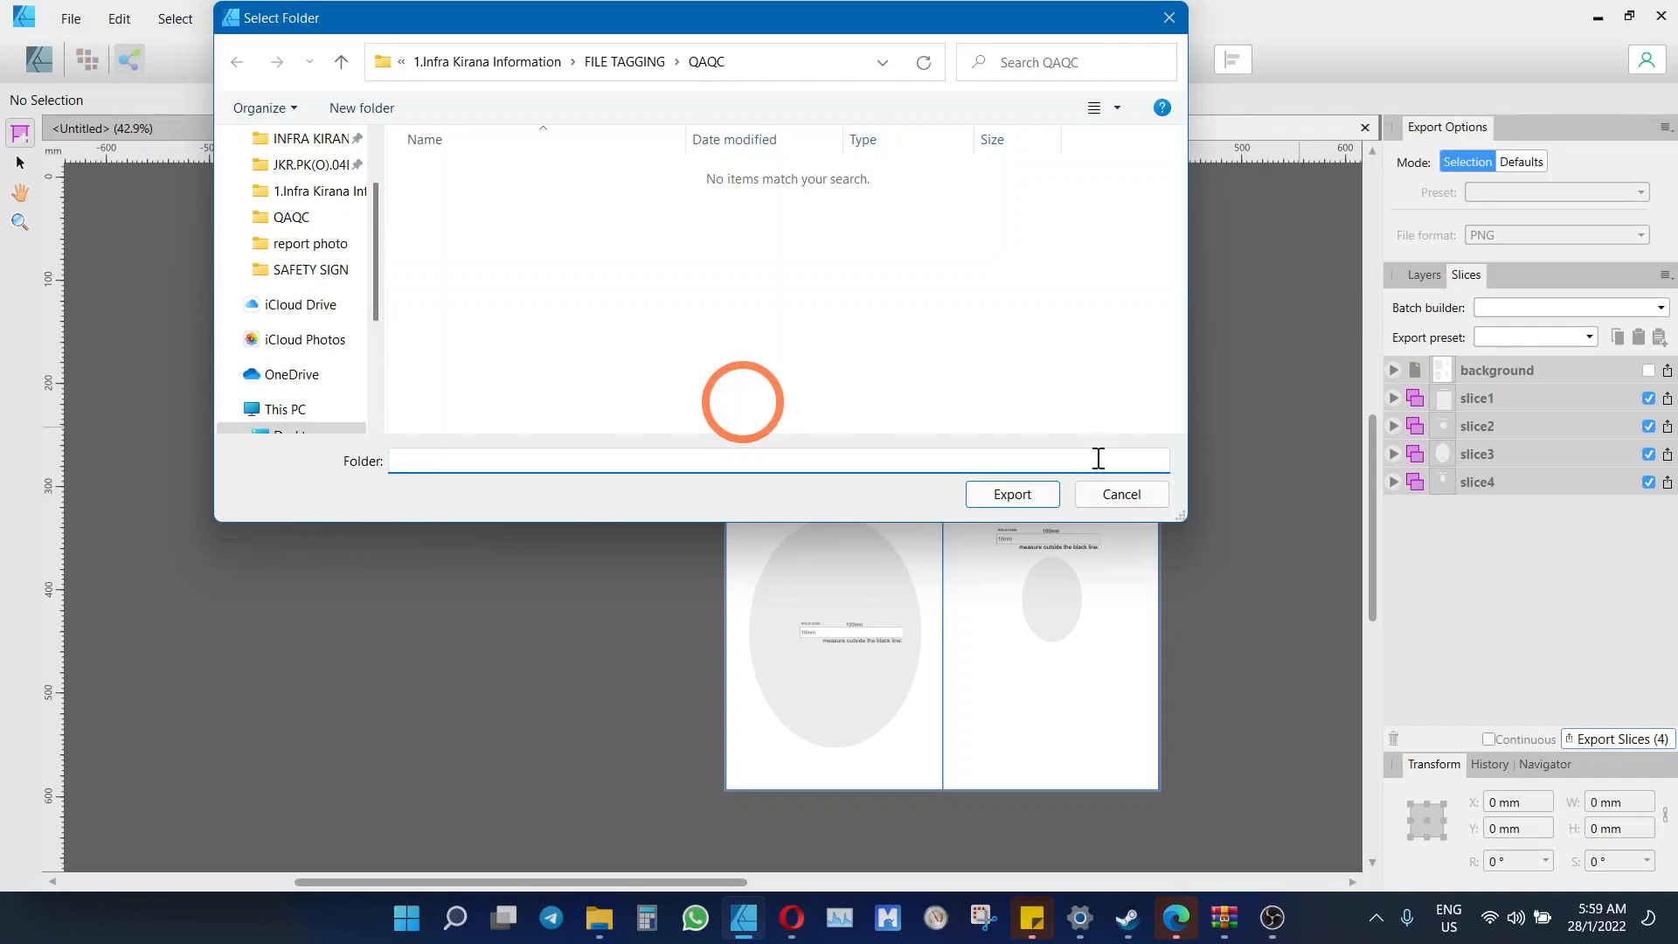
pyautogui.moveTo(374, 217); pyautogui.dragTo(372, 130)
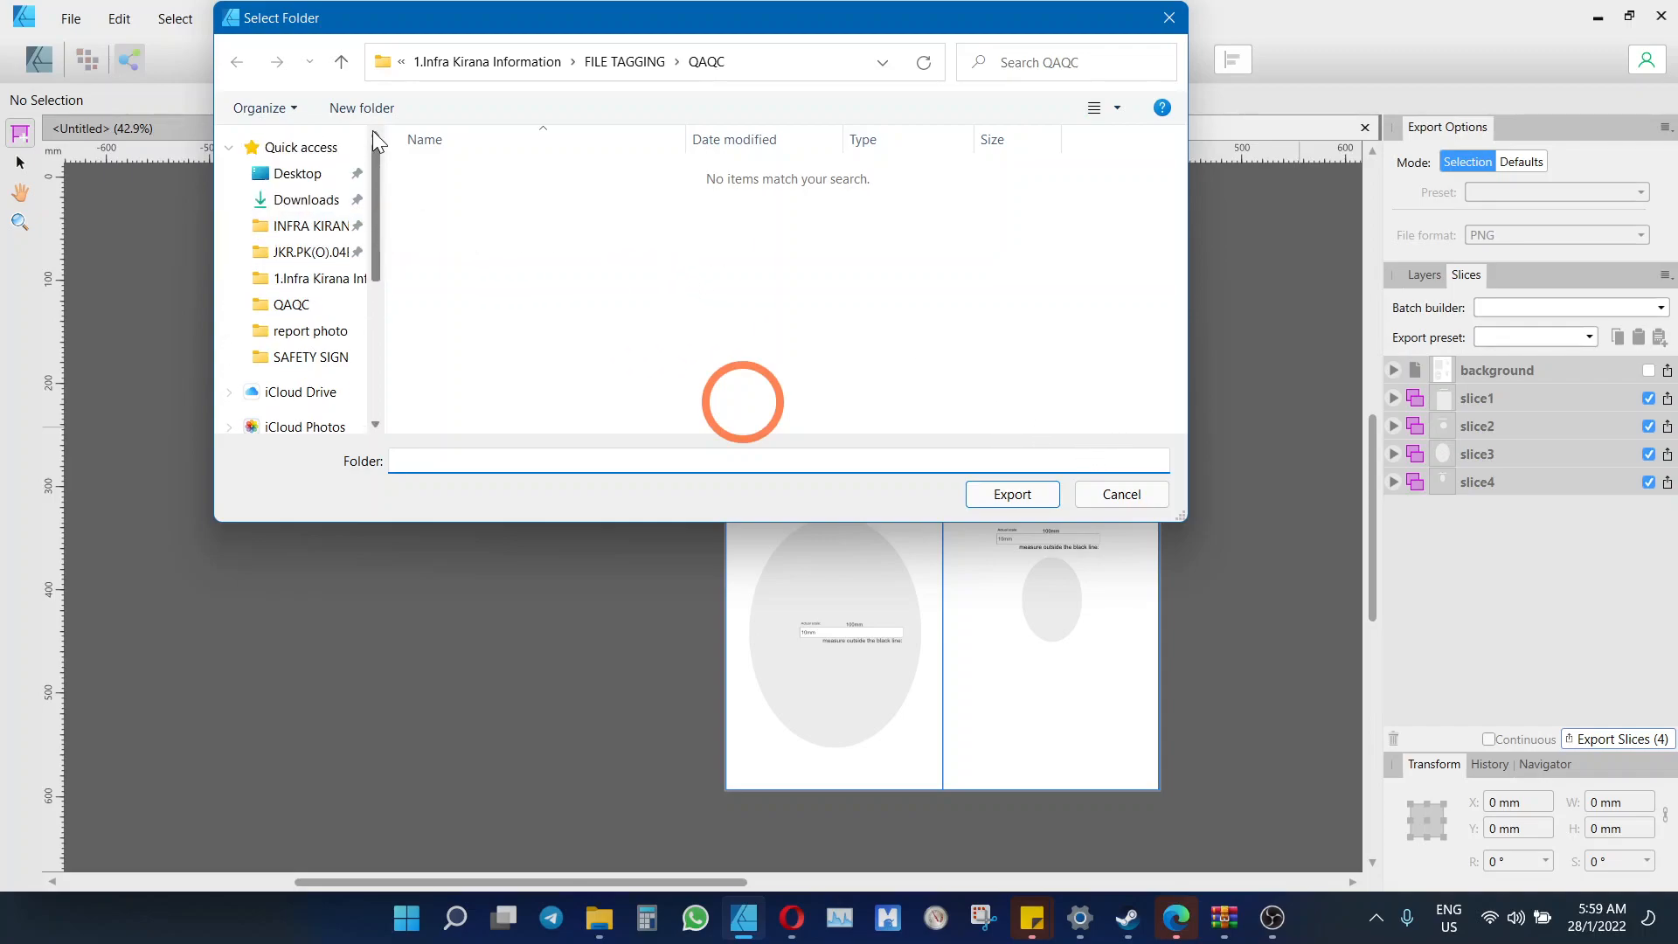
pyautogui.click(297, 175)
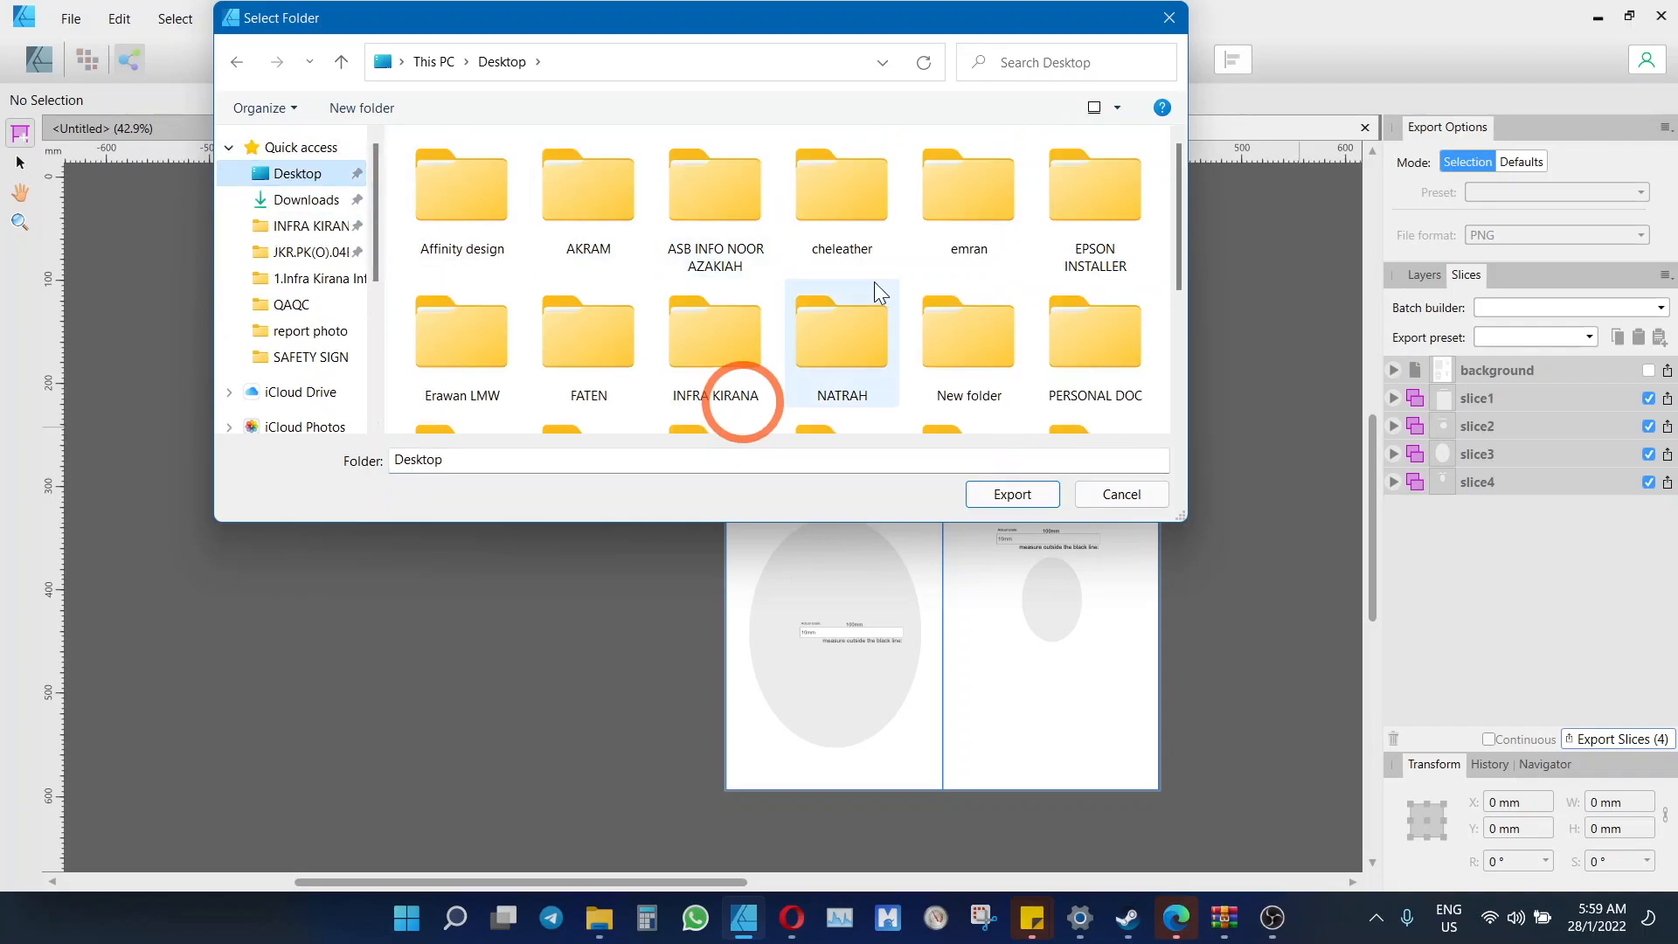
pyautogui.scroll(-1, 874, 282)
pyautogui.click(845, 206)
pyautogui.scroll(1, 844, 207)
pyautogui.doubleClick(845, 220)
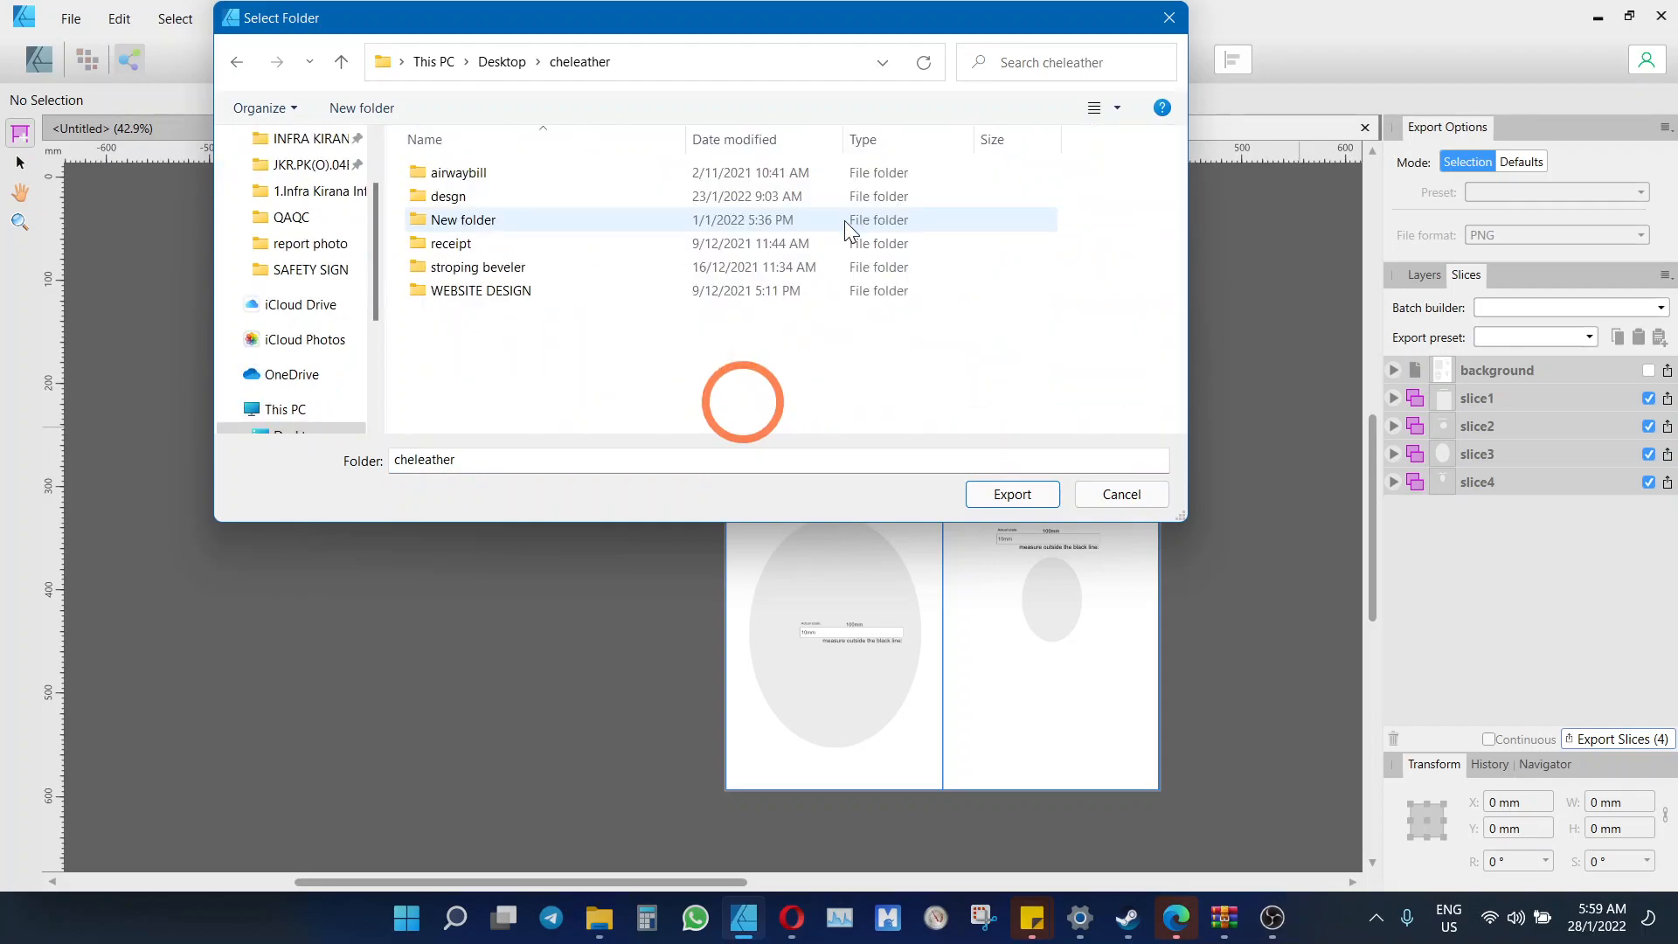
# Create a folder named tutorial inside cheleather and export the slices into it
pyautogui.rightClick(552, 353)
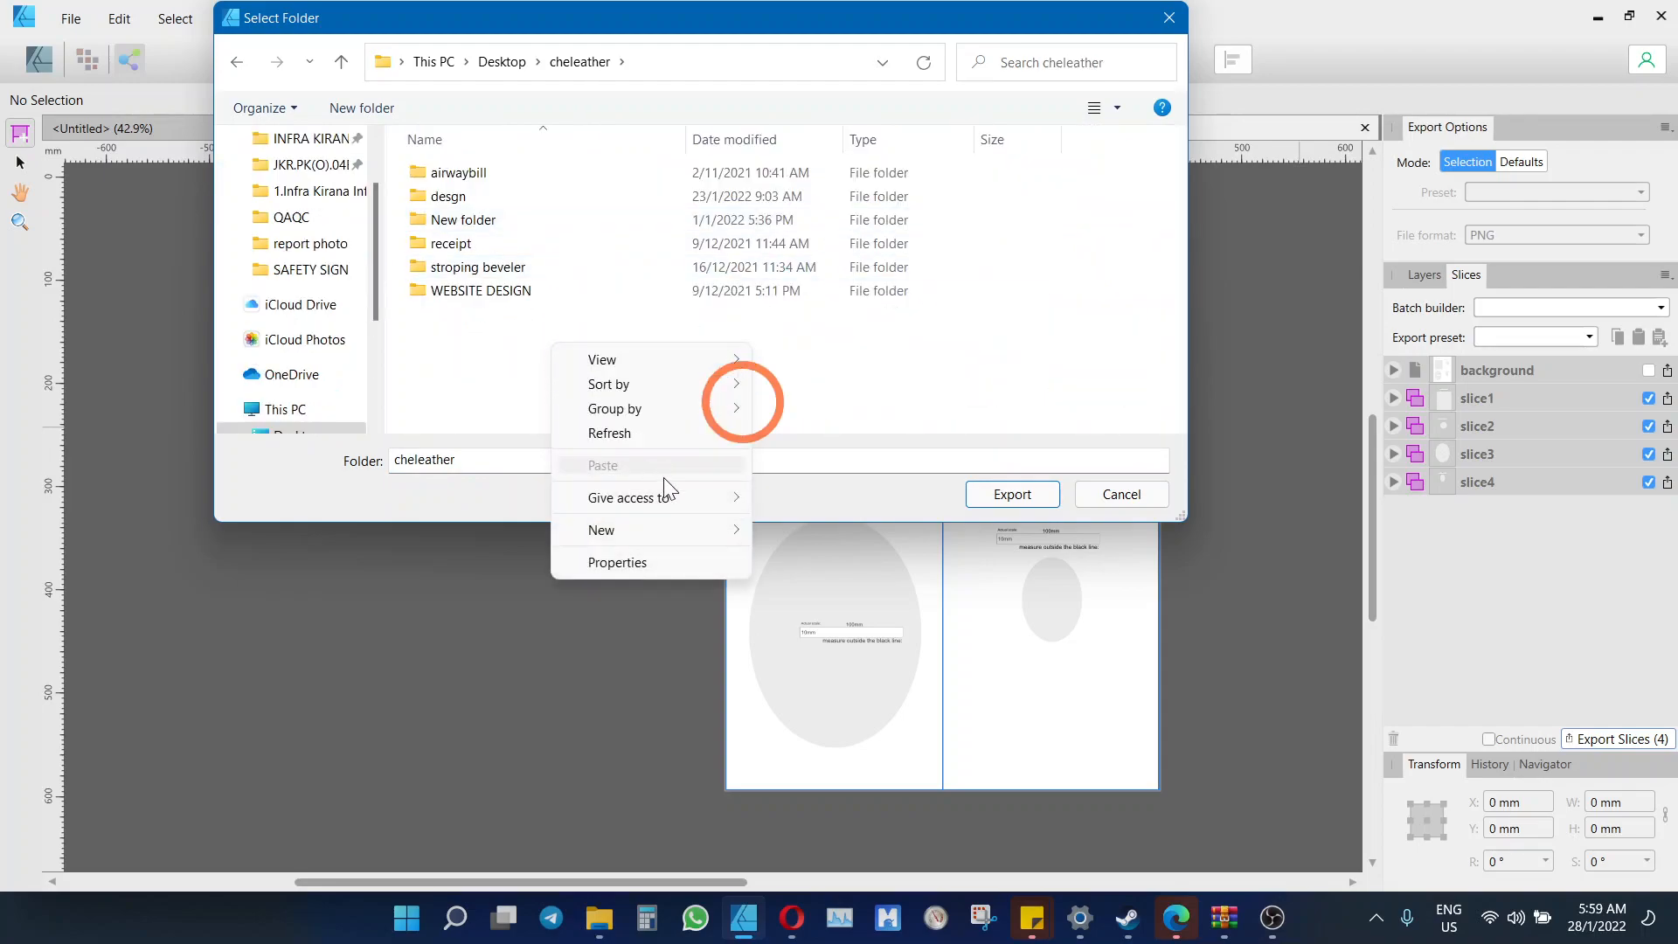
pyautogui.moveTo(715, 543)
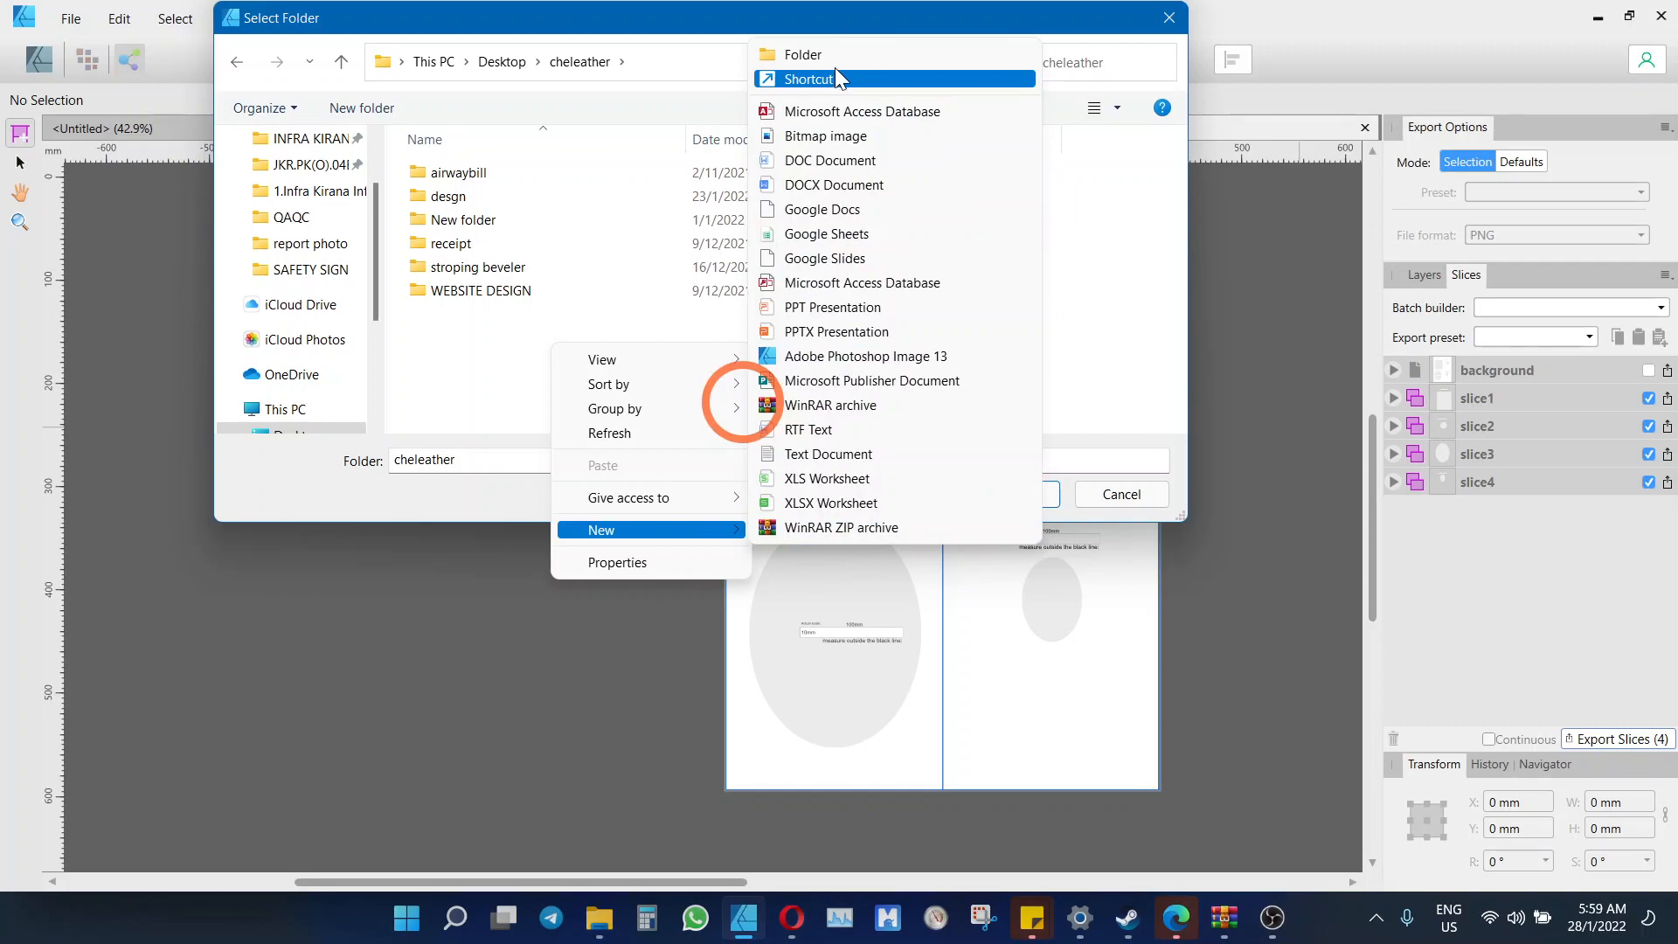
pyautogui.click(837, 61)
pyautogui.write('tut')
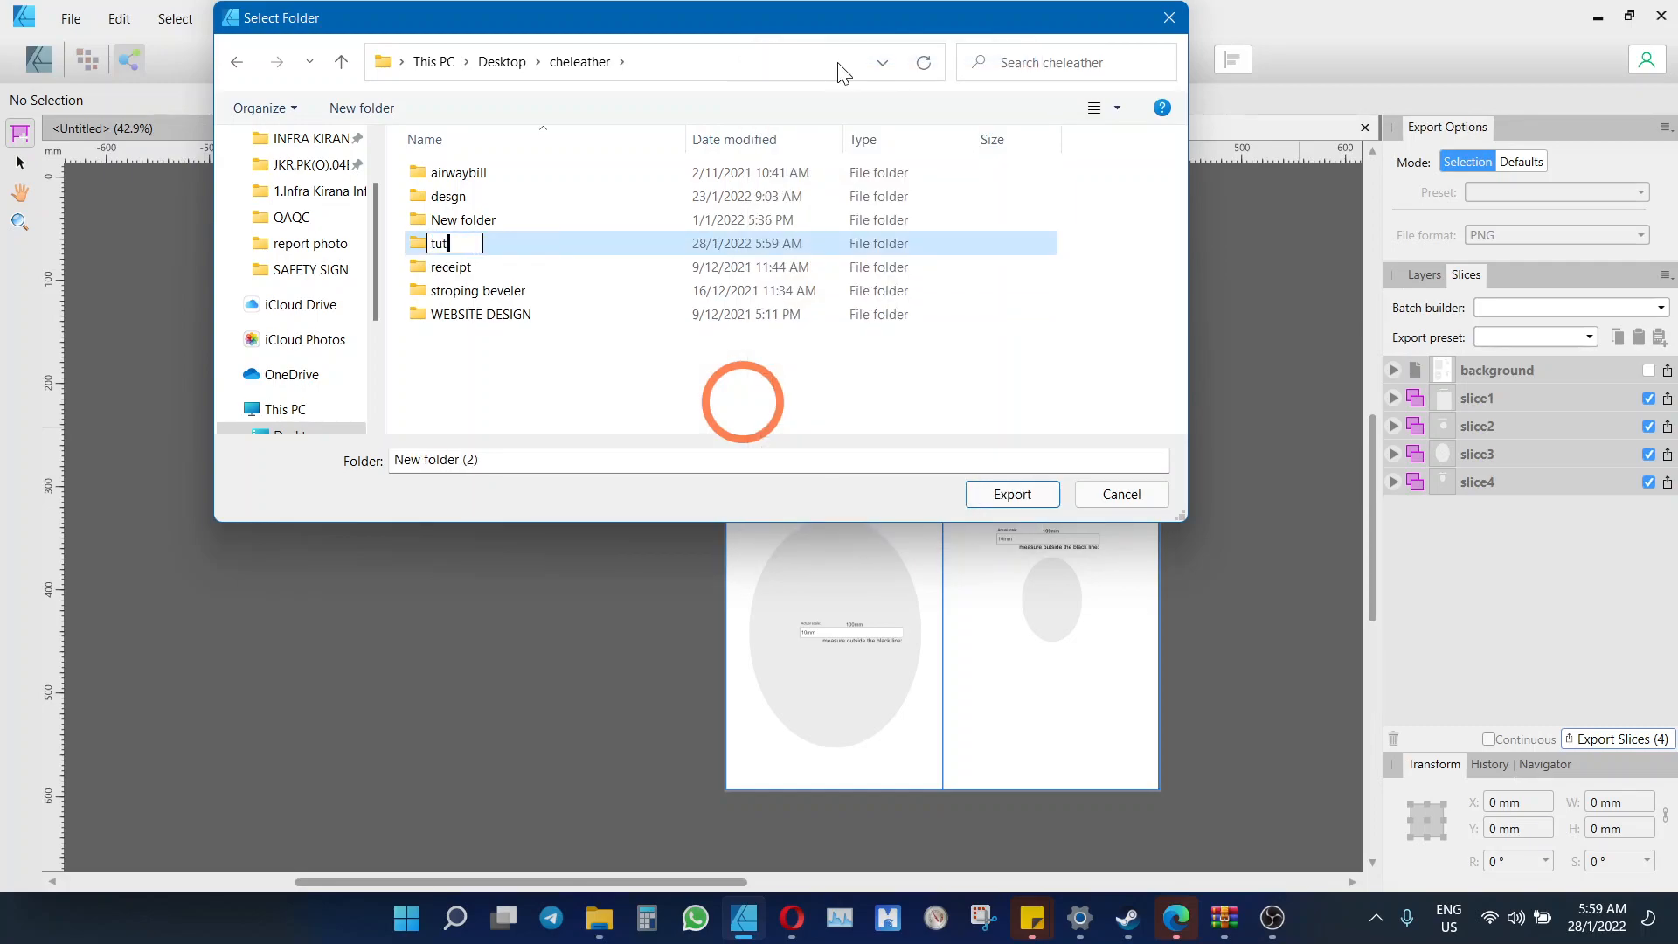
pyautogui.write('orial')
pyautogui.press('Return')
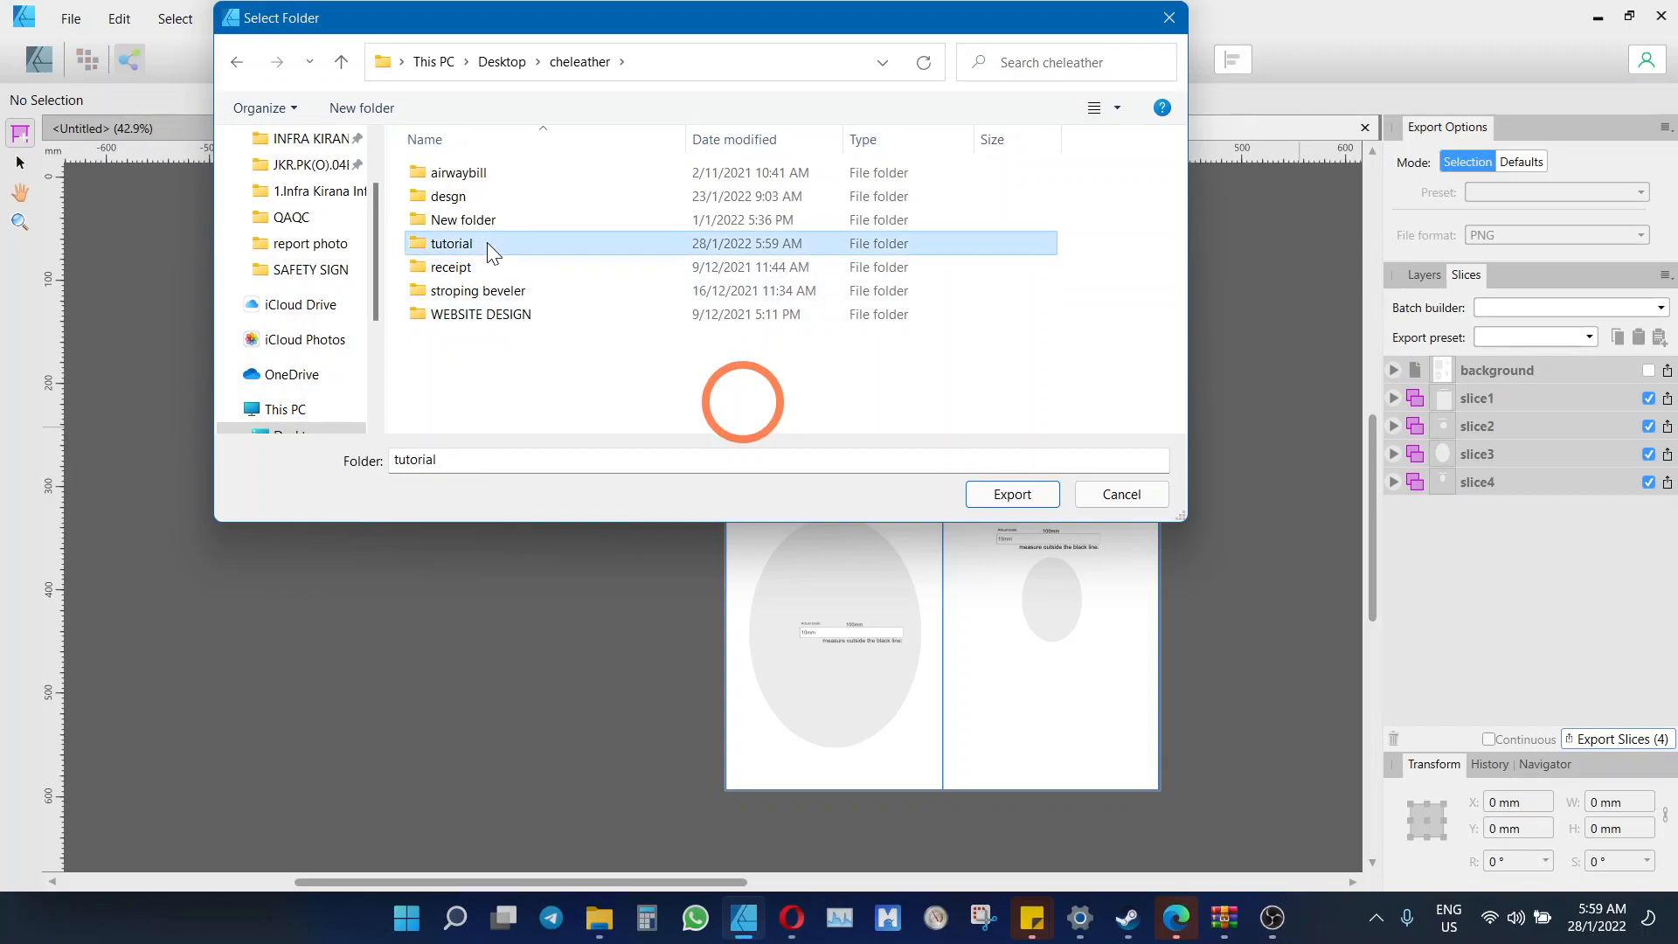
pyautogui.doubleClick(490, 249)
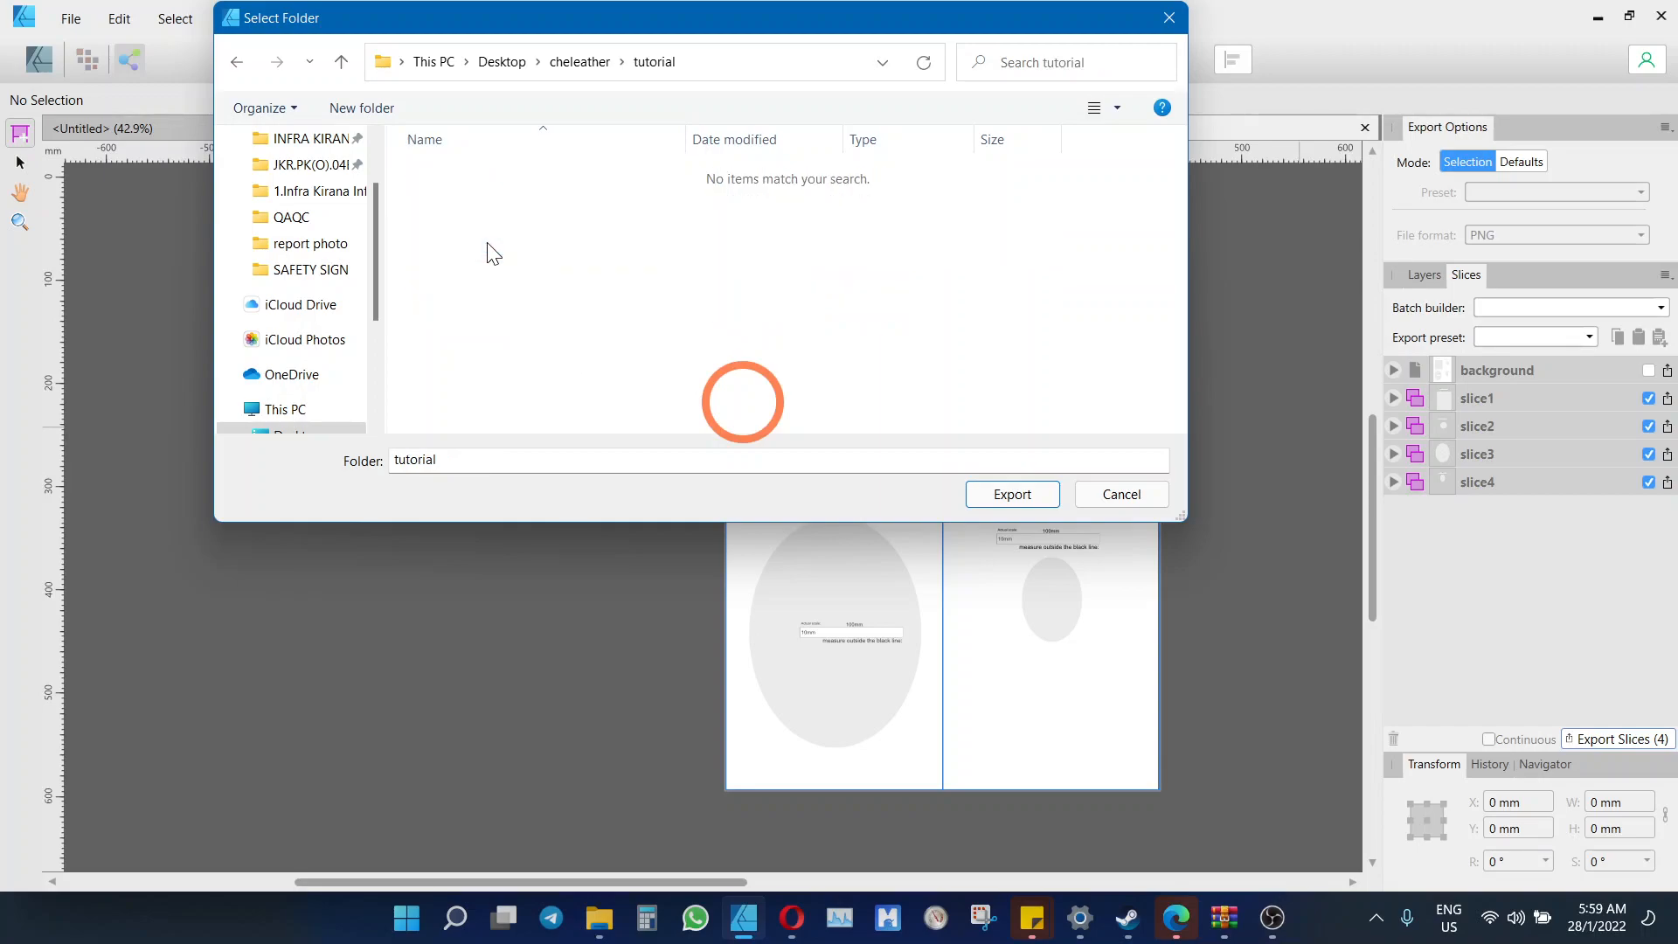
pyautogui.click(1005, 496)
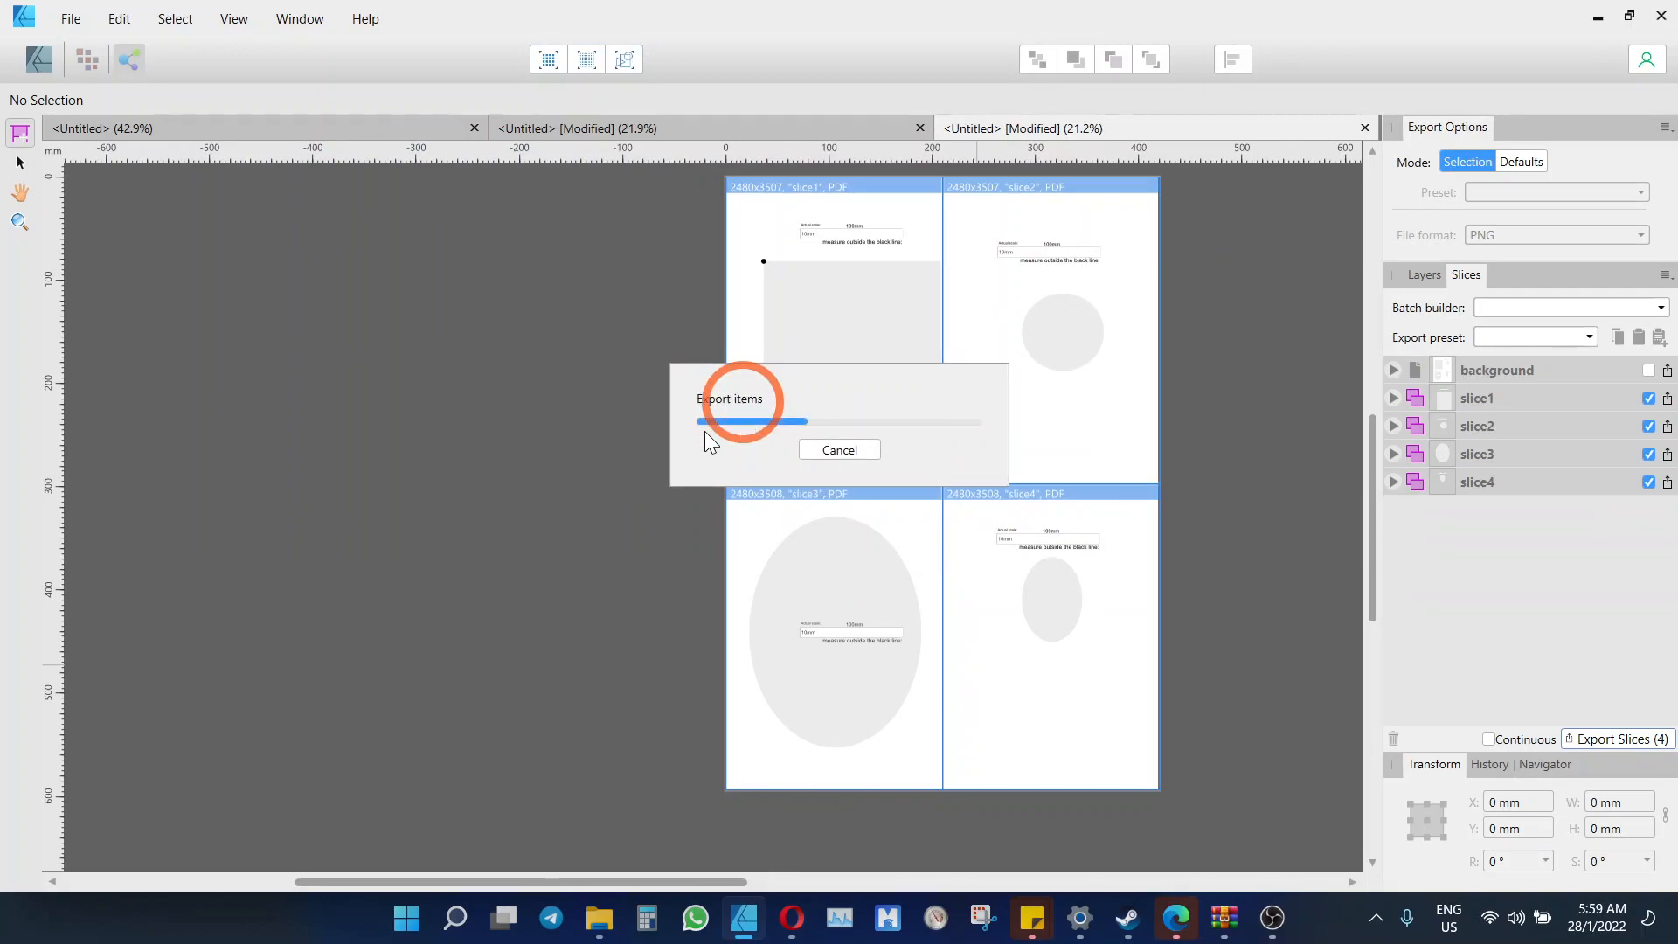
# Switch to File Explorer, browse to the tutorial folder inside cheleather on the Desktop, and open the slice1 PDF
pyautogui.click(599, 916)
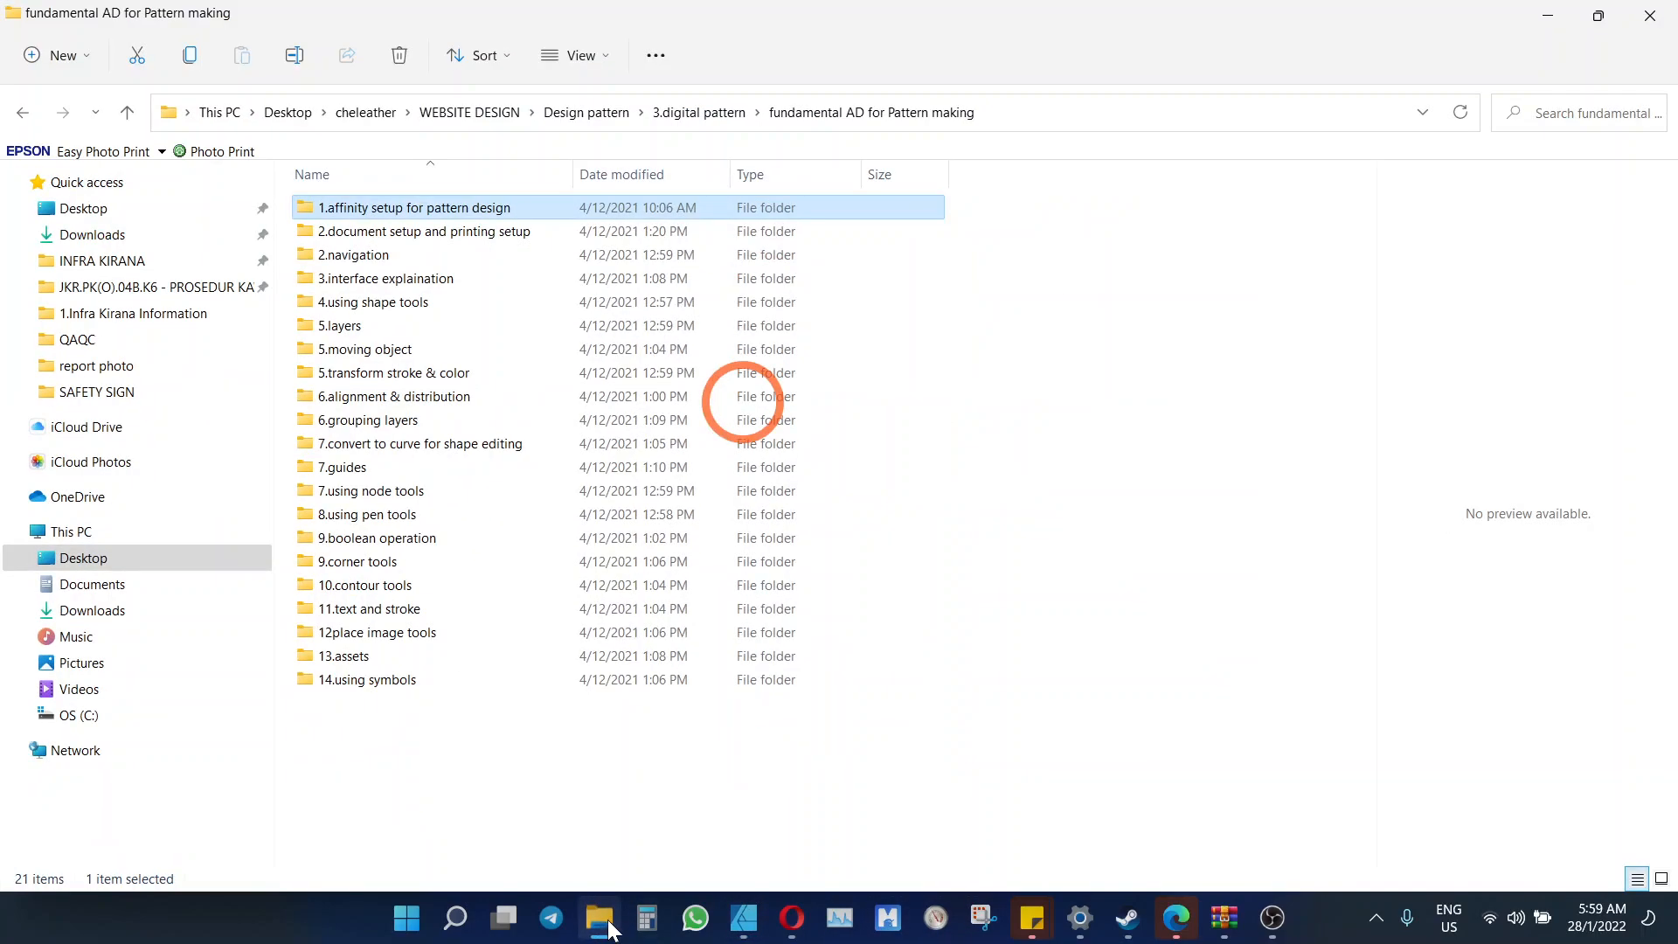
pyautogui.click(106, 214)
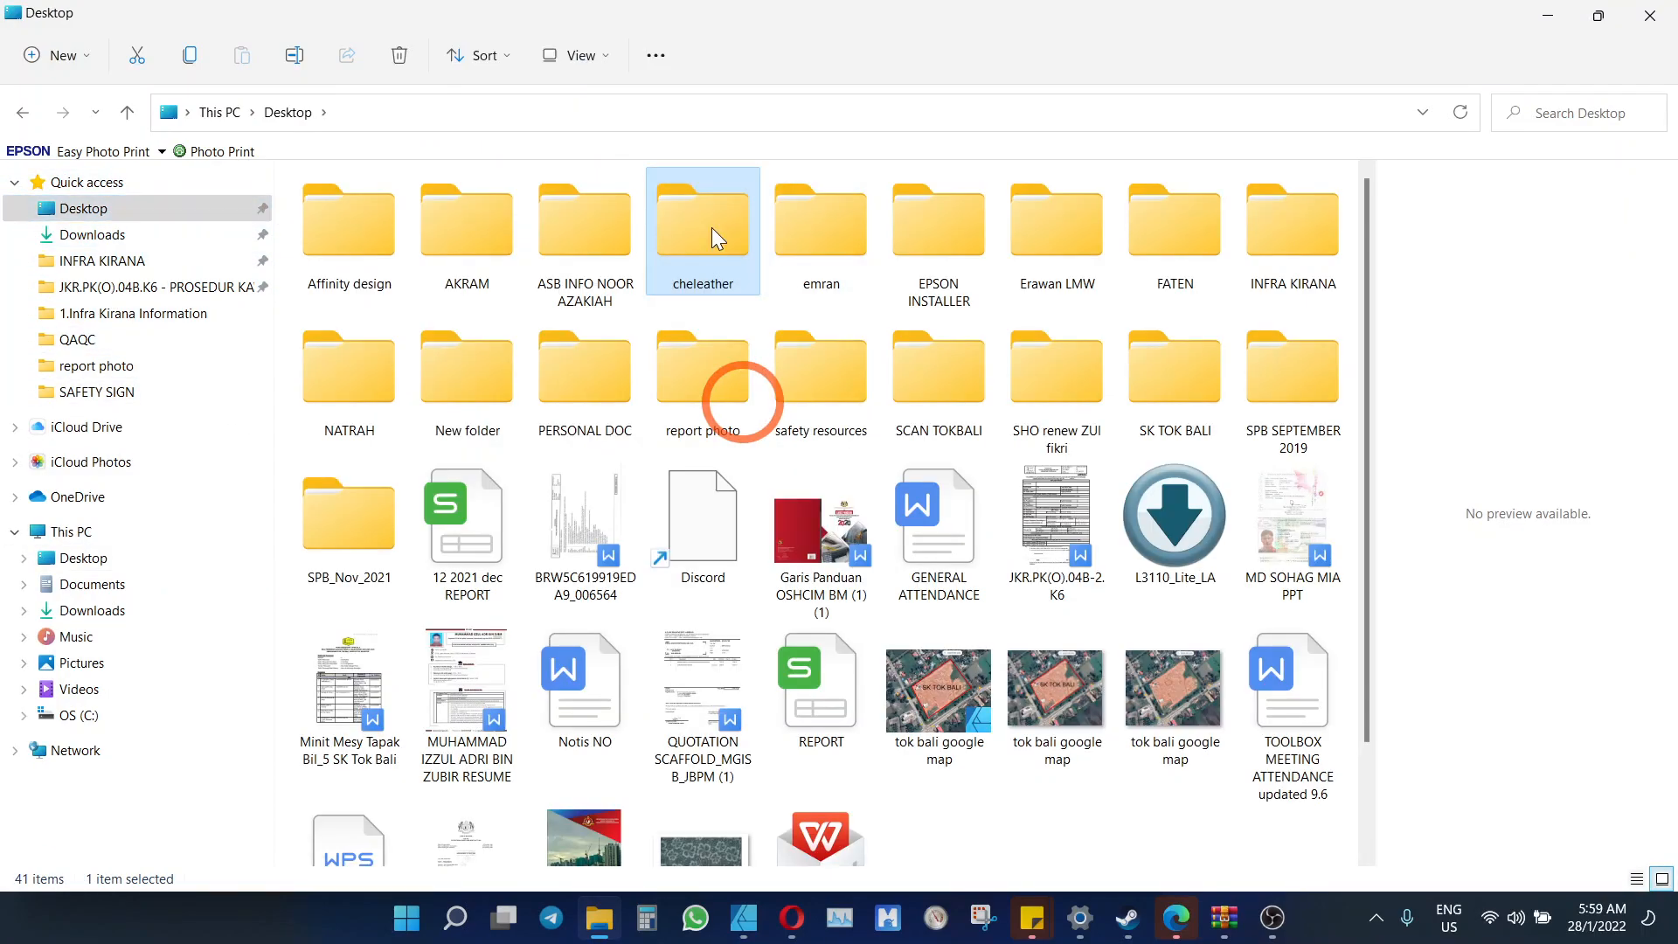
pyautogui.doubleClick(712, 228)
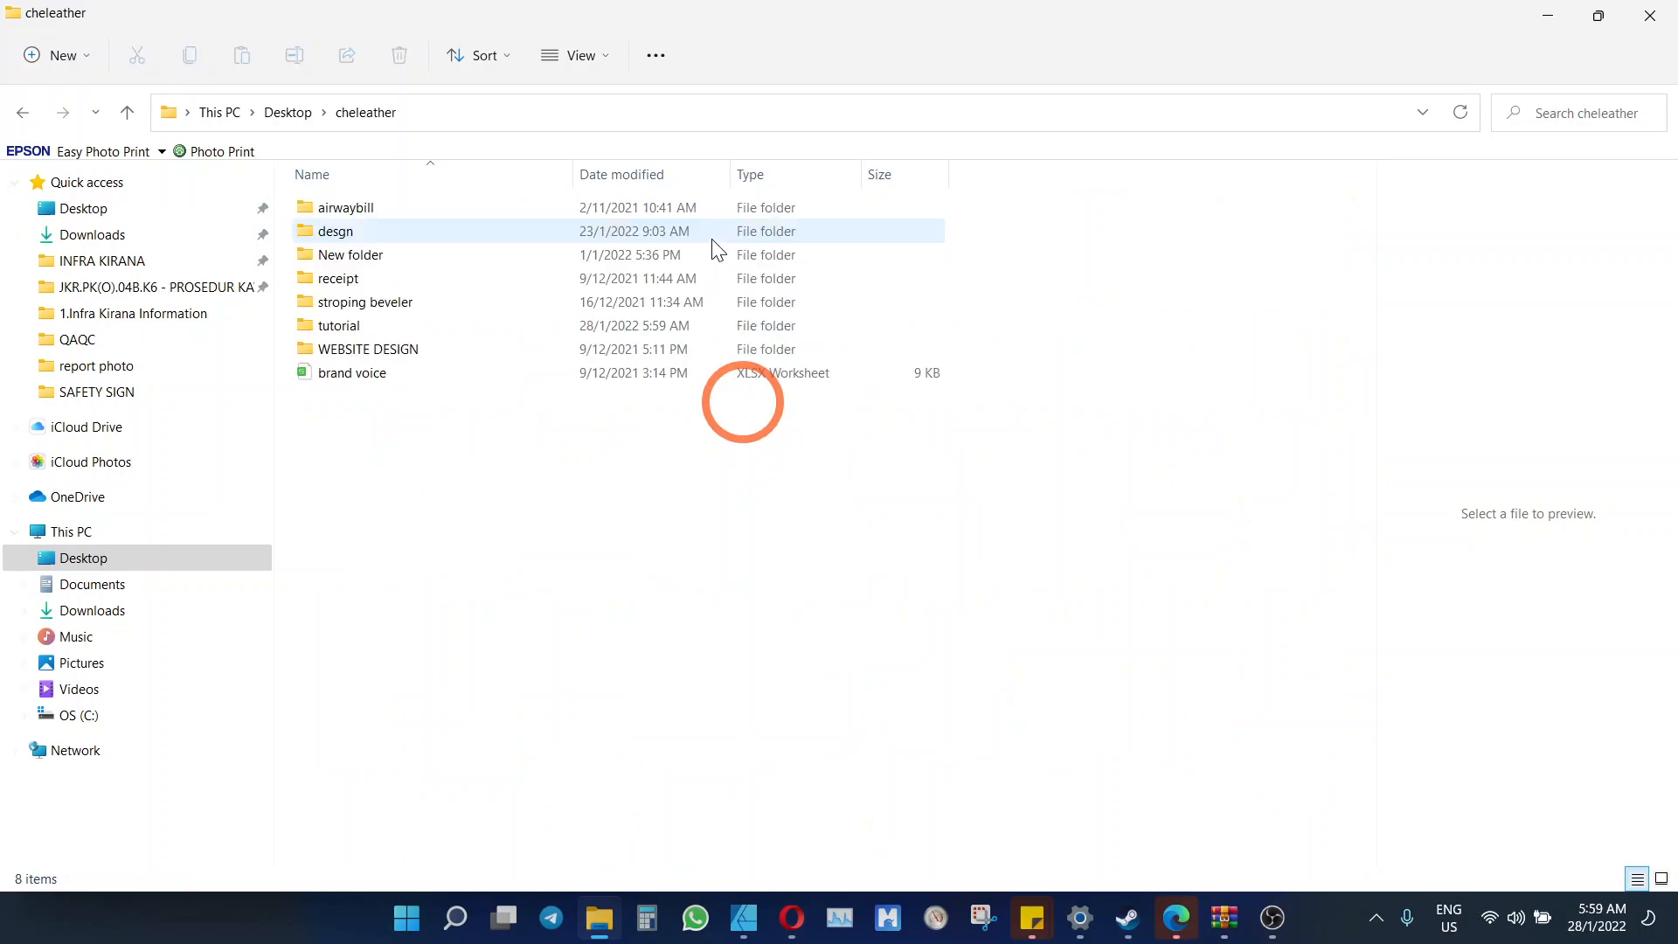
pyautogui.doubleClick(390, 328)
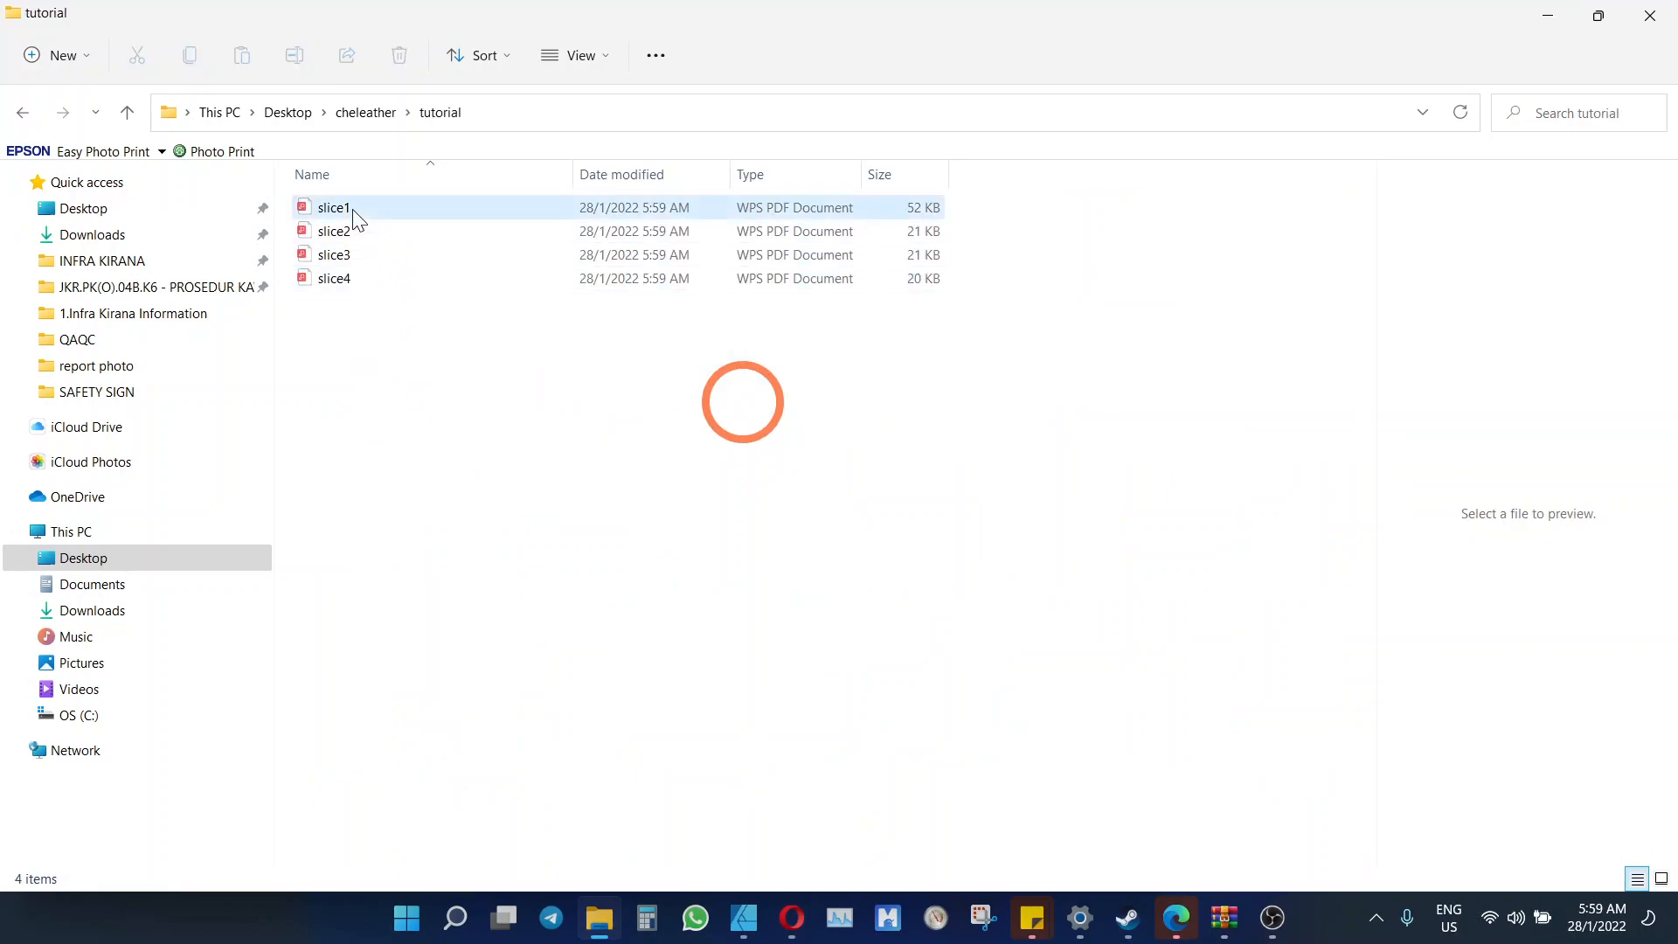
pyautogui.click(354, 208)
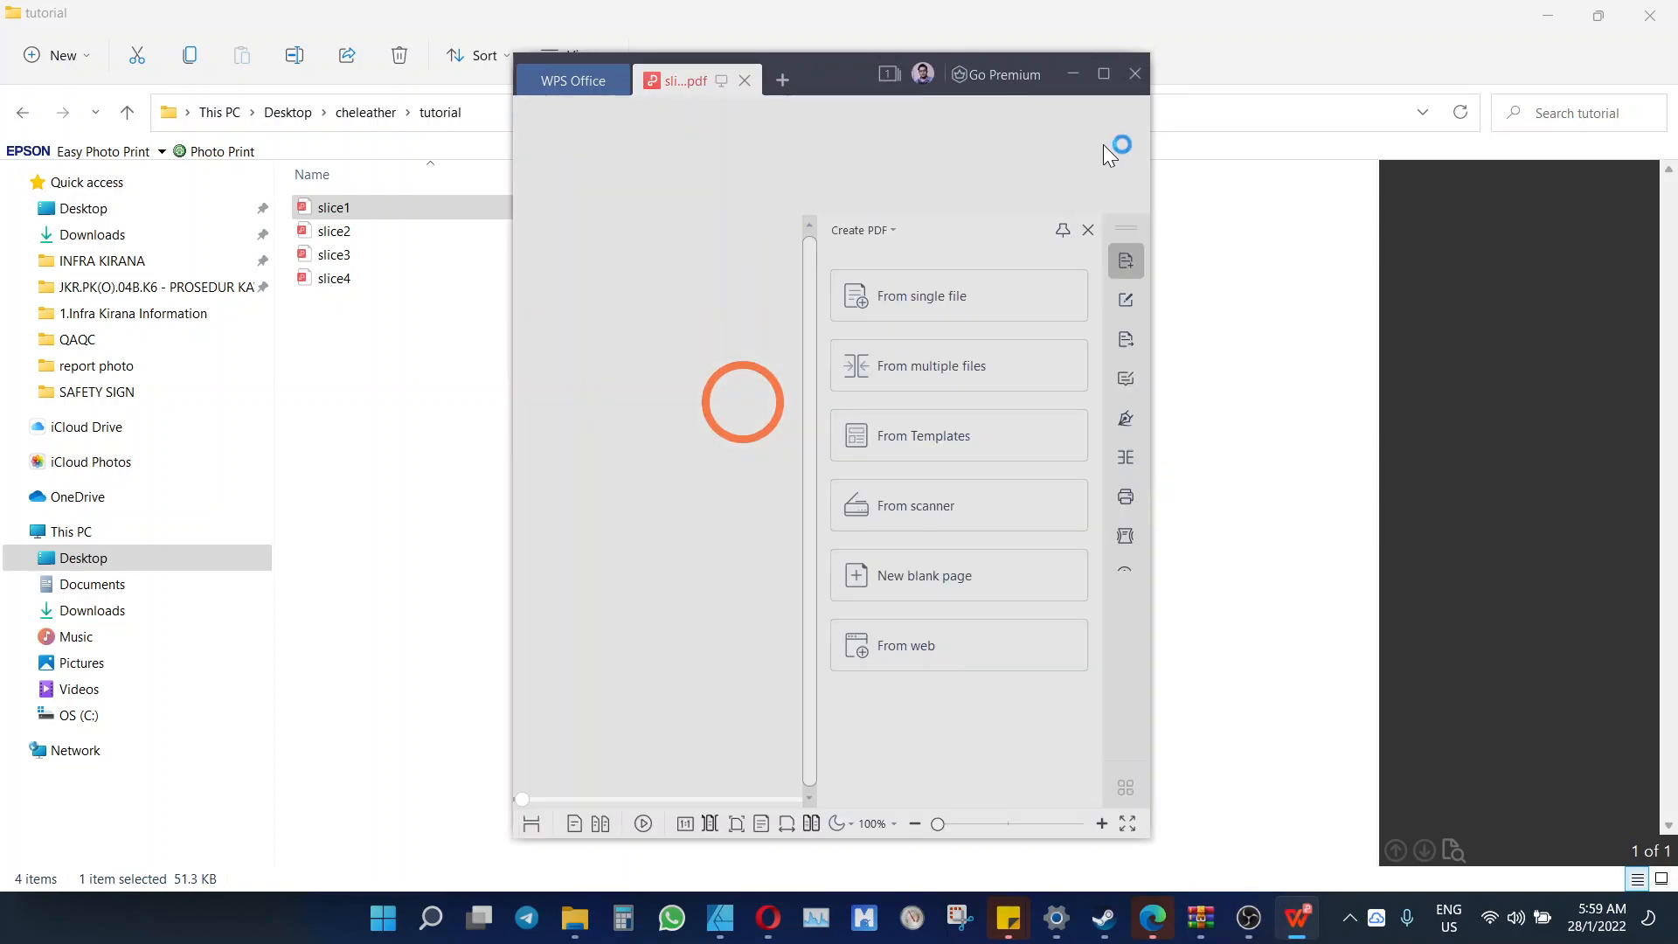
# Maximize the slice1 PDF in WPS Office and compare the whole page with the slices in Affinity Designer
pyautogui.click(1103, 73)
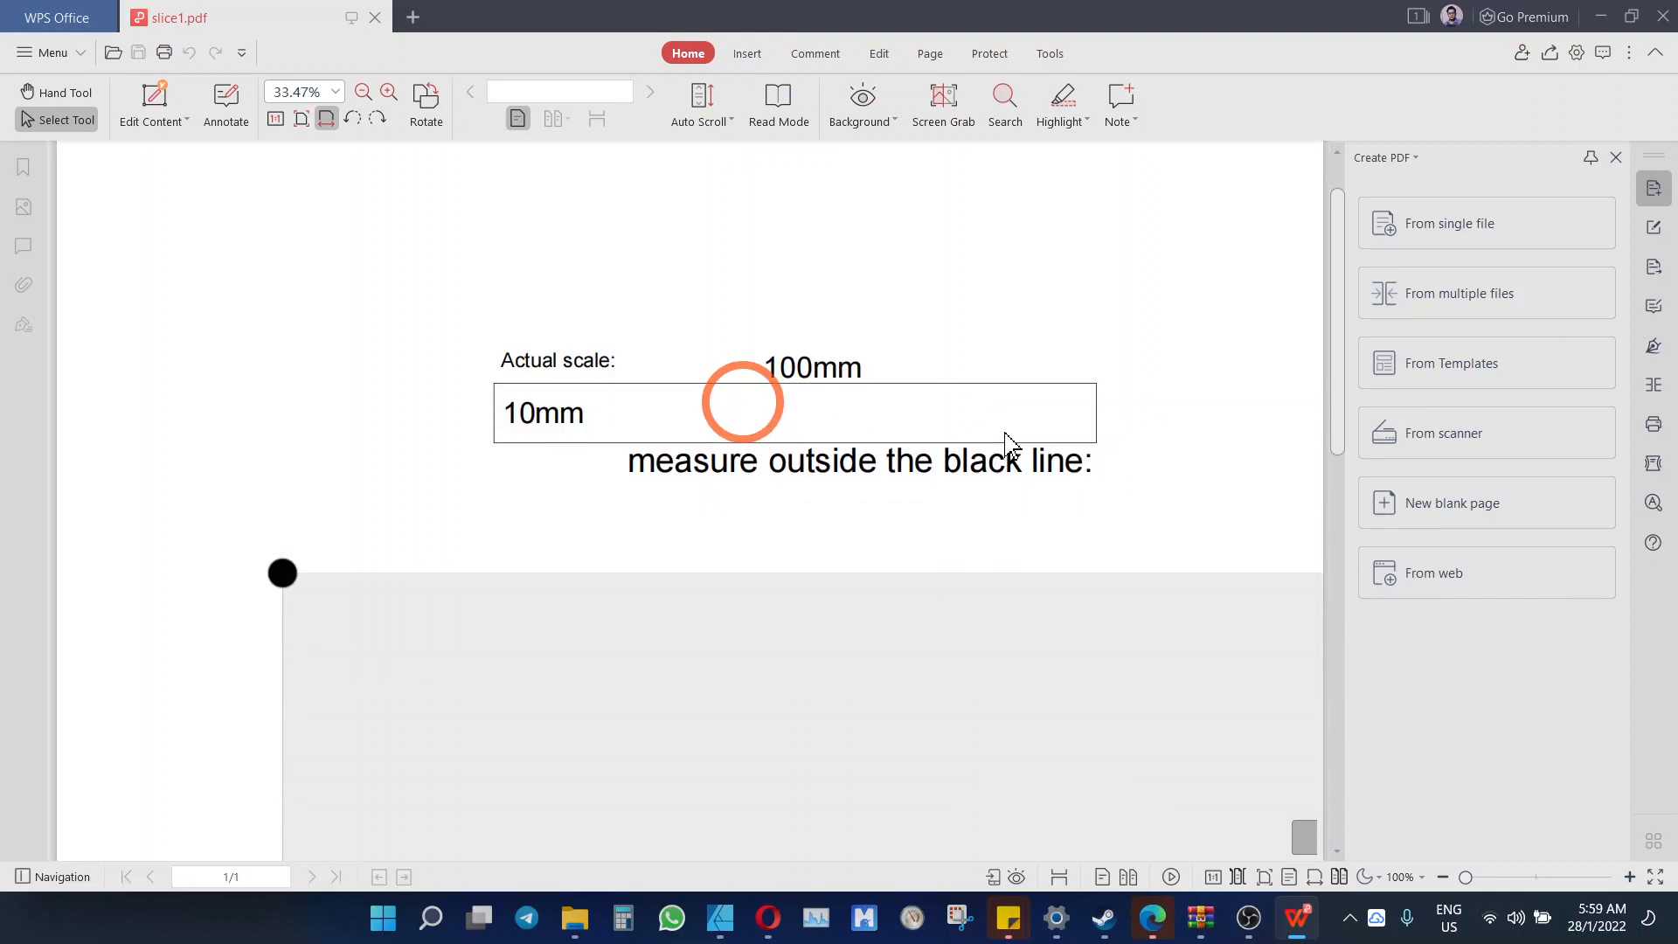
pyautogui.click(558, 361)
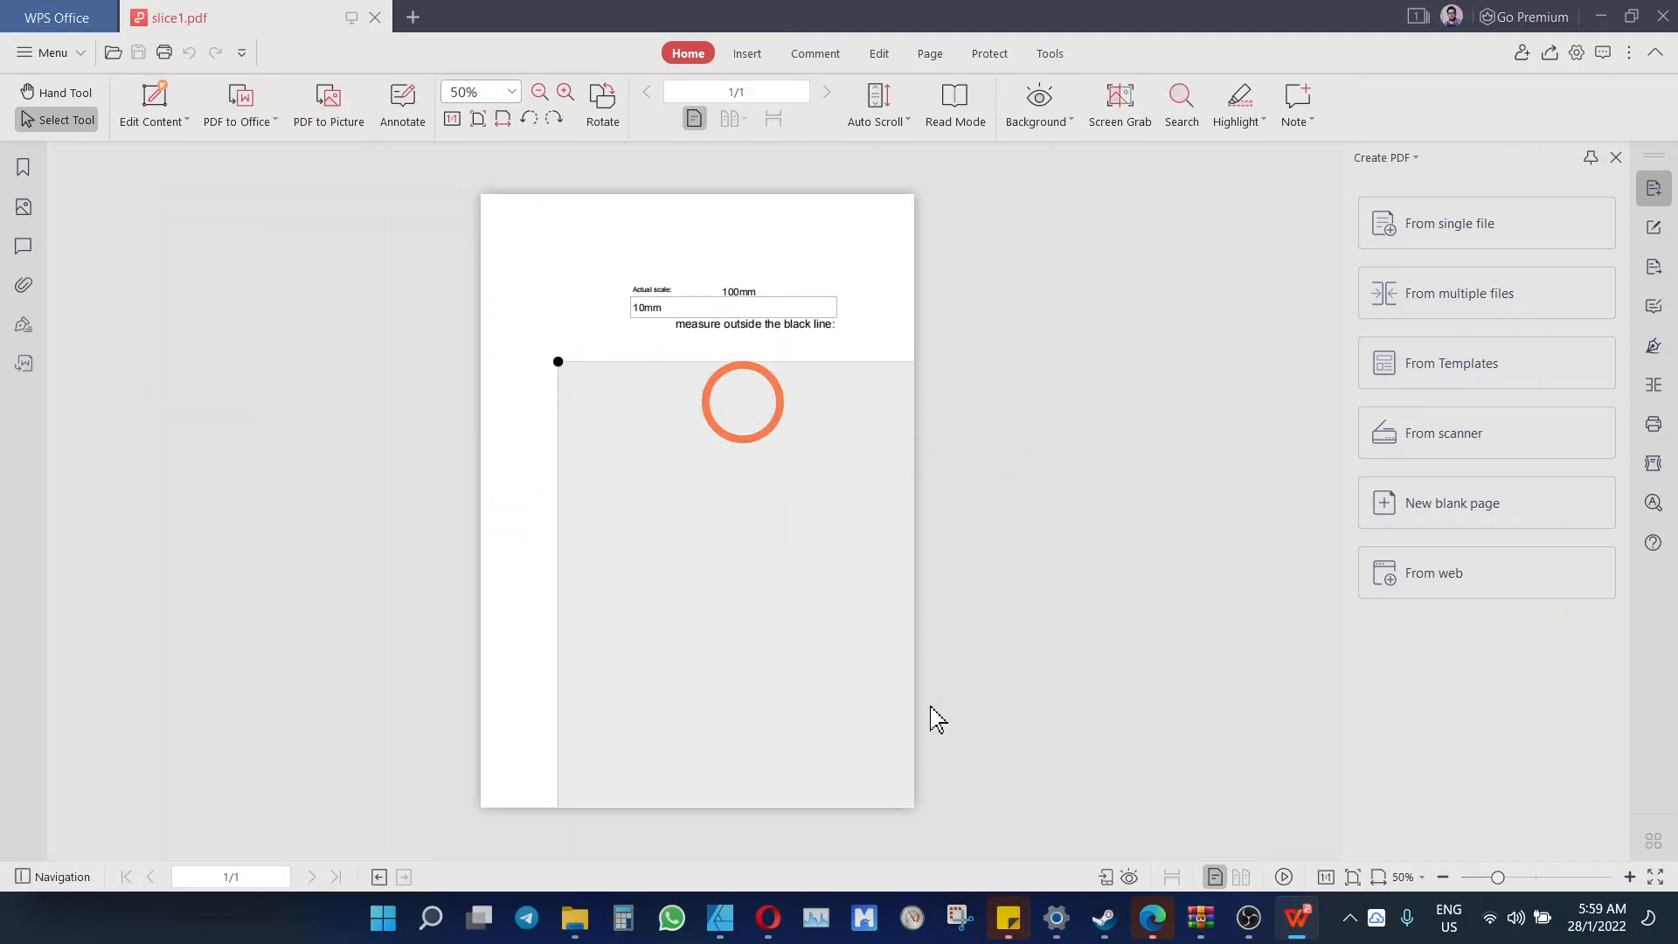
pyautogui.click(719, 918)
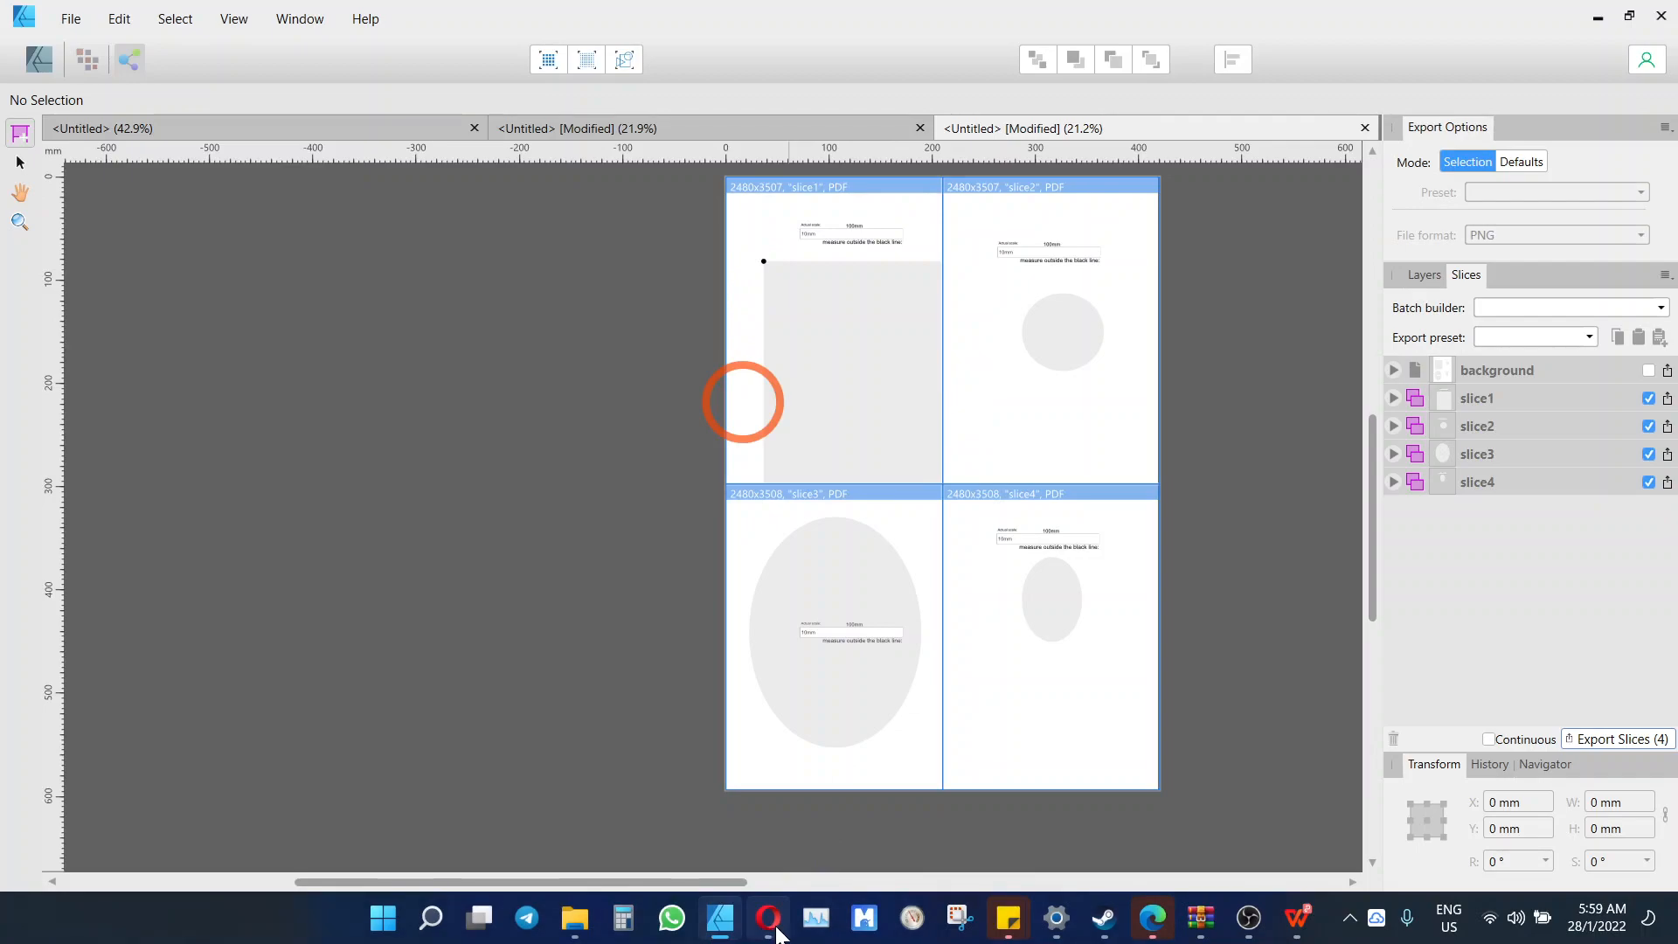
pyautogui.click(1309, 925)
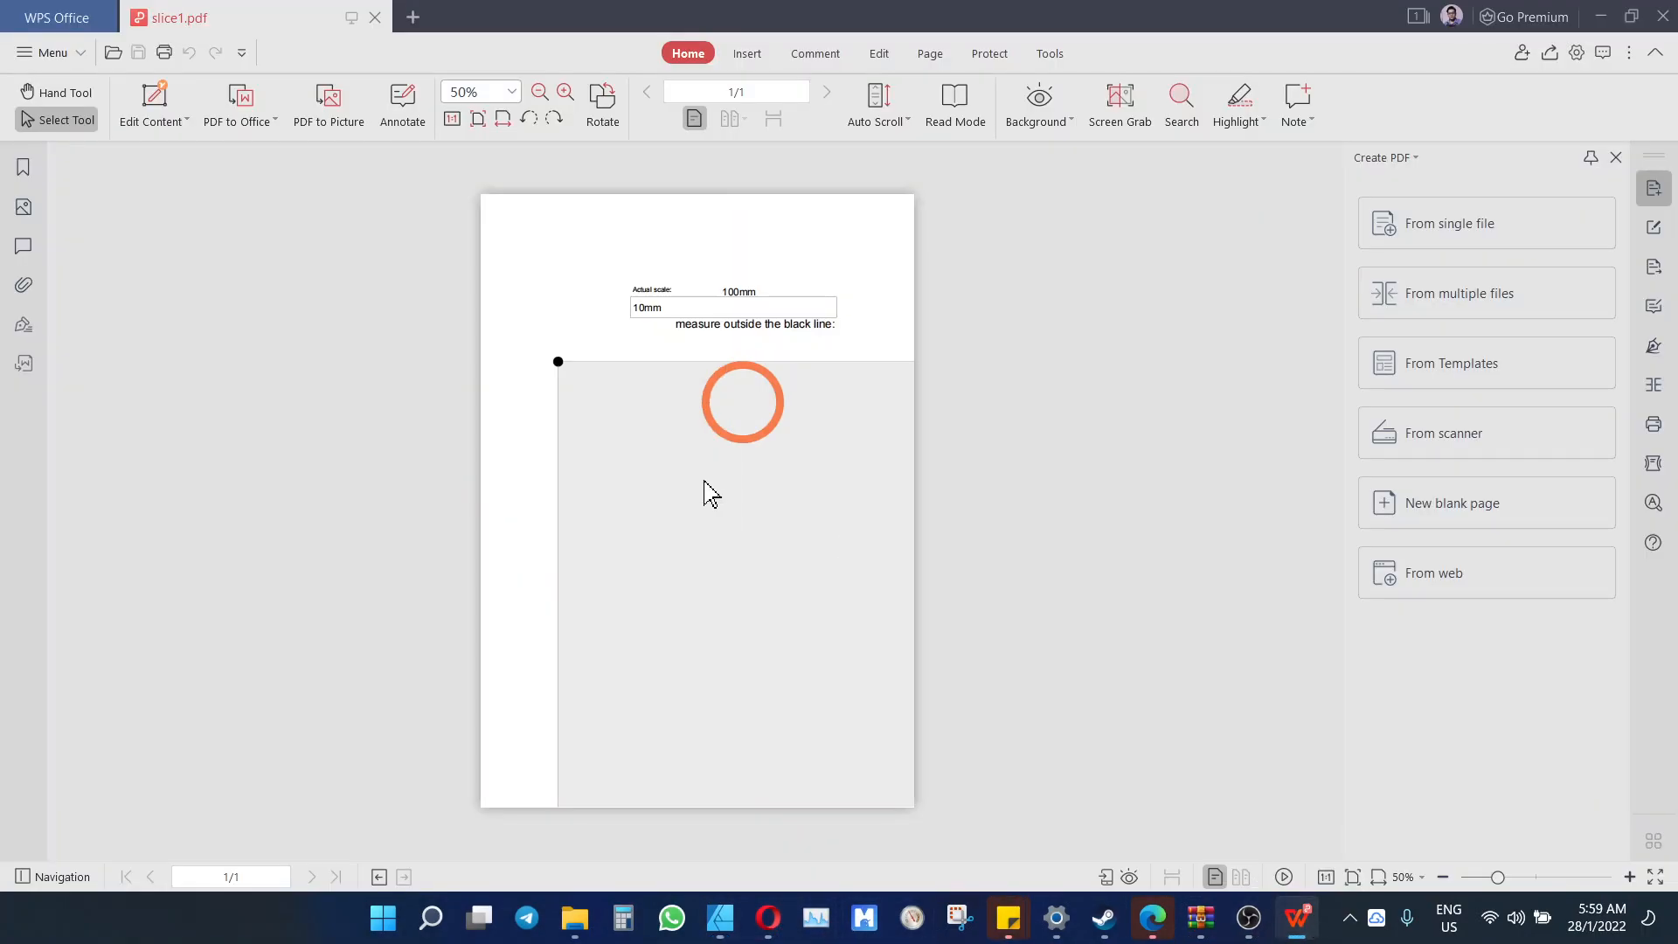
# In the print settings for slice1.pdf, try the Actual size option and select a custom scale of 100%
pyautogui.click(154, 50)
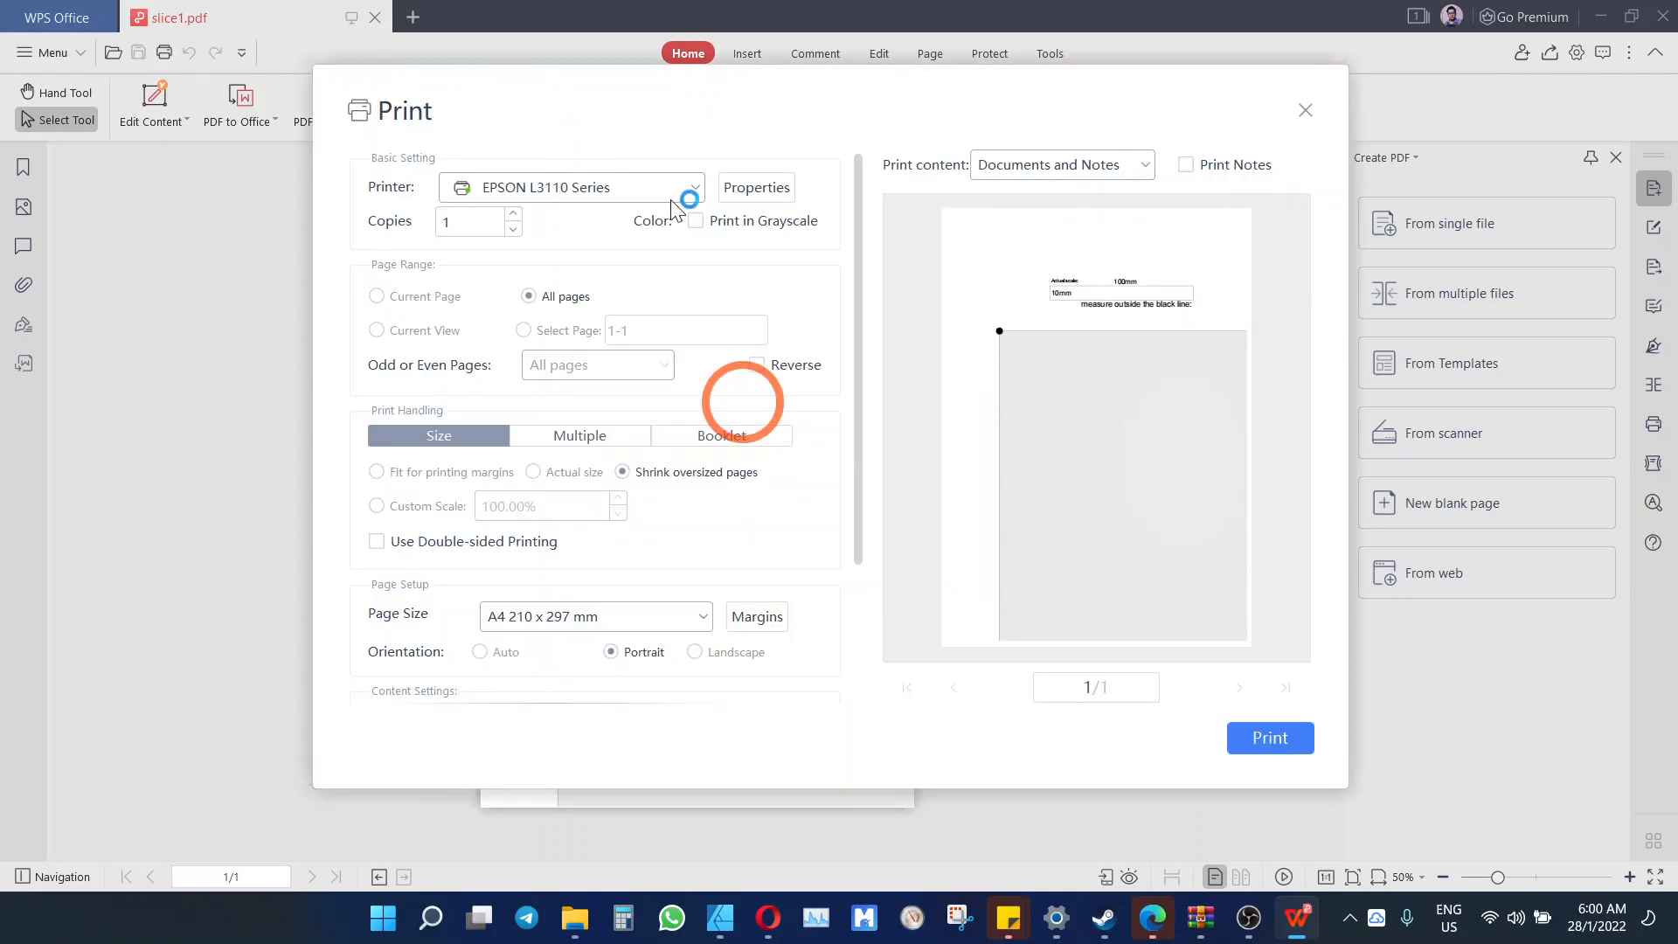
pyautogui.click(534, 473)
pyautogui.click(378, 509)
pyautogui.click(533, 472)
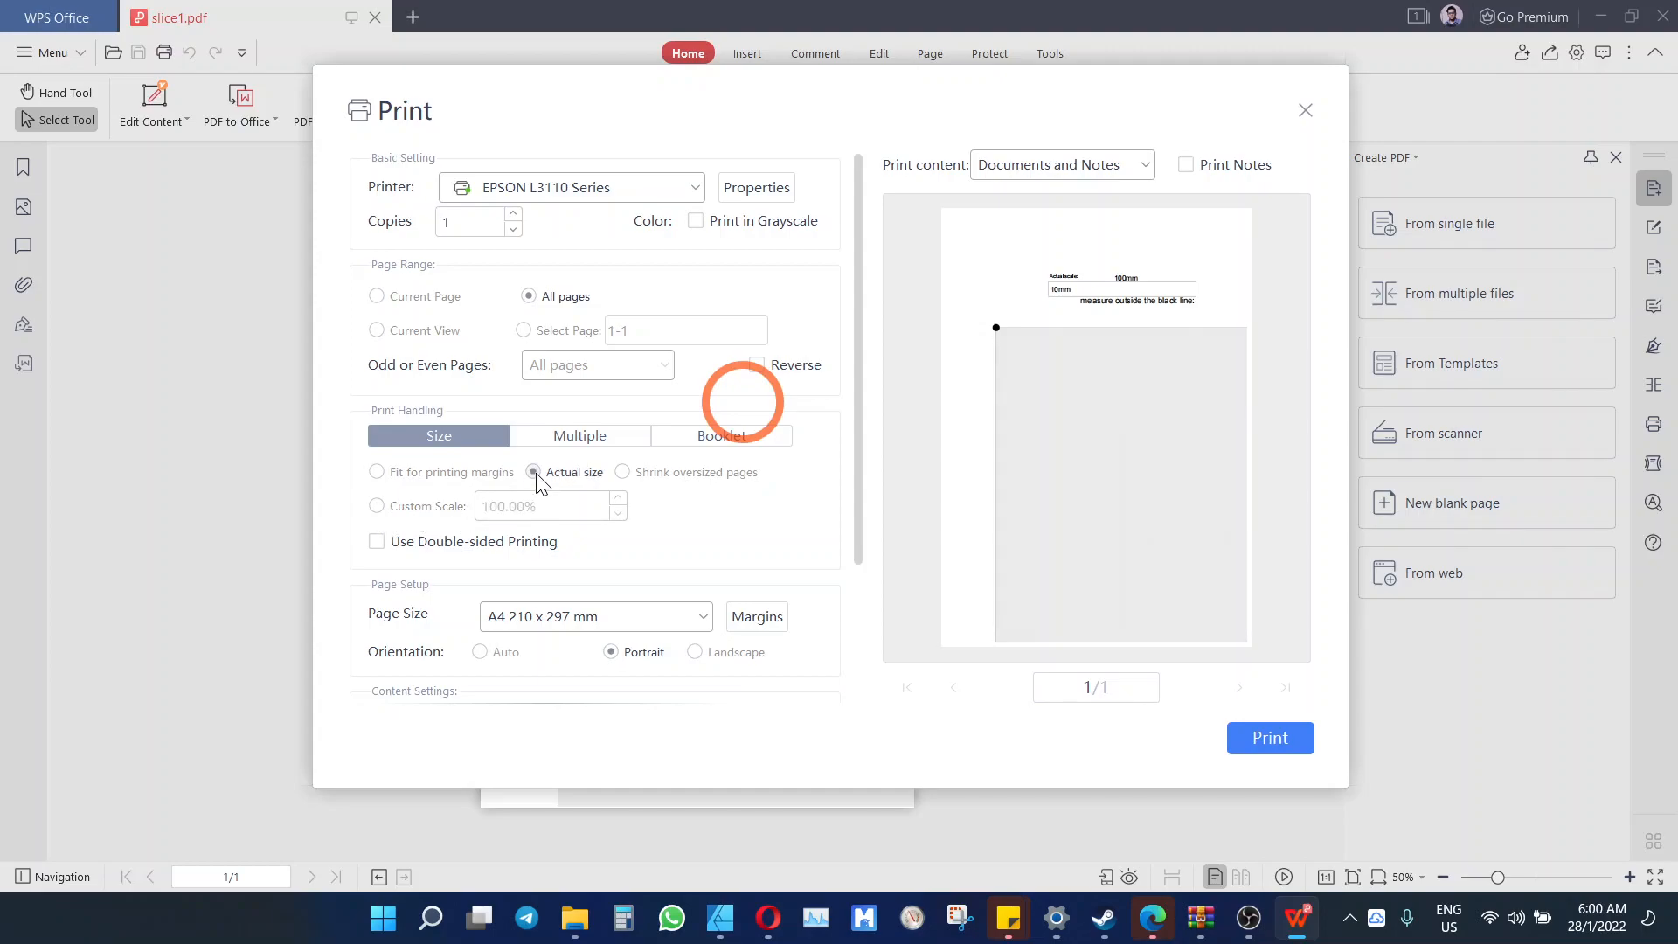
pyautogui.click(377, 506)
pyautogui.click(535, 474)
pyautogui.click(376, 507)
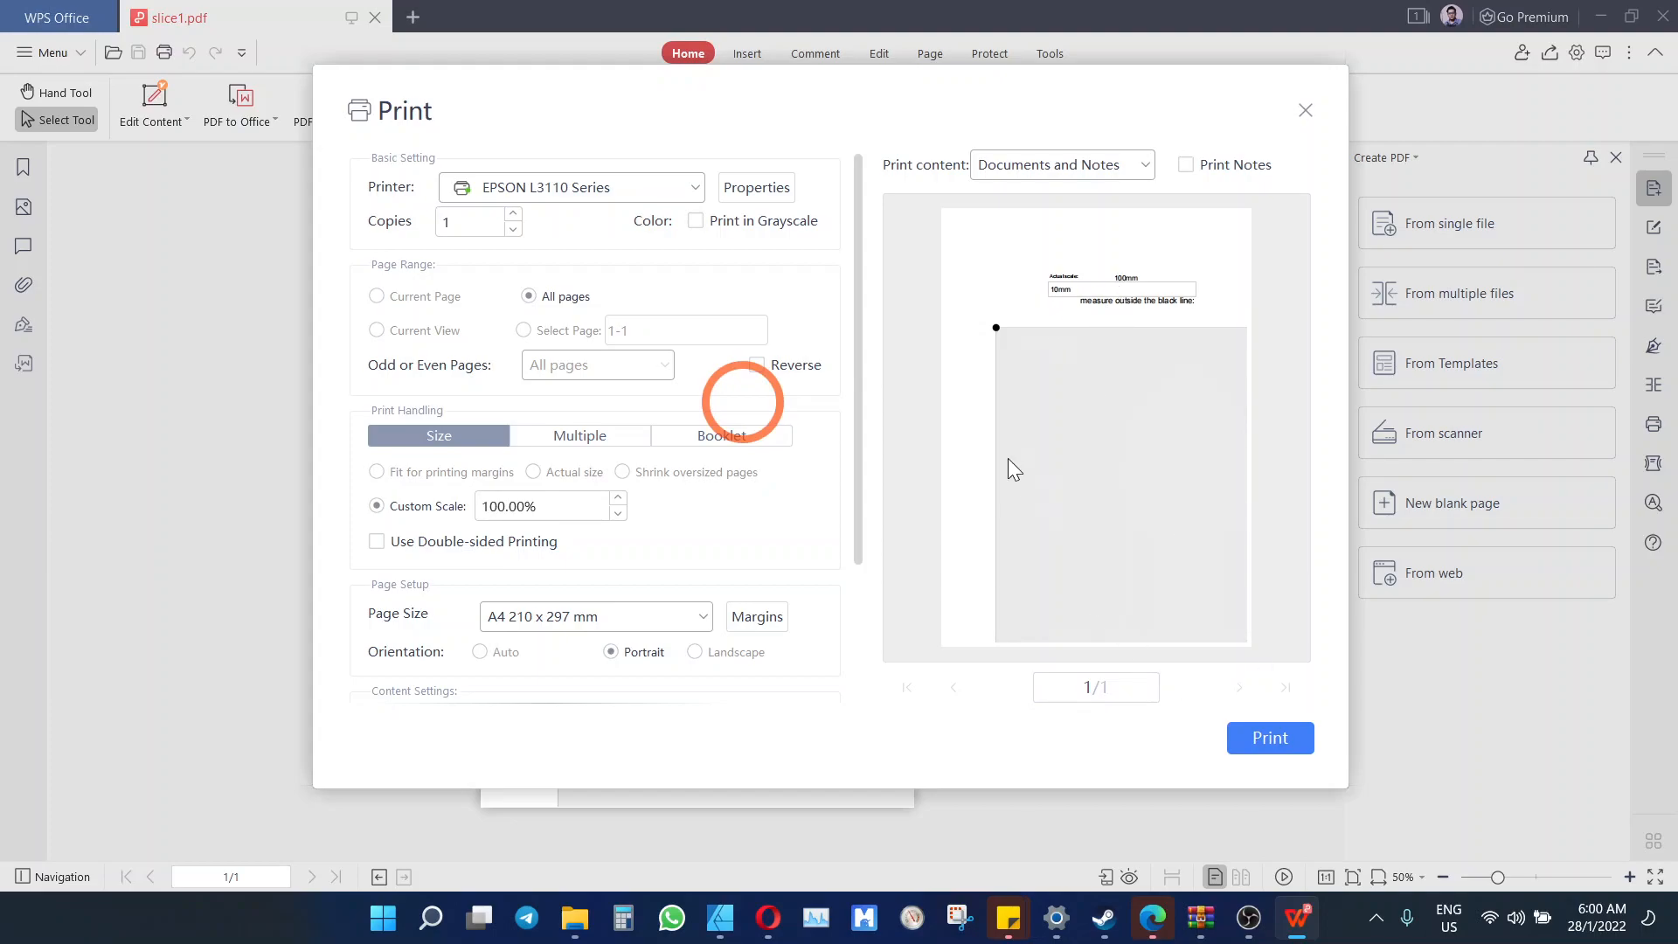
# Review the page size and orientation print options, leave the print settings without printing, and close WPS Office
pyautogui.scroll(-2, 582, 472)
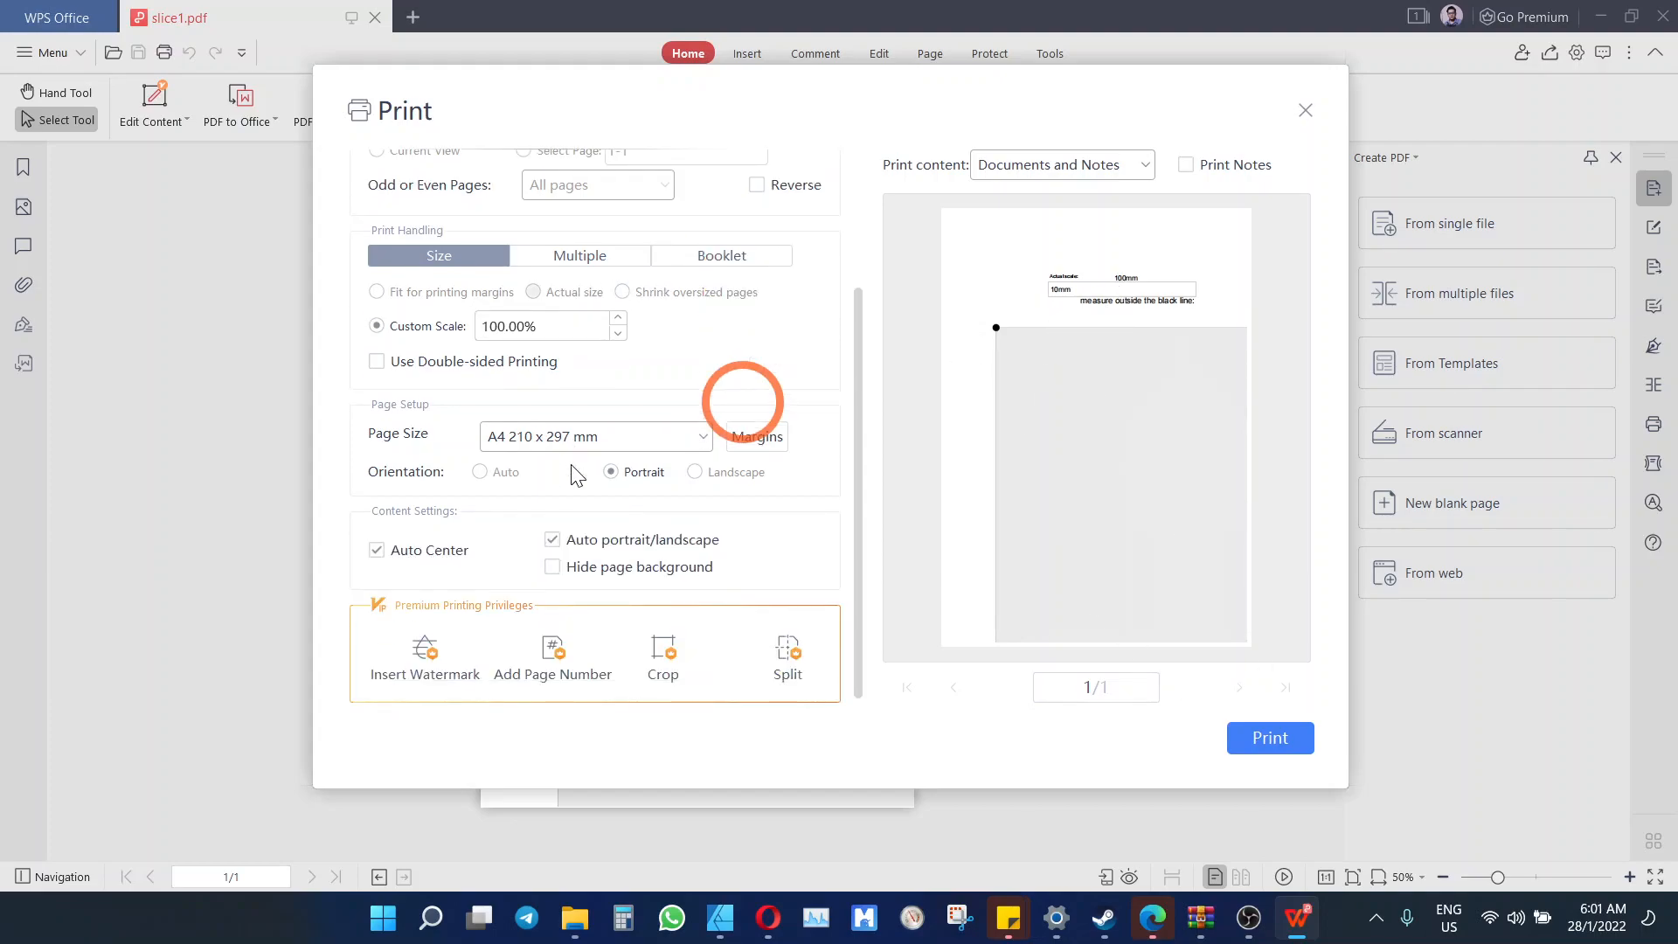
pyautogui.scroll(1, 582, 472)
pyautogui.click(1305, 110)
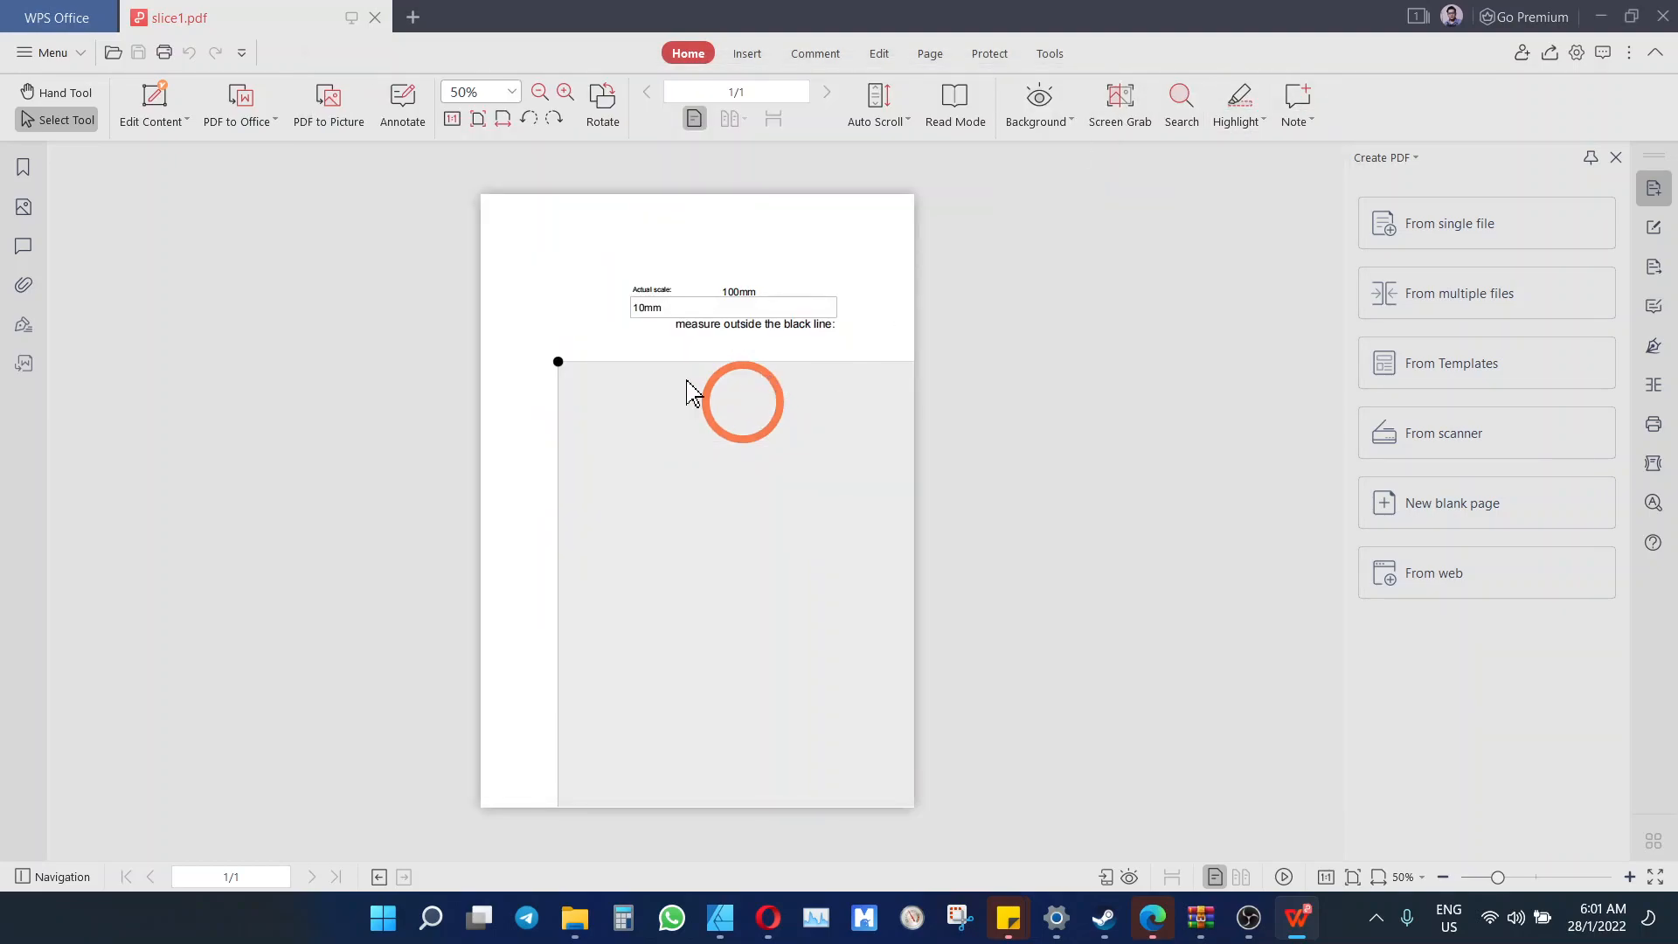
pyautogui.click(1663, 15)
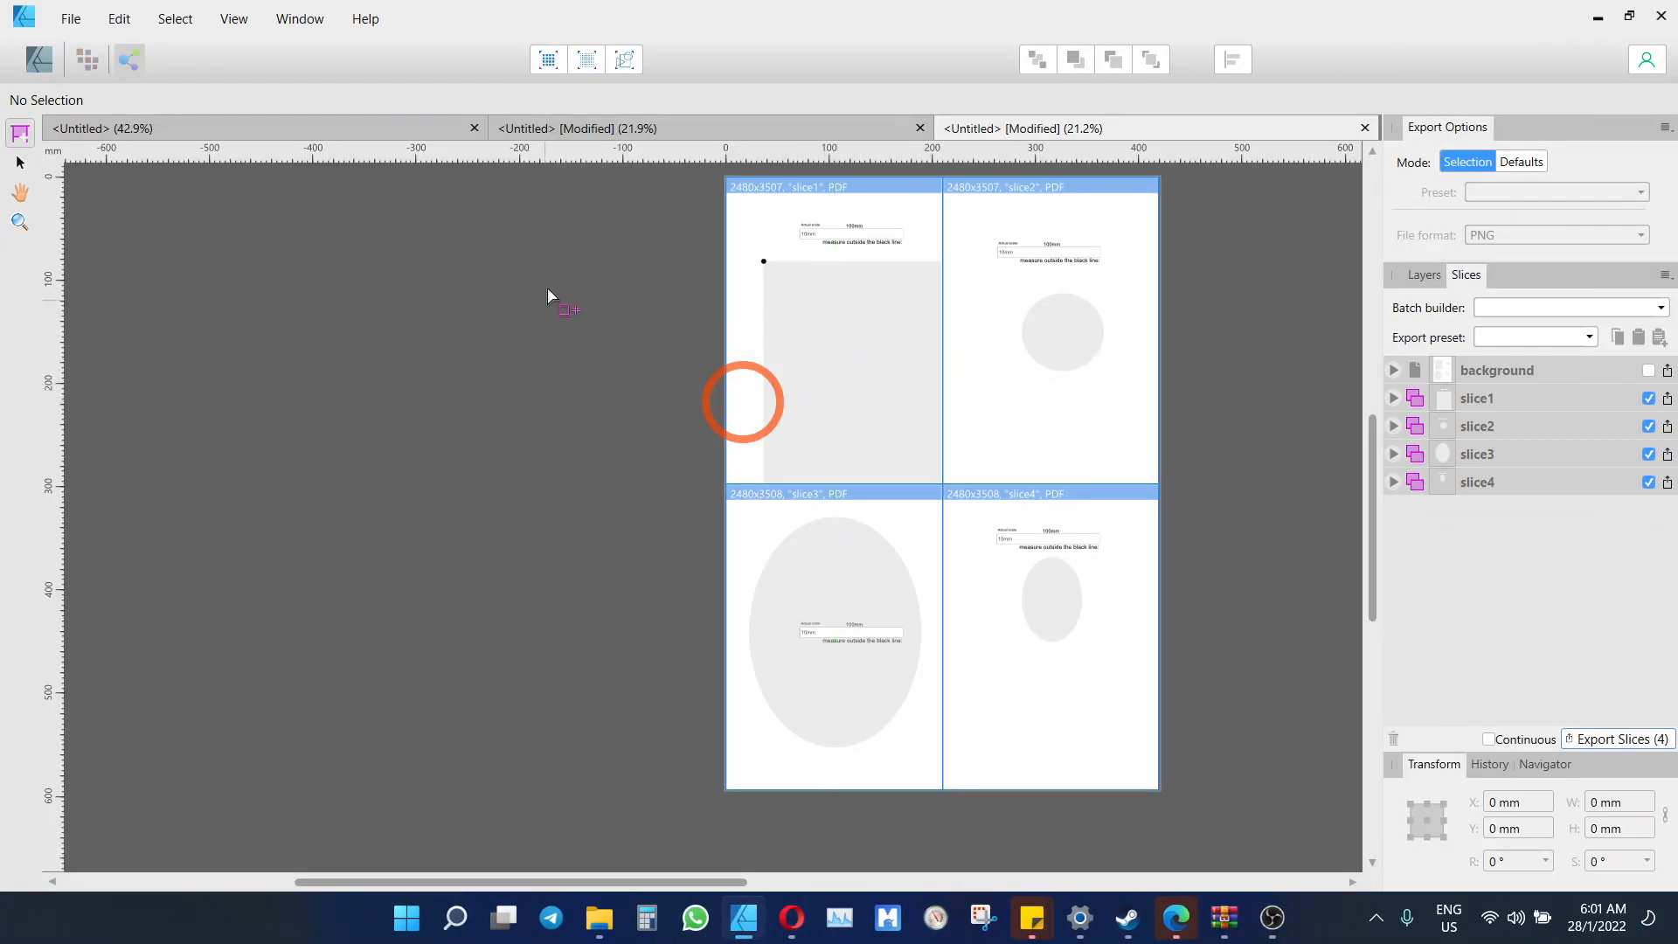
# Create a new blank A4 portrait document from a preset in Affinity Designer
pyautogui.click(58, 27)
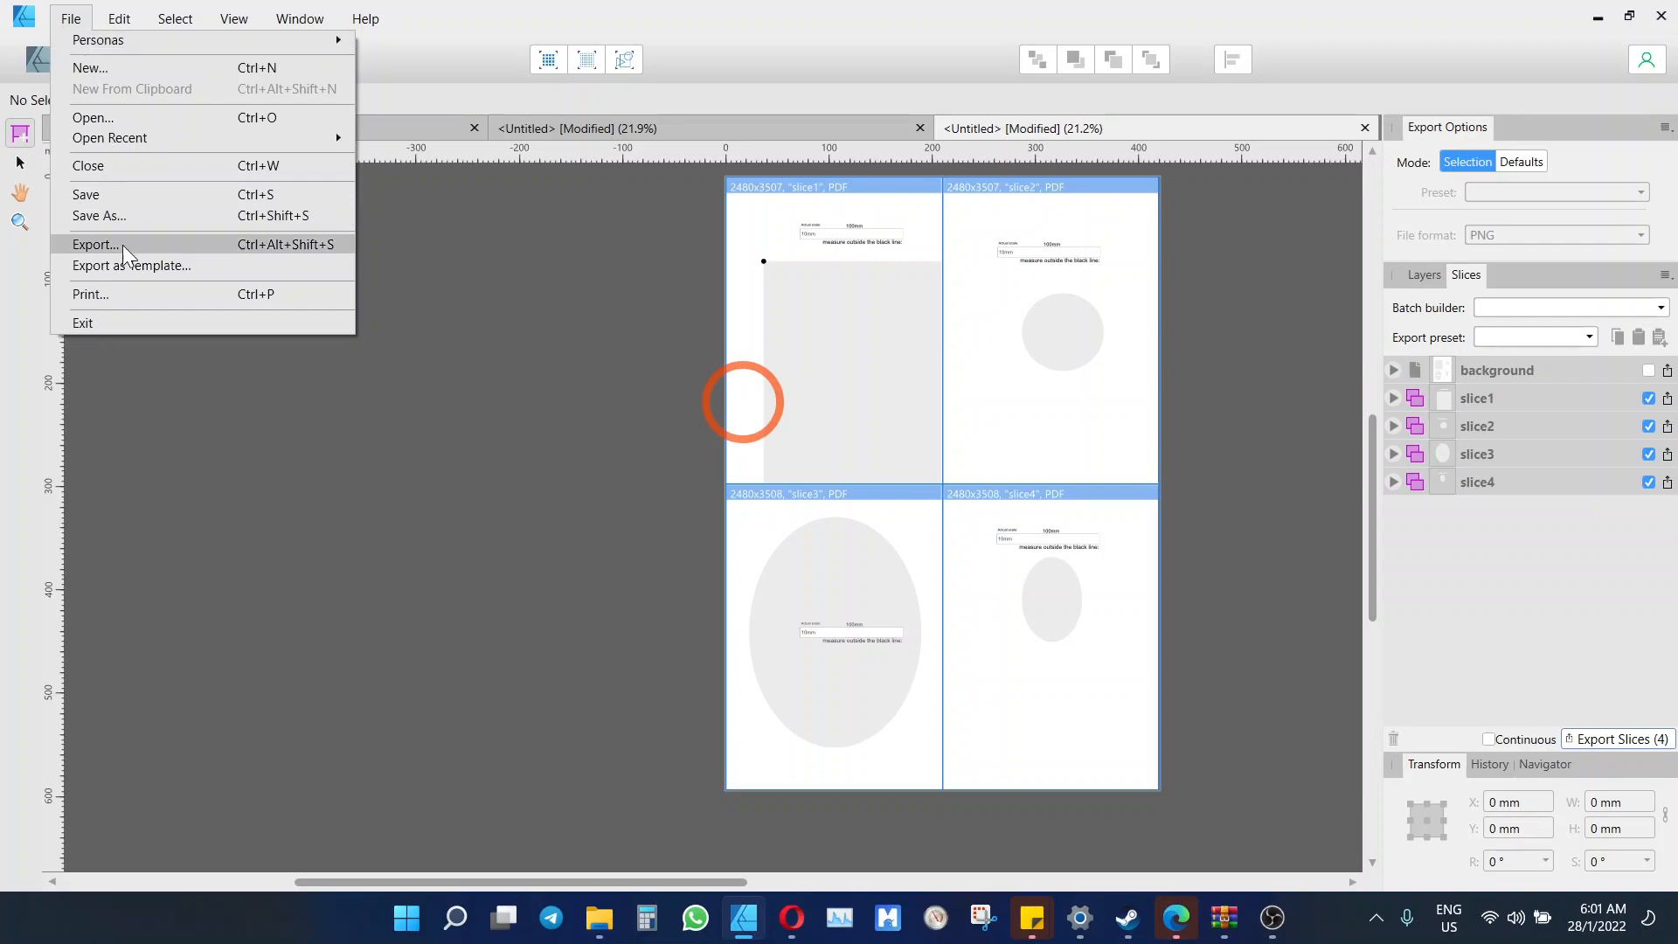
pyautogui.click(175, 67)
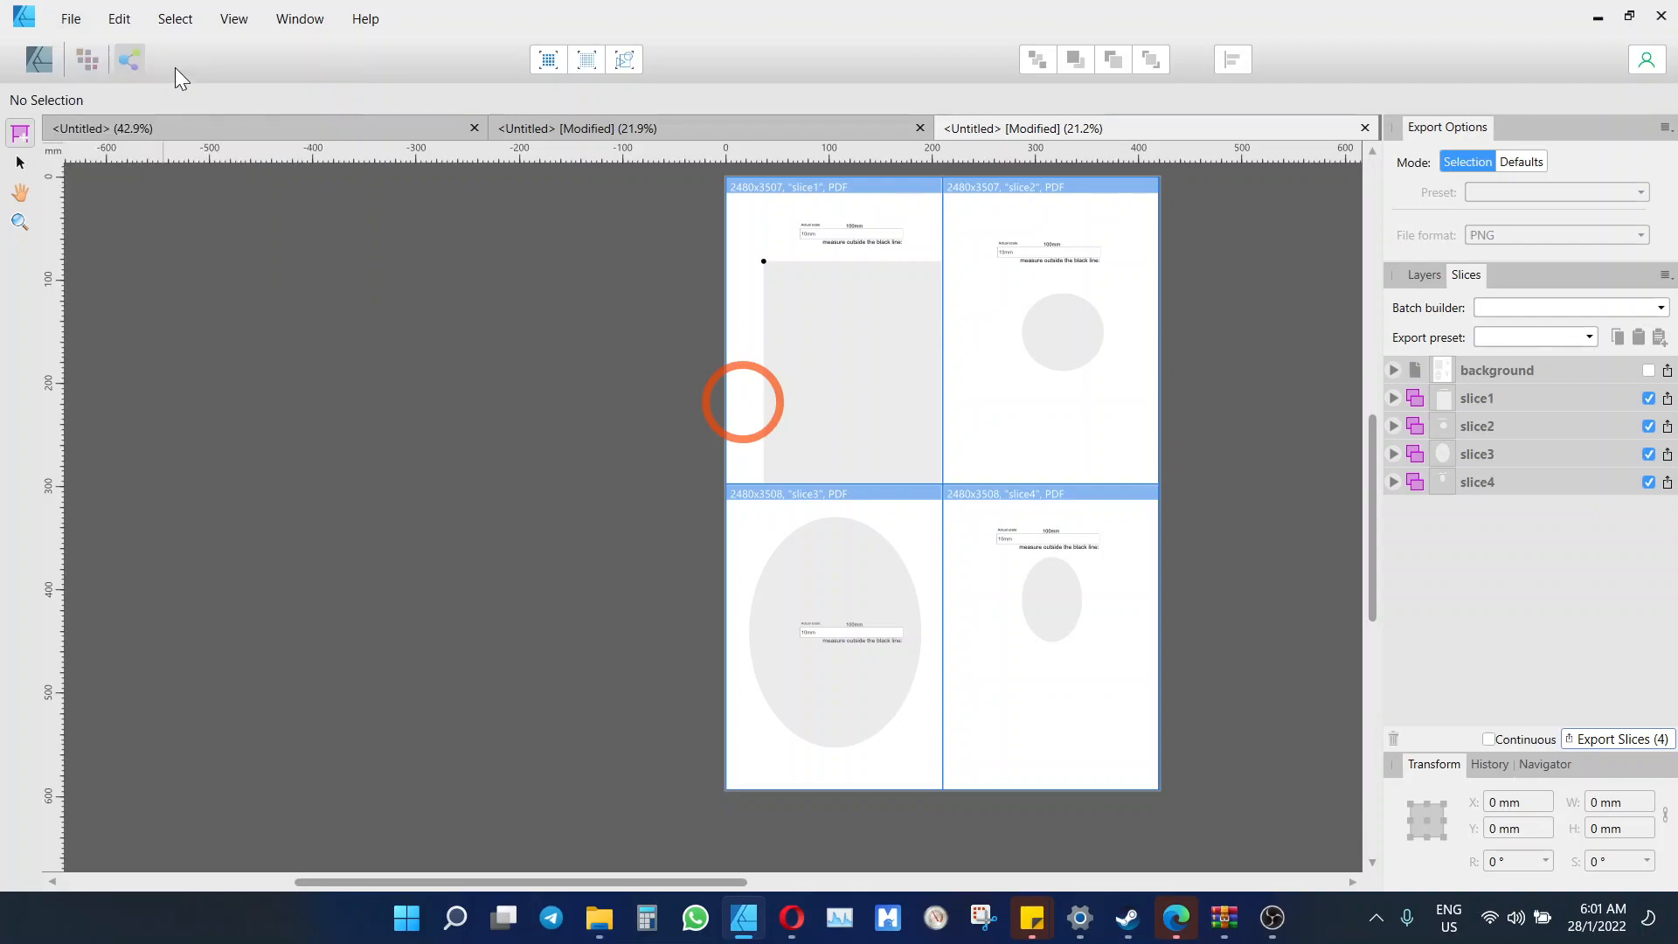
pyautogui.doubleClick(581, 391)
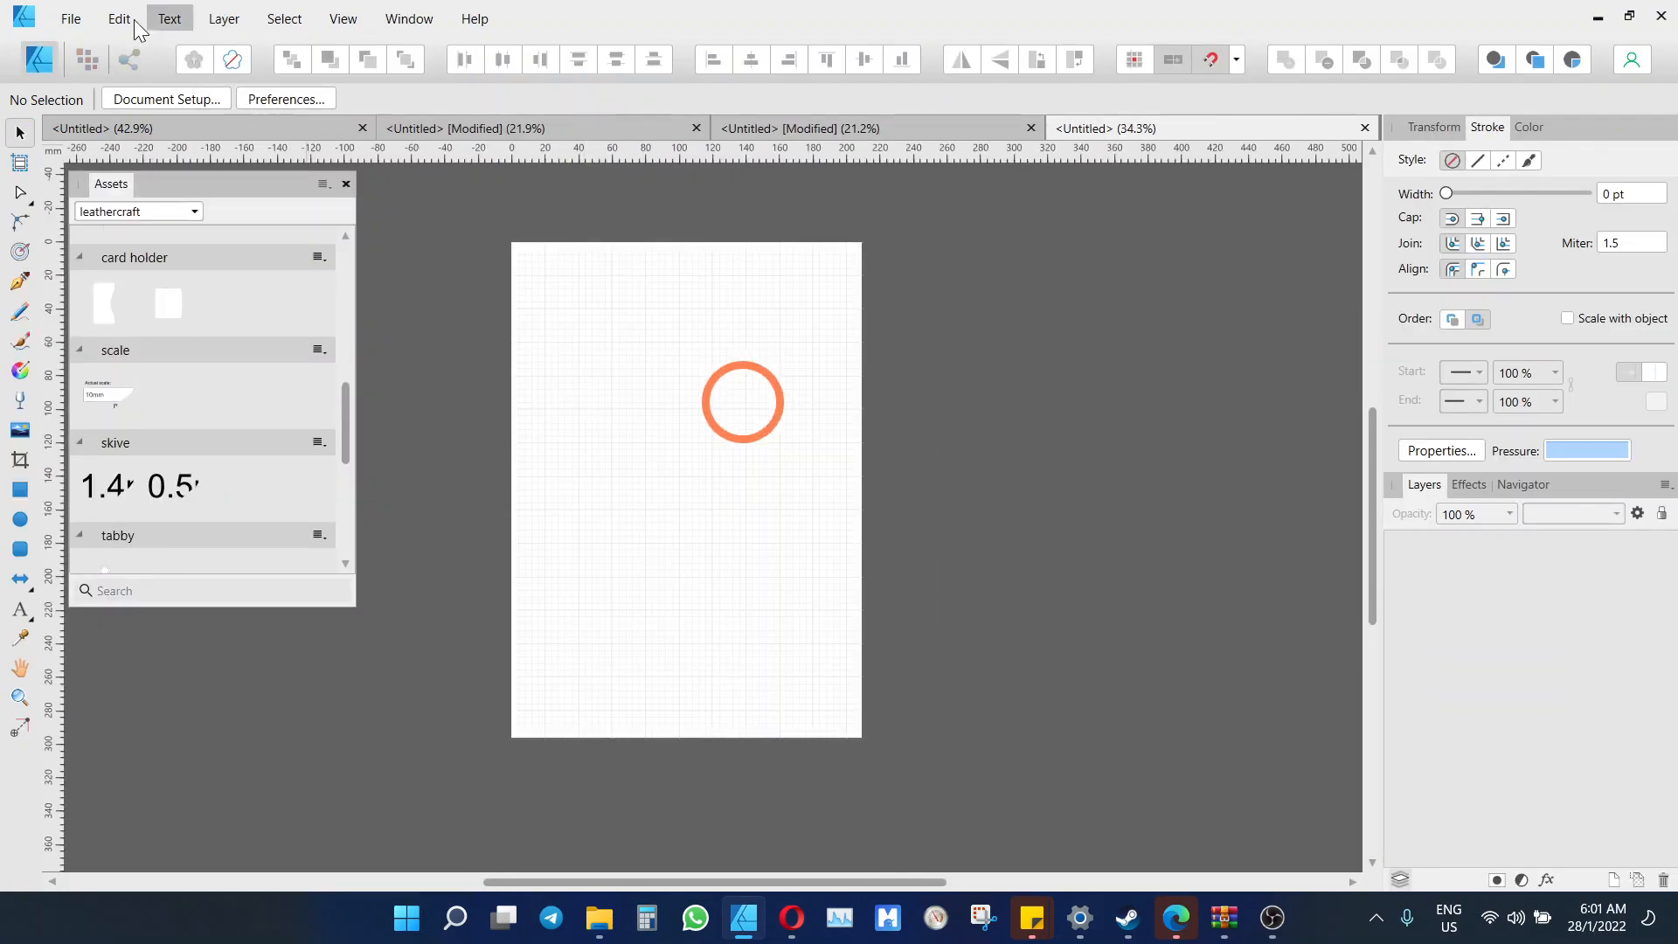
# In the new document's print settings, set the paper size to A4 and the fit type to Scale, and cancel without printing
pyautogui.click(70, 18)
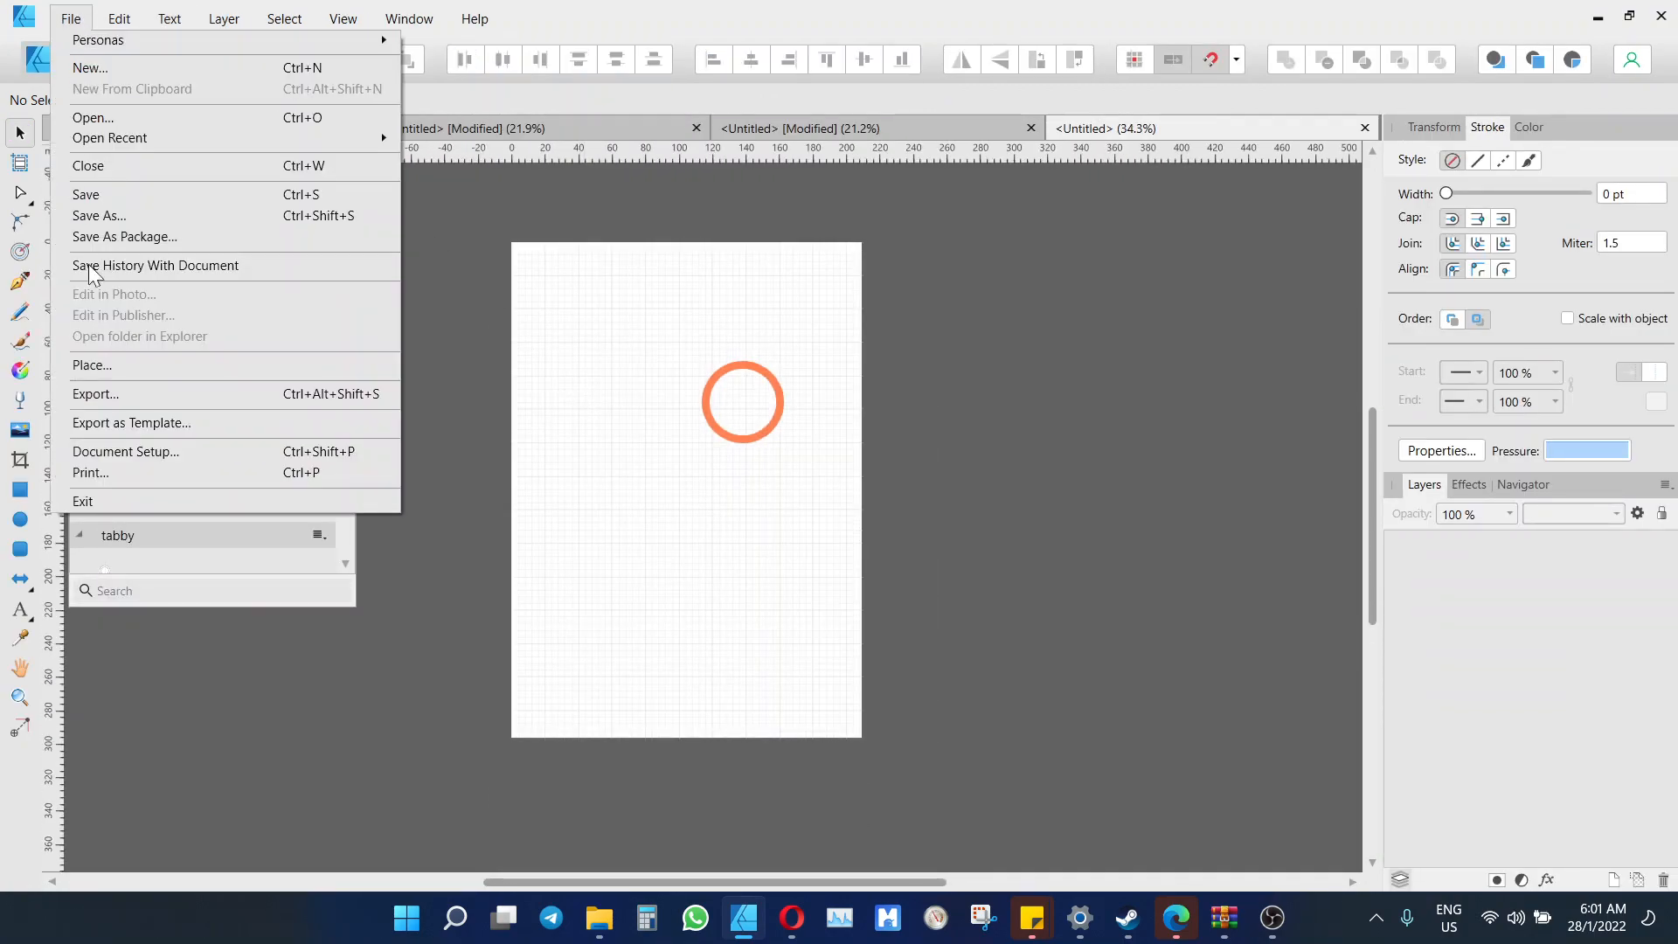
pyautogui.click(214, 466)
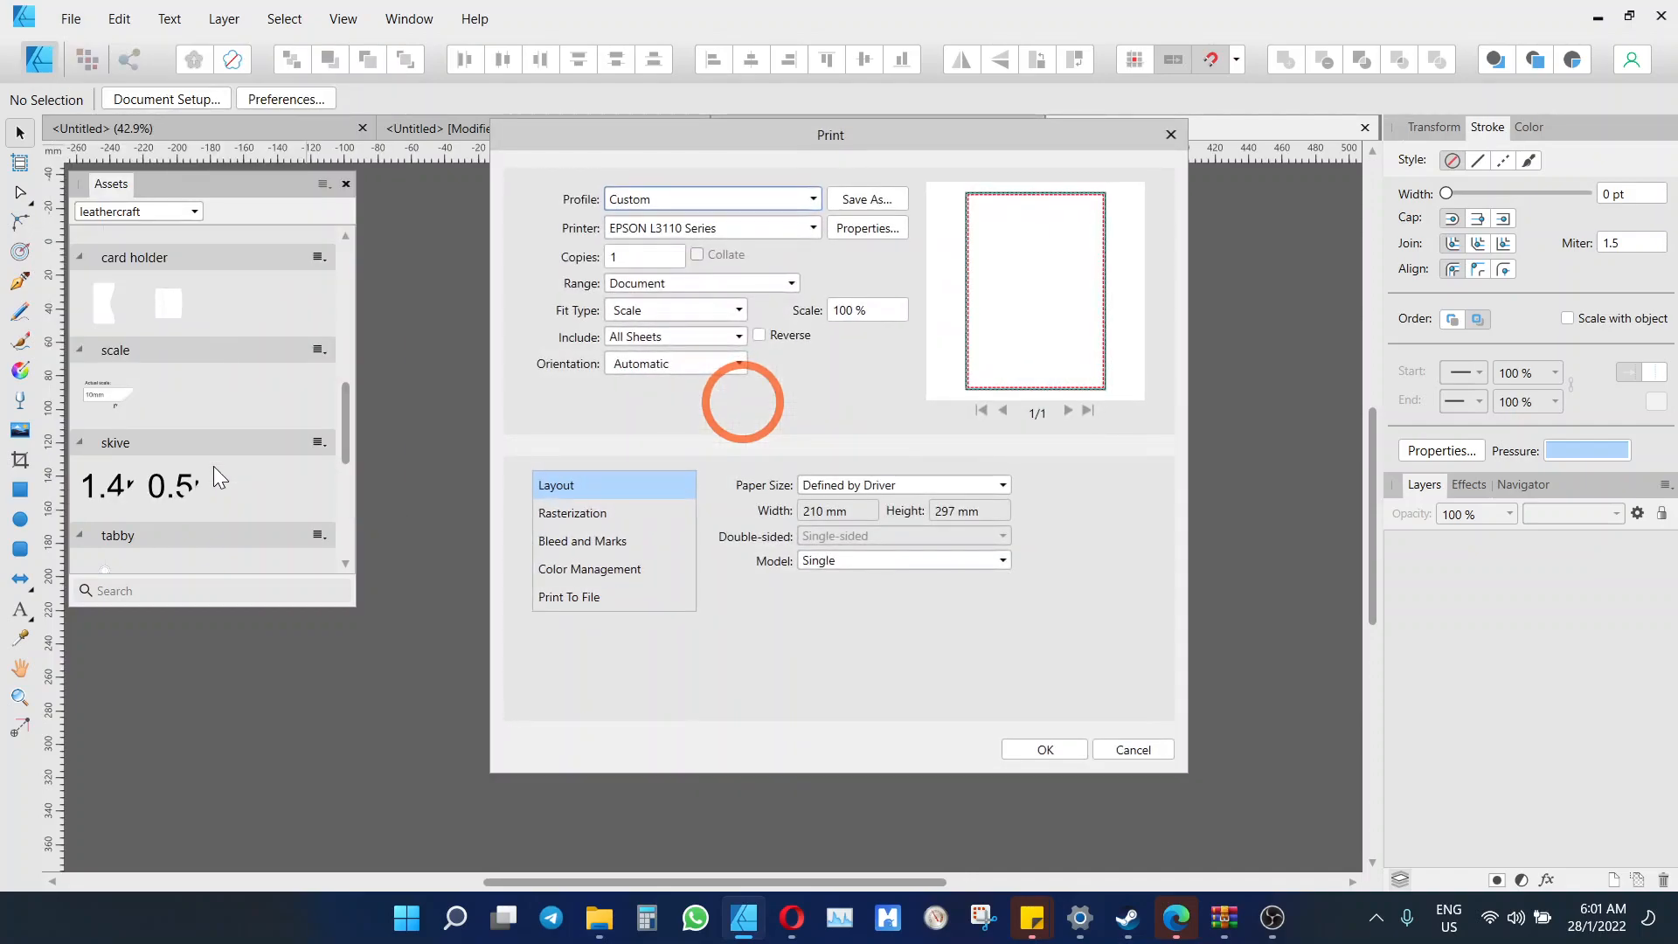
pyautogui.click(910, 484)
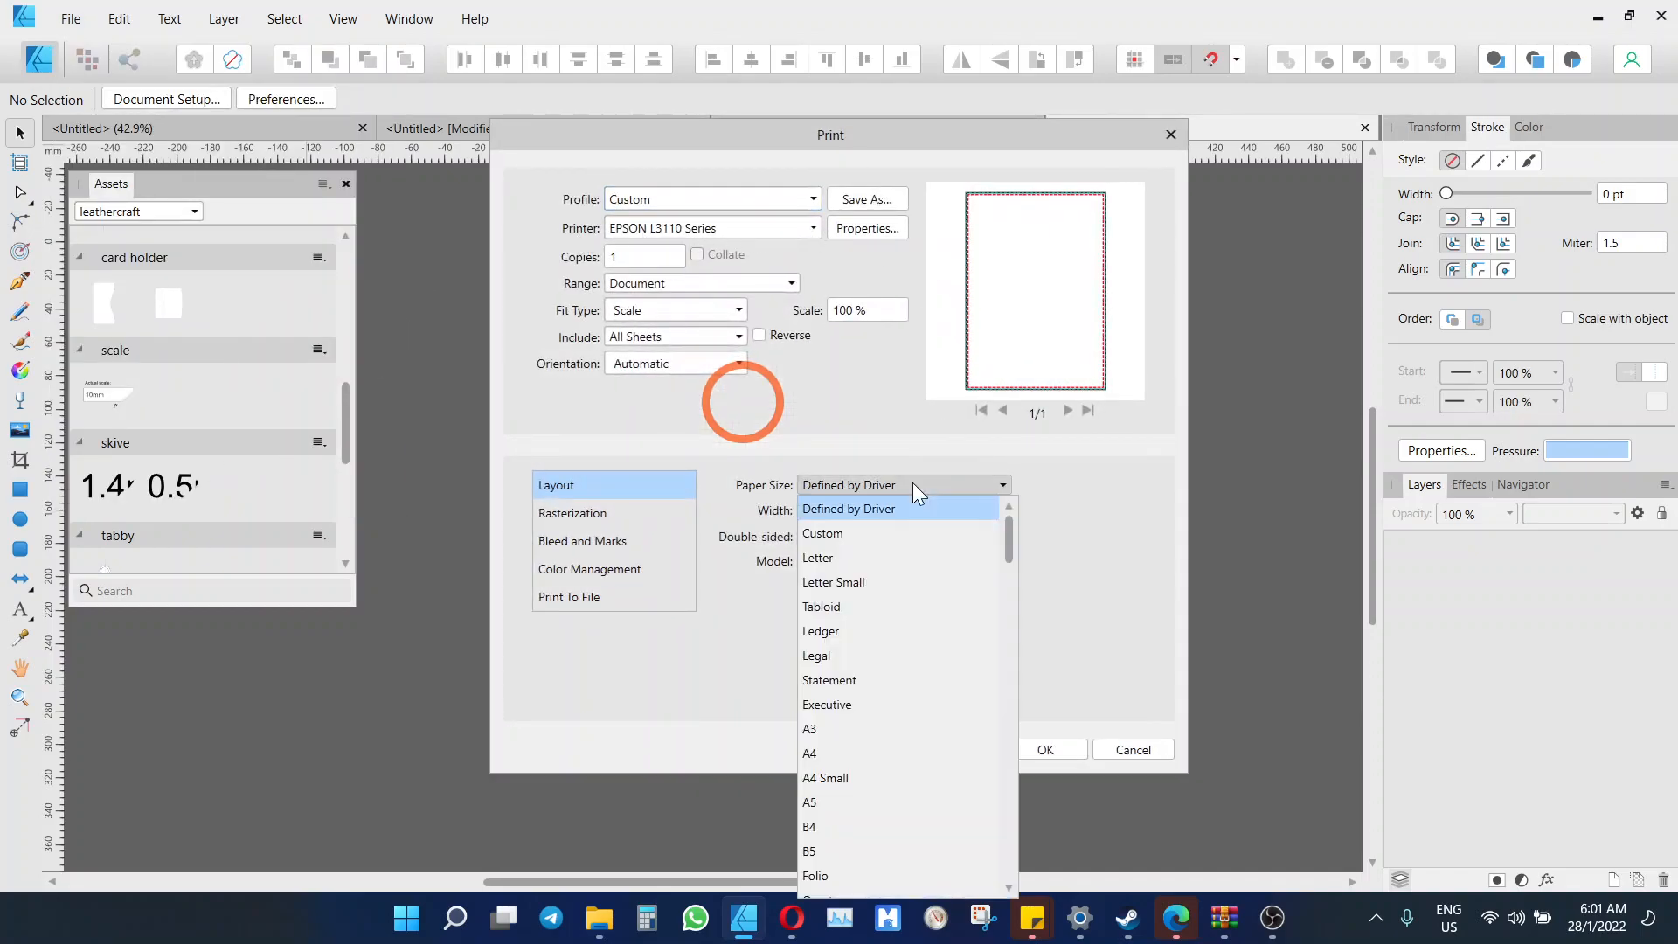
pyautogui.click(889, 752)
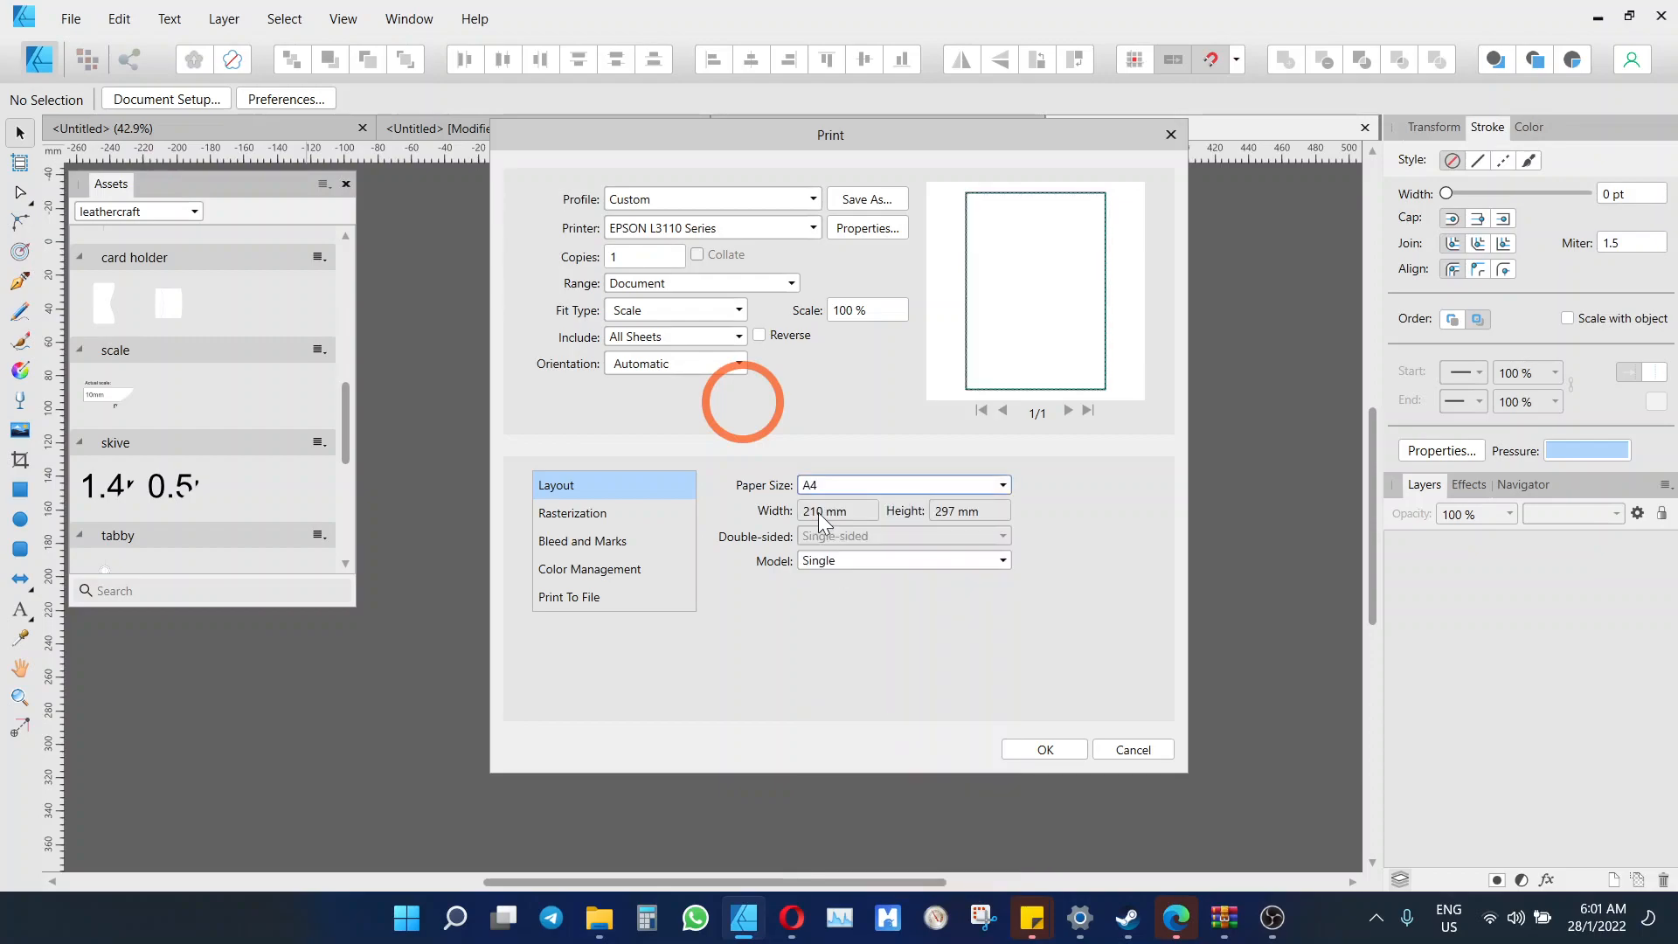
pyautogui.click(658, 313)
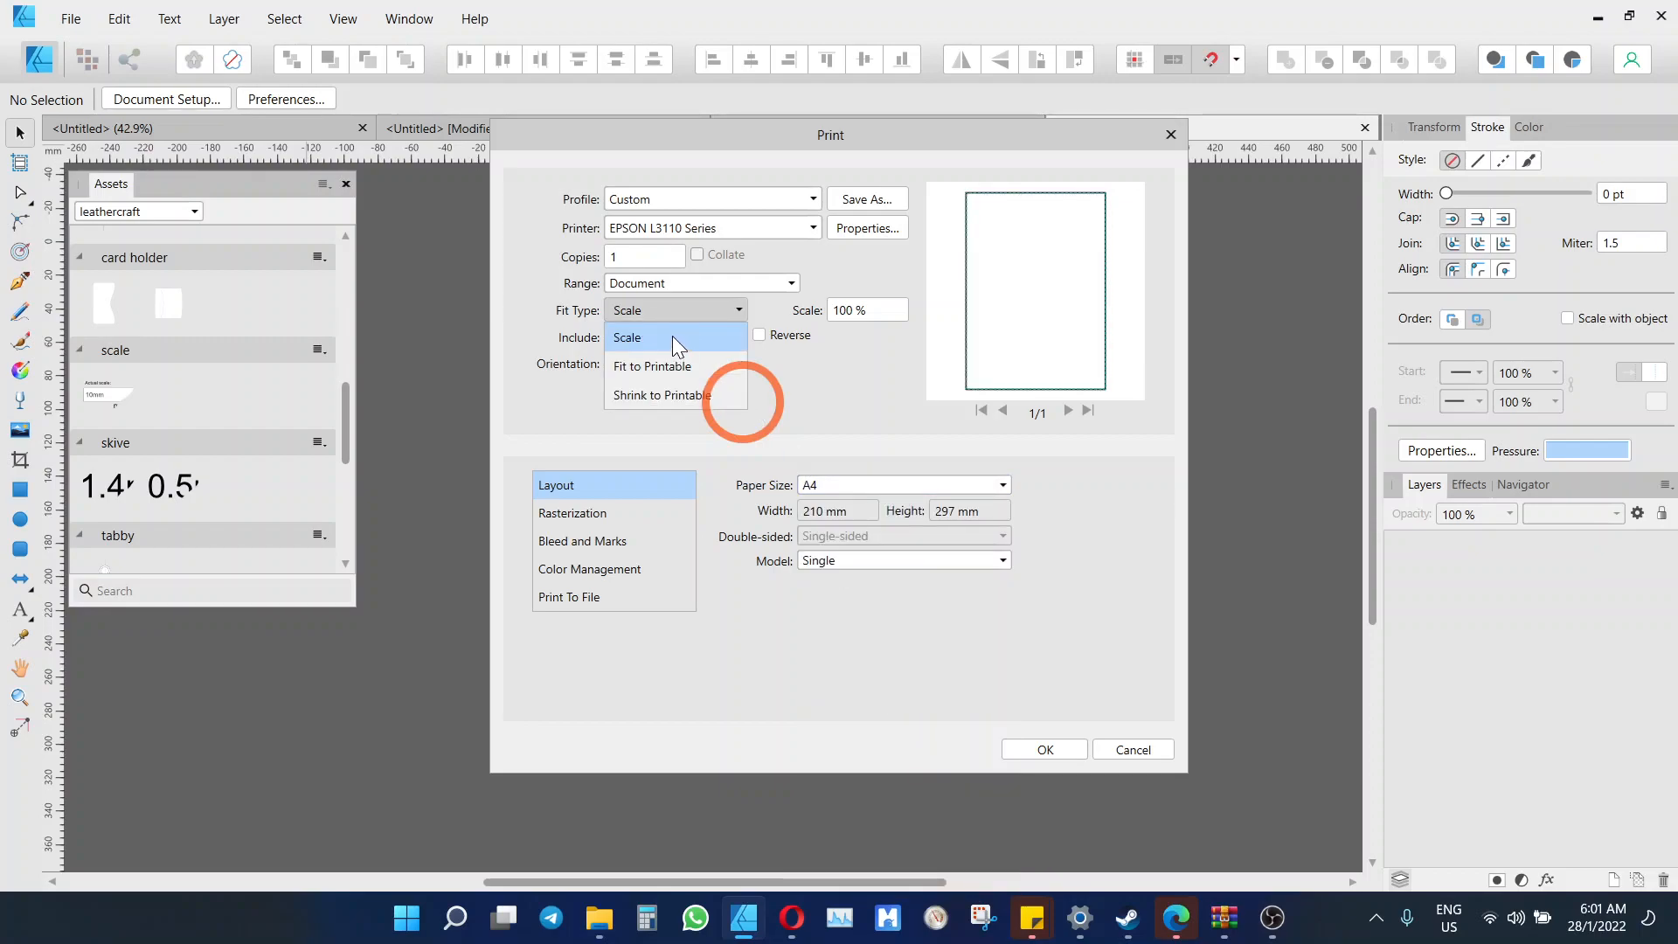
pyautogui.click(673, 335)
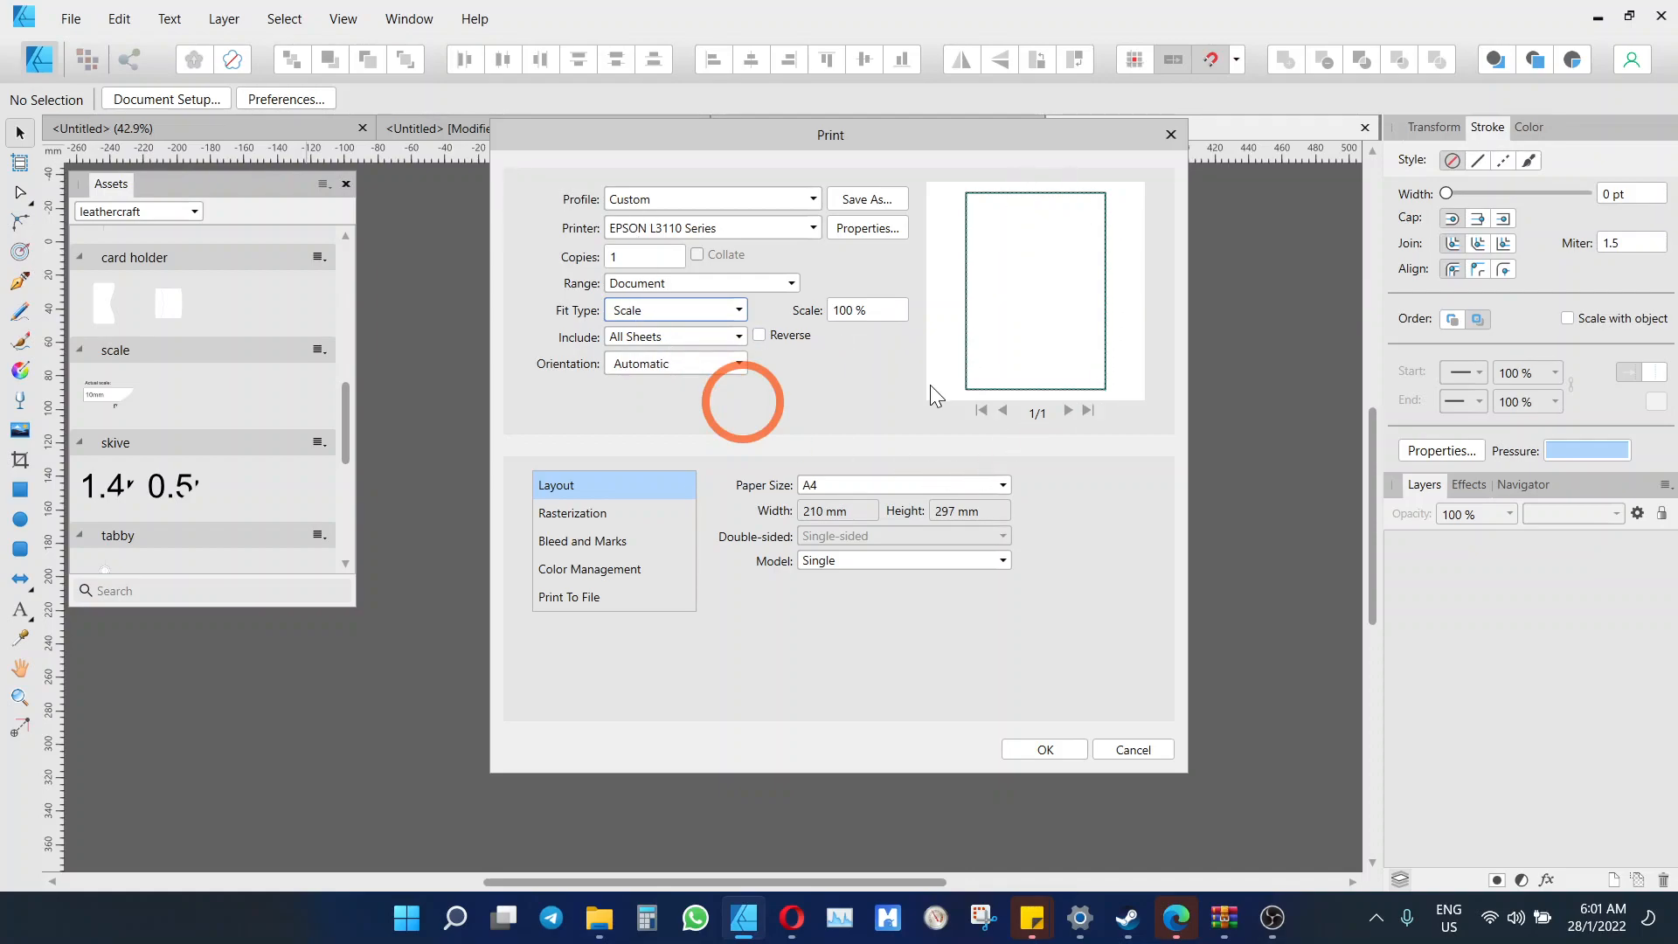
pyautogui.click(1127, 750)
# Examine the PDF export settings for the A4 document and leave without exporting
pyautogui.click(65, 18)
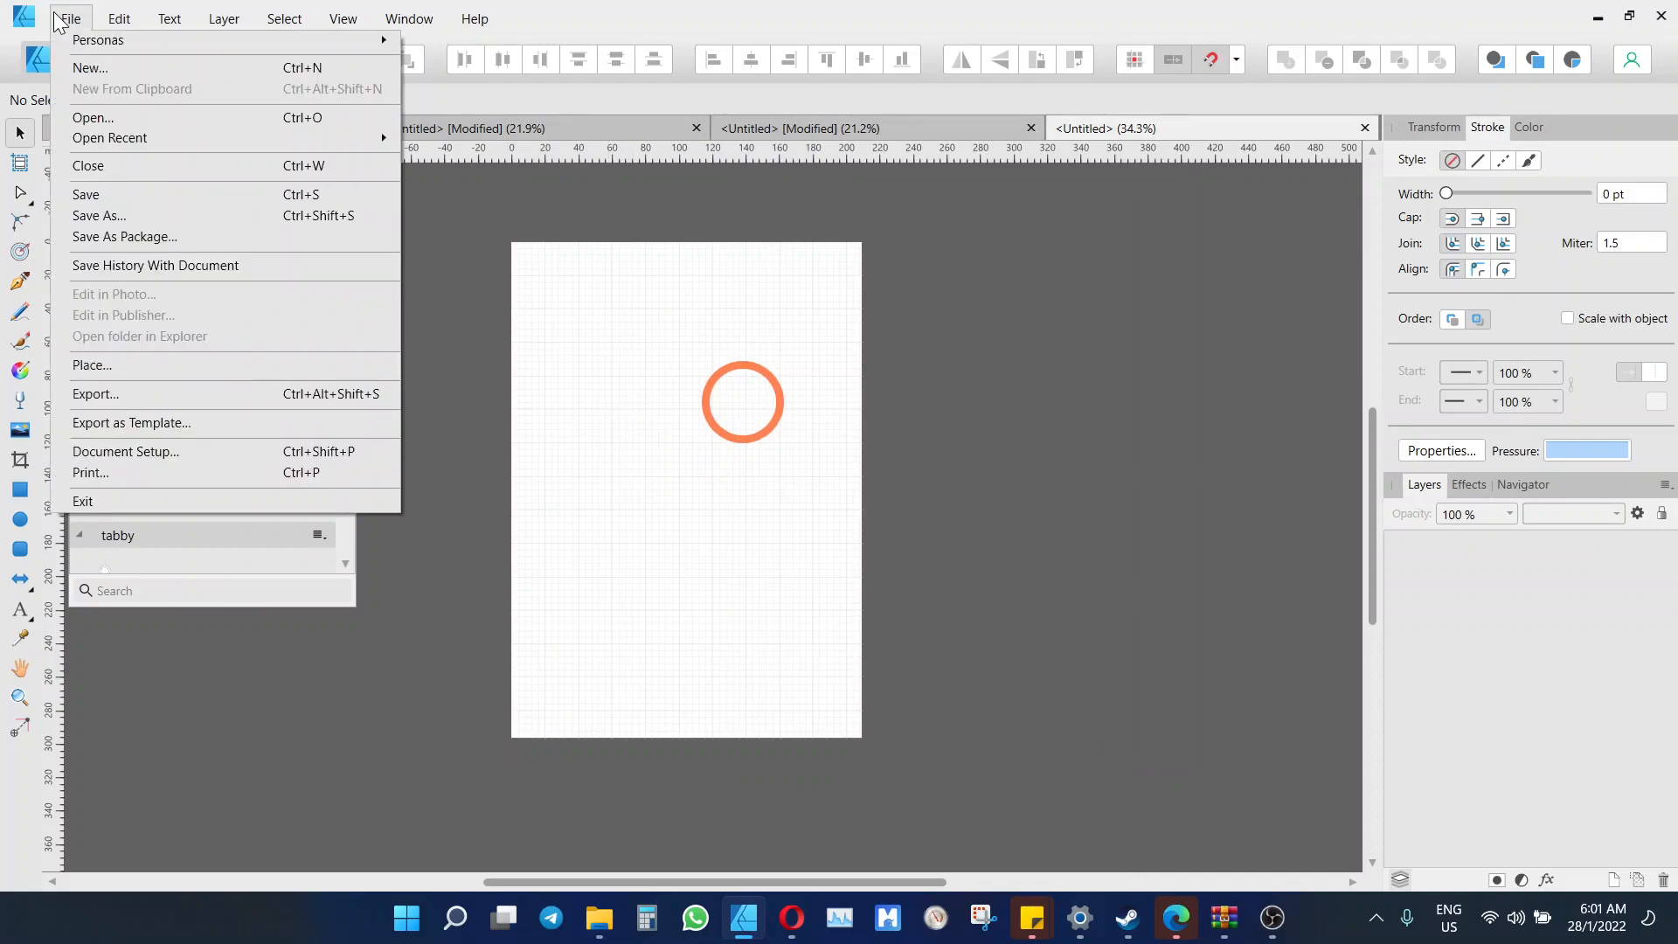
pyautogui.click(123, 390)
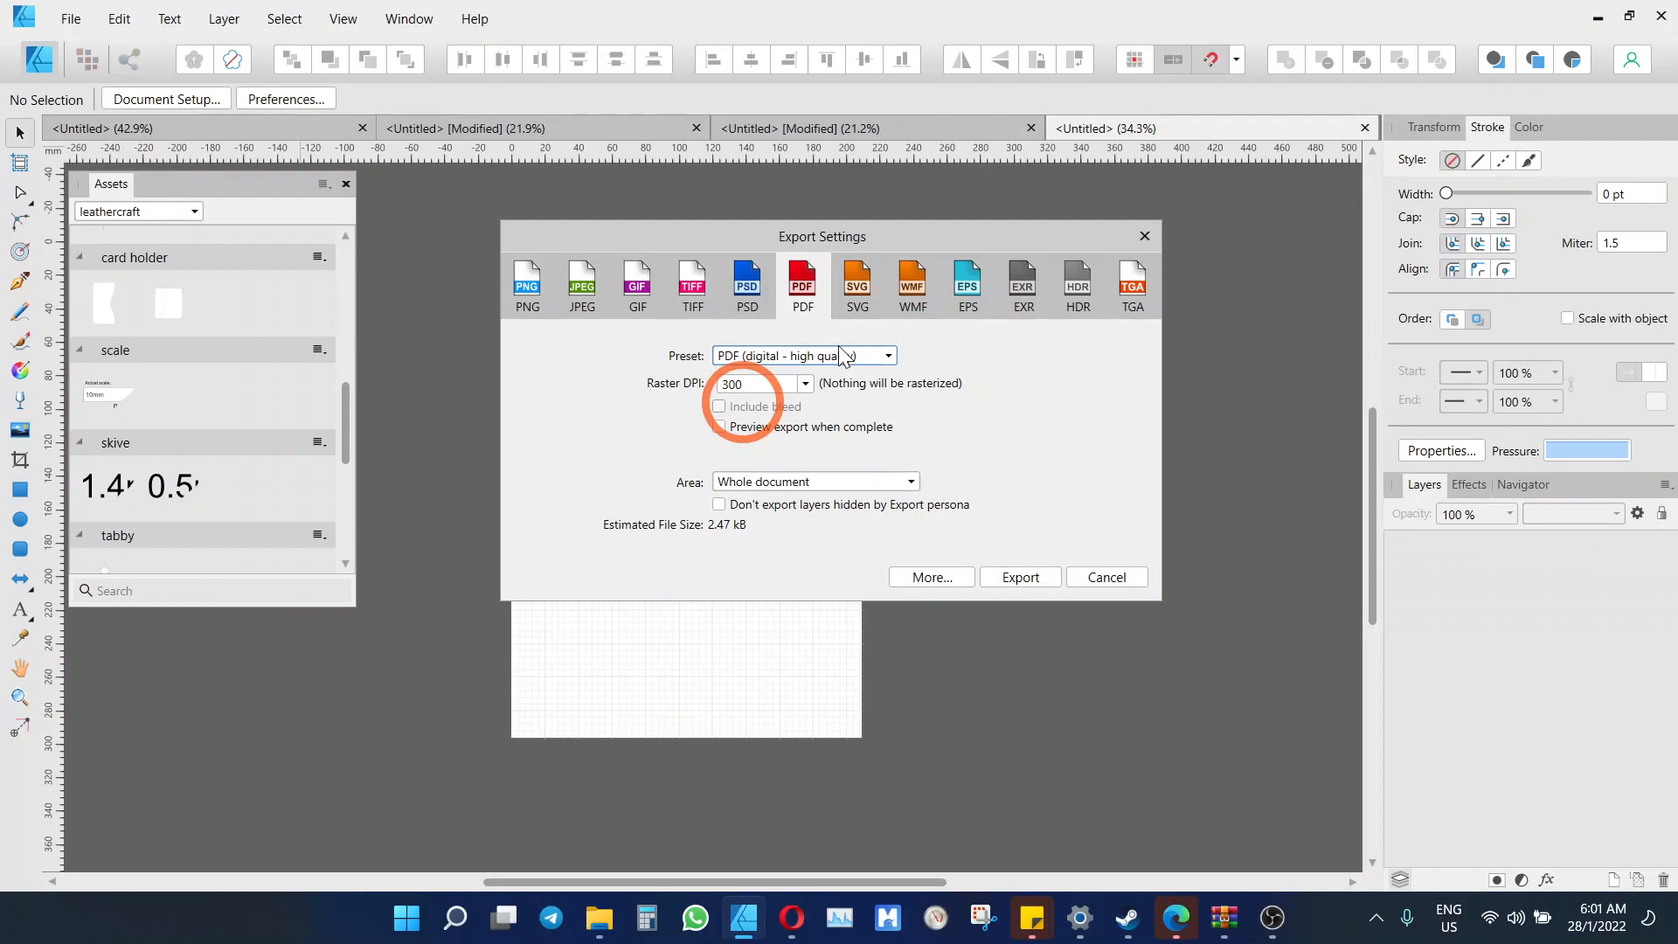
pyautogui.click(1118, 577)
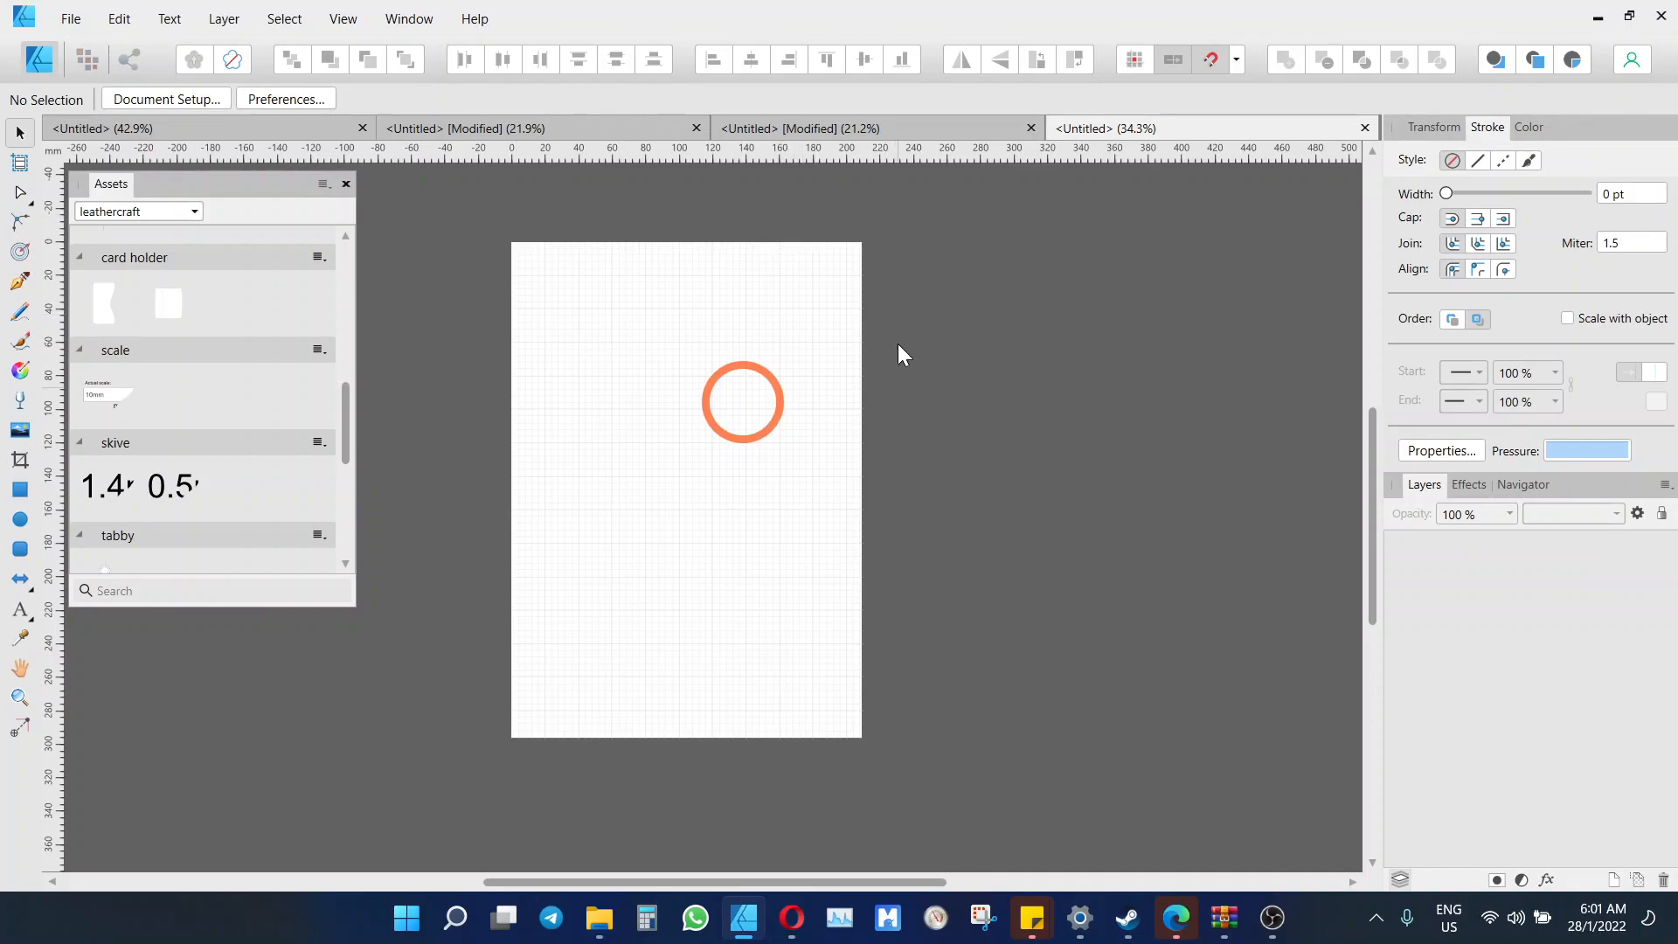
# Close all four open documents, discarding the changes in the sliced document and the artboard document
pyautogui.click(839, 123)
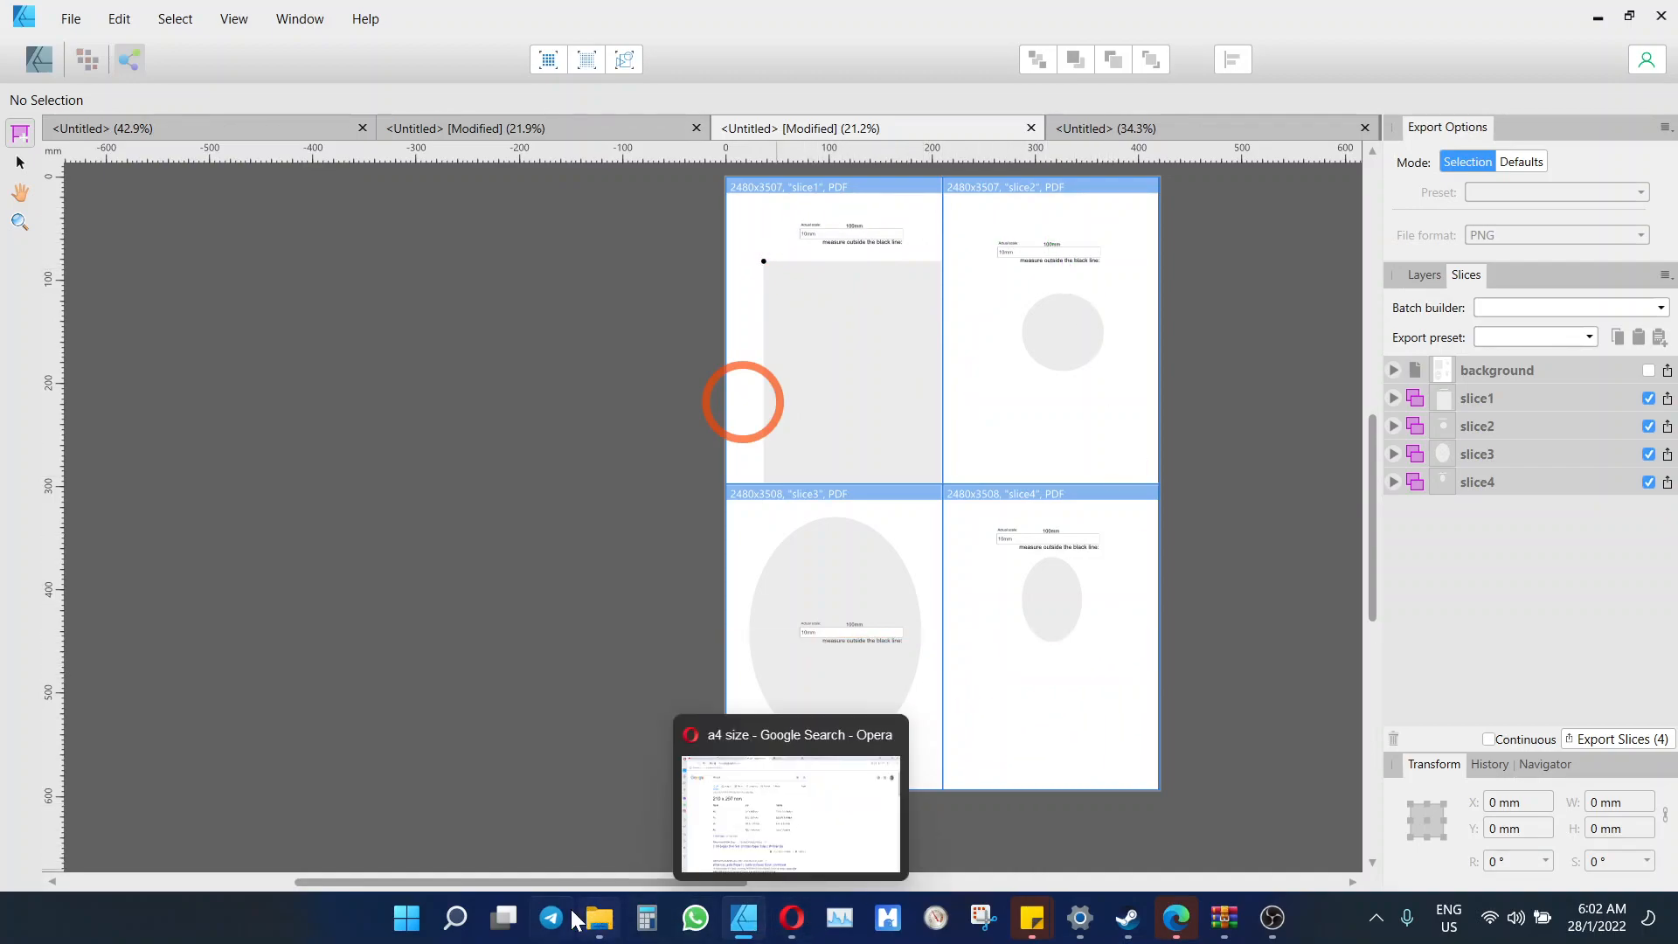
pyautogui.click(1031, 128)
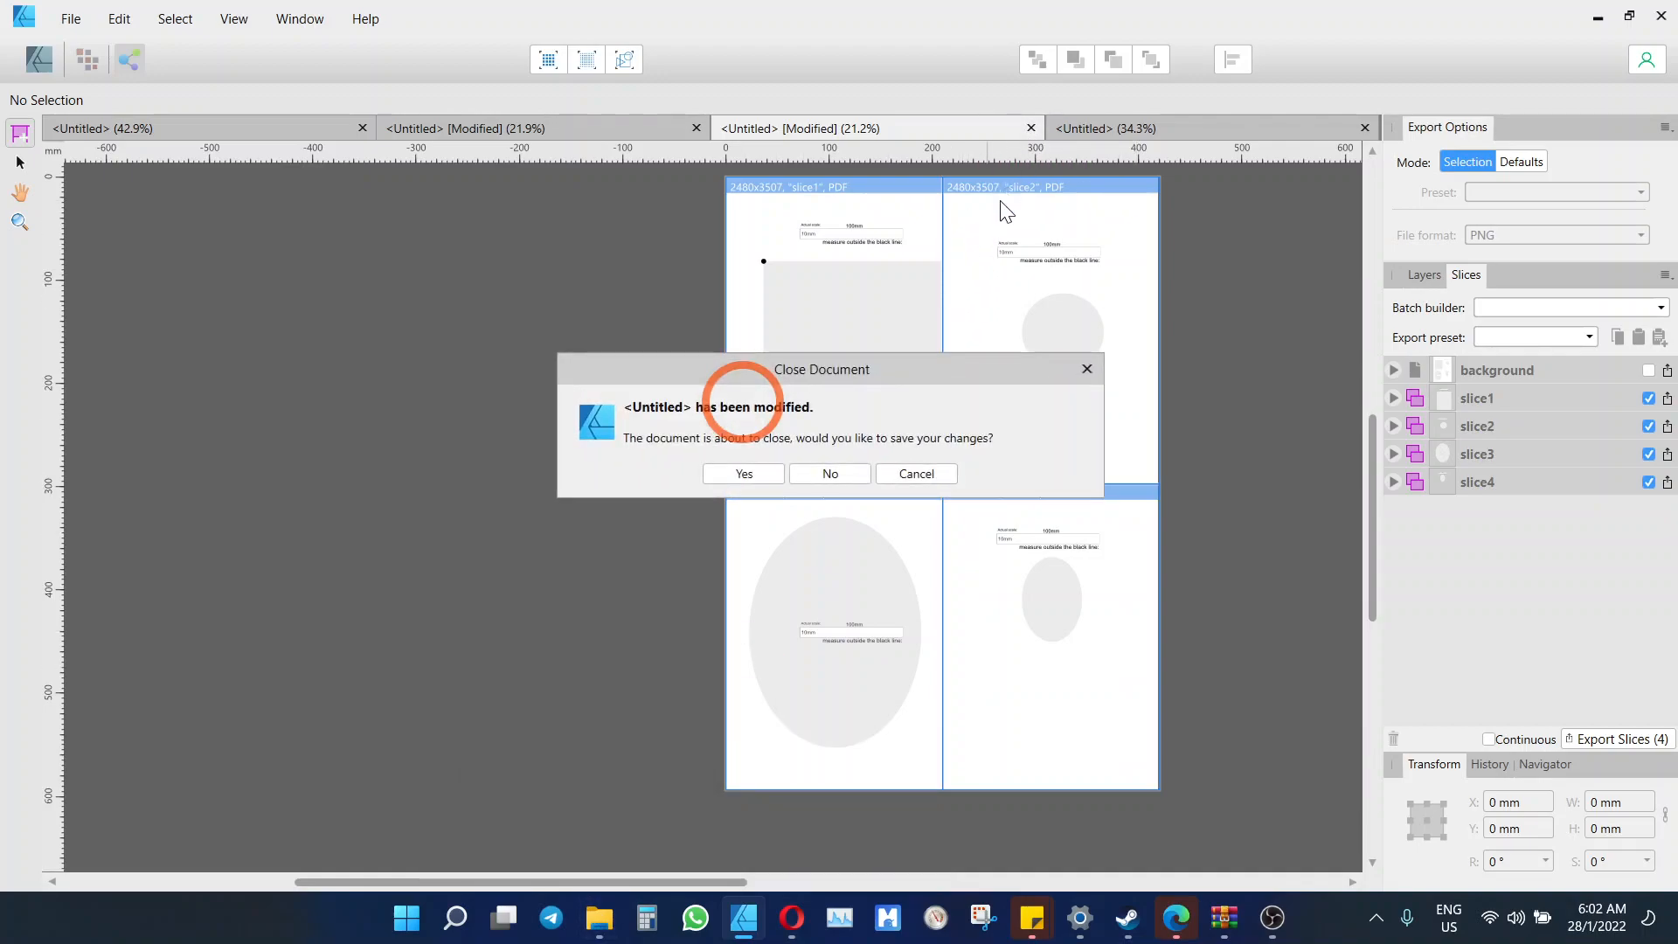
pyautogui.click(830, 472)
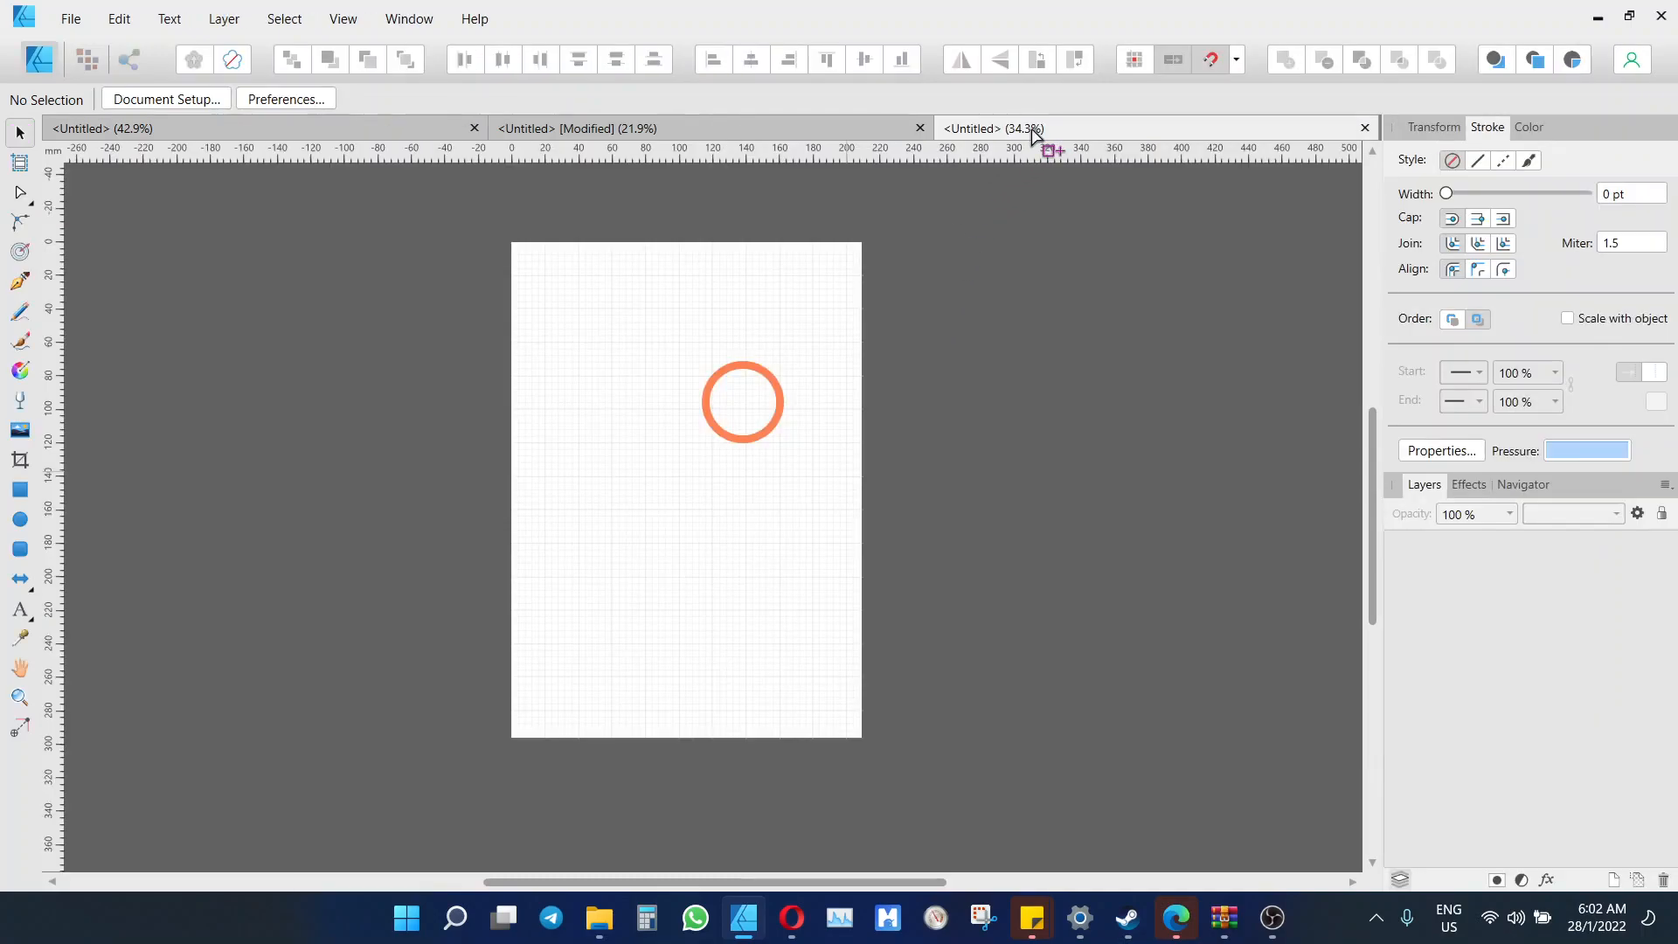
pyautogui.click(1365, 128)
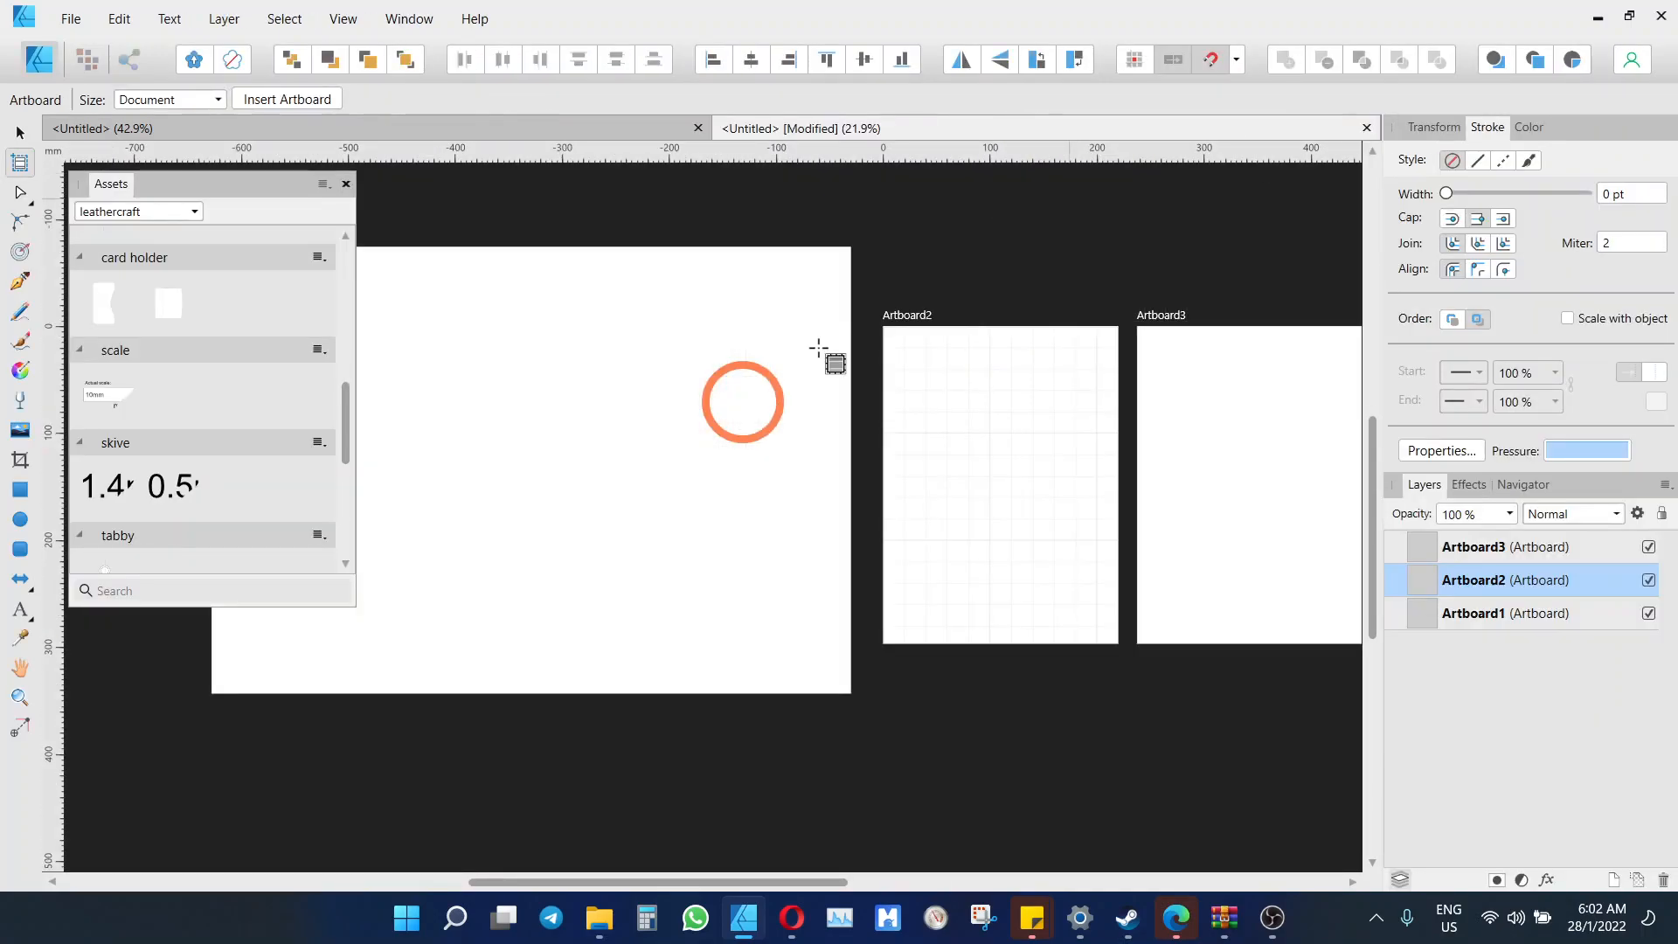
pyautogui.click(1367, 128)
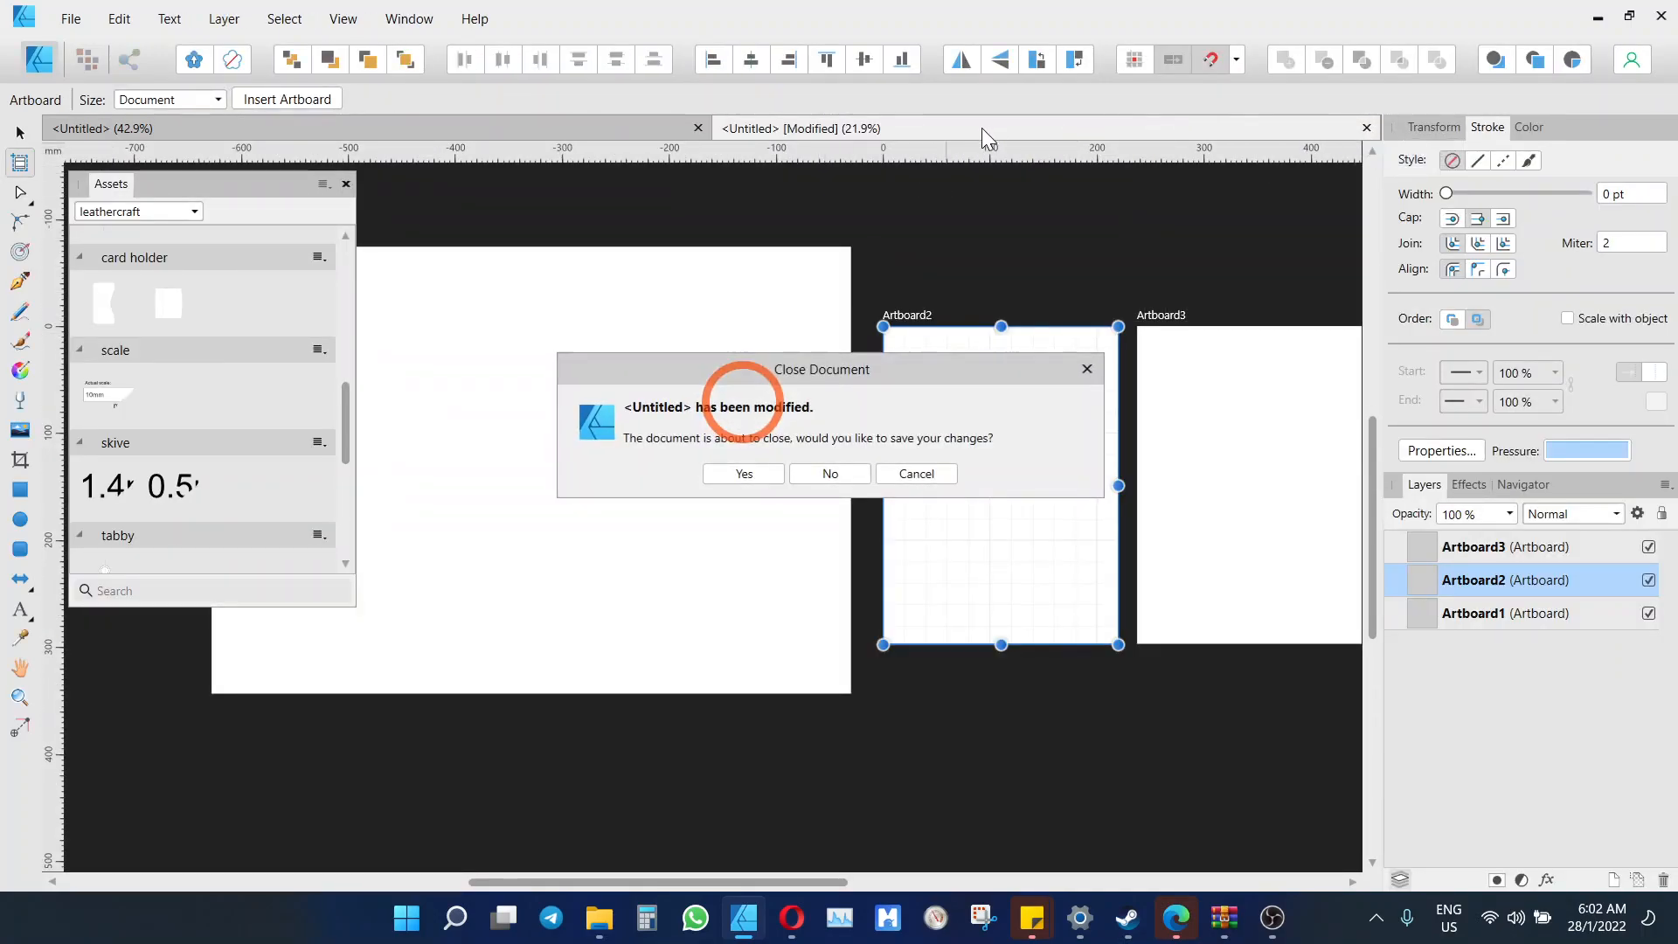
pyautogui.click(830, 473)
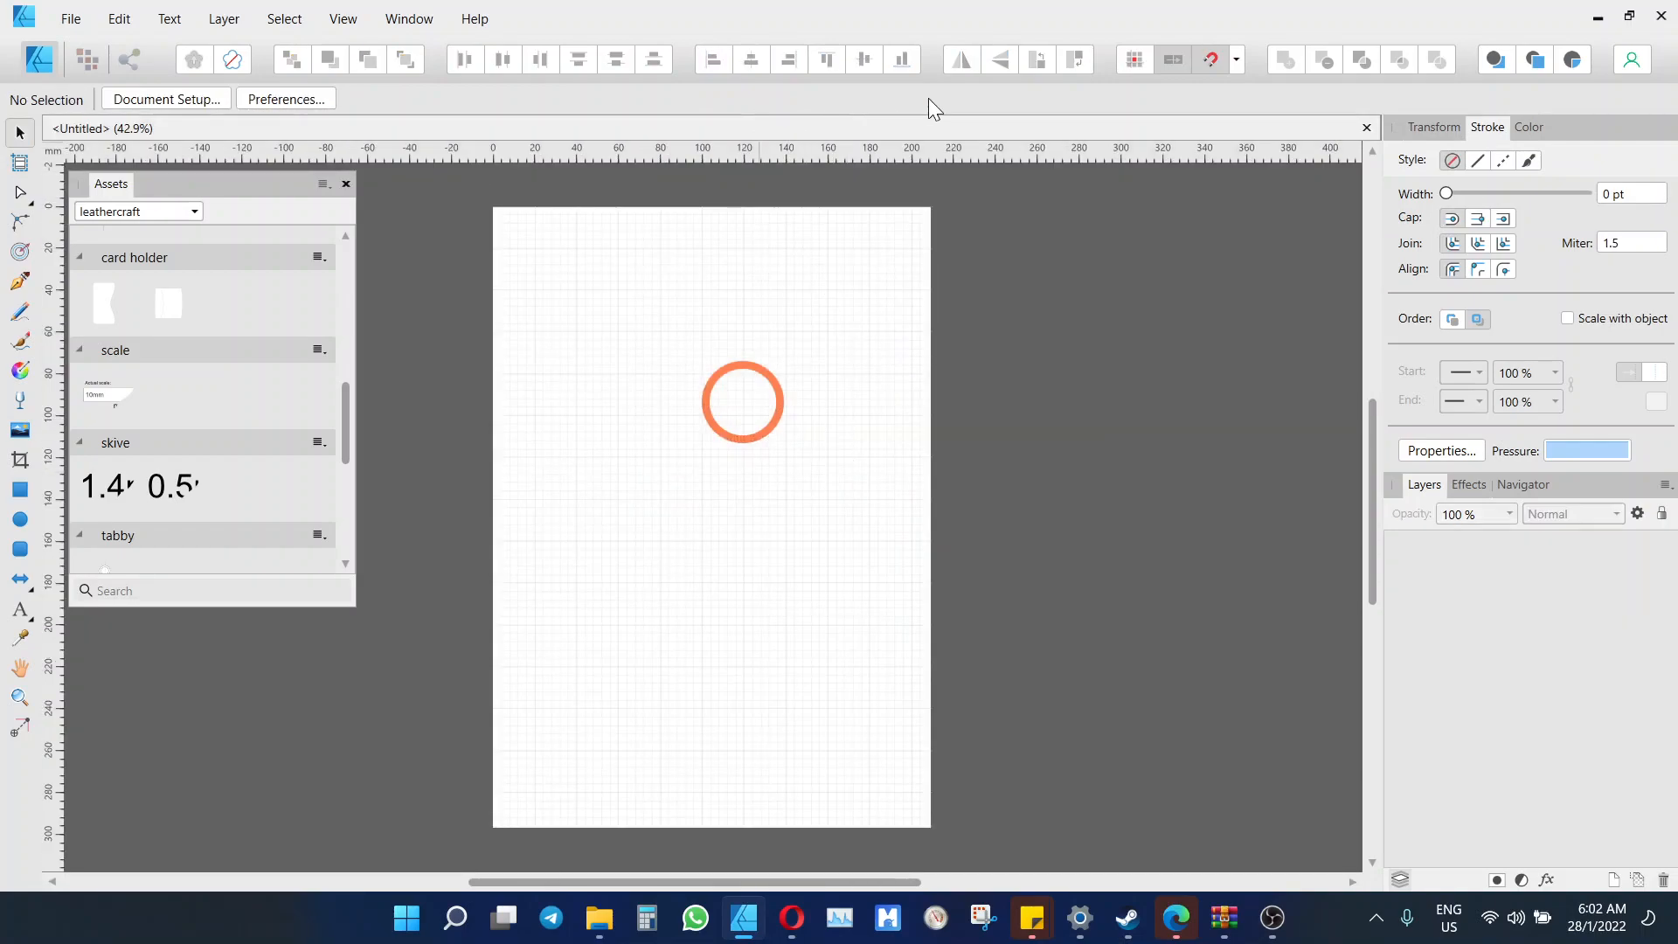
pyautogui.click(1367, 127)
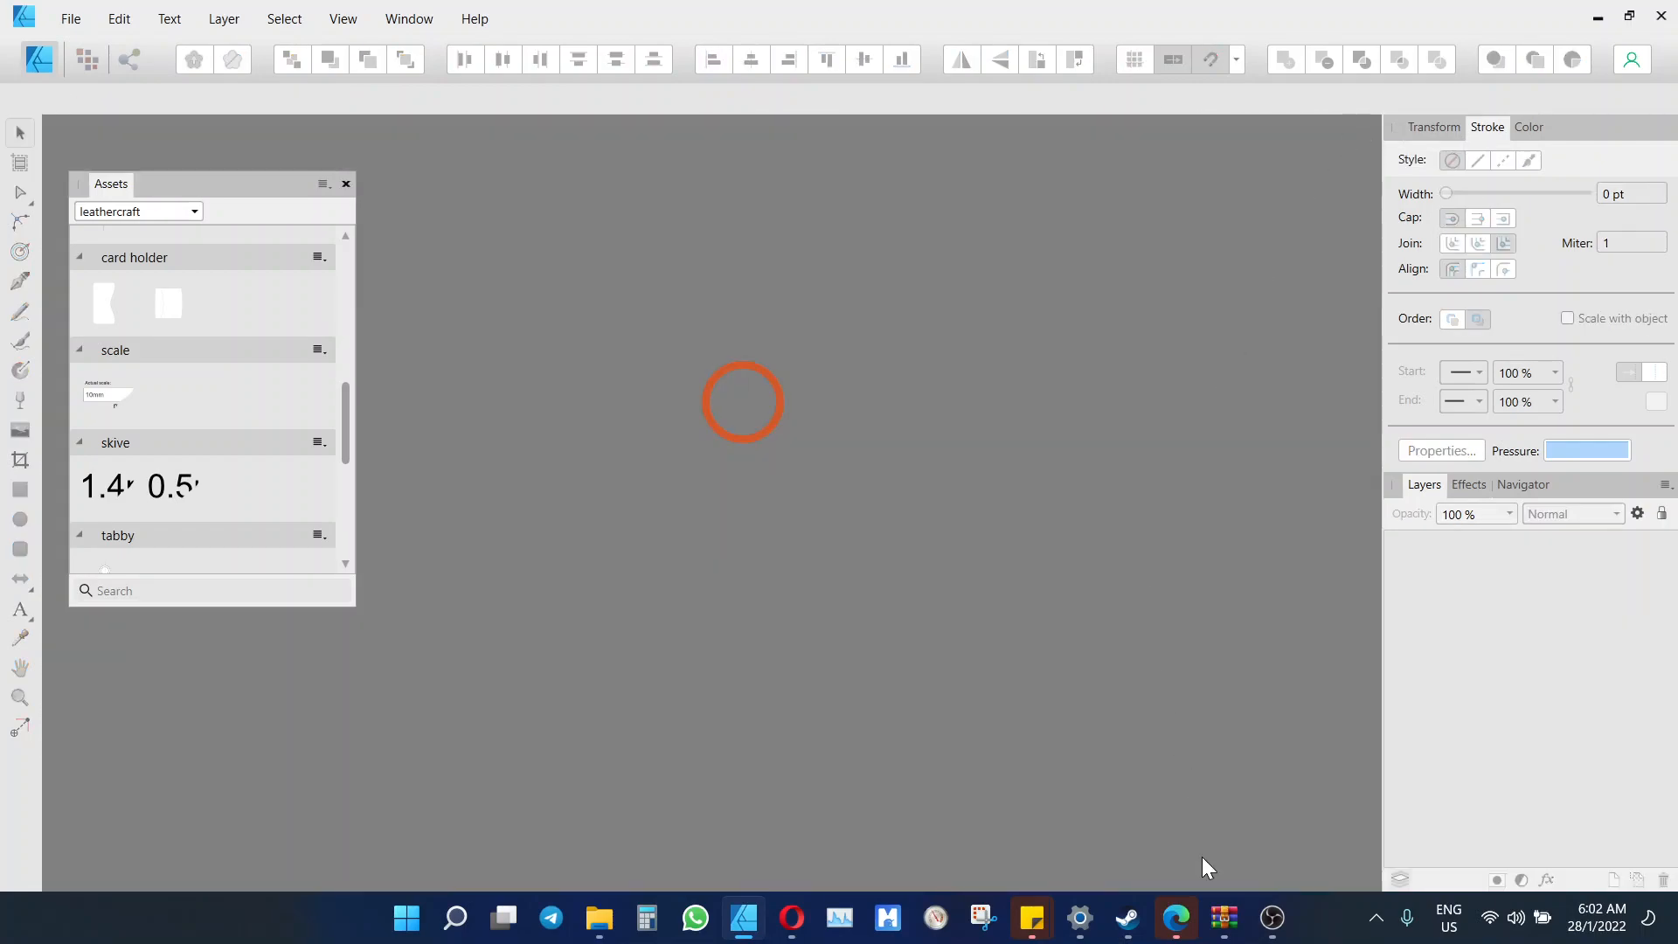